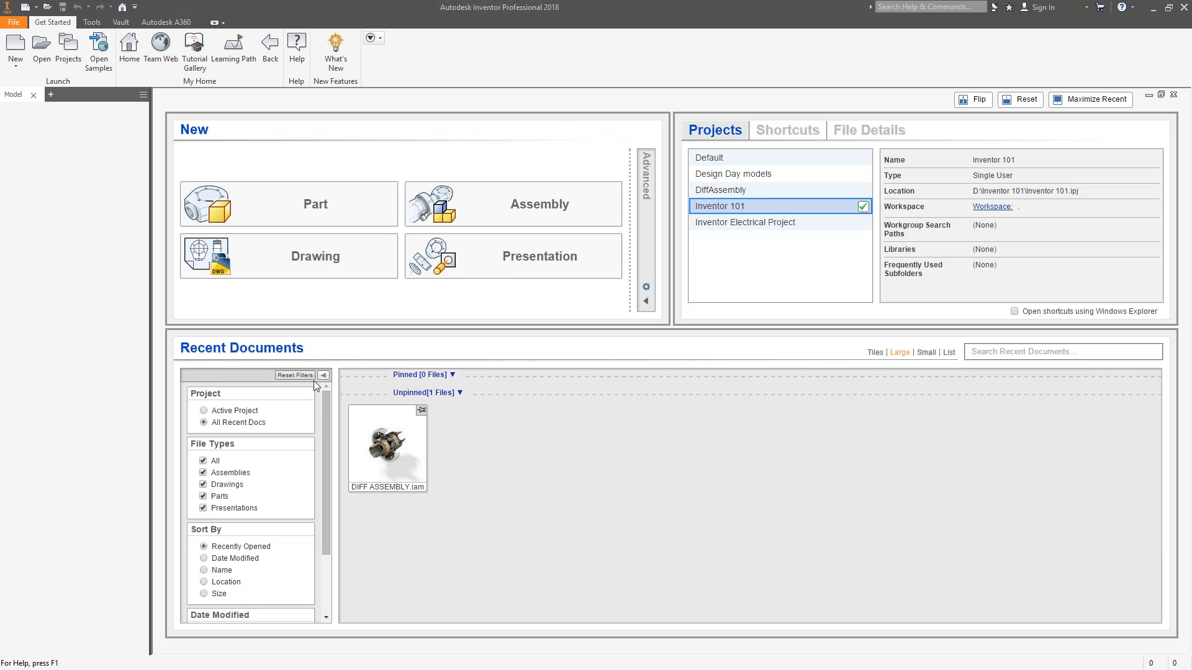
Step: Create a new part from the metric Standard (mm).ipt template
left_click(320, 211)
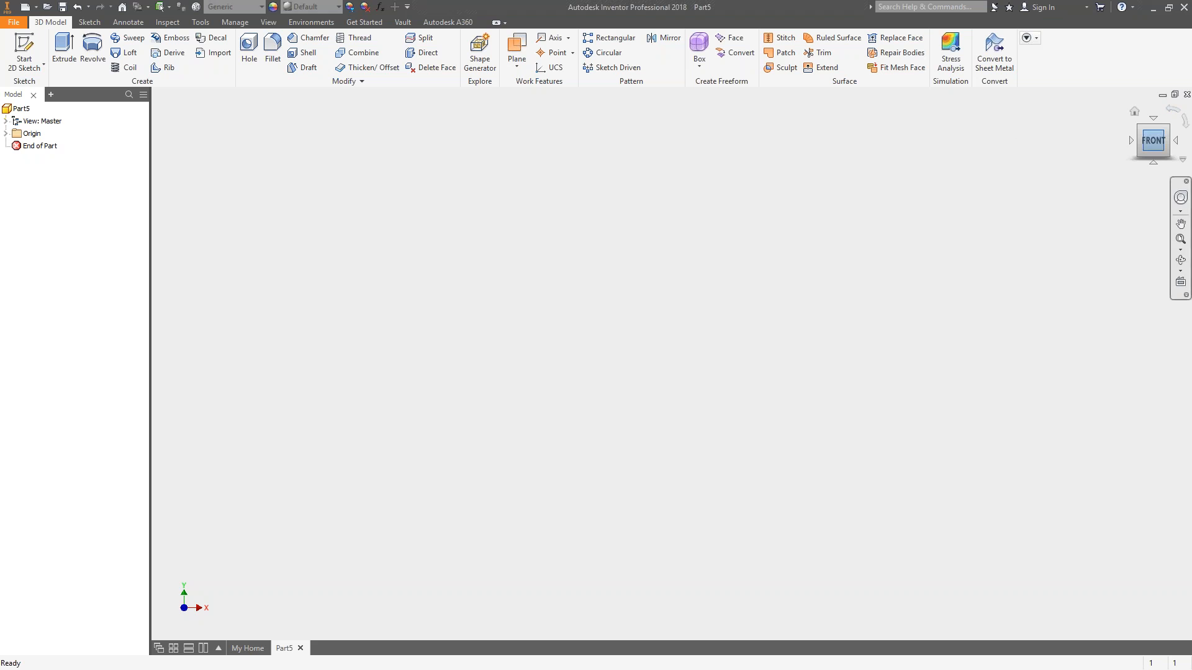
left_click(1187, 95)
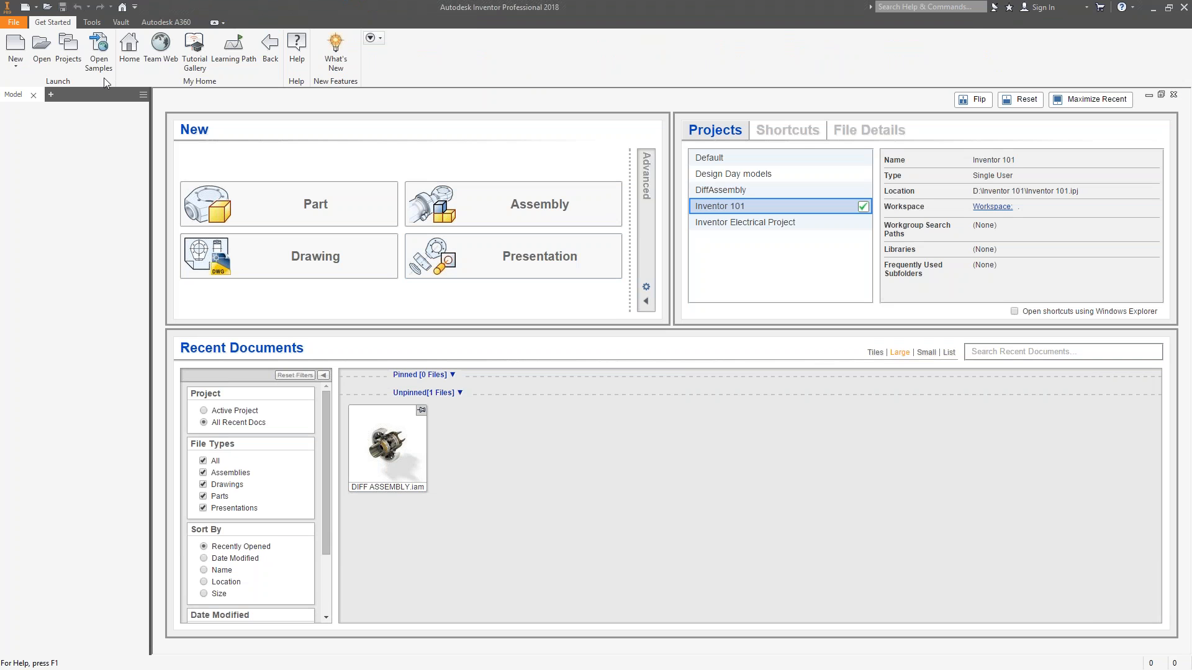
left_click(16, 62)
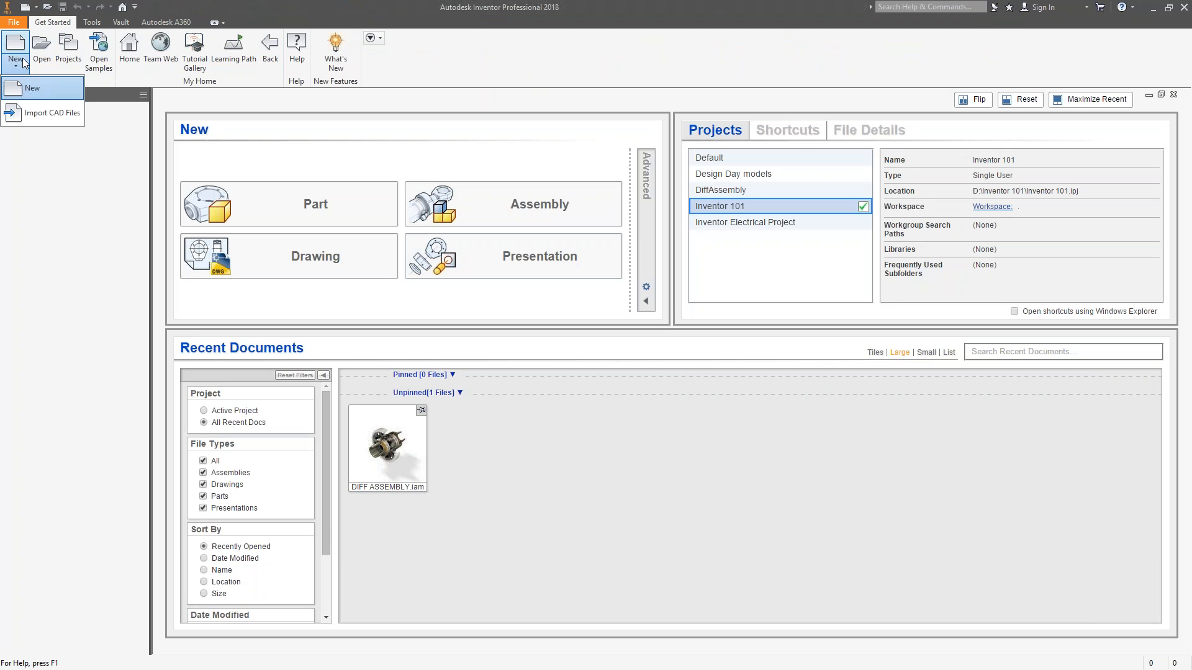
left_click(23, 99)
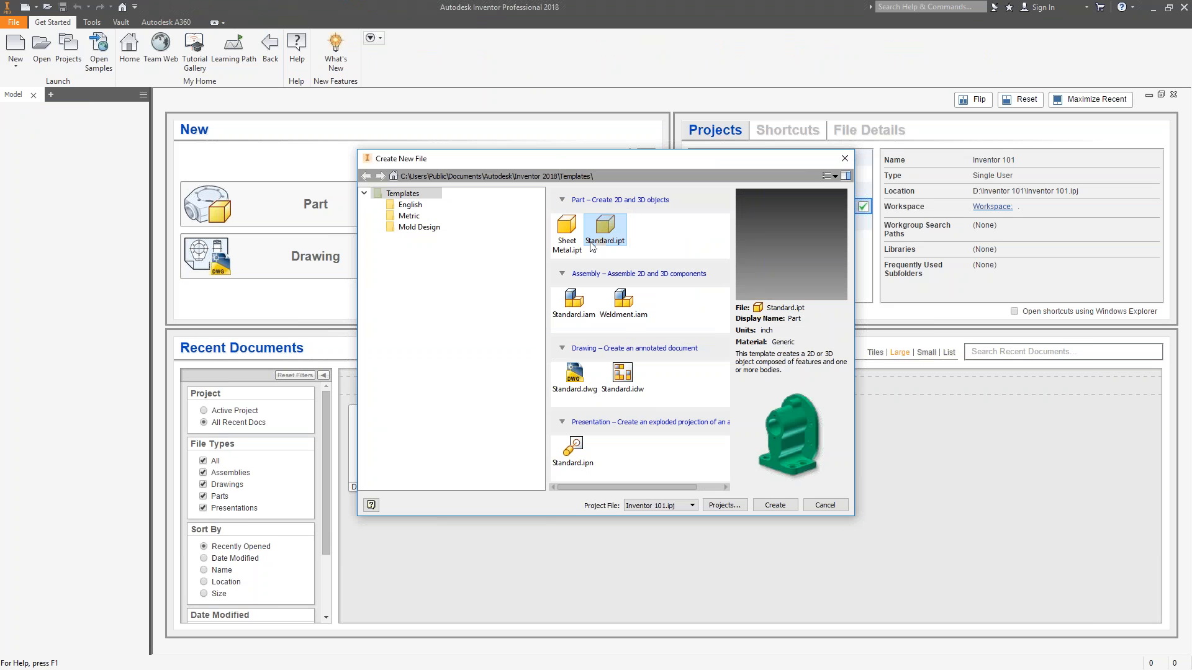
left_click(416, 216)
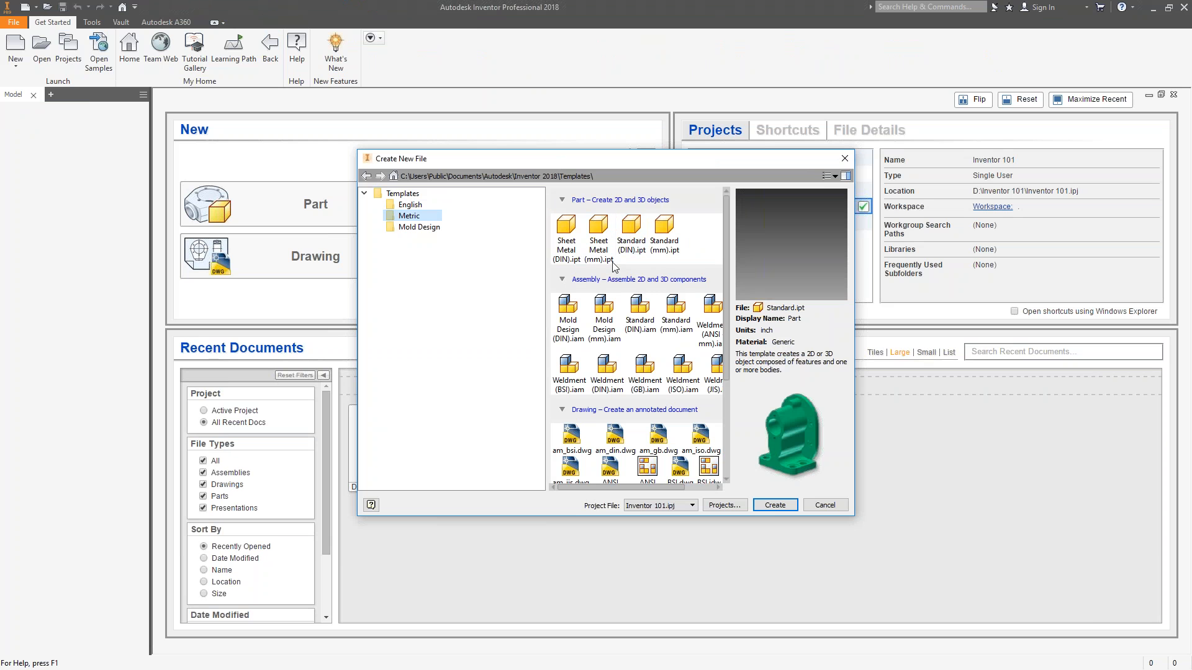
left_click(665, 228)
left_click(775, 505)
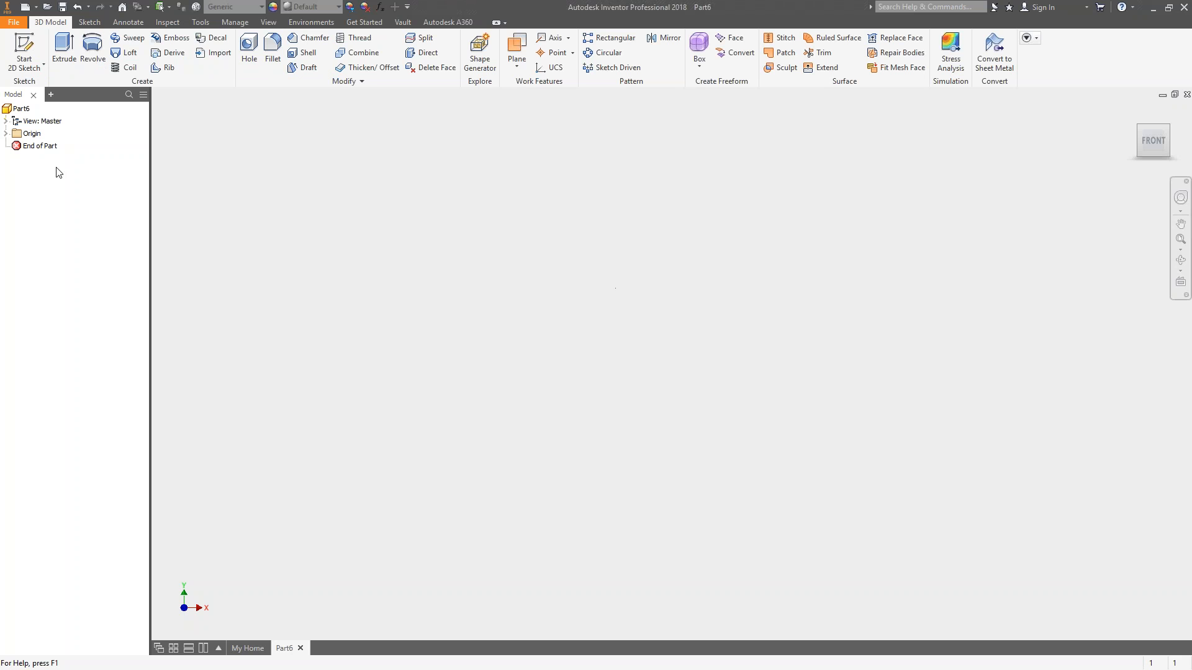
Step: Make the YZ, XZ and XY origin planes visible in the new part
left_click(6, 133)
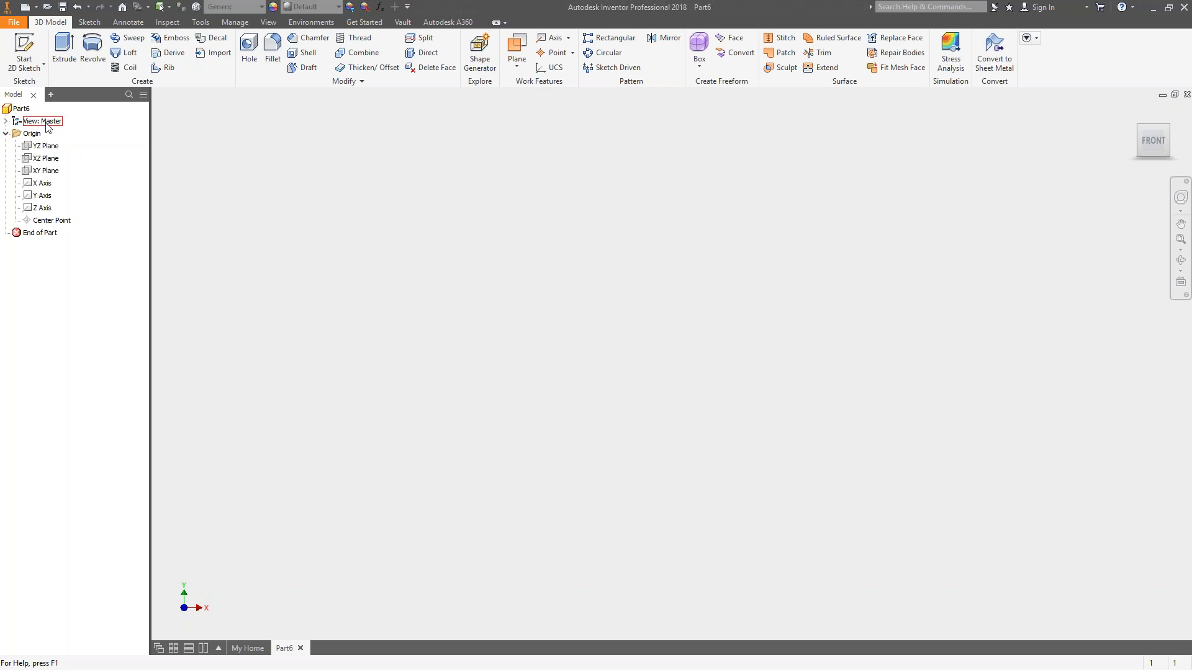
left_click(47, 146)
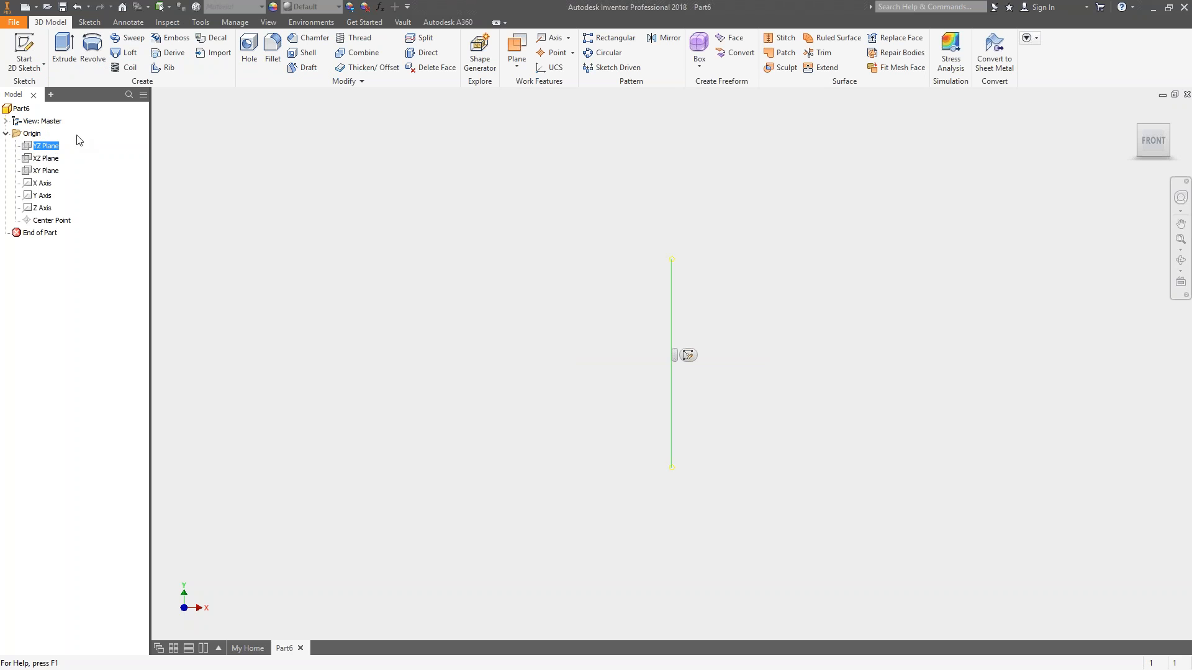
left_click(54, 159, "ctrl")
left_click(45, 170, "ctrl")
right_click(44, 171)
left_click(71, 231)
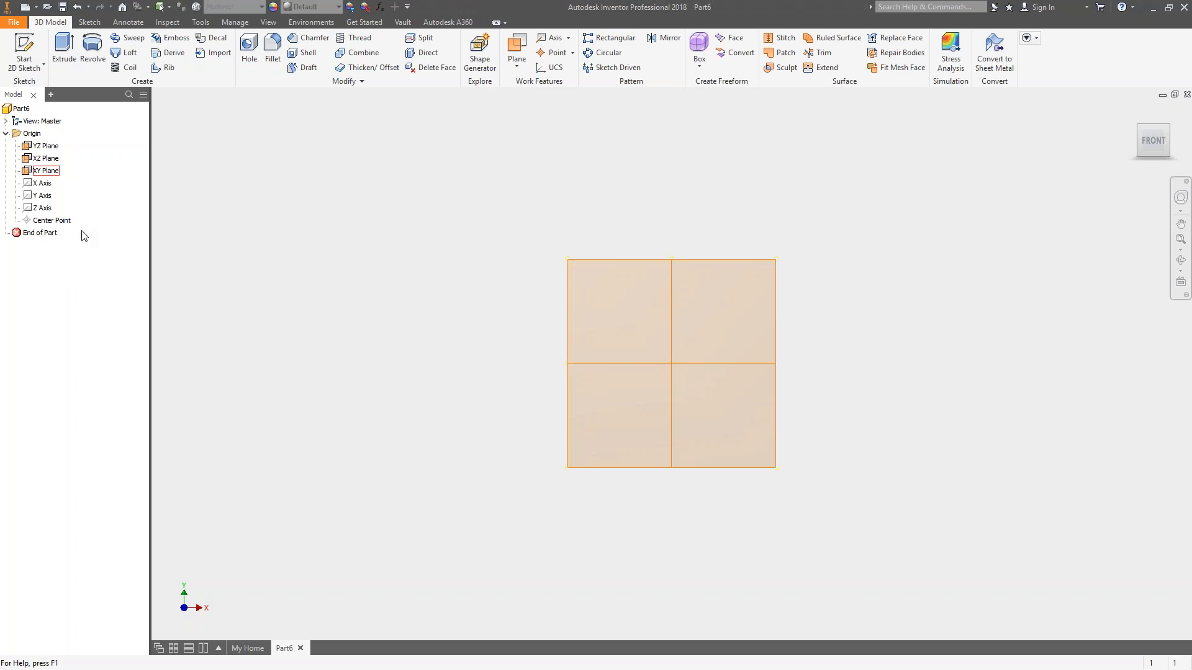
key("F6")
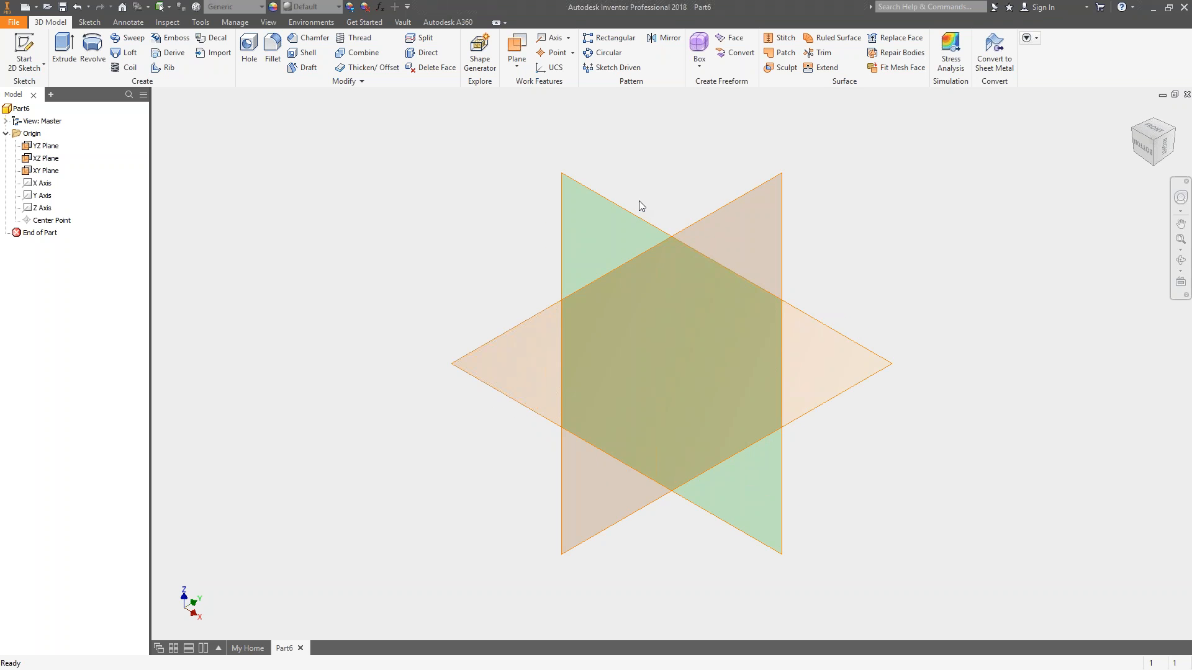
left_click(53, 221)
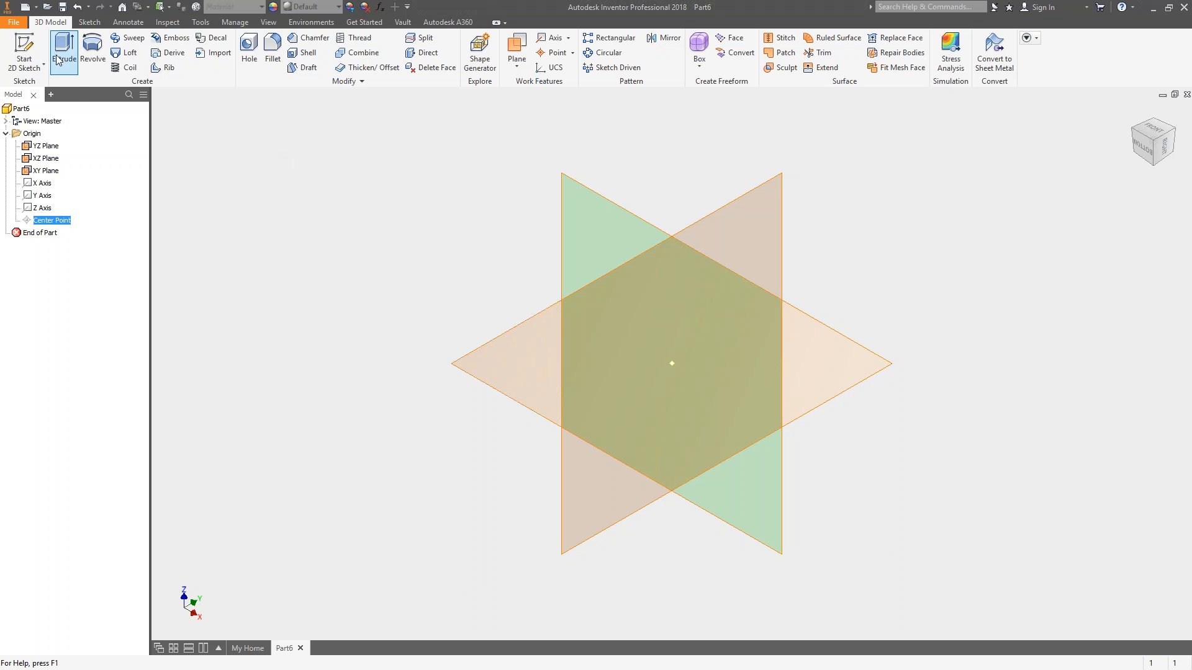
left_click(43, 67)
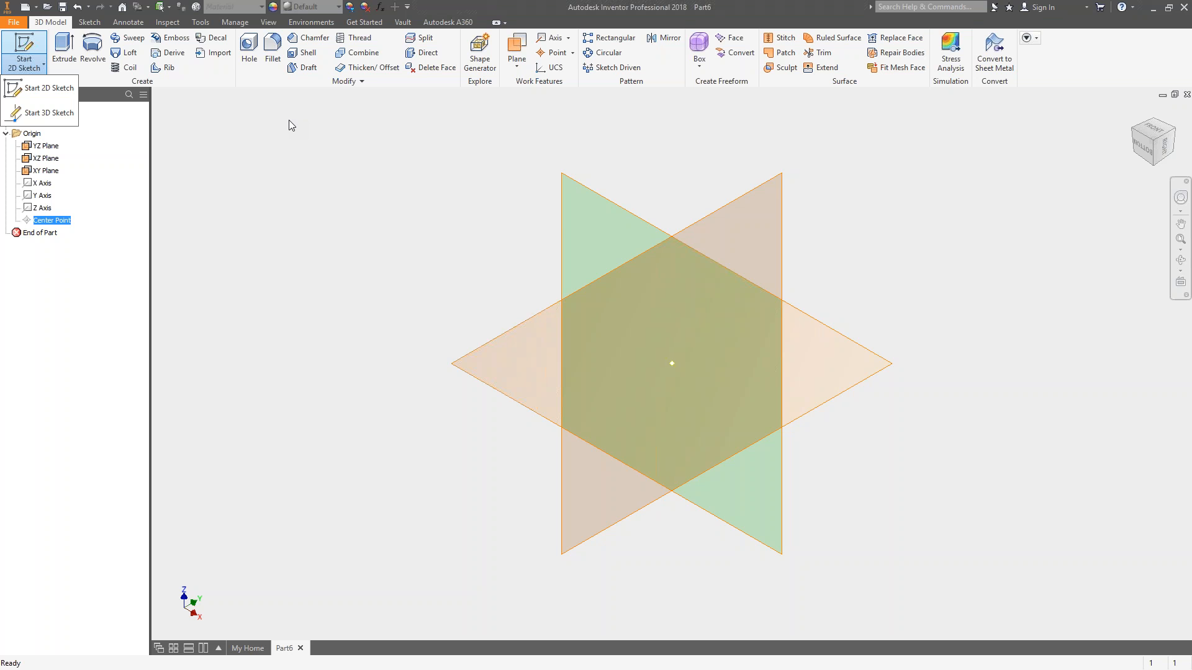
left_click(366, 165)
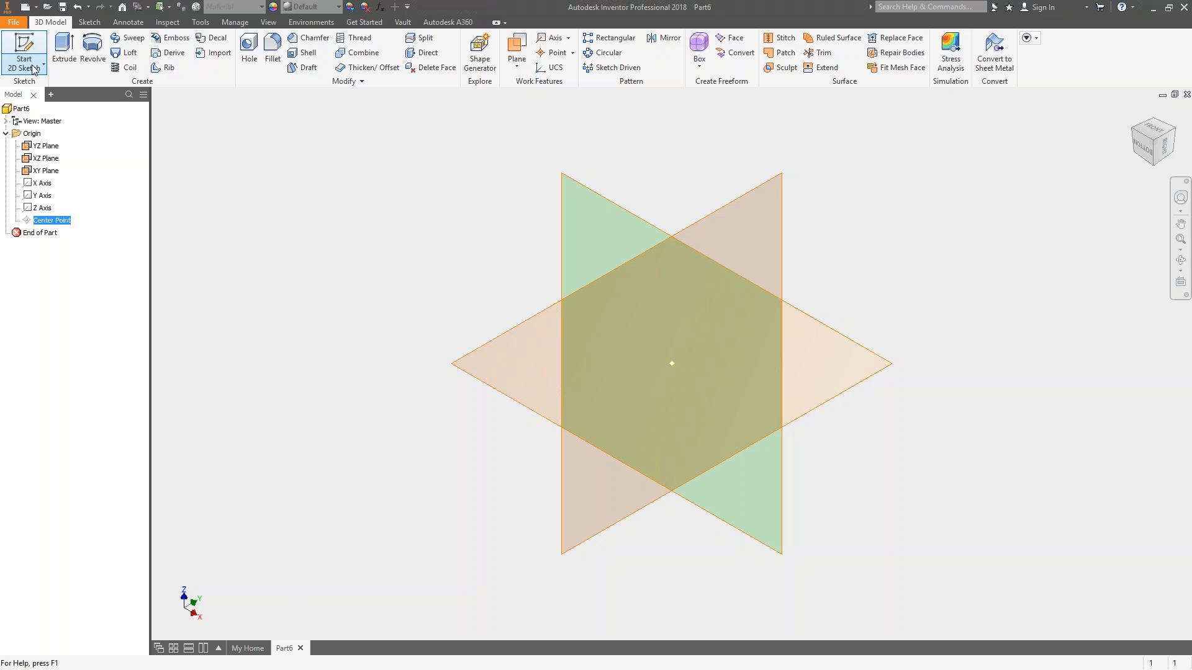
left_click(34, 67)
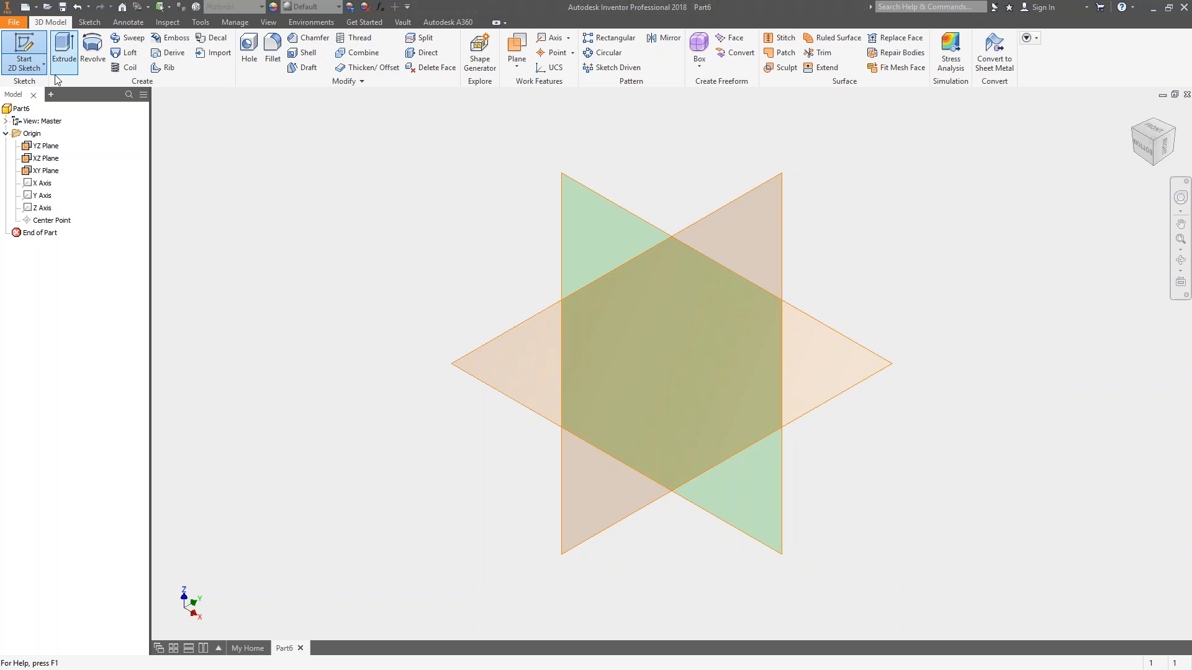
key("Escape")
left_click(43, 64)
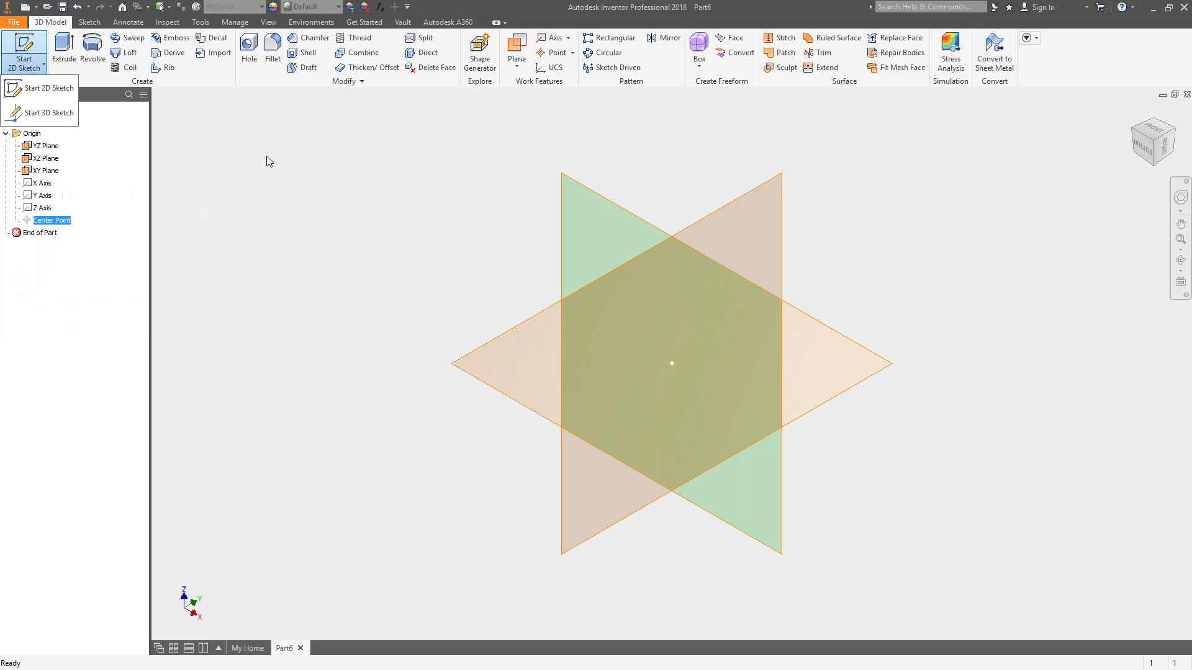
left_click(367, 153)
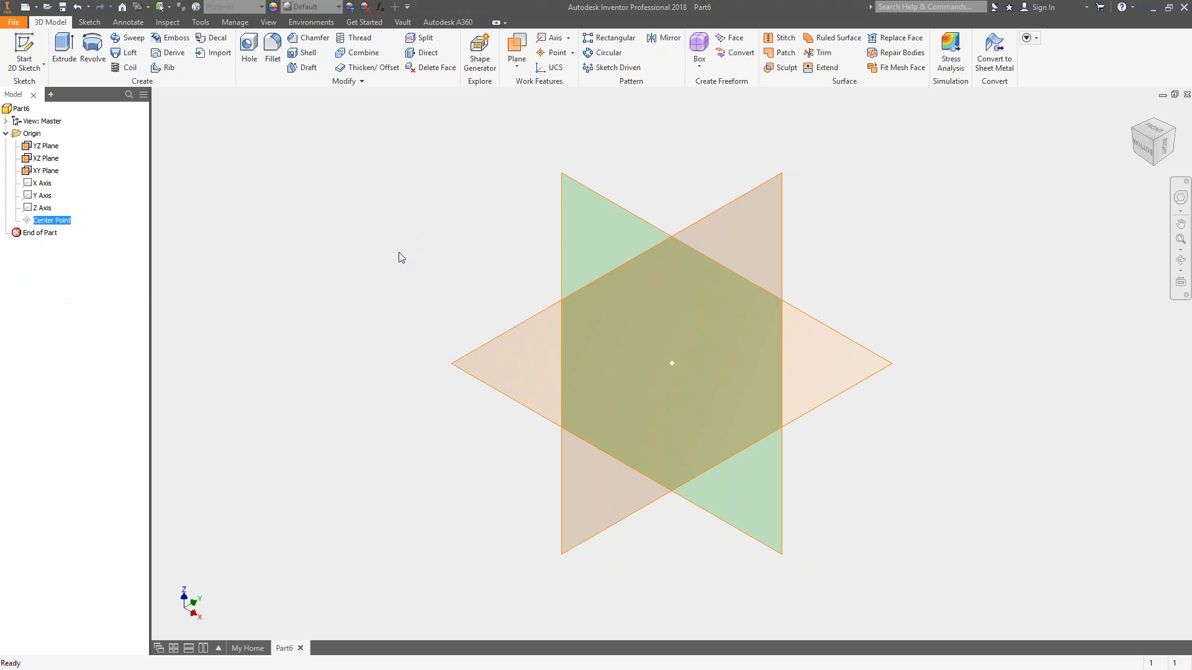
Step: Start a 2D sketch on the XY origin plane
left_click(370, 275)
key("s")
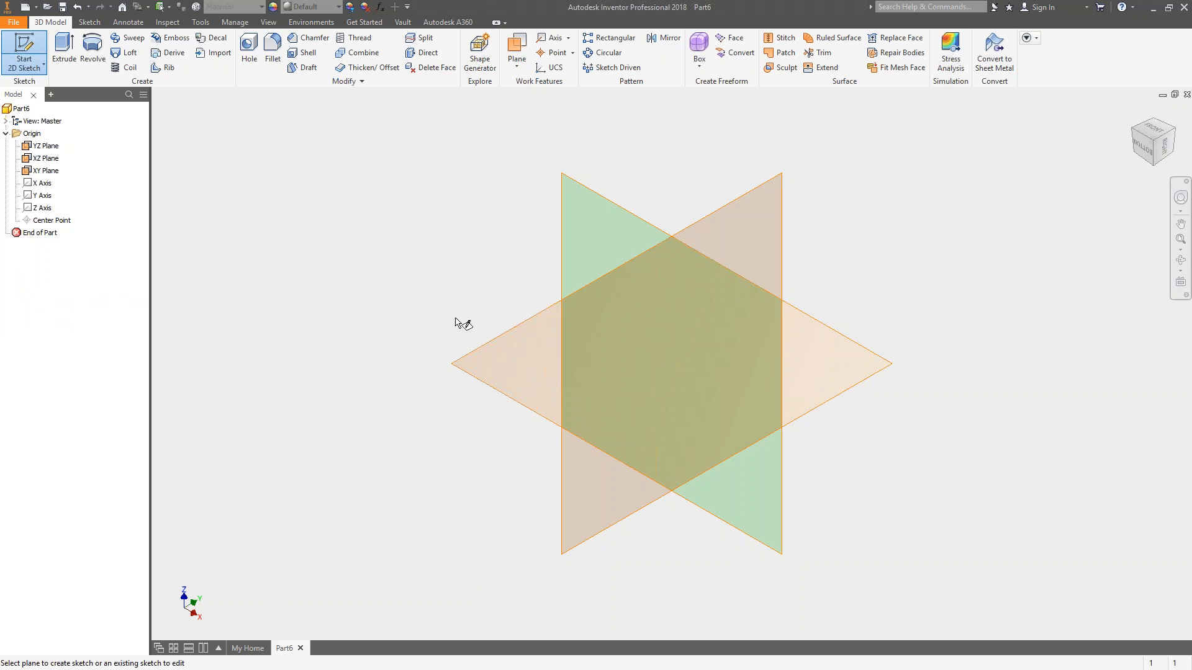
left_click(490, 349)
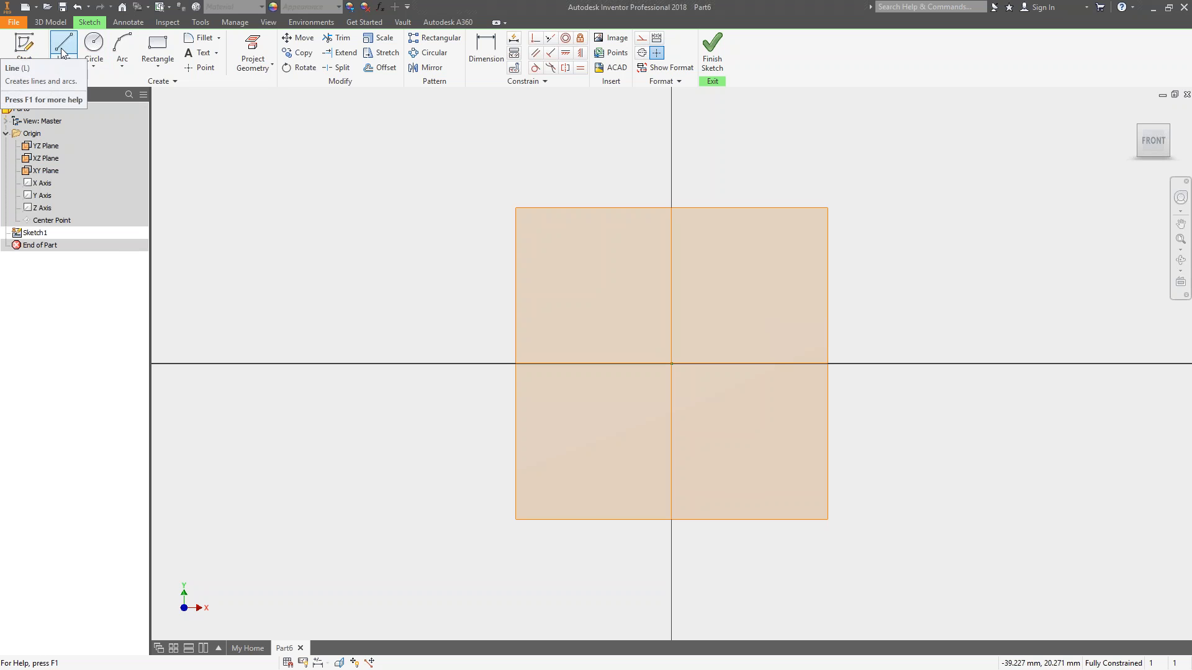
left_click(66, 68)
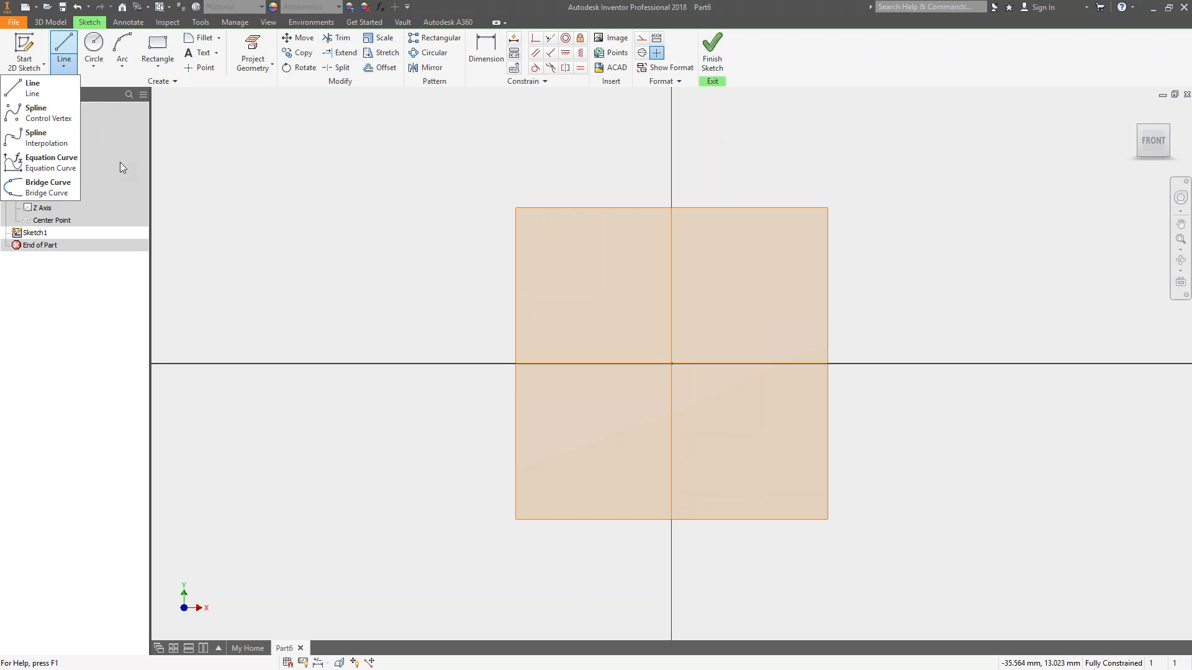
left_click(97, 64)
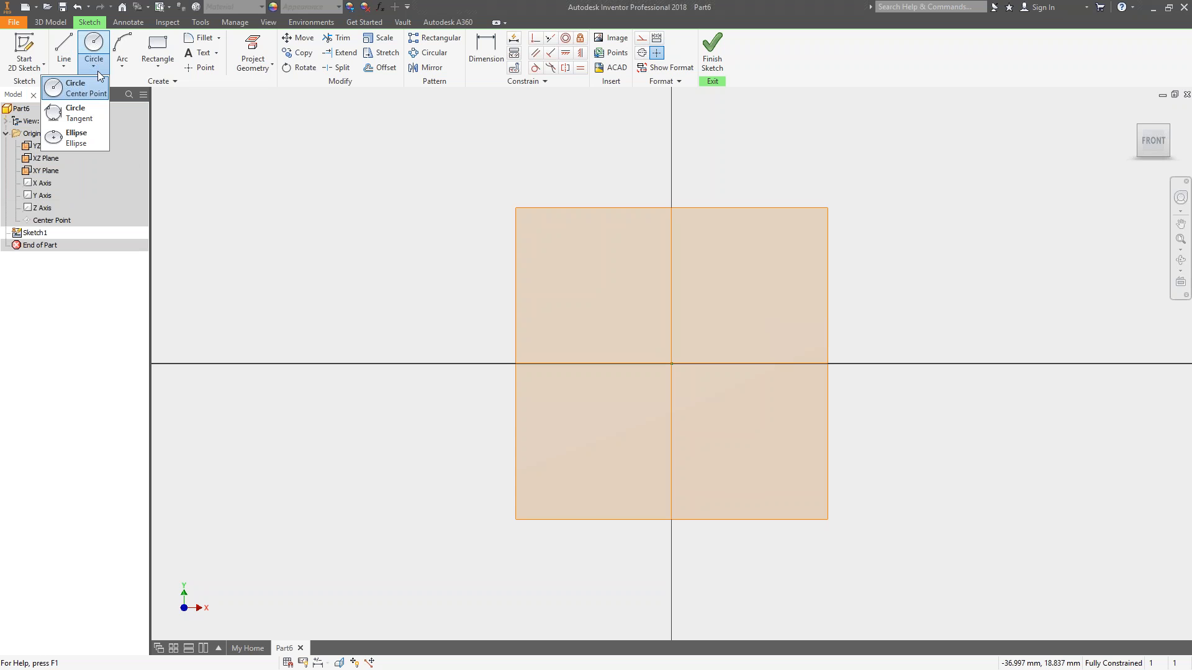
left_click(122, 65)
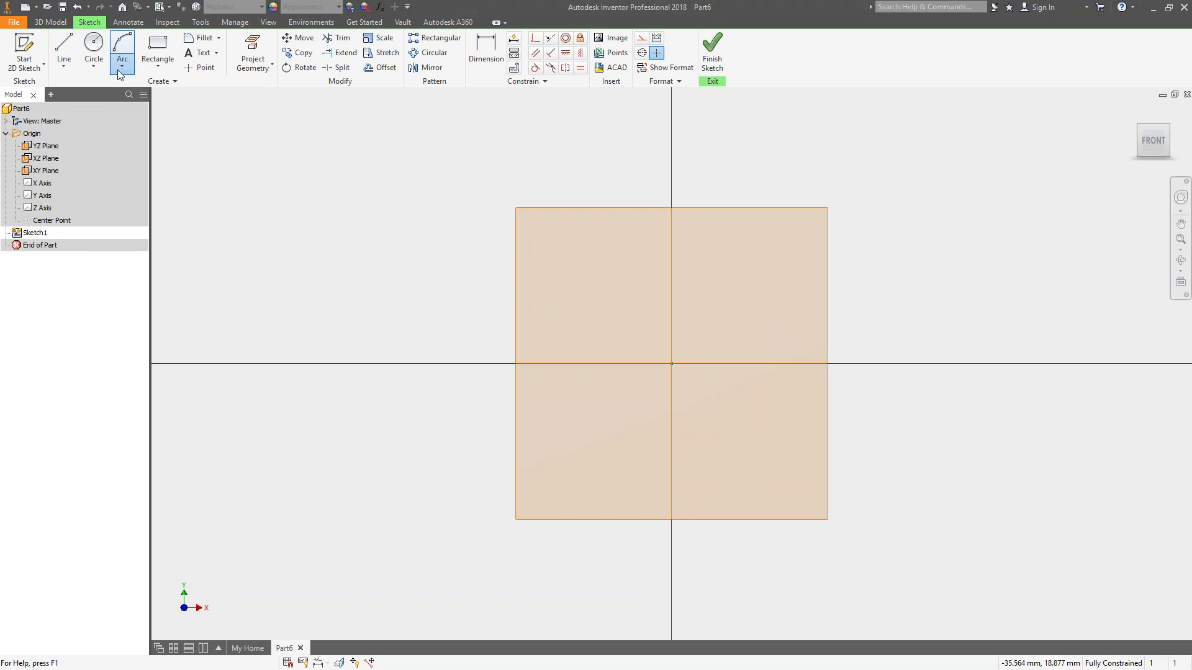
left_click(157, 65)
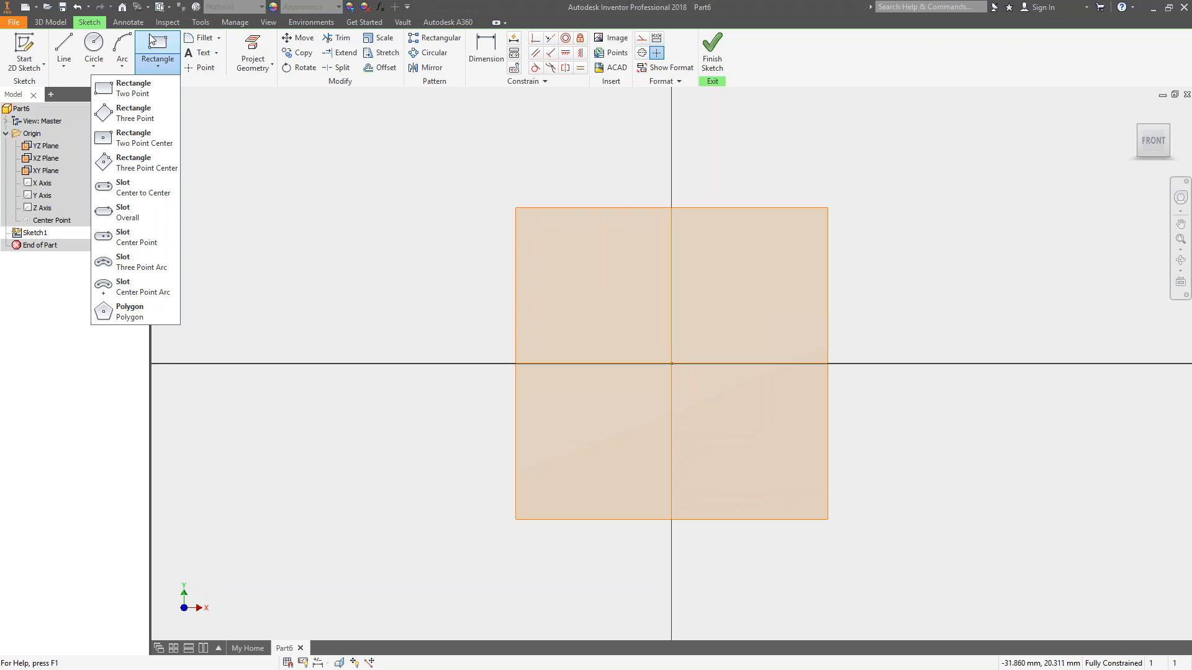
left_click(225, 136)
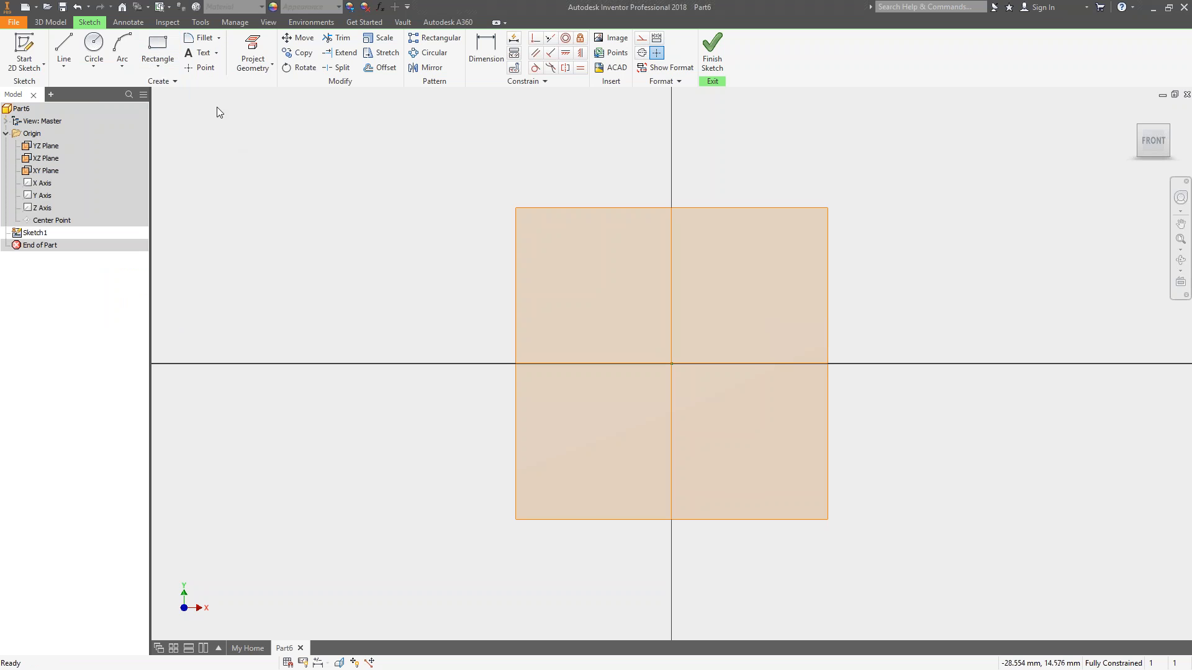
left_click(169, 83)
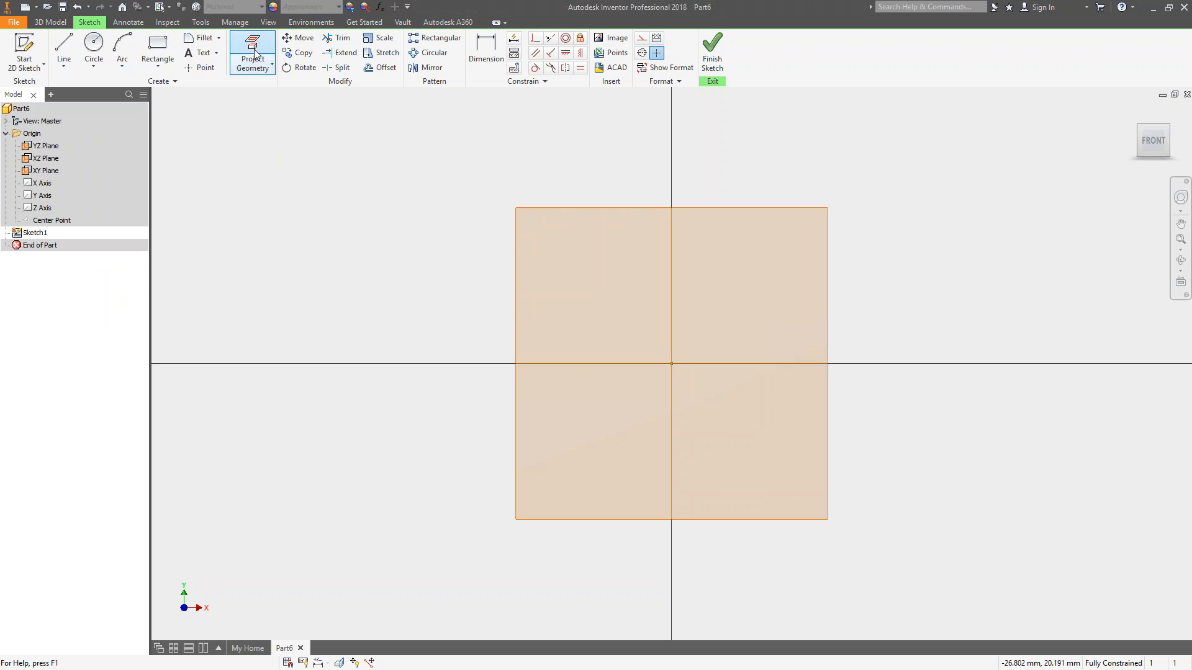
left_click(270, 67)
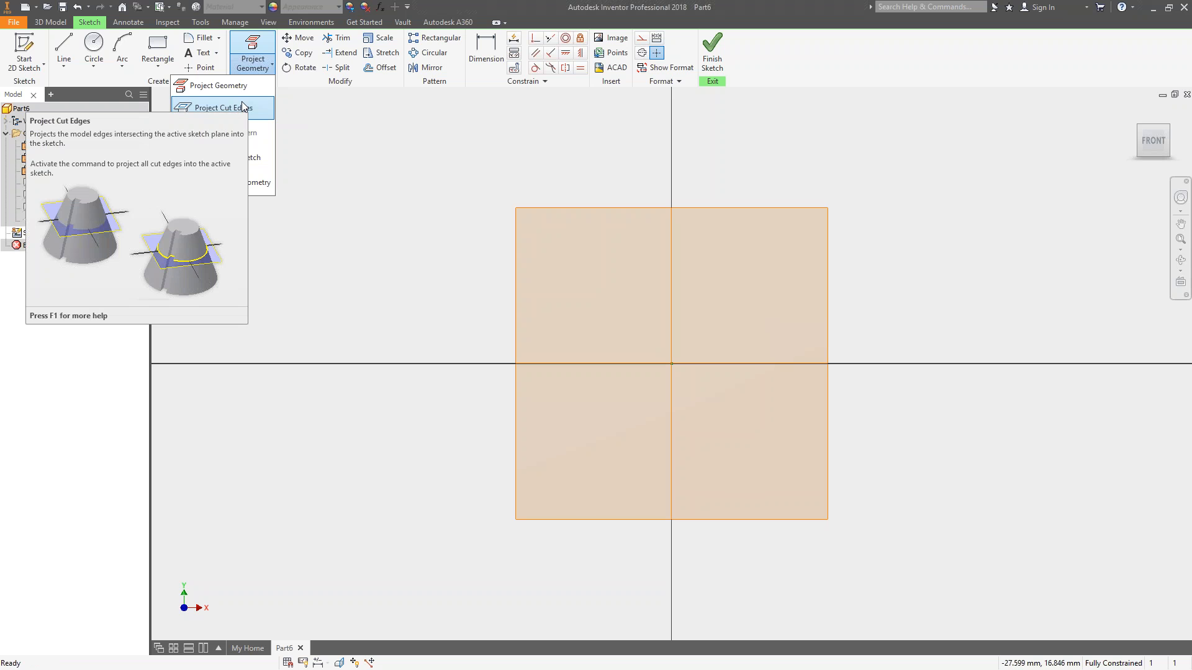
left_click(387, 131)
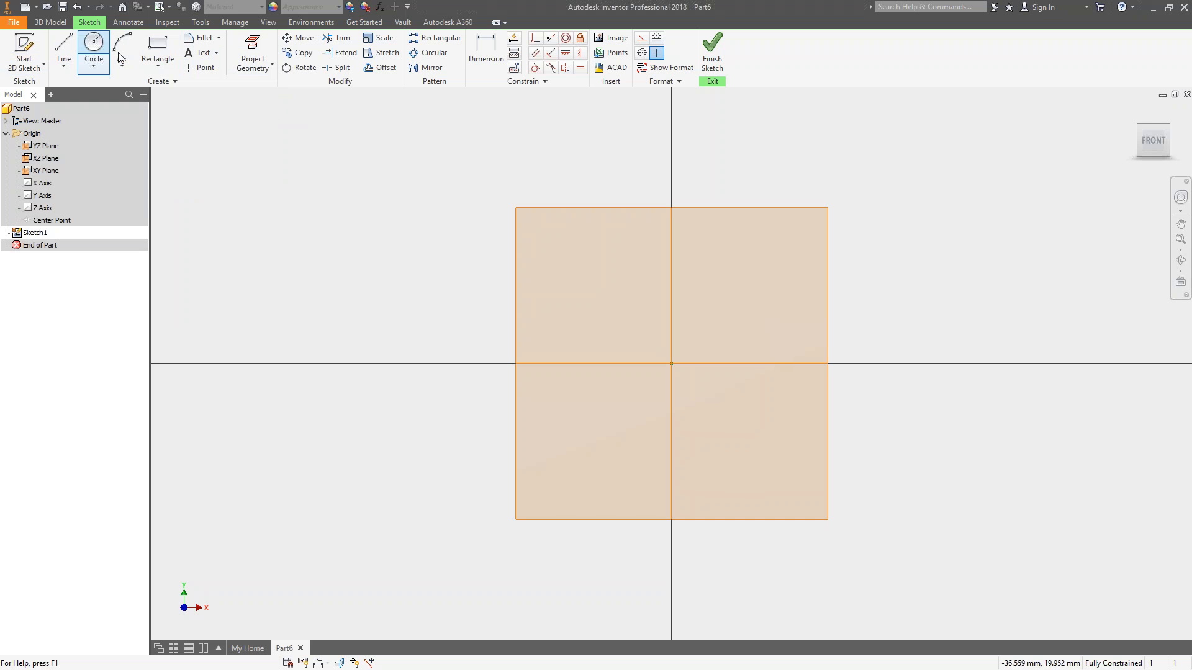
Step: Sketch a two-point rectangle about 27 mm wide and 18 mm high that encloses the origin off-center
left_click(159, 51)
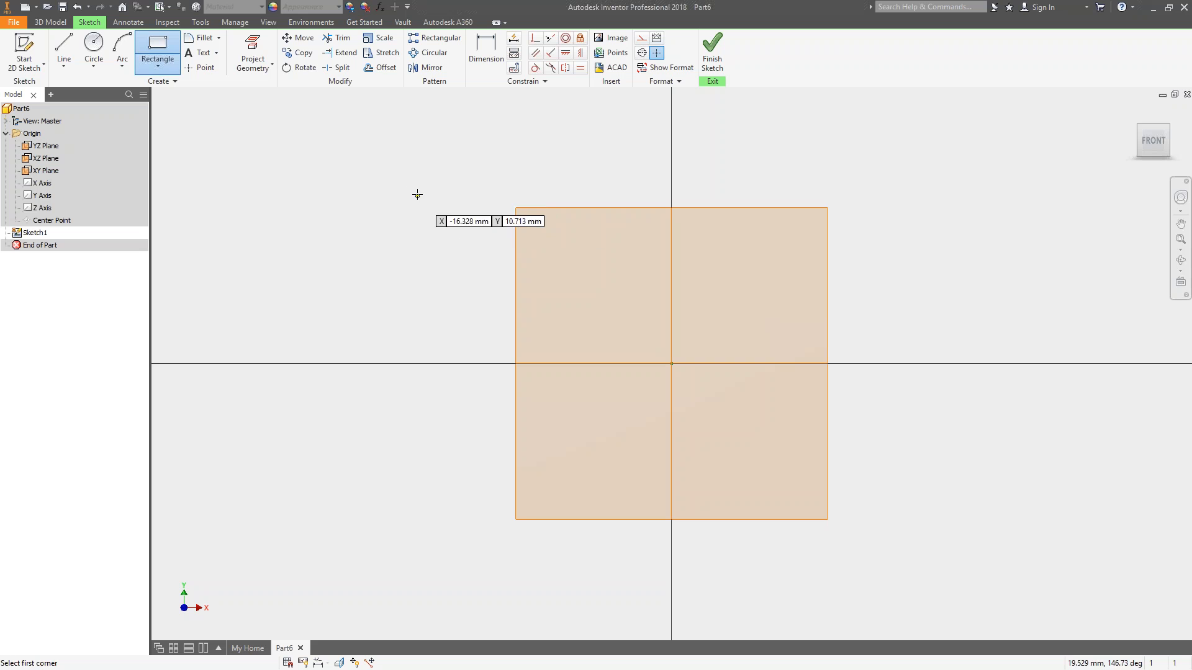
left_click(166, 57)
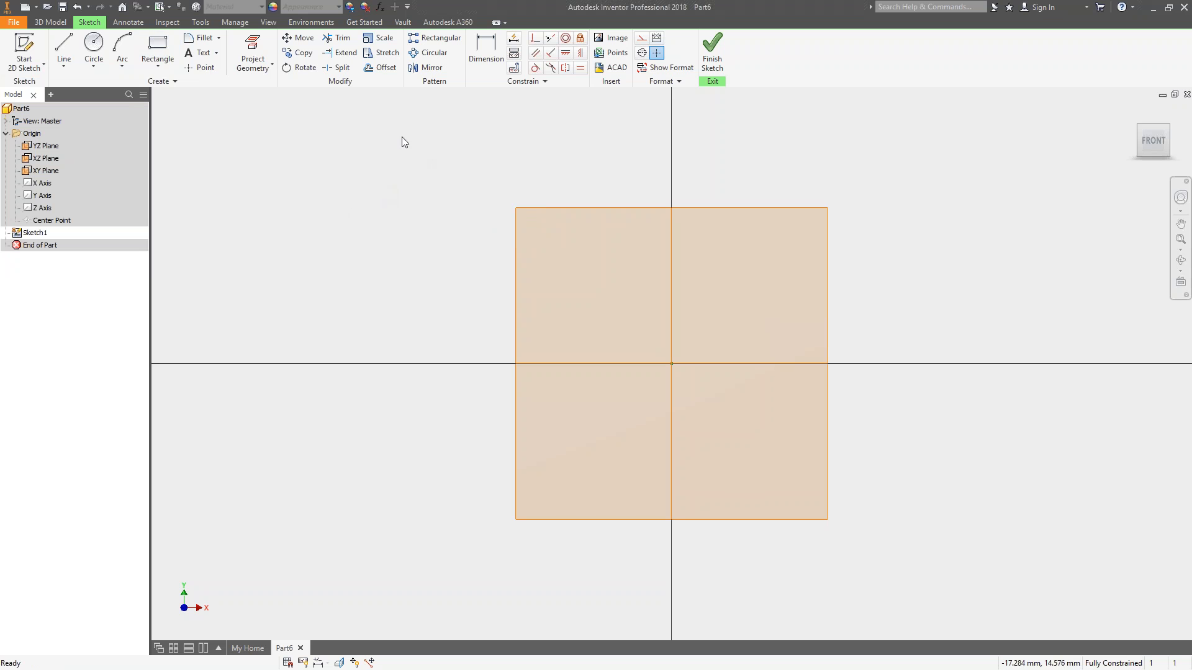
left_click(159, 50)
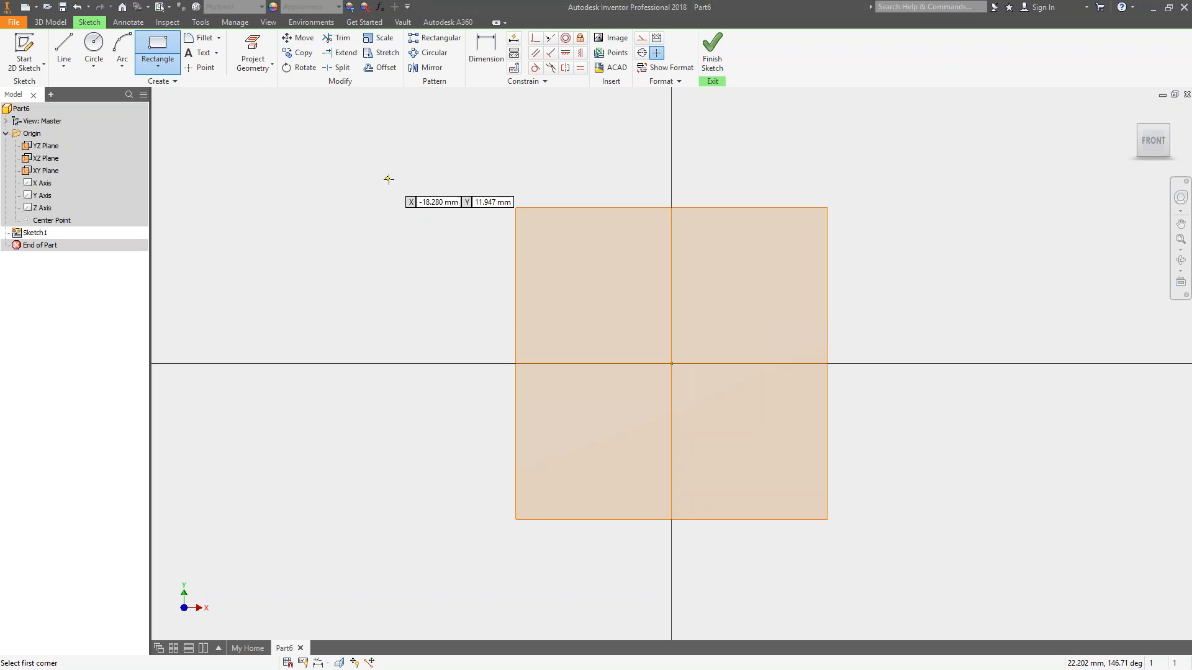
left_click(340, 157)
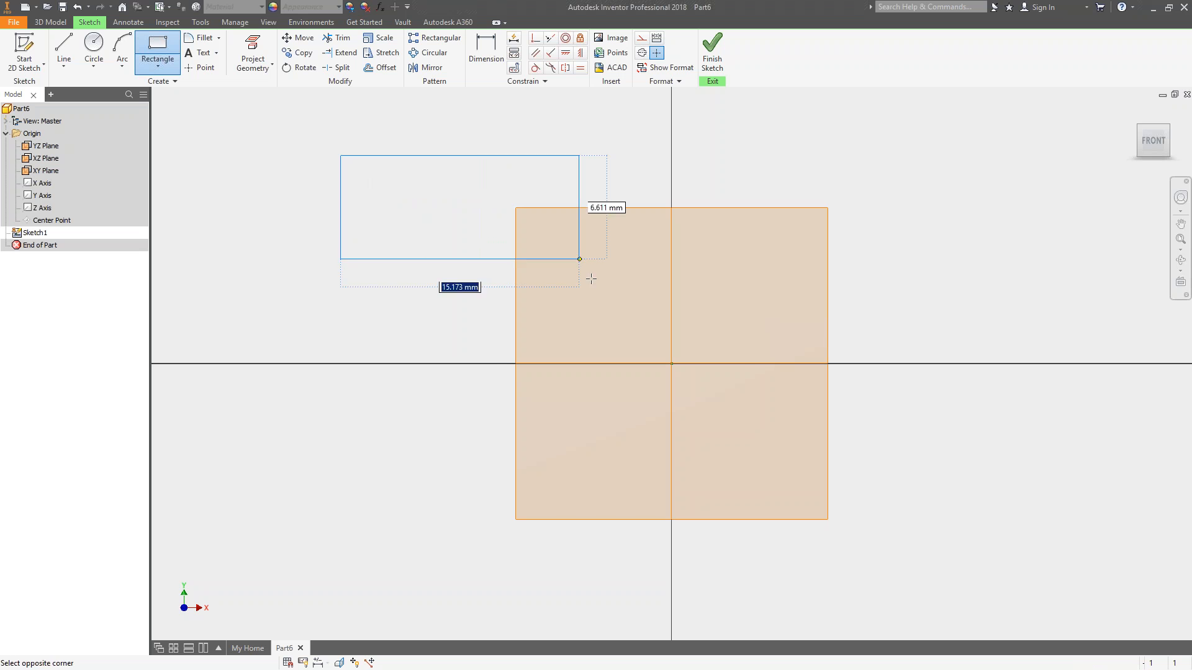
left_click(760, 439)
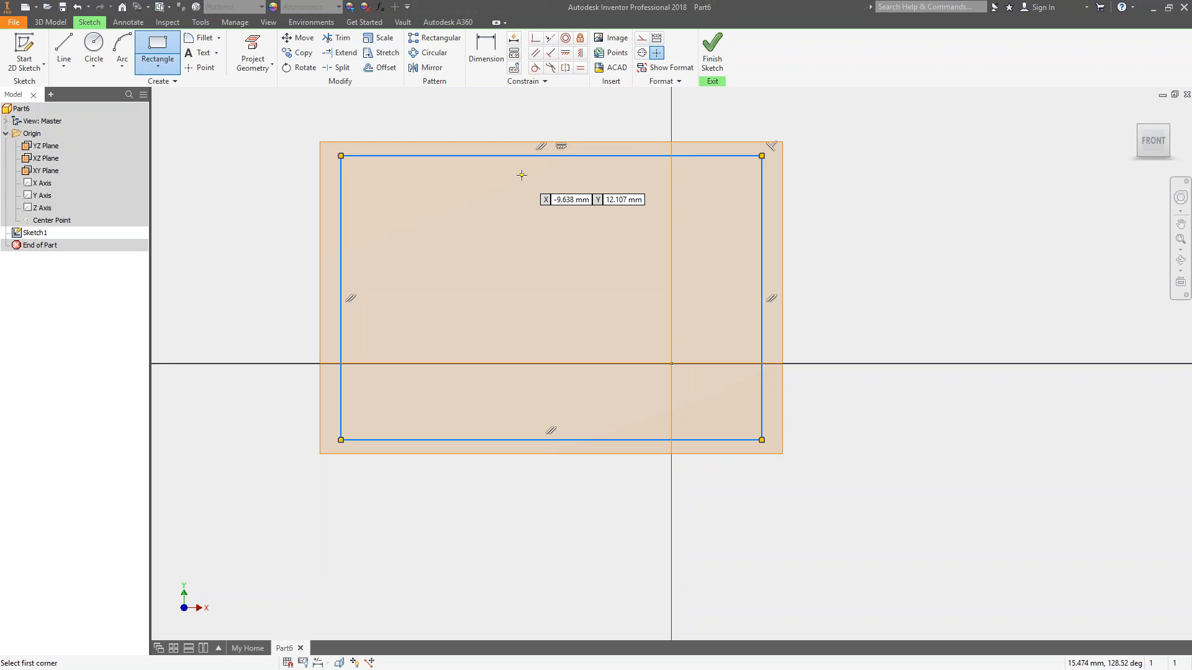
key("Escape")
Step: Dimension the rectangle's width between its two vertical edges and set it to 15 mm
left_click(487, 43)
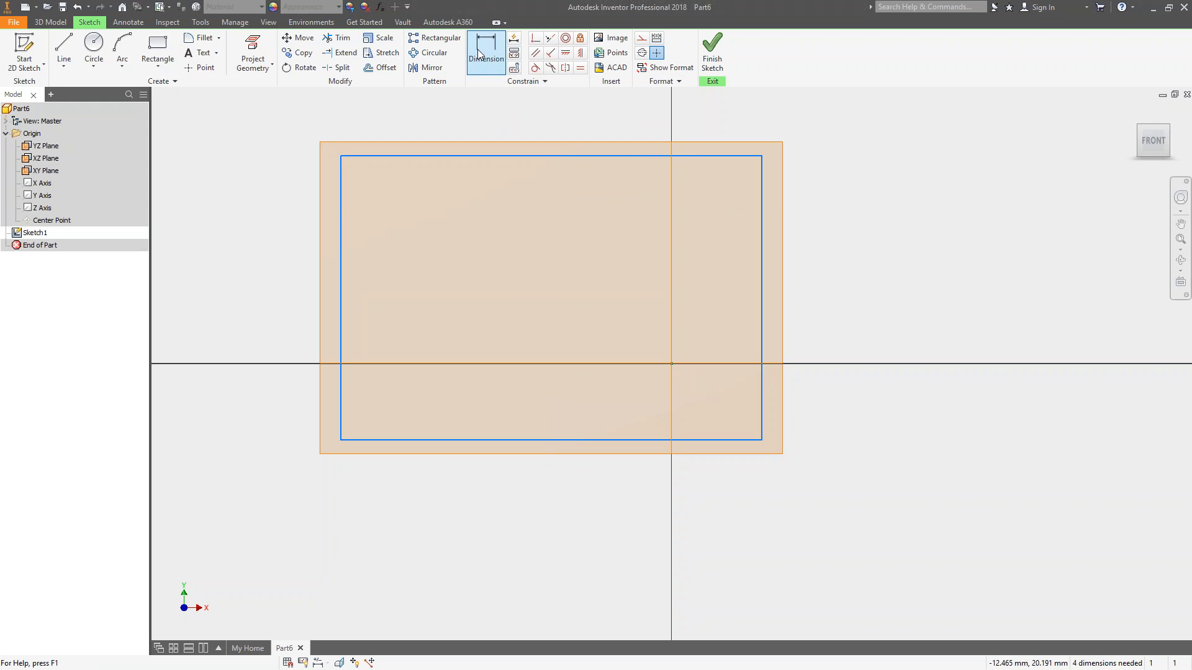
left_click(342, 206)
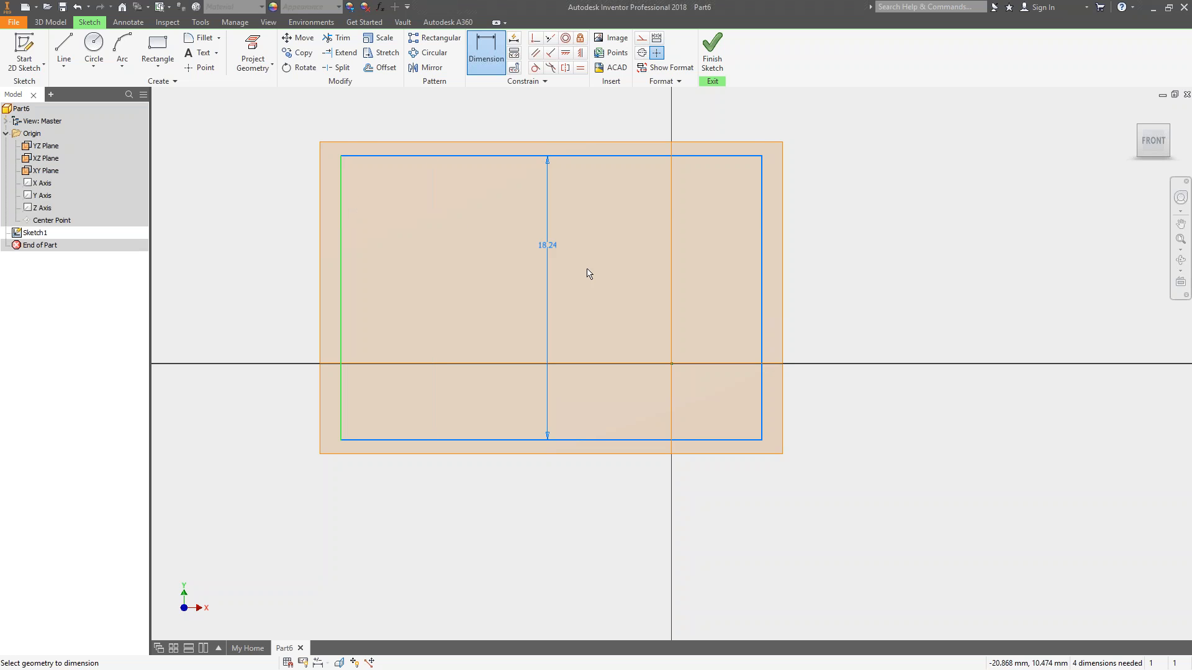
left_click(761, 206)
left_click(578, 129)
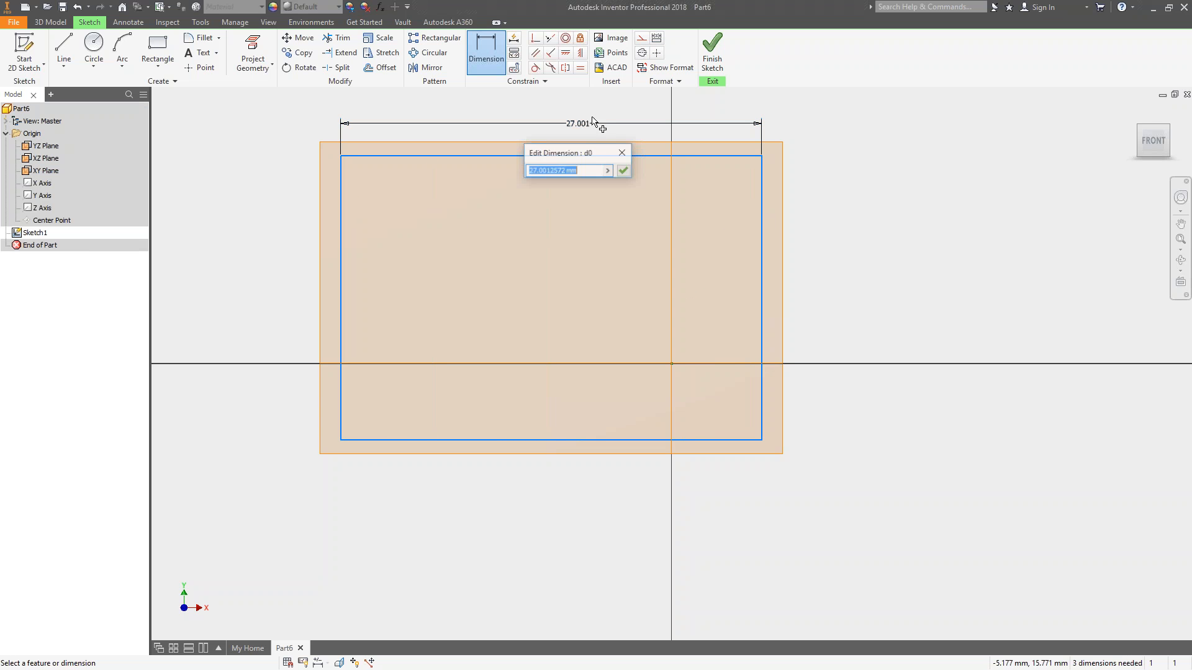
type("15")
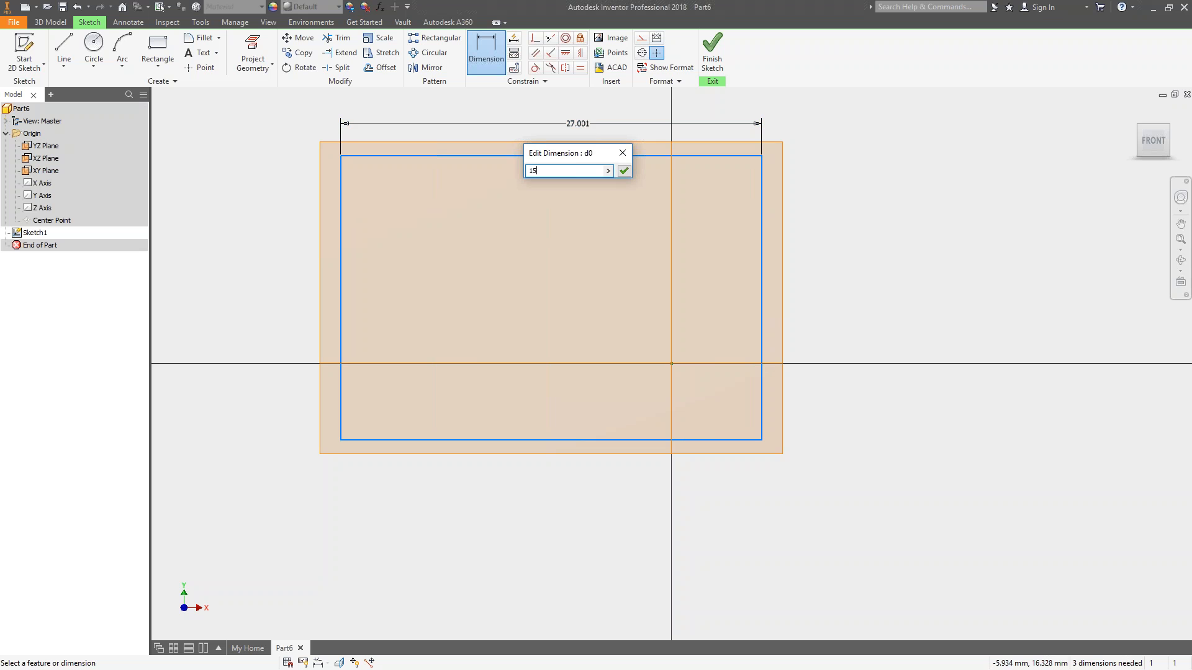
key("Return")
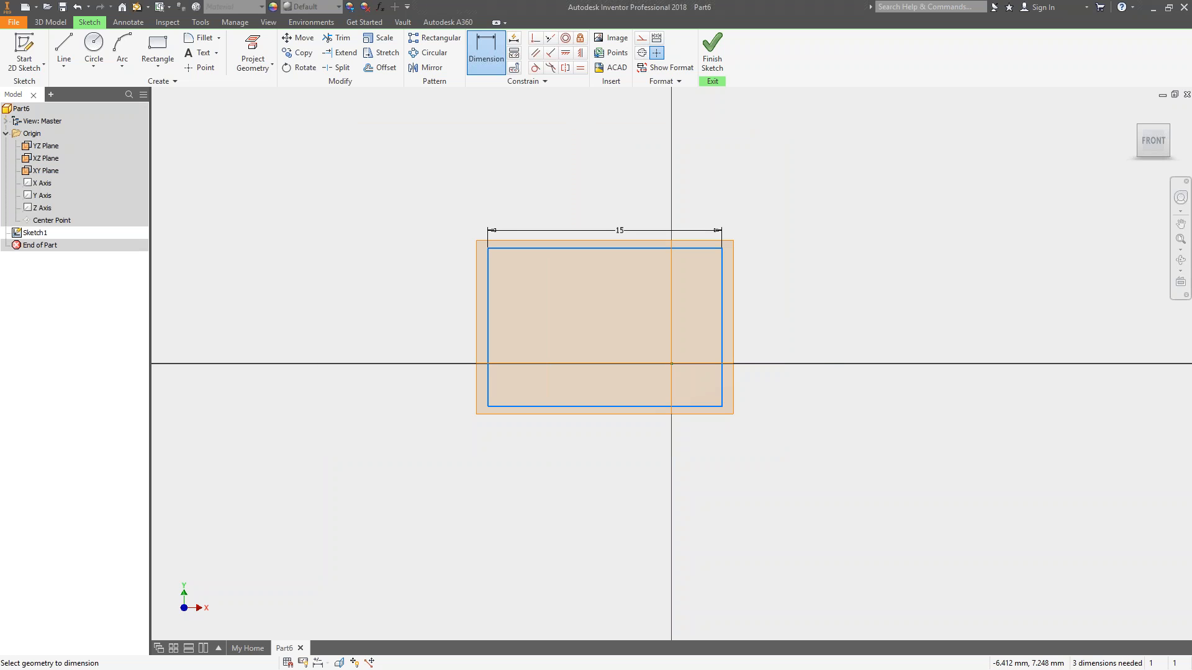
Step: Dimension the rectangle's height beside its right edge and set it to 10 mm
left_click(722, 308)
left_click(769, 318)
type("10")
key("Return")
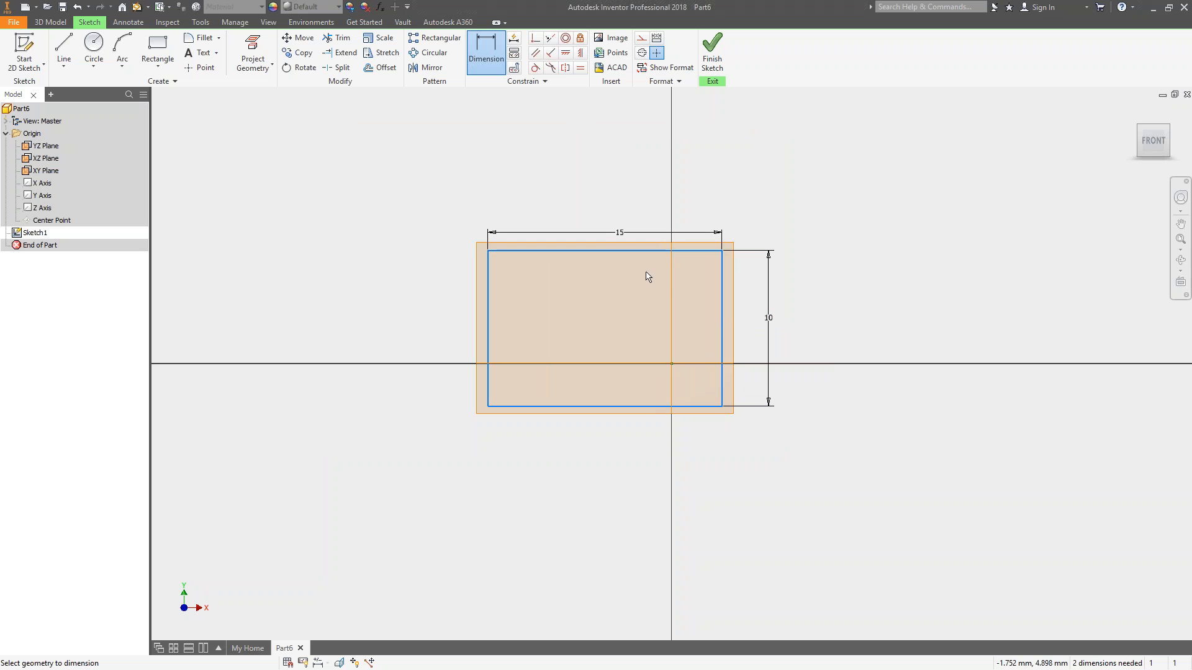
left_click(675, 364)
left_click(720, 349)
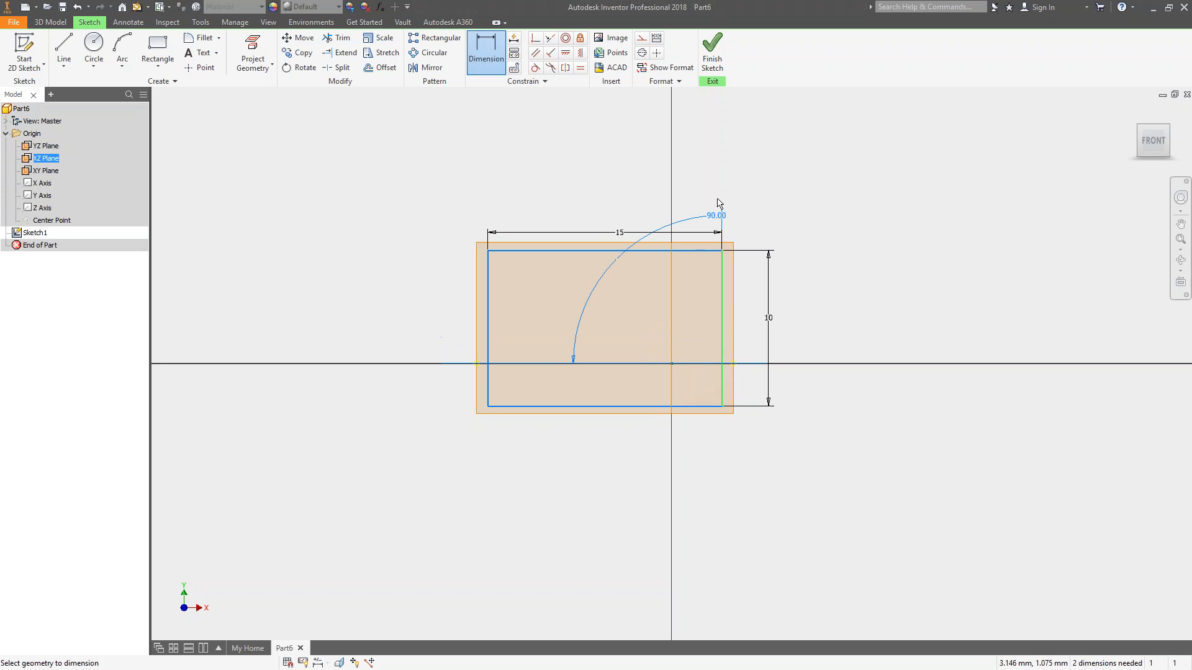
key("Escape")
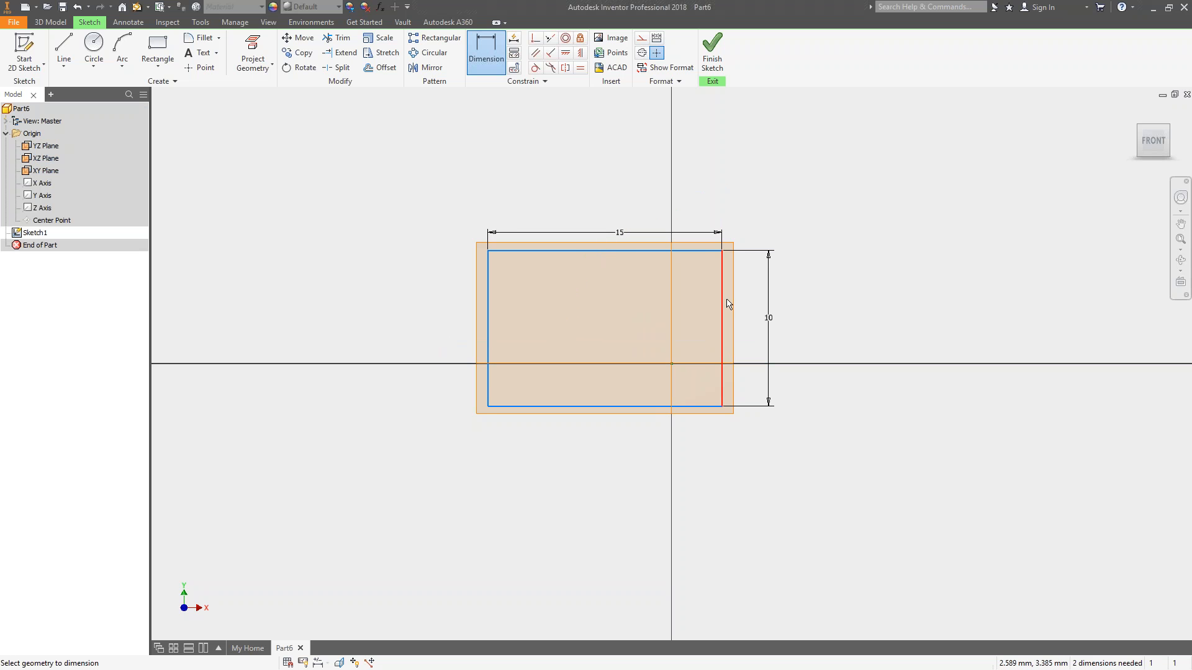
left_click(724, 304)
left_click(671, 367)
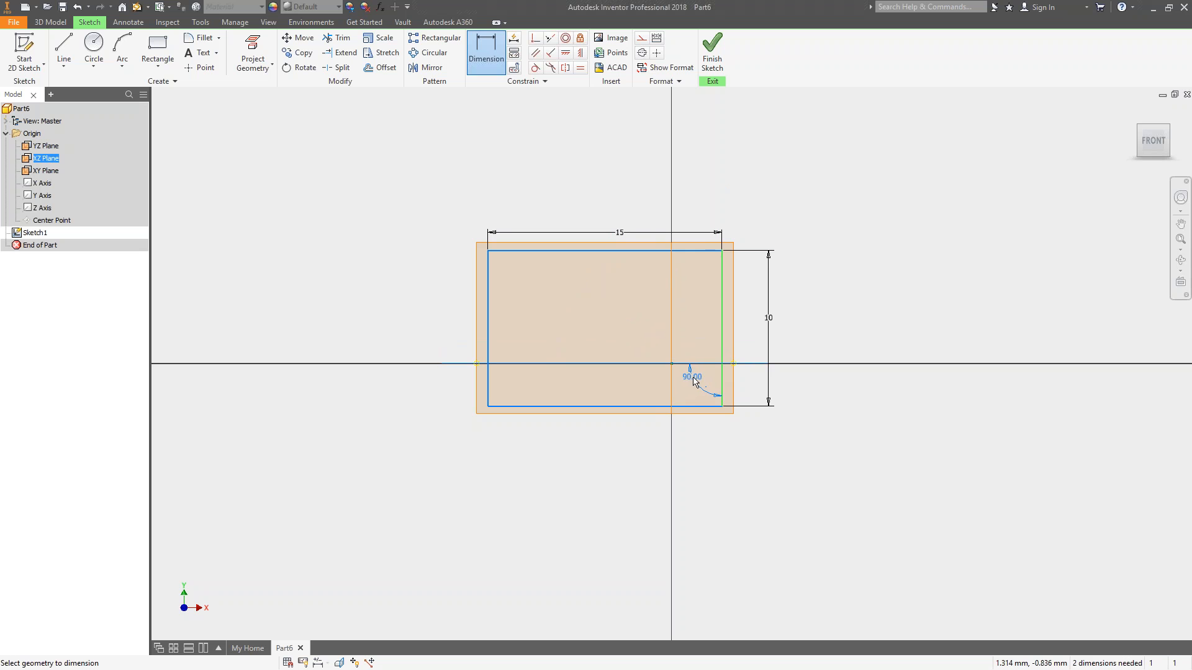
key("Escape")
Step: Dimension the rectangle's right edge from the vertical YZ plane line with the value 15/2
key("d")
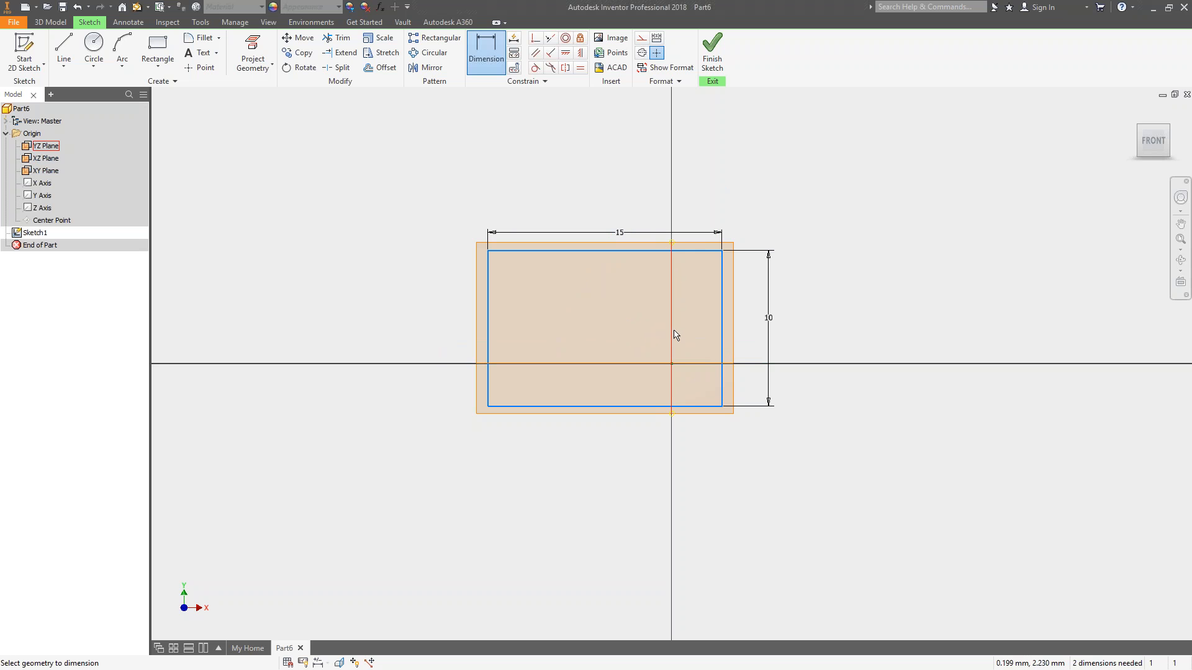
left_click(723, 332)
left_click(671, 326)
left_click(717, 197)
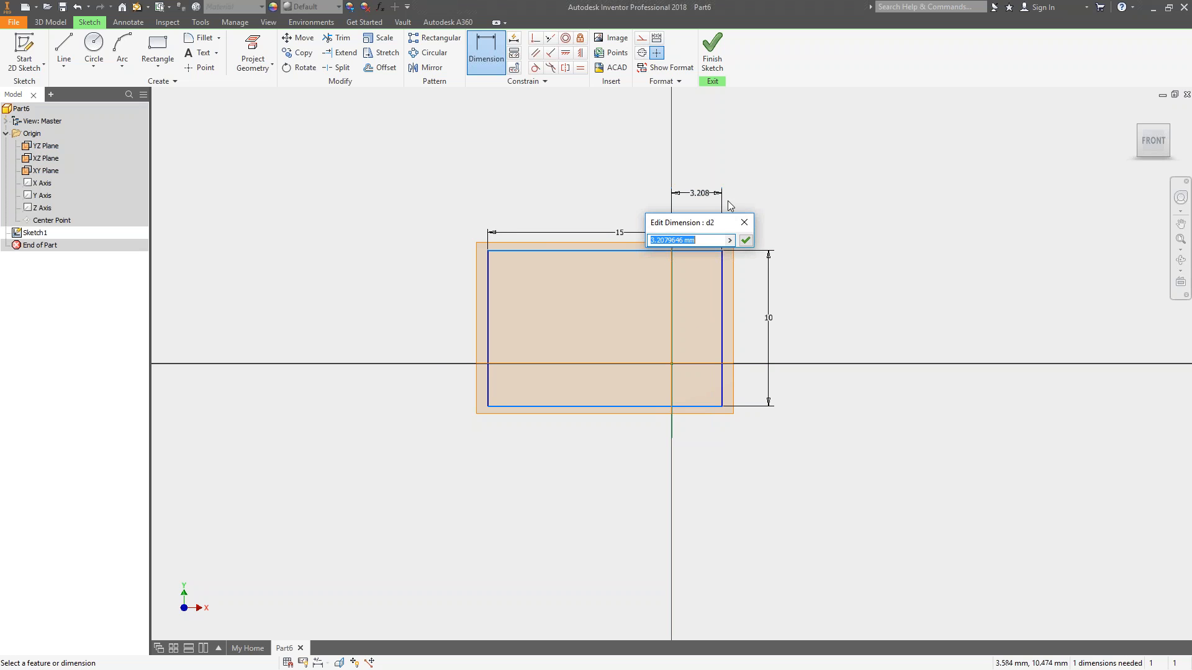
type("15/2")
key("Return")
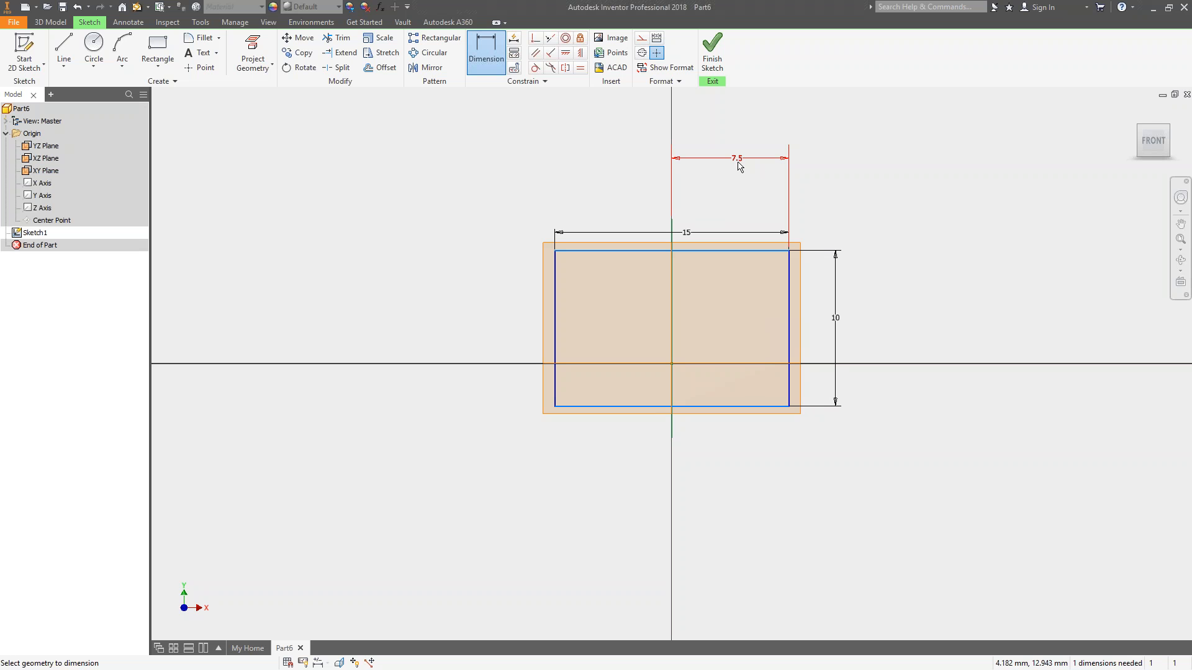
Step: Delete the half-width dimension to the YZ plane and move the rectangle off-center by its top edge
left_click(738, 162)
key("Escape")
key("Escape")
key("Delete")
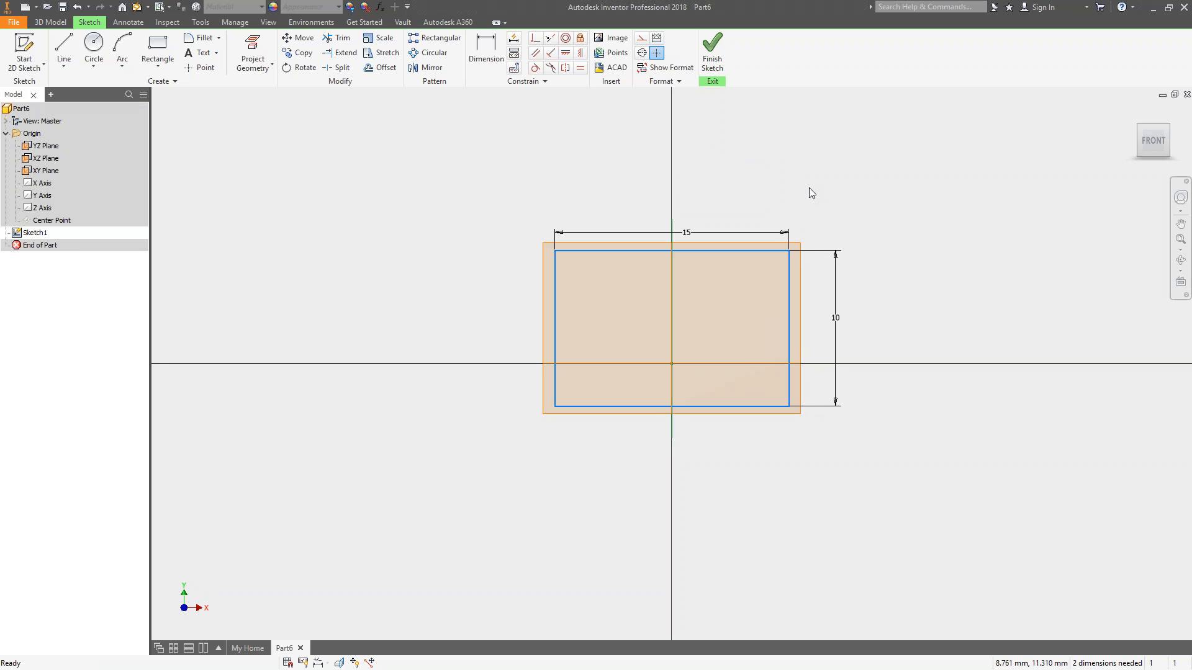
left_click_drag(770, 251, 705, 282)
Step: Dimension the right edge from the YZ plane line as half the width dimension, using the expression d0/2
key("d")
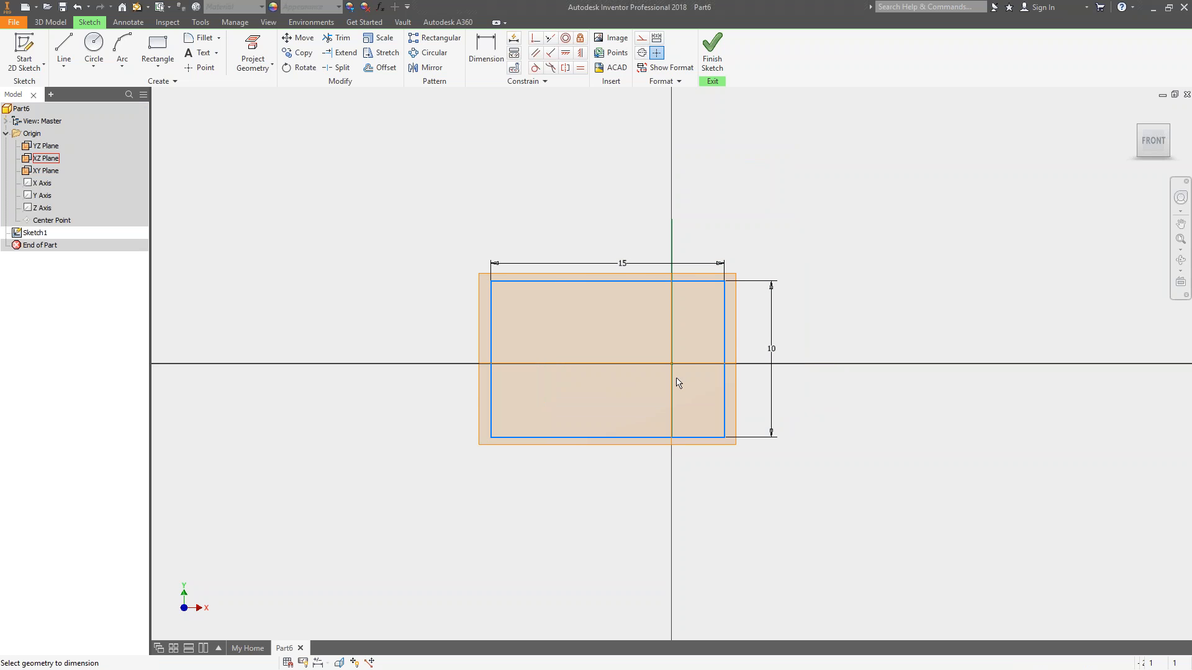
left_click(673, 345)
left_click(725, 320)
left_click(719, 233)
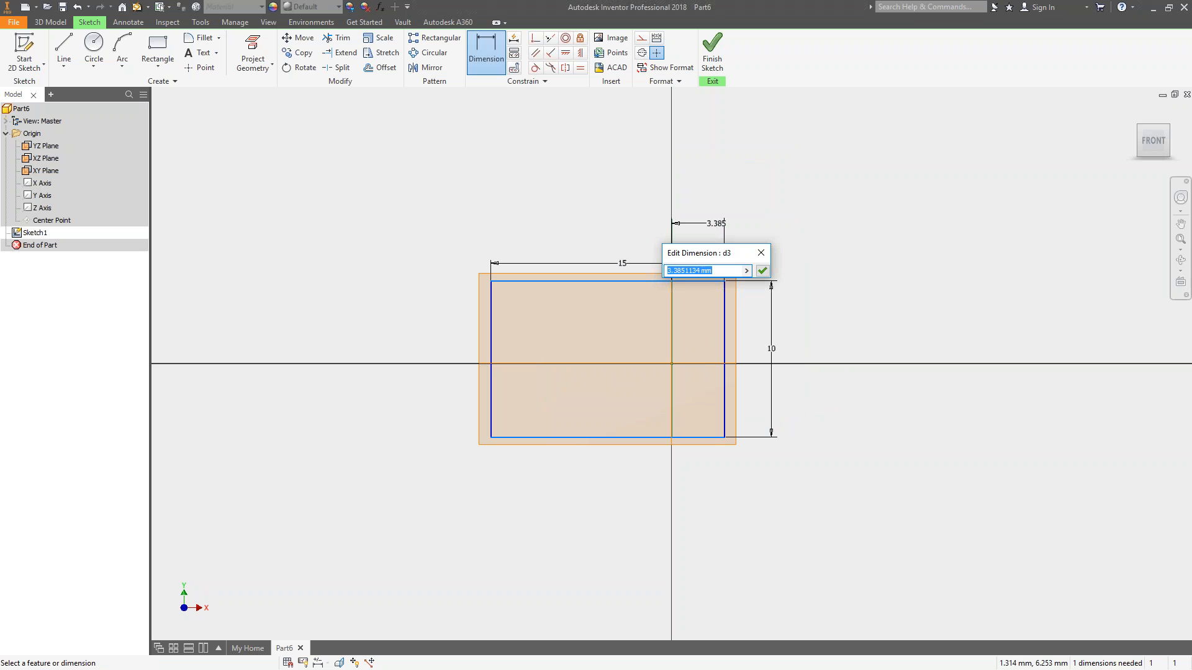
left_click(623, 264)
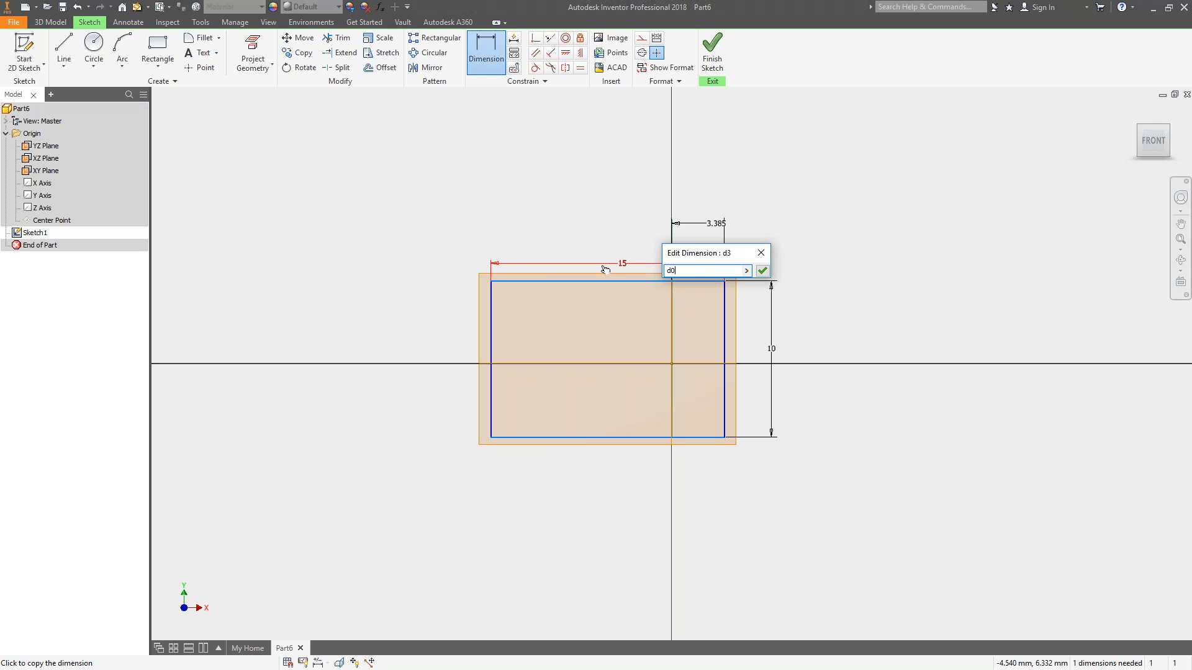
type("/2")
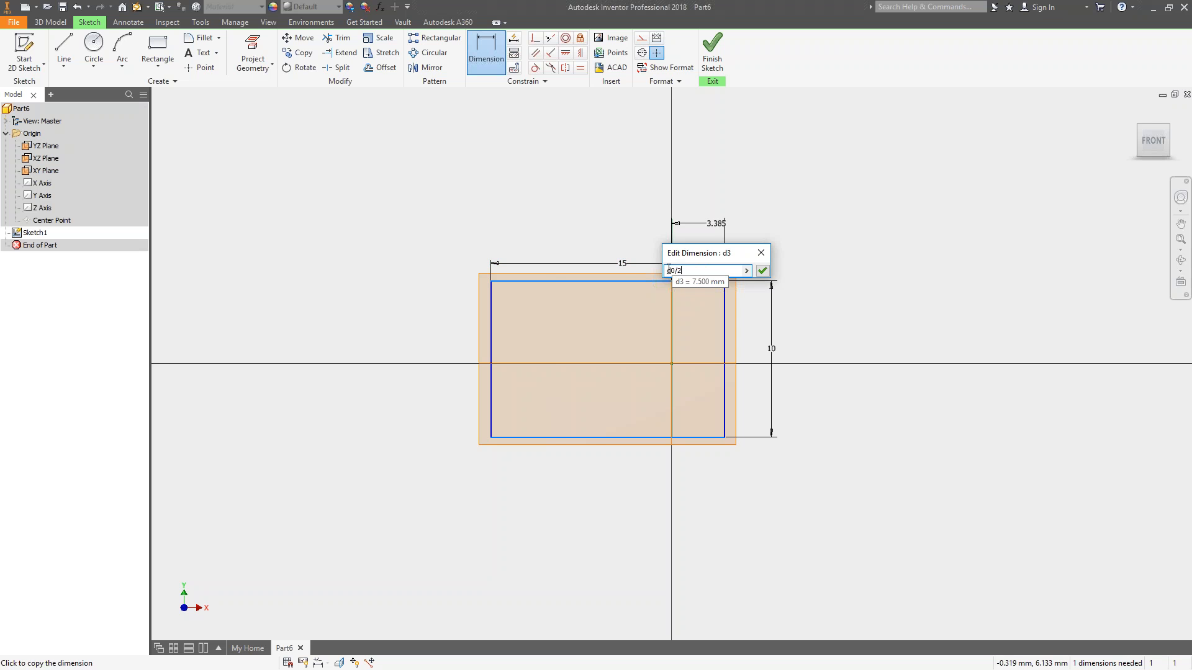
key("Return")
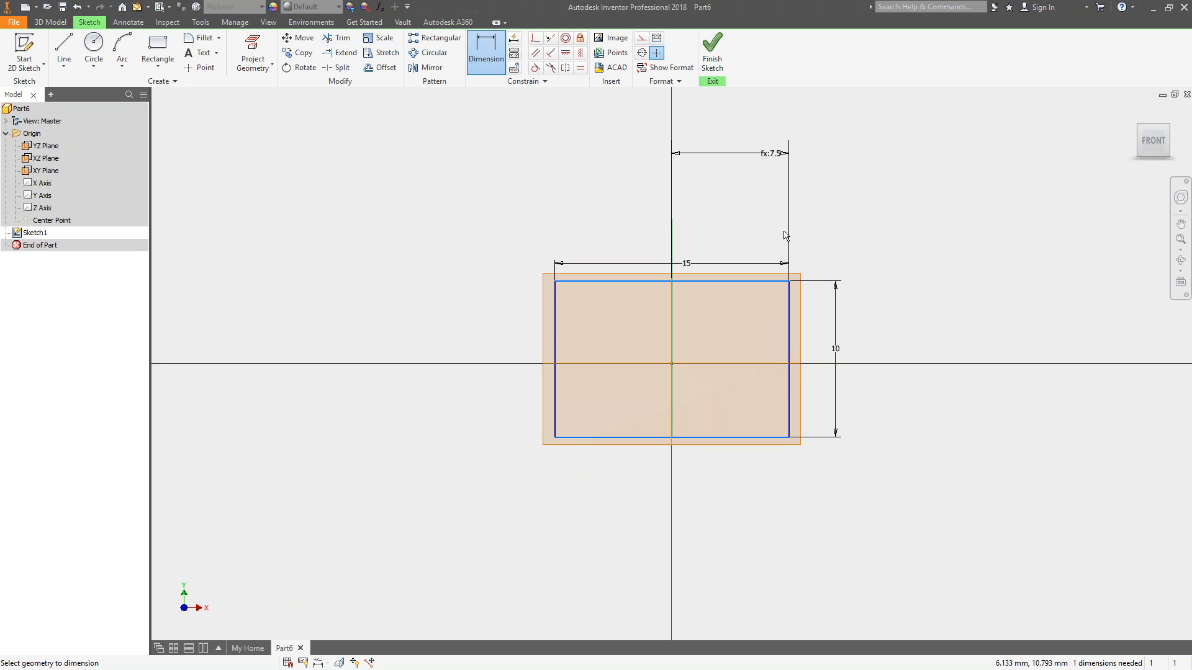
Step: Set the rectangle's width dimension to 22 mm
double_click(687, 265)
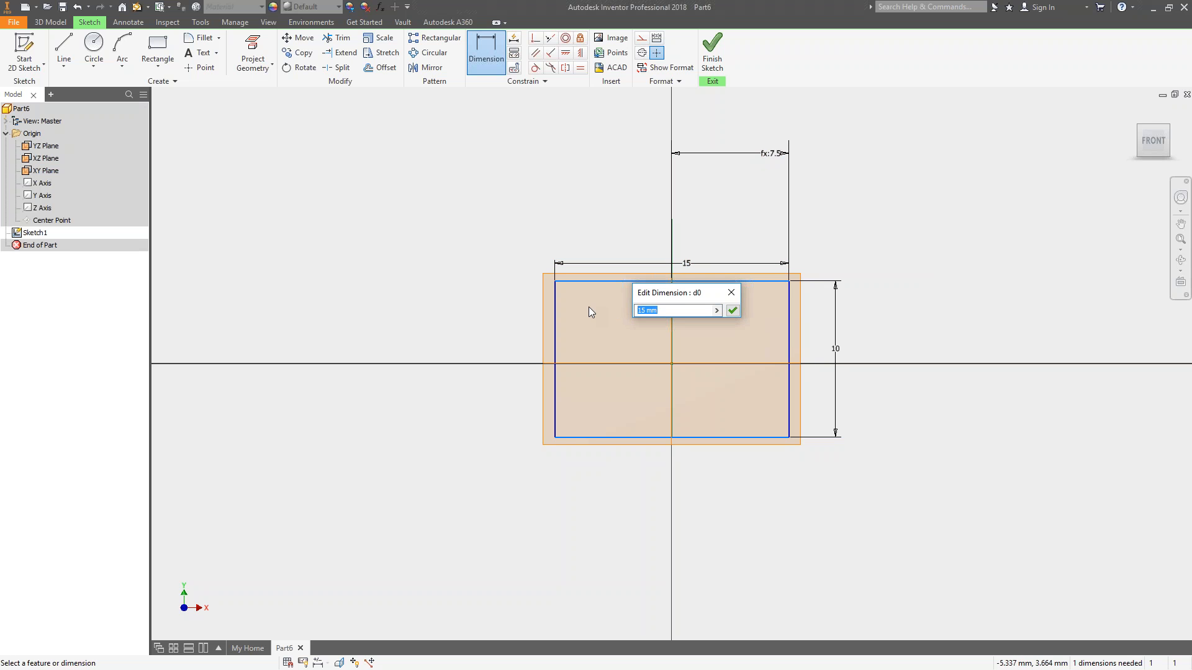
type("22")
key("Return")
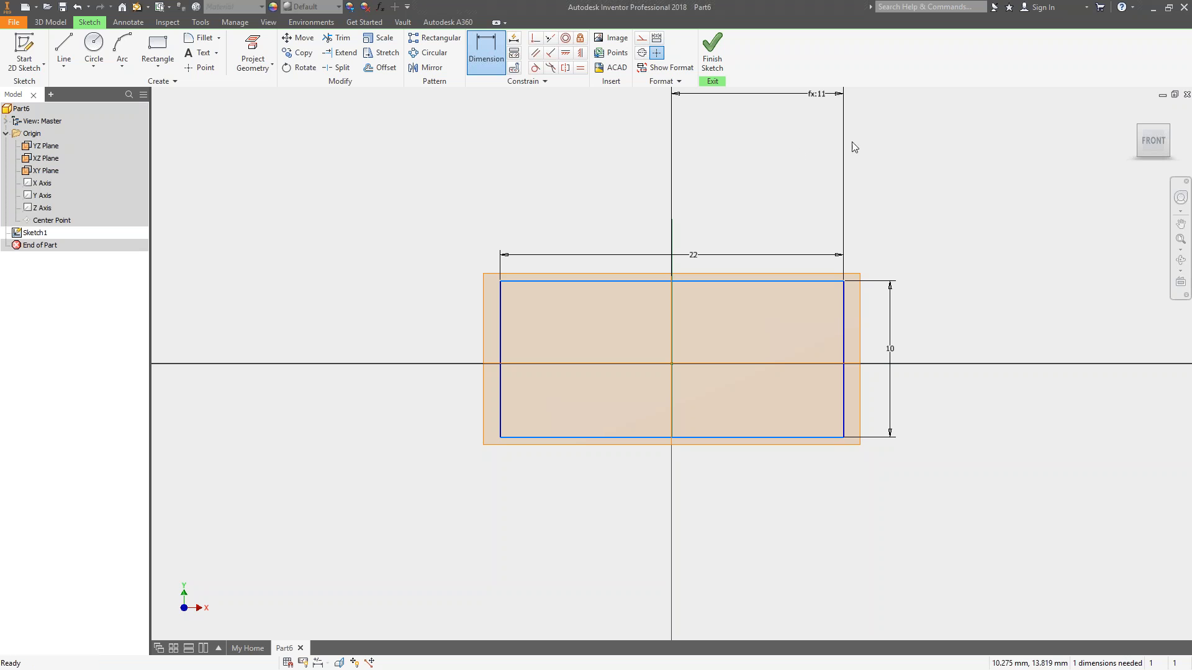
Step: Delete the linked half-width dimension and shift the rectangle off-center by its upper-right corner
left_click_drag(816, 95, 779, 200)
key("Escape")
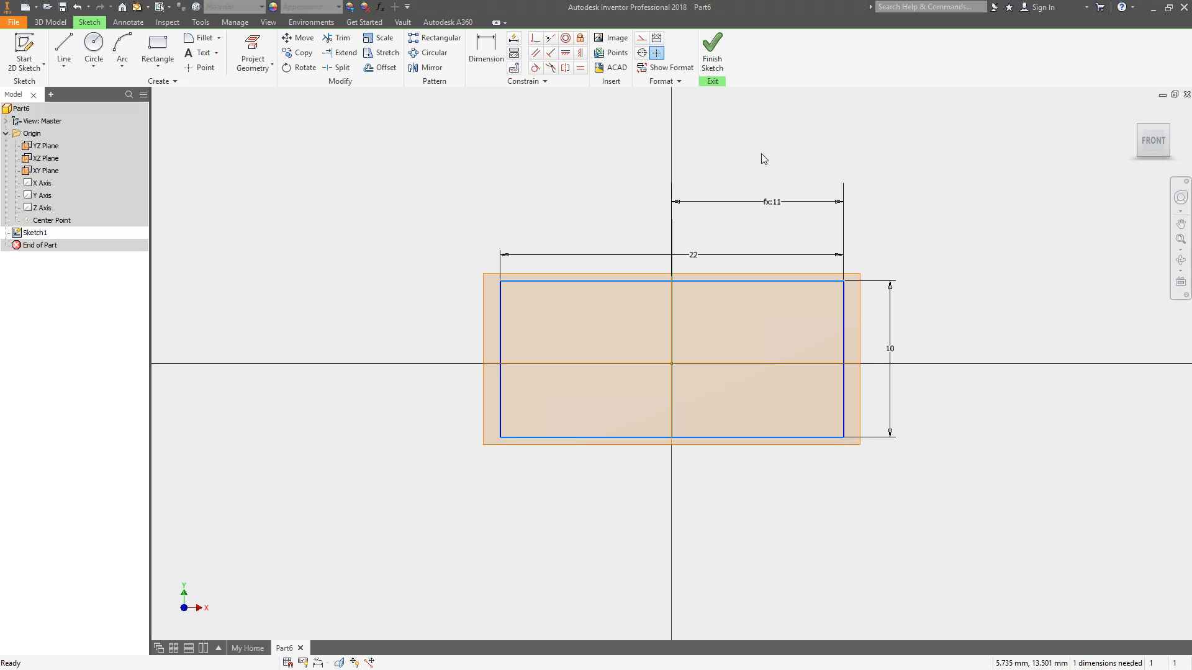
key("Delete")
mouse_move(843, 281)
left_mouse_down()
mouse_move(781, 280)
mouse_move(750, 248)
left_mouse_up()
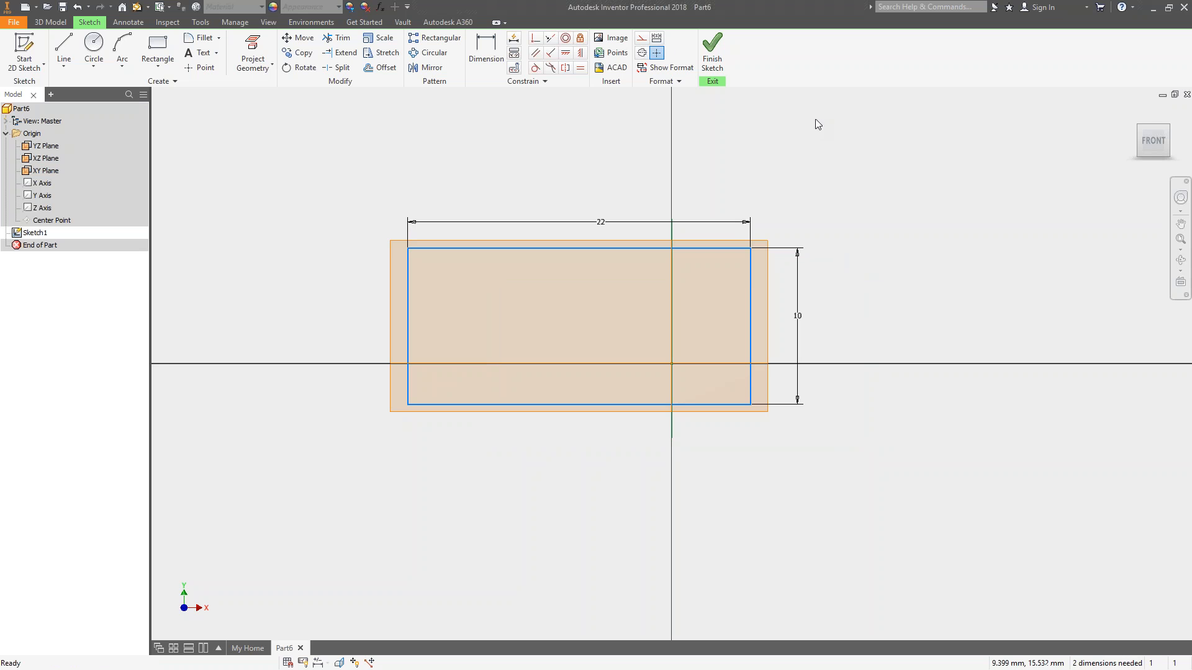
Step: Apply a vertical constraint between the origin point and the midpoint of the rectangle's top edge
left_click(581, 53)
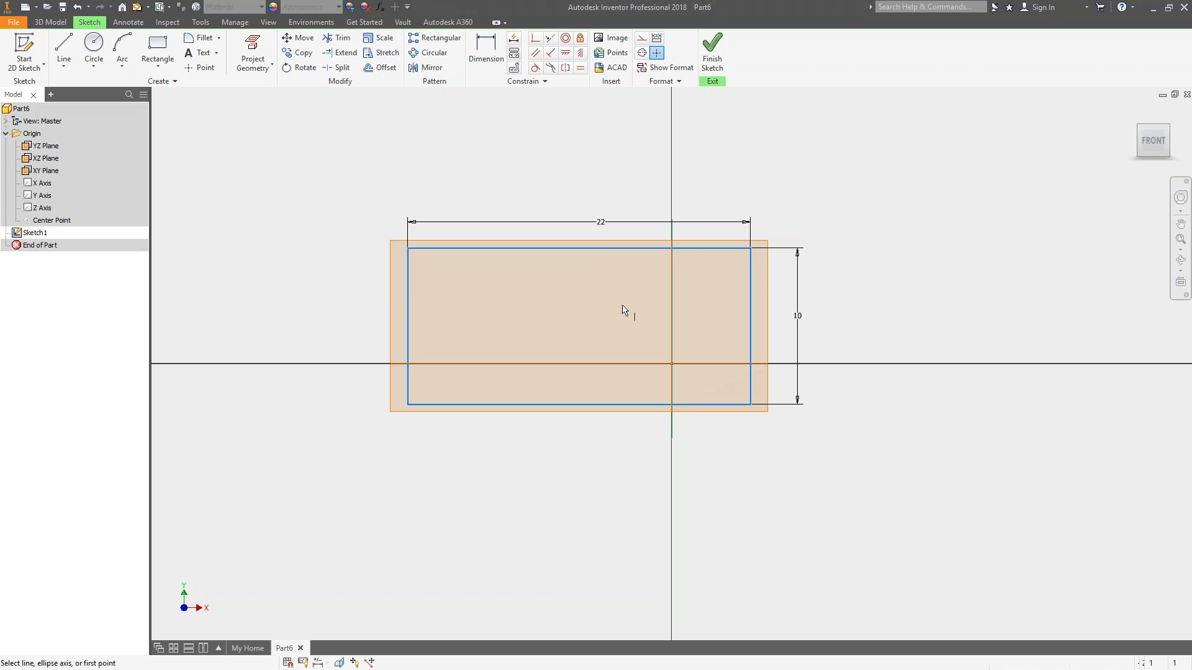
left_click(672, 365)
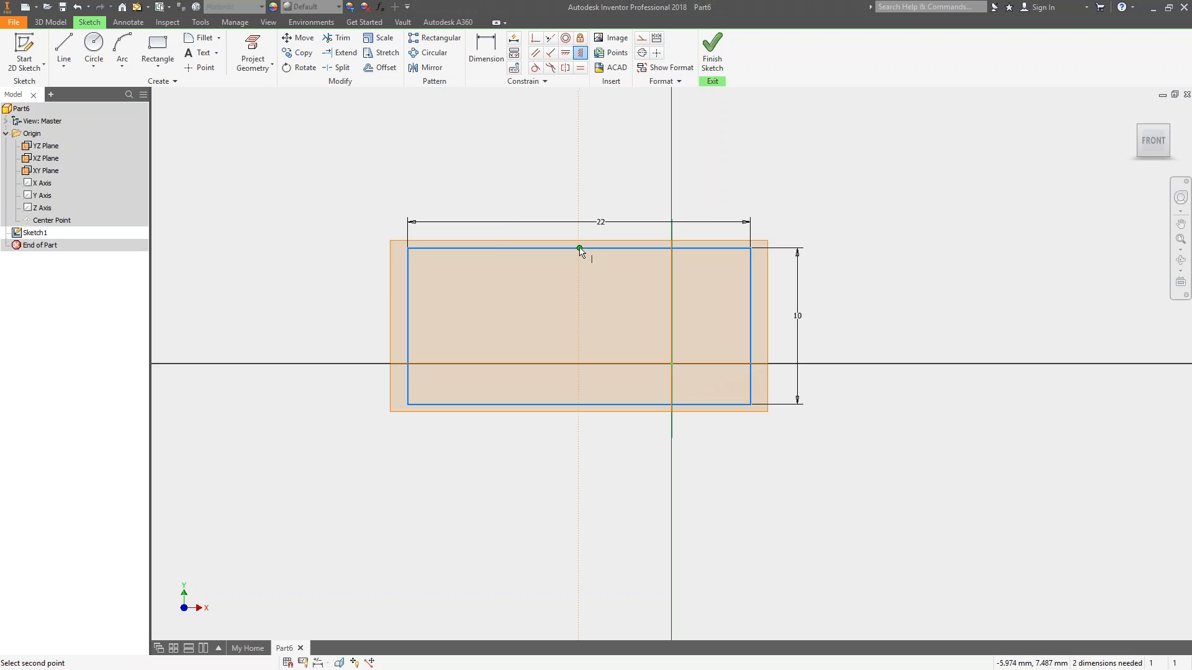
left_click(580, 249)
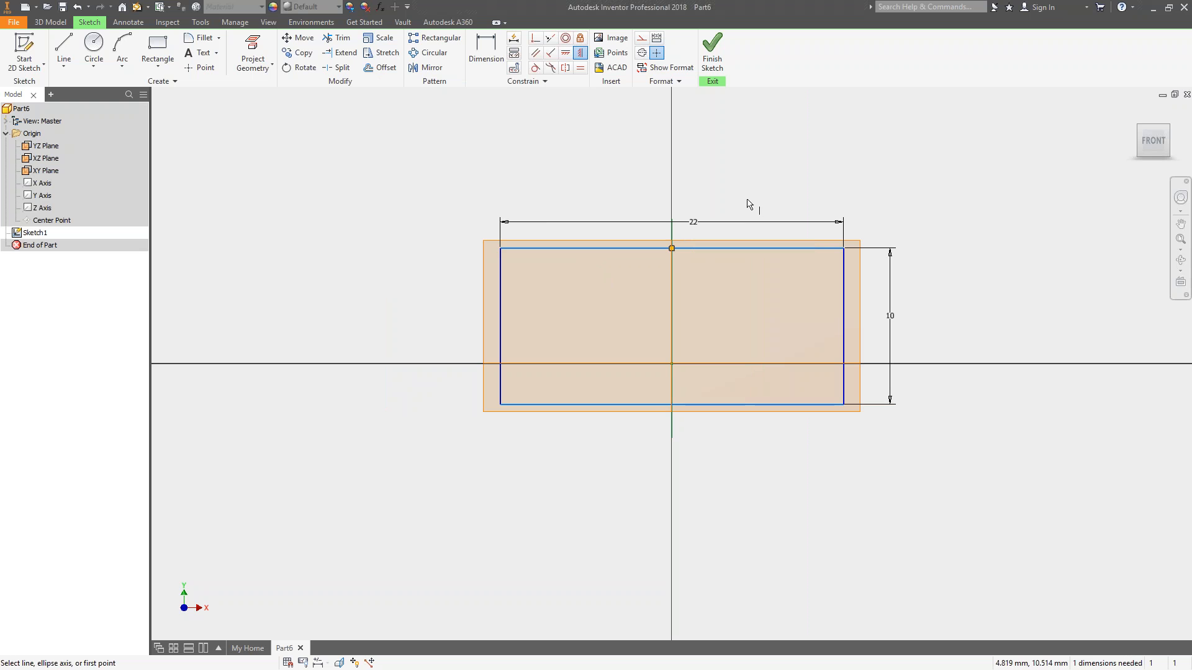
Step: Apply a horizontal constraint between the origin point and the midpoint of the rectangle's right edge
left_click(565, 58)
left_click(672, 364)
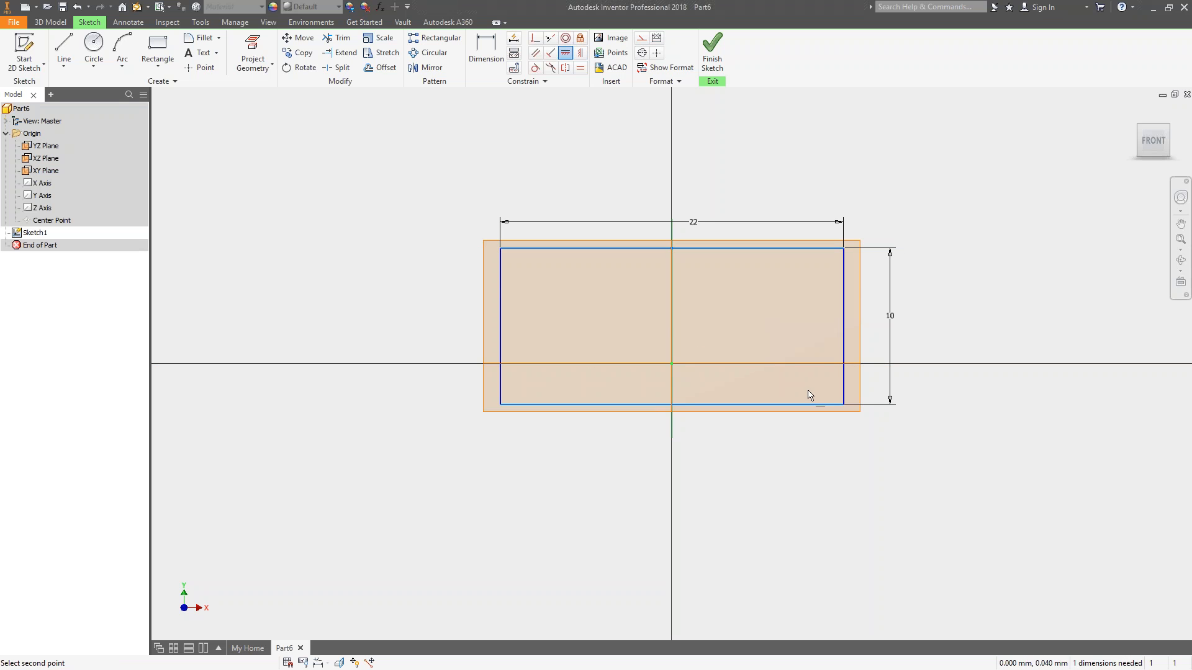
left_click(843, 327)
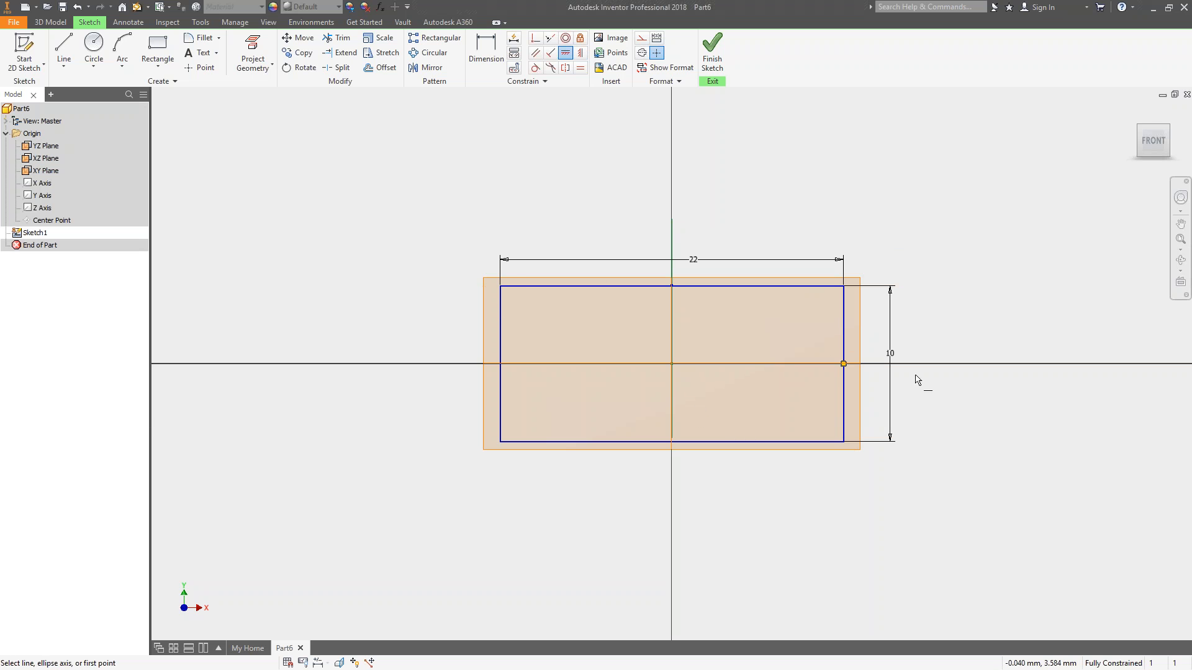
left_click(504, 287)
key("Escape")
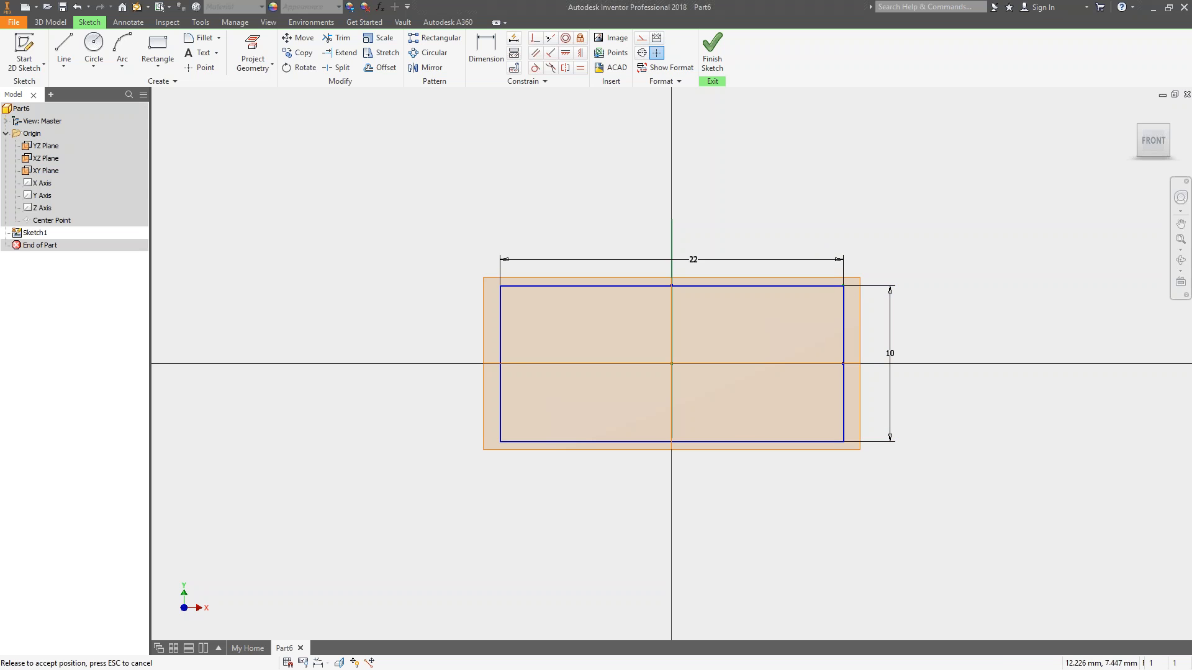
Step: Delete the rectangle's width and height dimensions and resize it by its upper-right corner to about 17 mm wide
left_click(708, 262)
key("Delete")
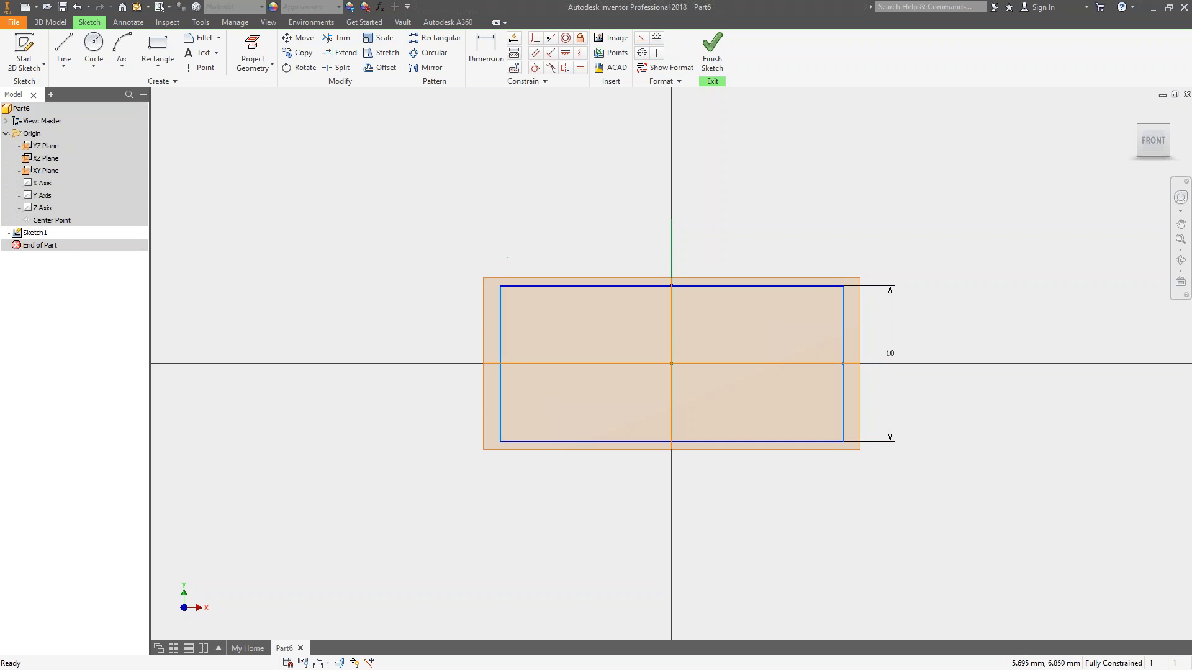
left_click(892, 353)
key("Delete")
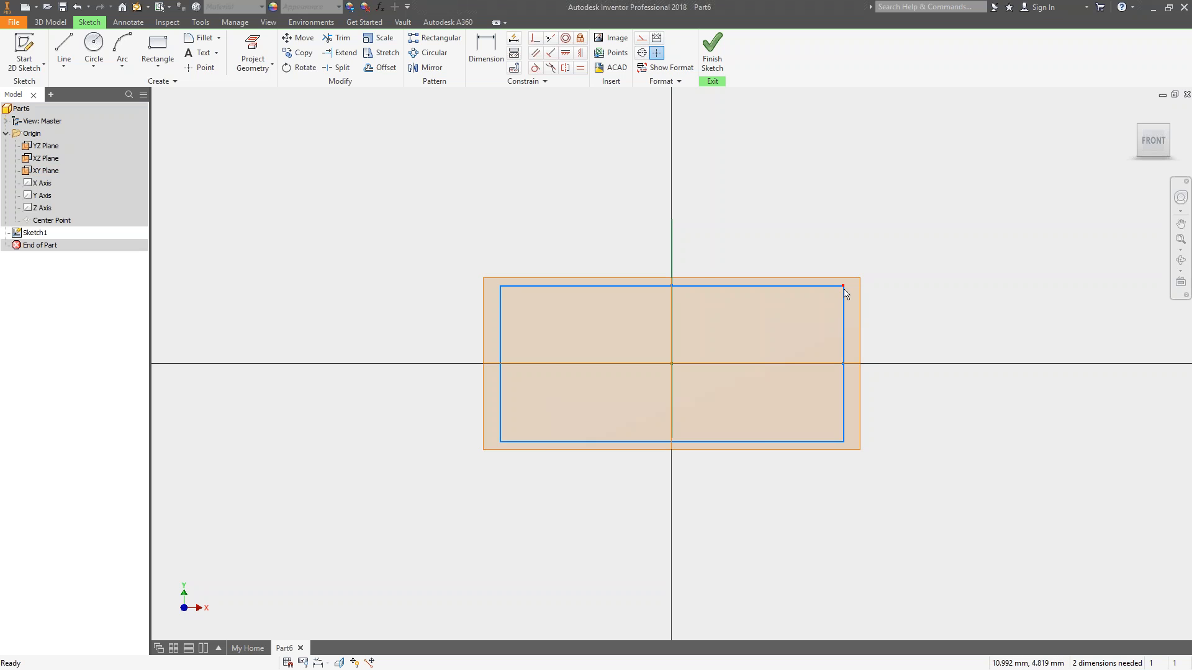
left_click_drag(843, 287, 851, 255)
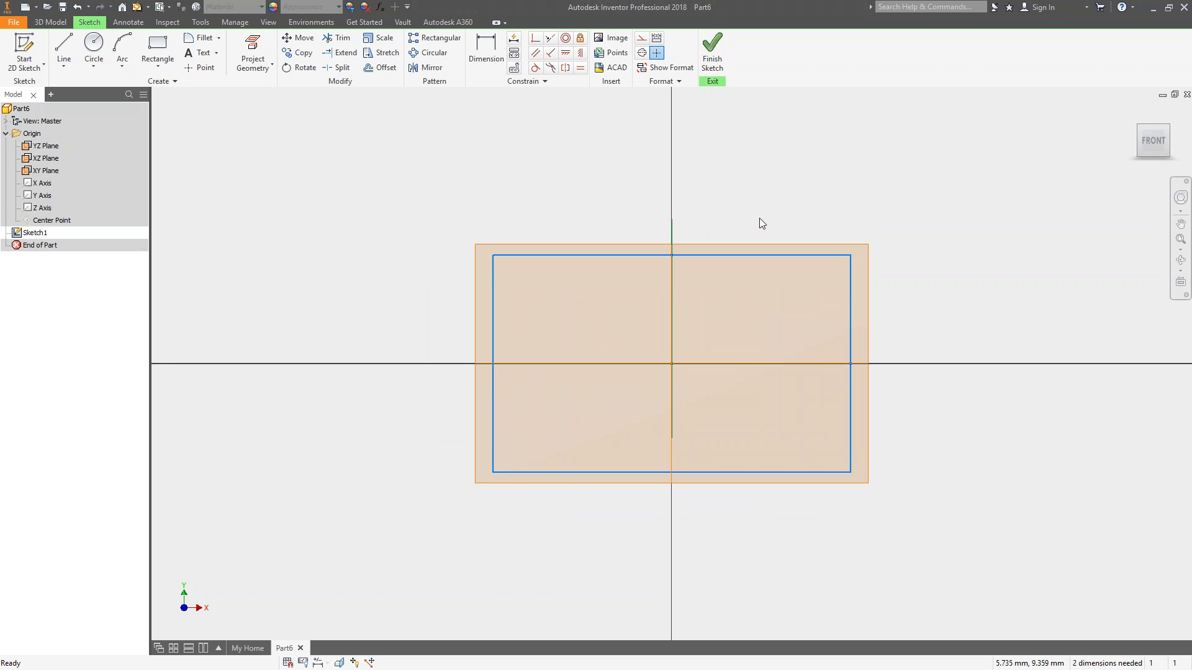
left_click_drag(851, 255, 815, 313)
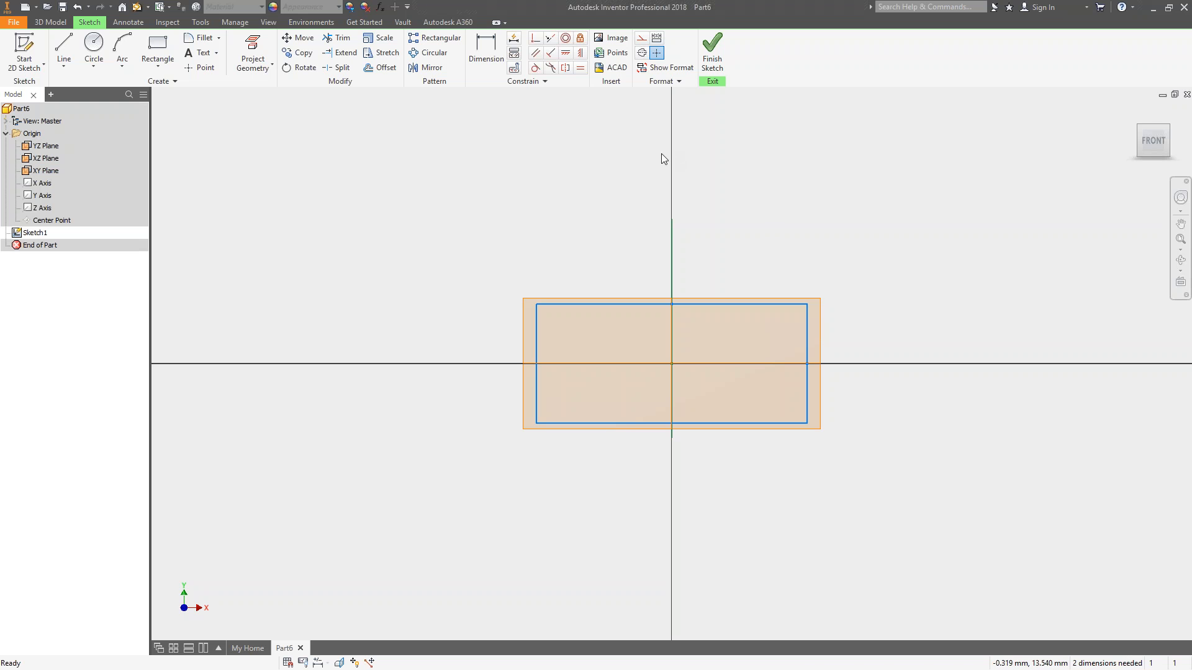
Step: Dimension the rectangle's top edge and set its width to 22 mm
key("d")
left_click(762, 304)
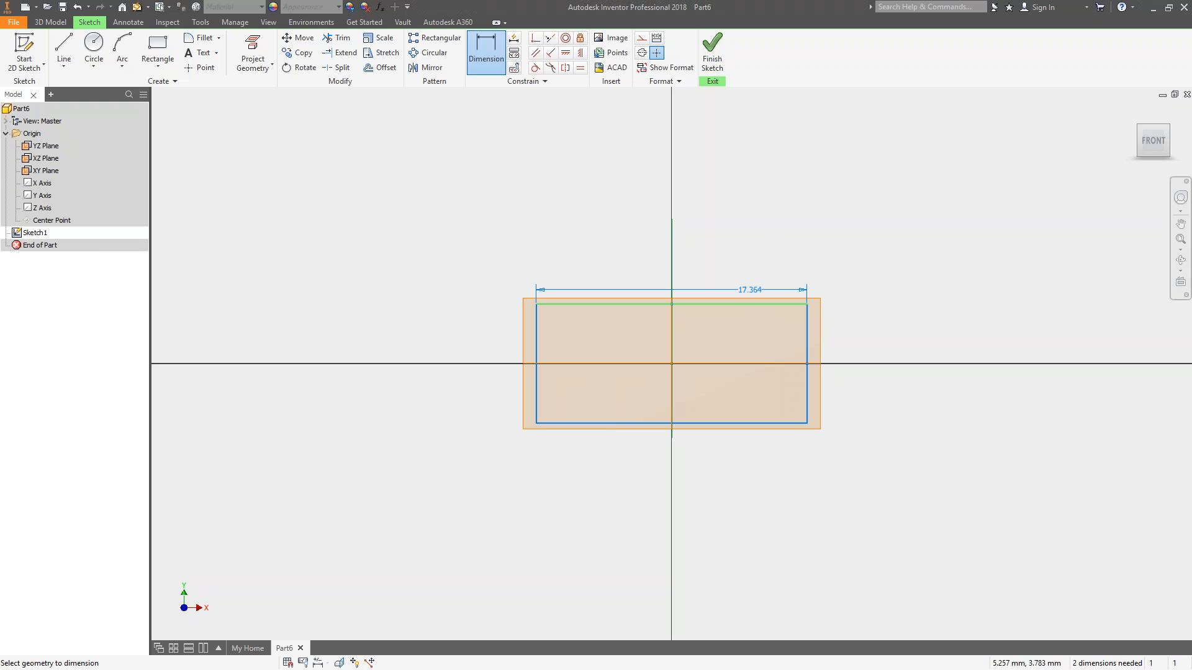
left_click(735, 249)
type("22")
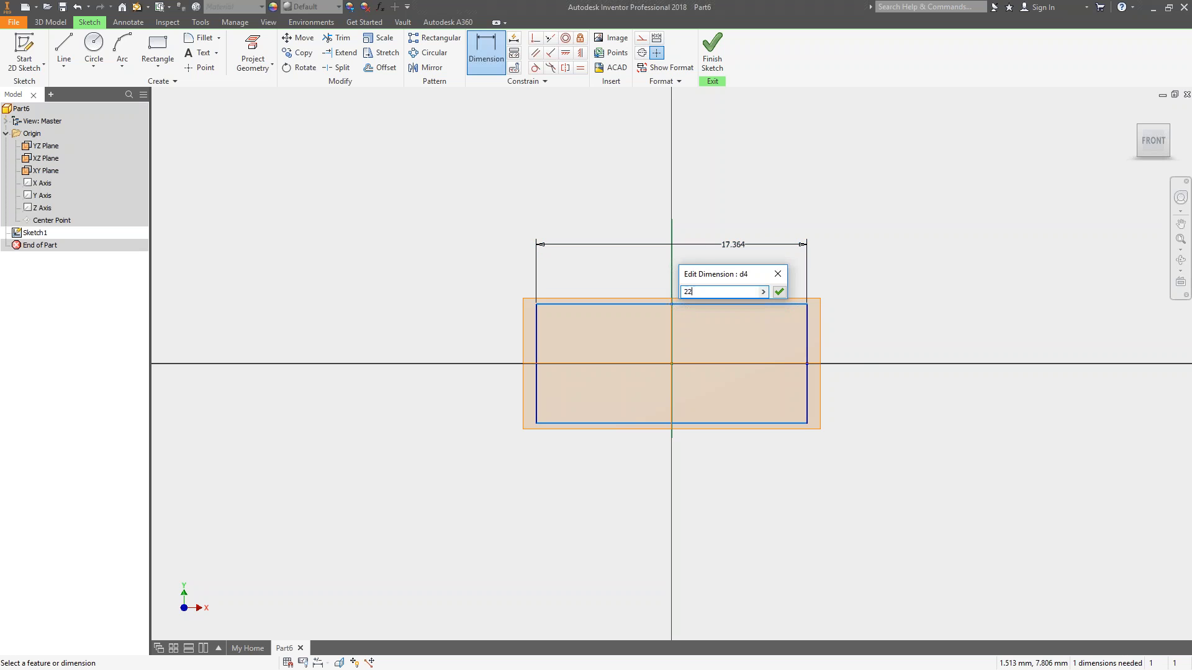
key("Return")
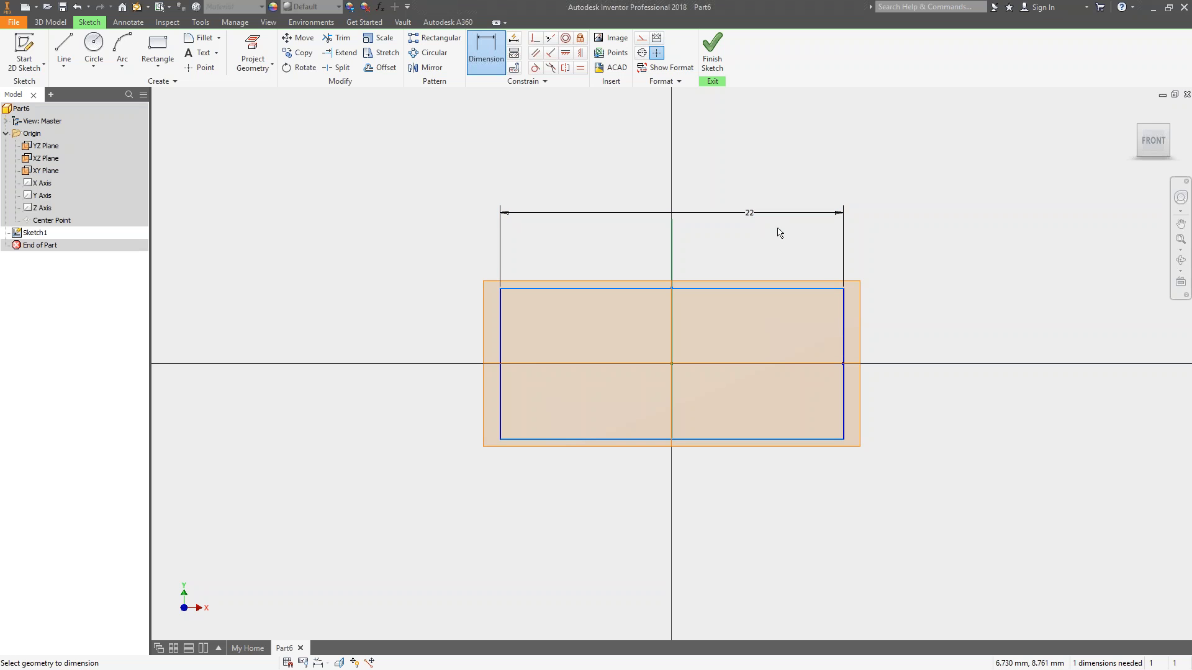
Step: Dimension the rectangle's right edge and set its height to half of the 22 mm width dimension
left_click(844, 345)
left_click(921, 346)
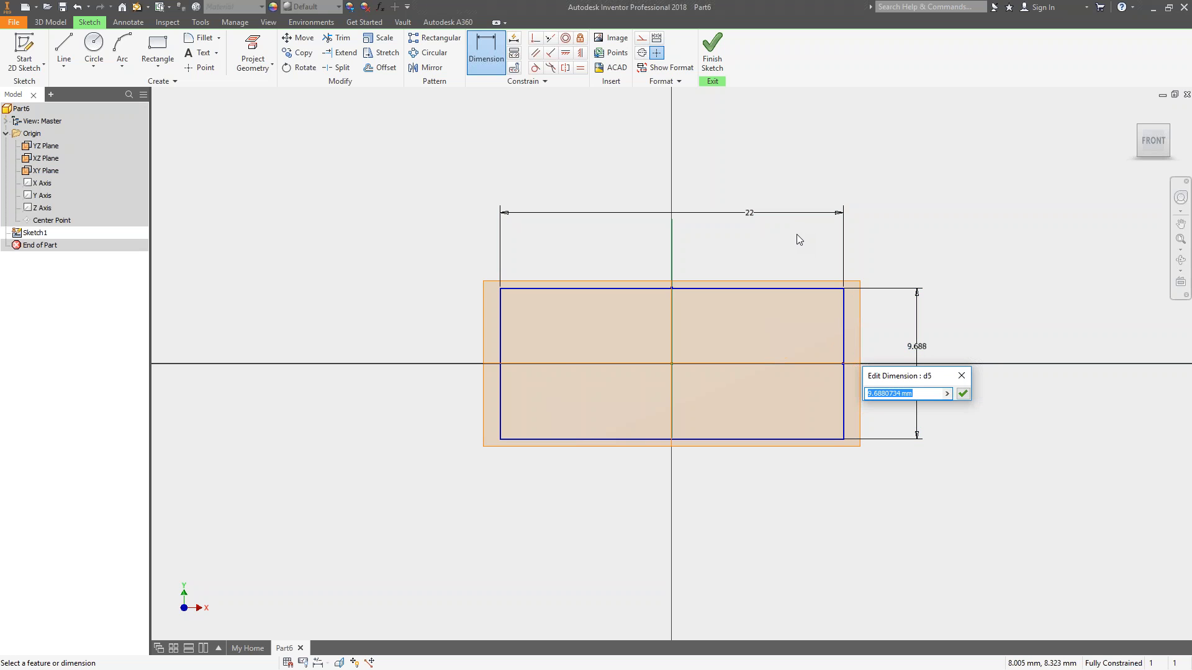
left_click(749, 214)
key("Return")
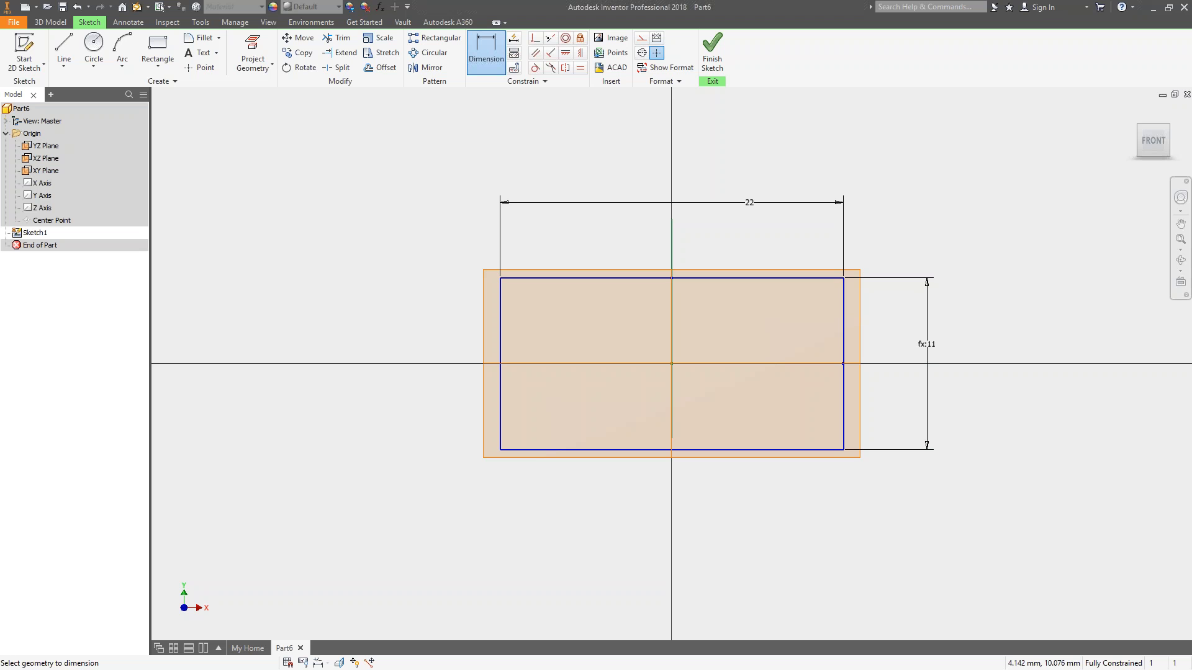
Step: Set the rectangle's width dimension to 12 mm and leave the Dimension command
left_click(748, 202)
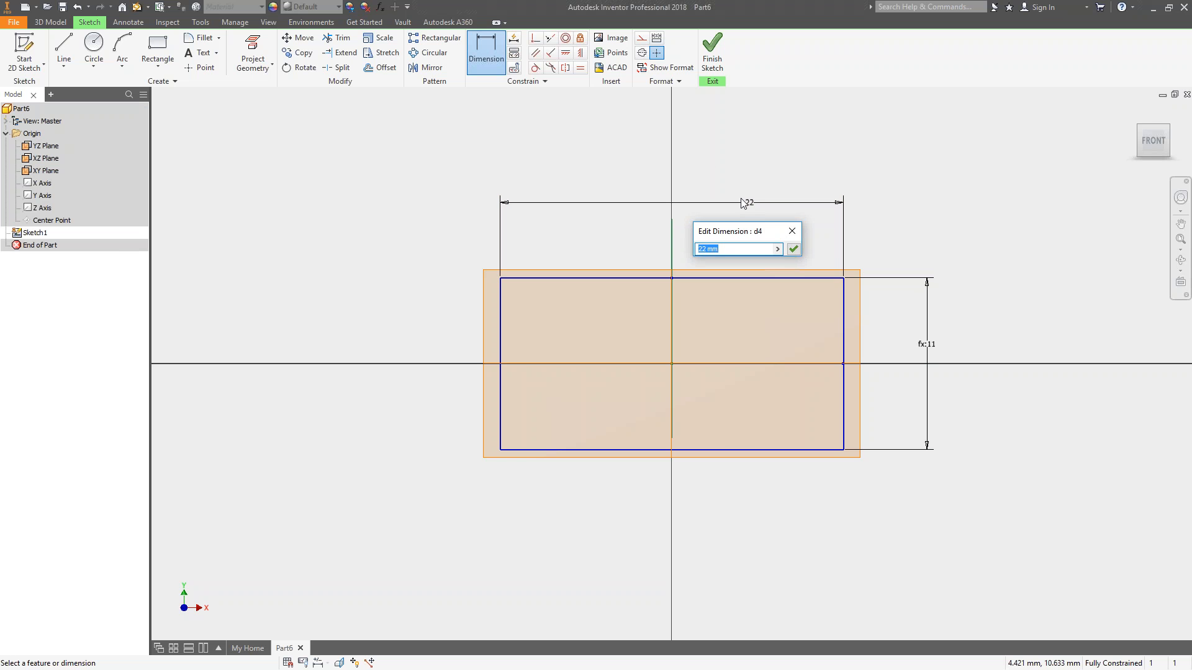
type("12")
key("Return")
scroll(812, 282, "up", 4)
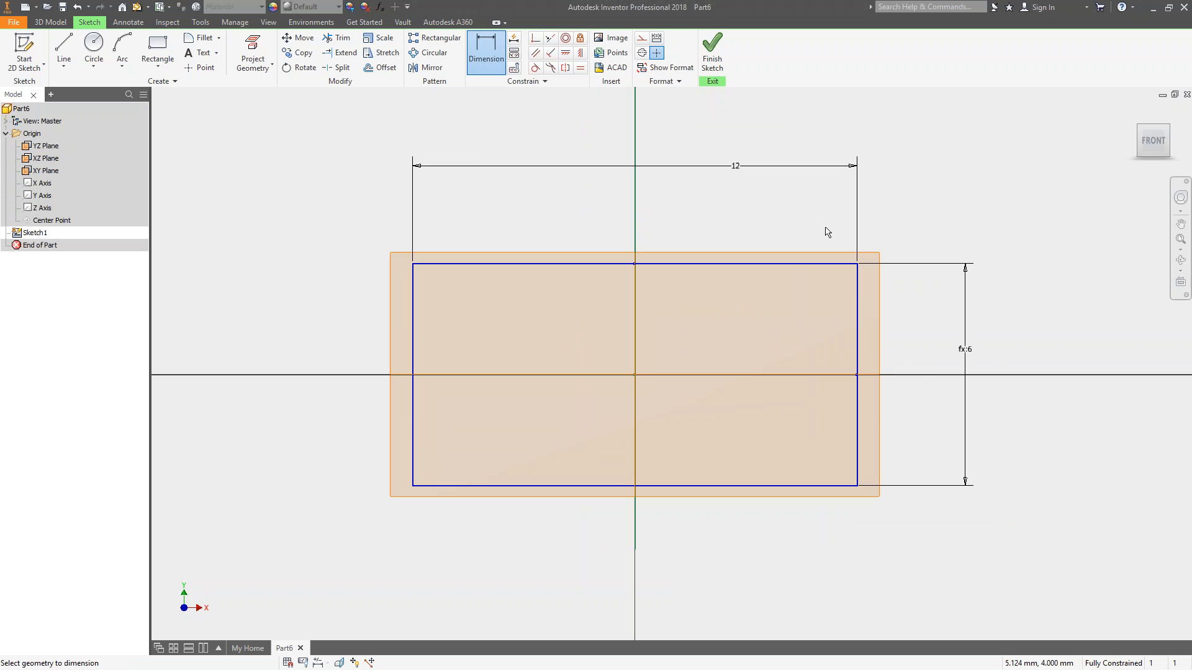
mouse_move(826, 230)
middle_mouse_down("shift")
mouse_move(879, 242)
mouse_move(835, 233)
middle_mouse_up("shift")
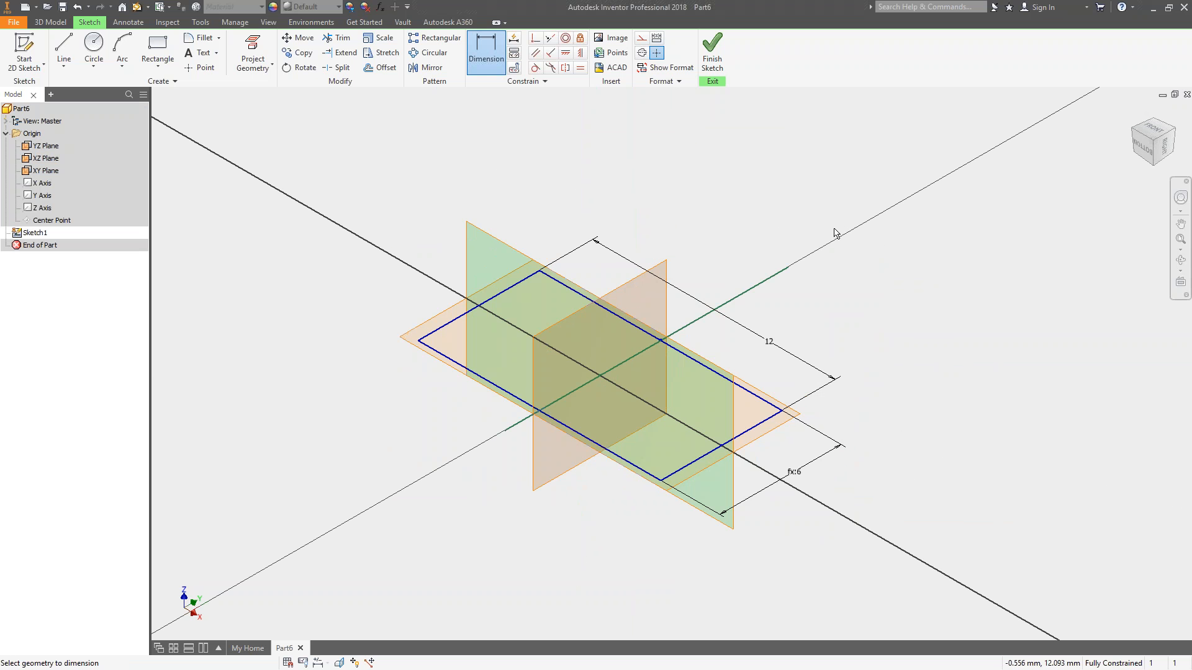
key("Escape")
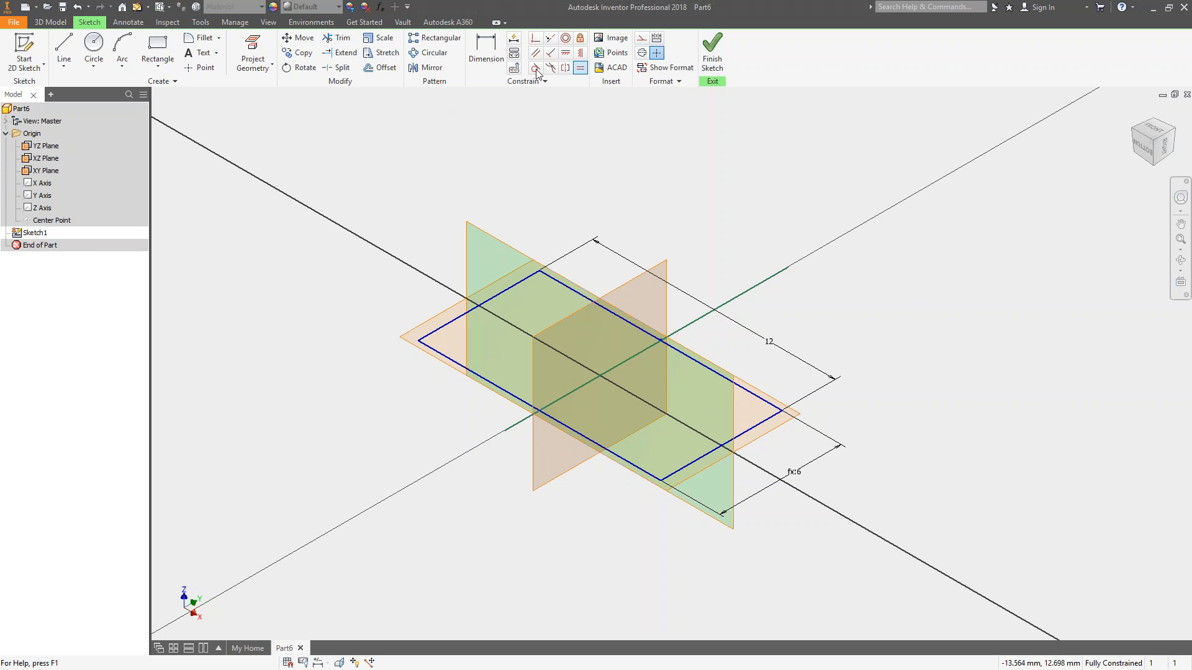
Step: Start an extrusion of the rectangle profile with a symmetric direction about the sketch plane
left_click(51, 22)
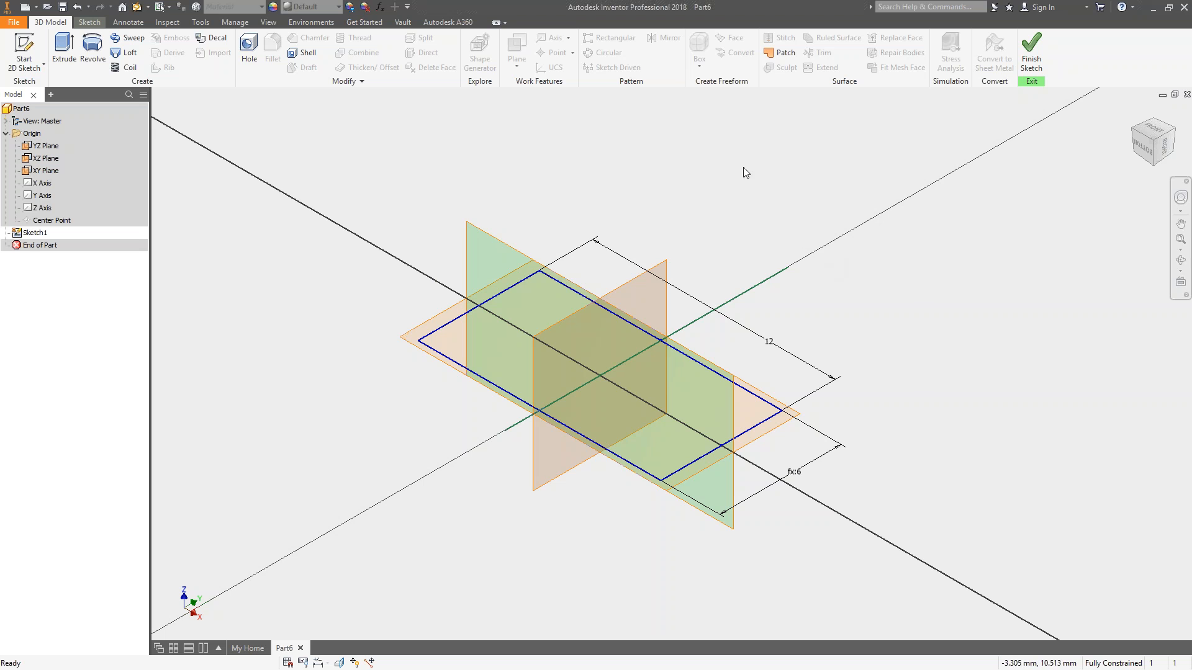
key("e")
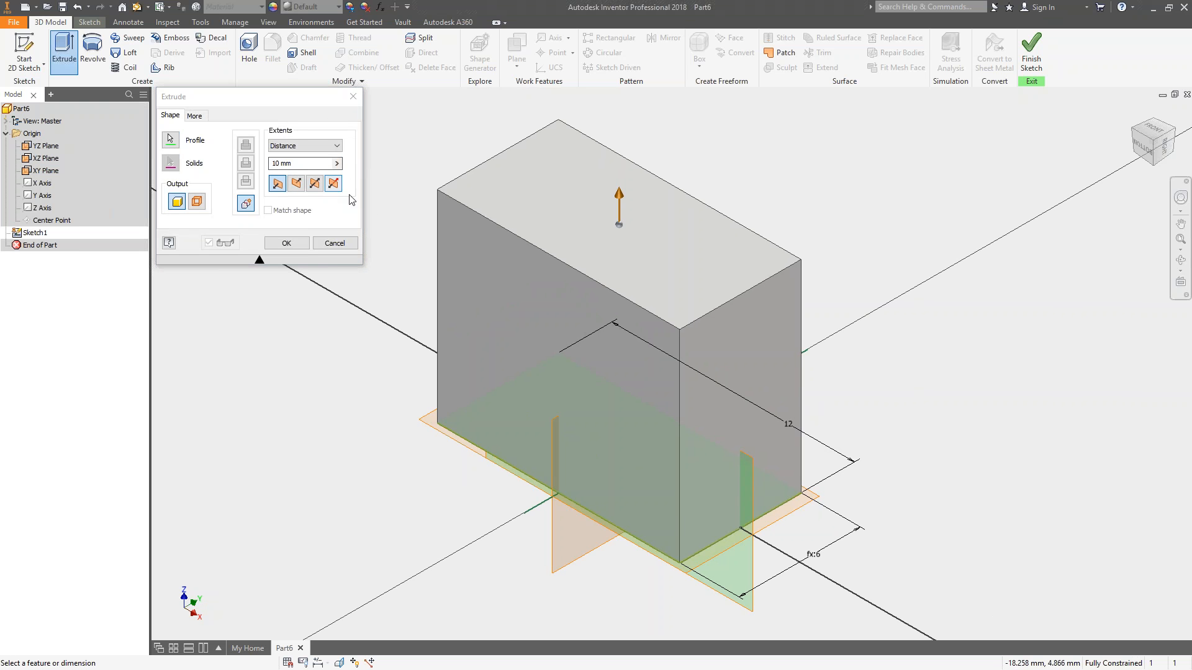
left_click(298, 186)
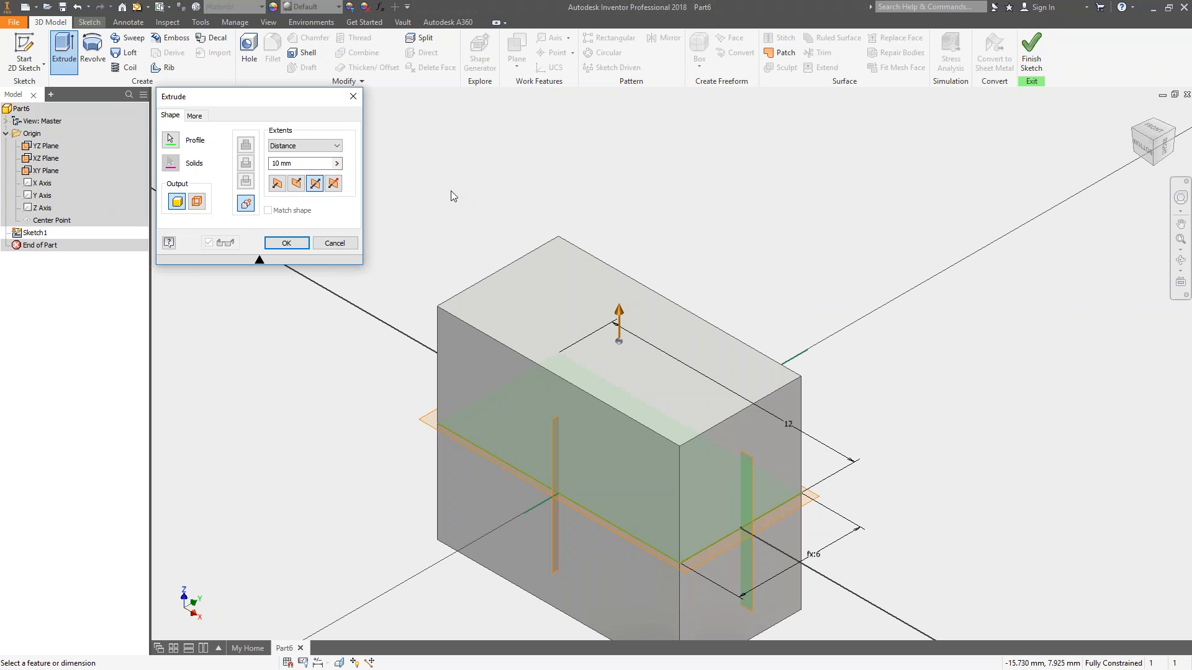
middle_click_drag(677, 201, 698, 152)
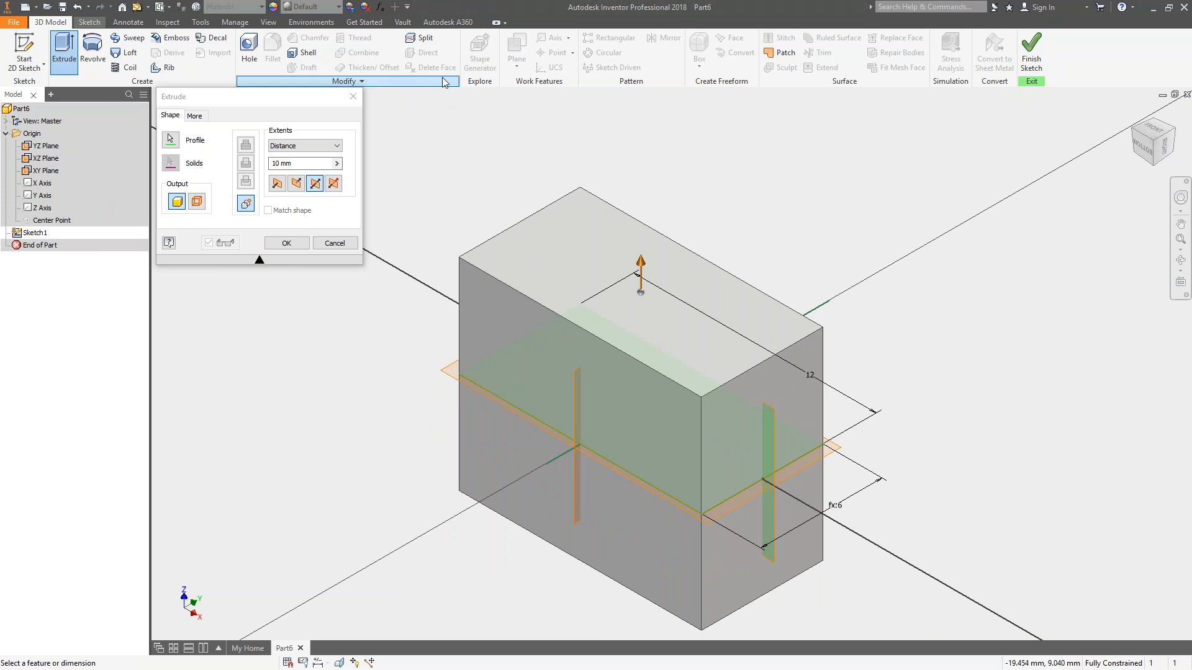
mouse_move(725, 163)
middle_mouse_down("shift")
mouse_move(737, 155)
mouse_move(709, 214)
mouse_move(333, 183)
middle_mouse_up("shift")
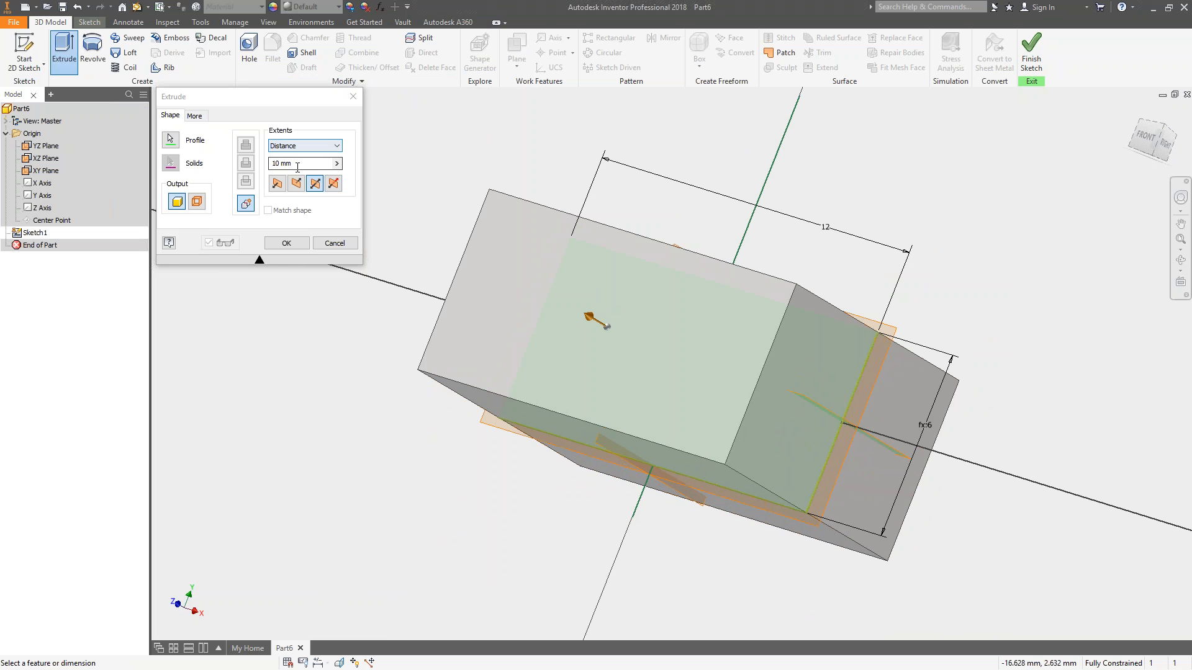
Step: Set the extrusion distance to half of the rectangle's height dimension (d5 / 2) and create the solid
left_click(273, 164)
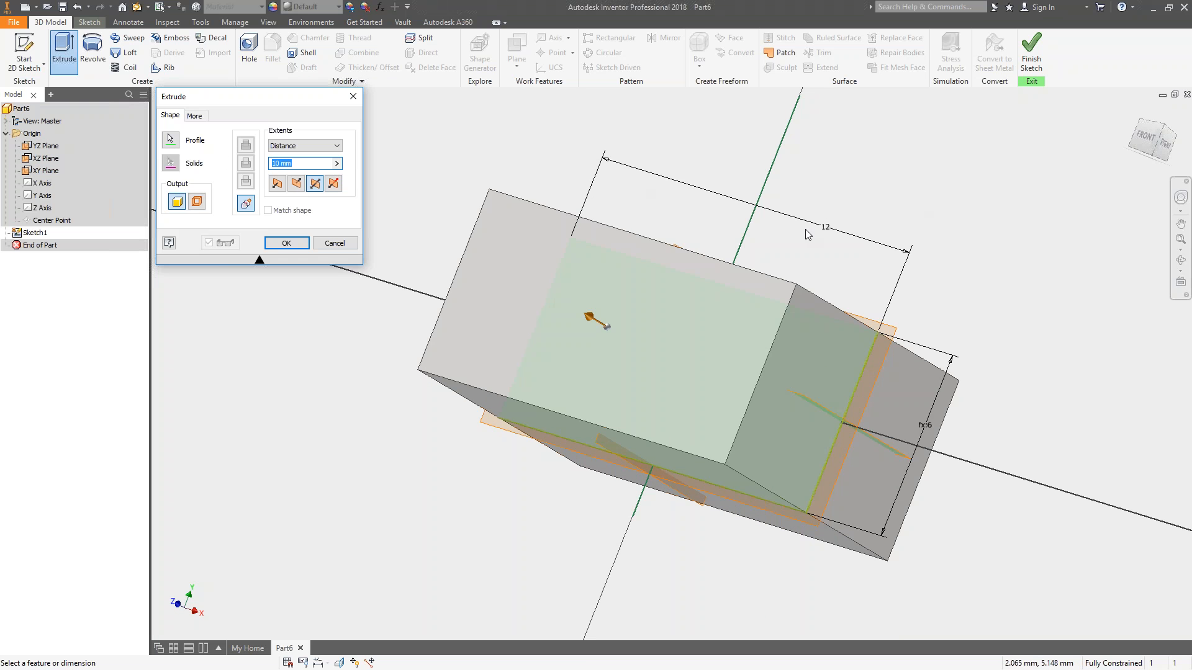
left_click(929, 427)
middle_click_drag(963, 324, 914, 363, "shift")
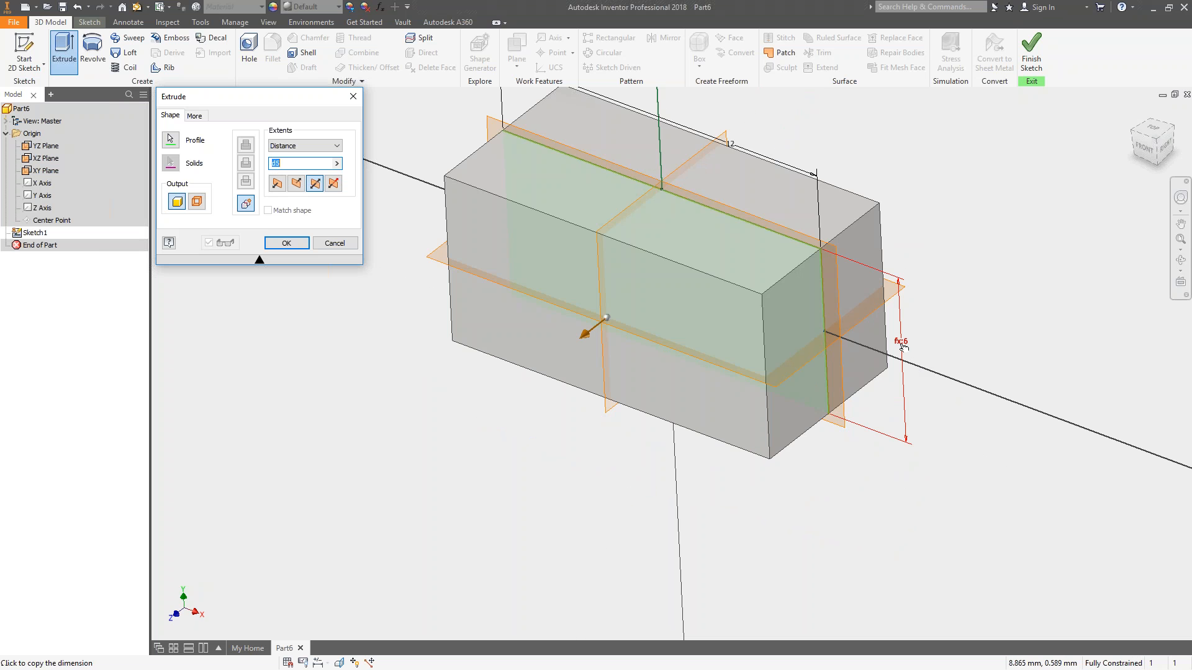
left_click(274, 165)
left_click(287, 242)
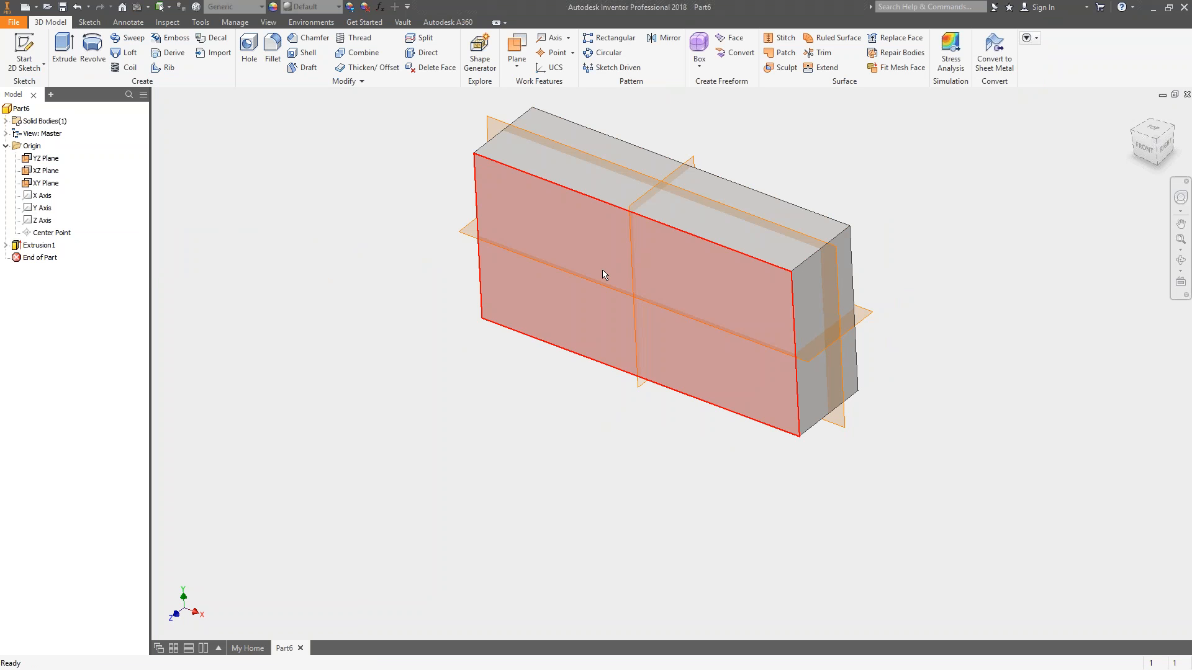
Step: Reopen the extrusion's sketch, set the rectangle's width to 22 mm and finish the sketch
mouse_move(602, 270)
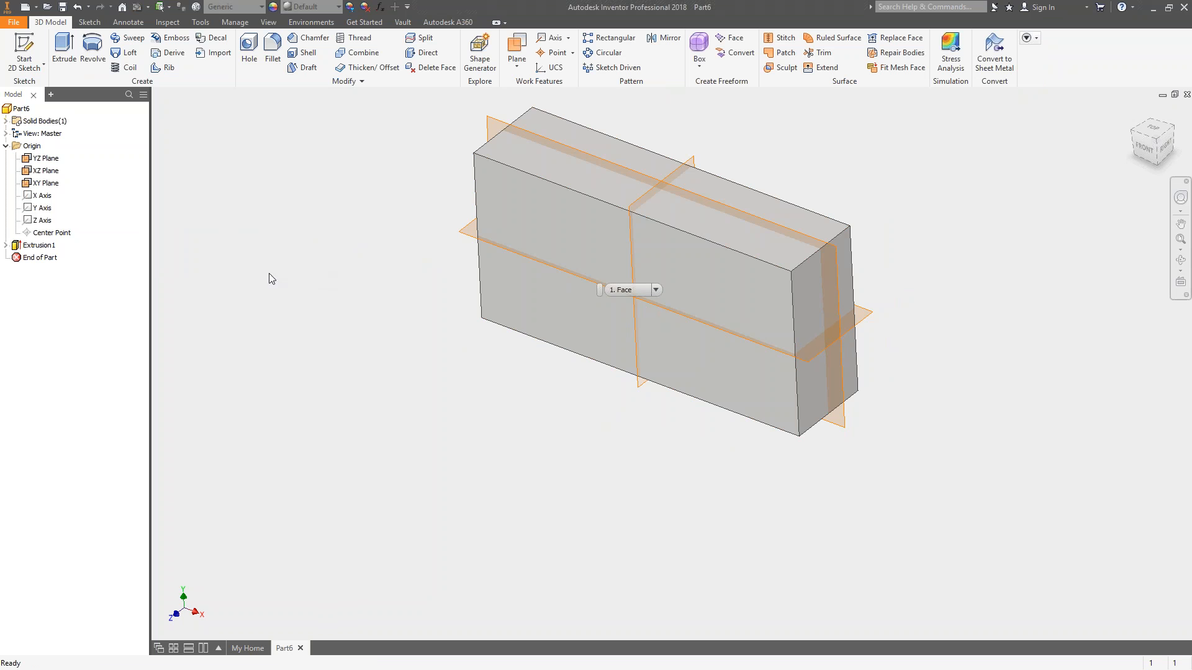
left_click(6, 245)
left_click(44, 258)
double_click(43, 257)
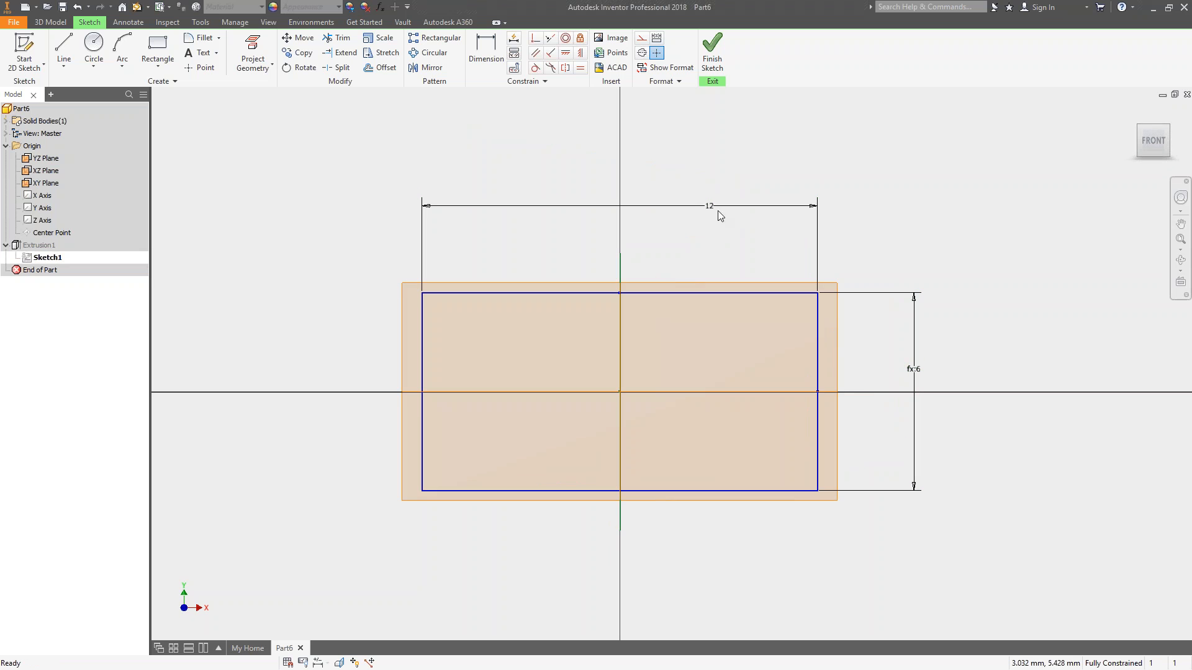
double_click(710, 207)
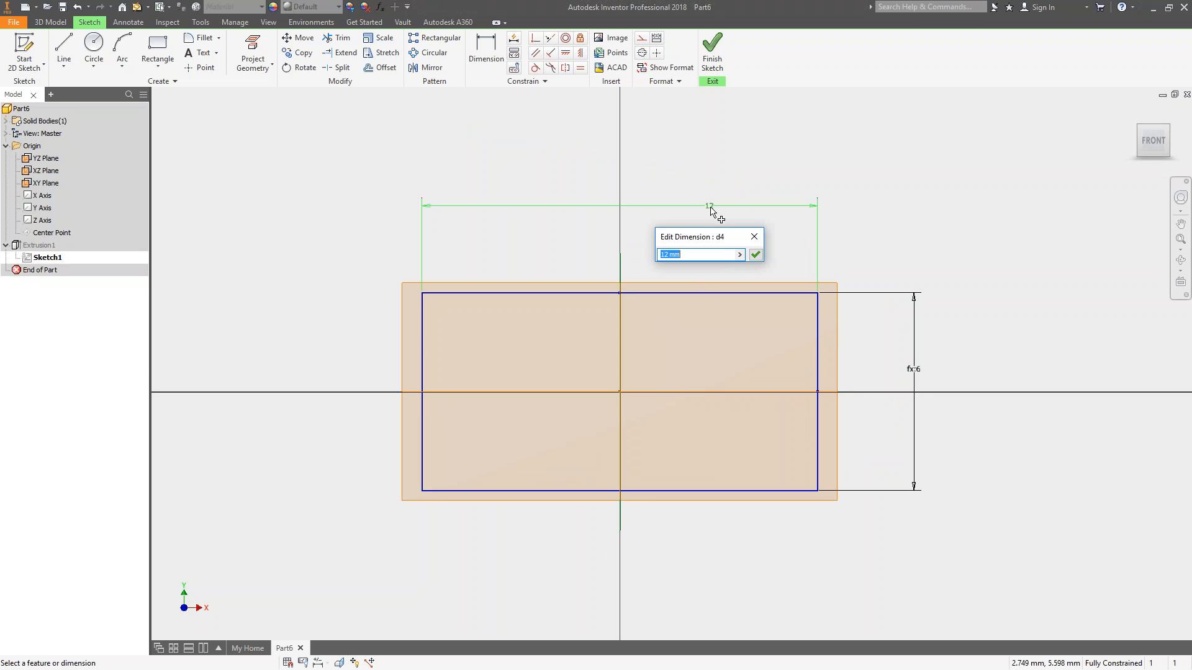
type("22")
key("Return")
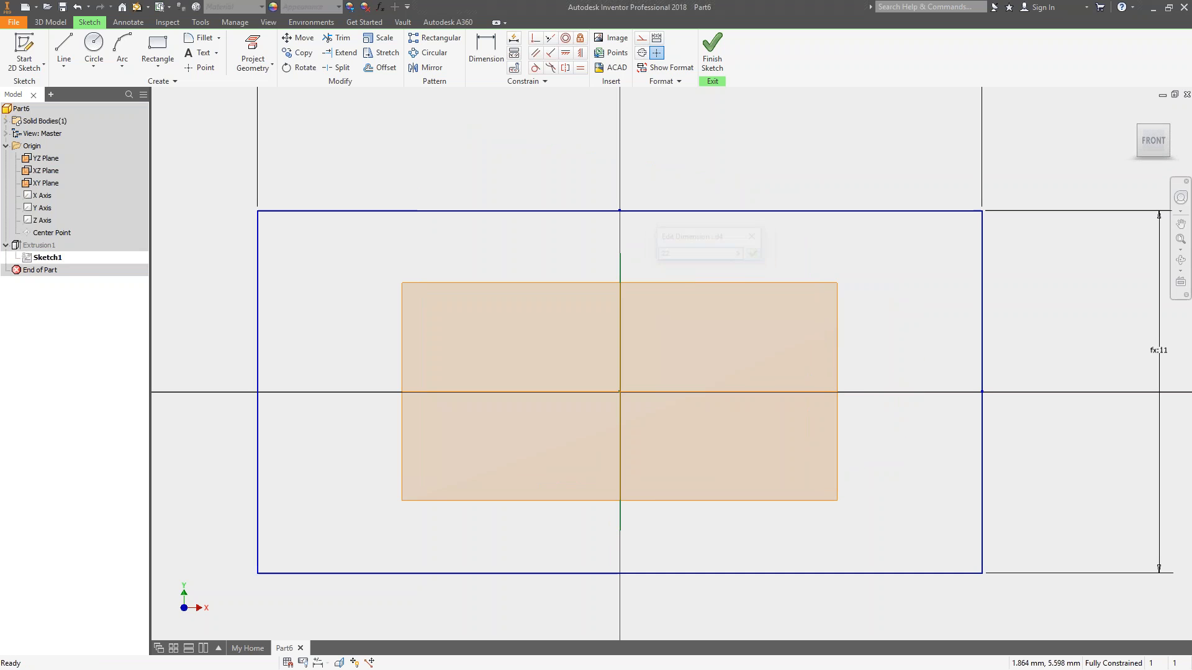
scroll(710, 274, "down", 3)
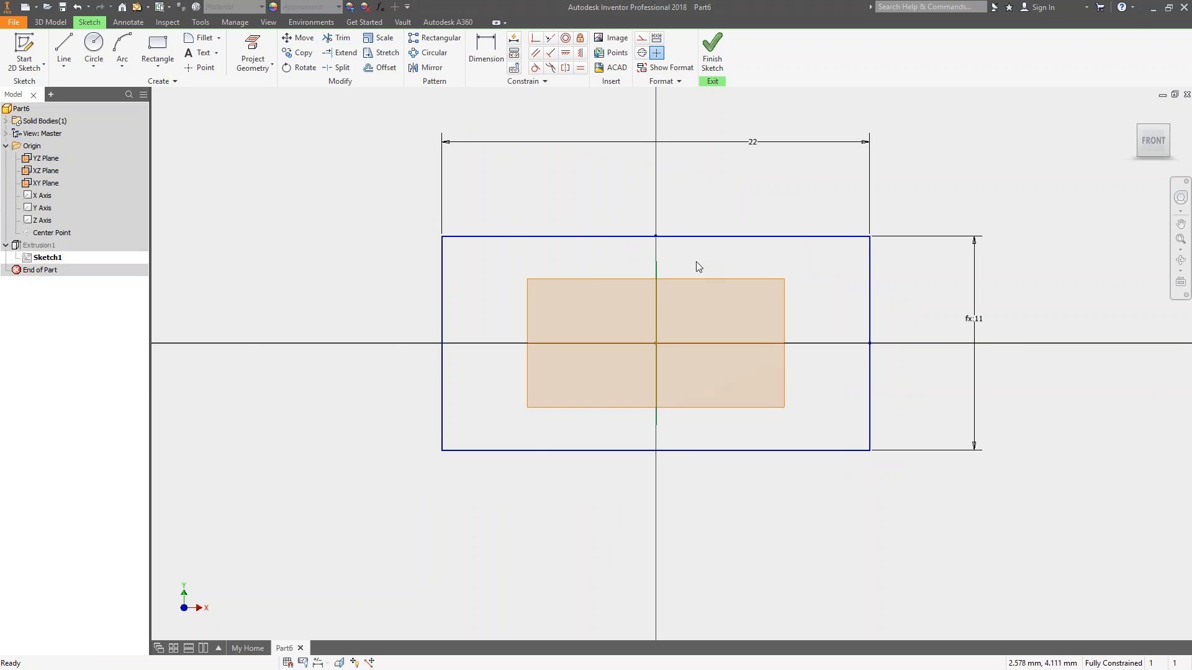
key("F6")
right_click(469, 187)
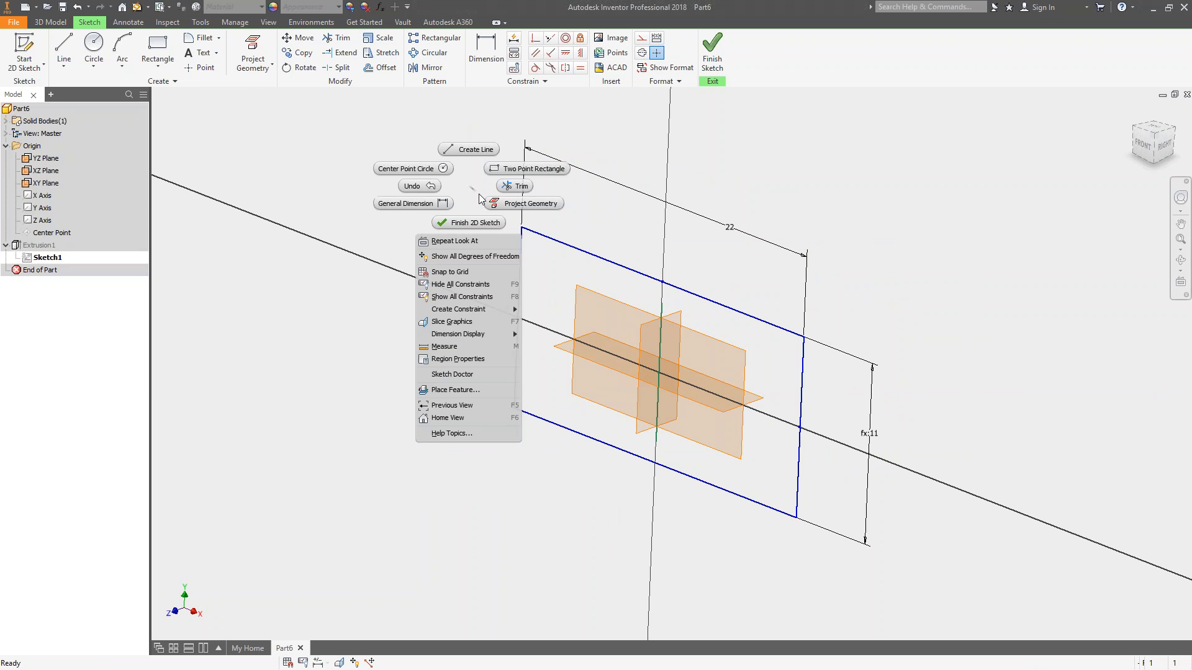
left_click(479, 221)
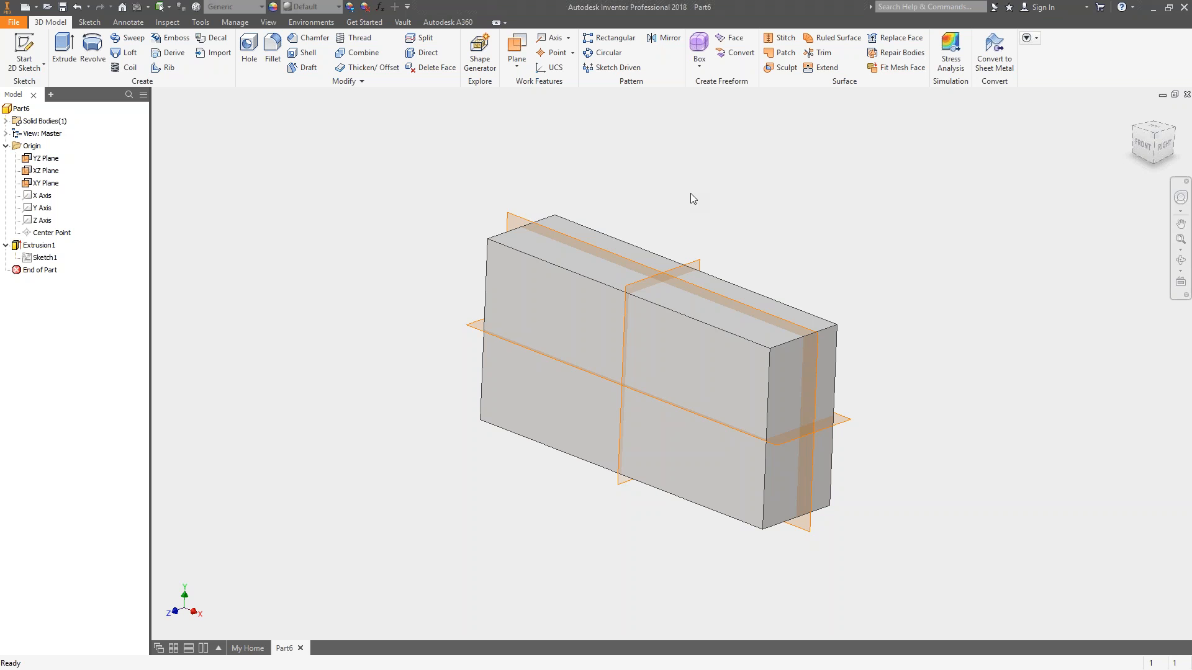
Step: Reopen the extrusion's sketch and draw a circle about 2.6 mm in diameter near the rectangle's upper-left corner
left_click(90, 22)
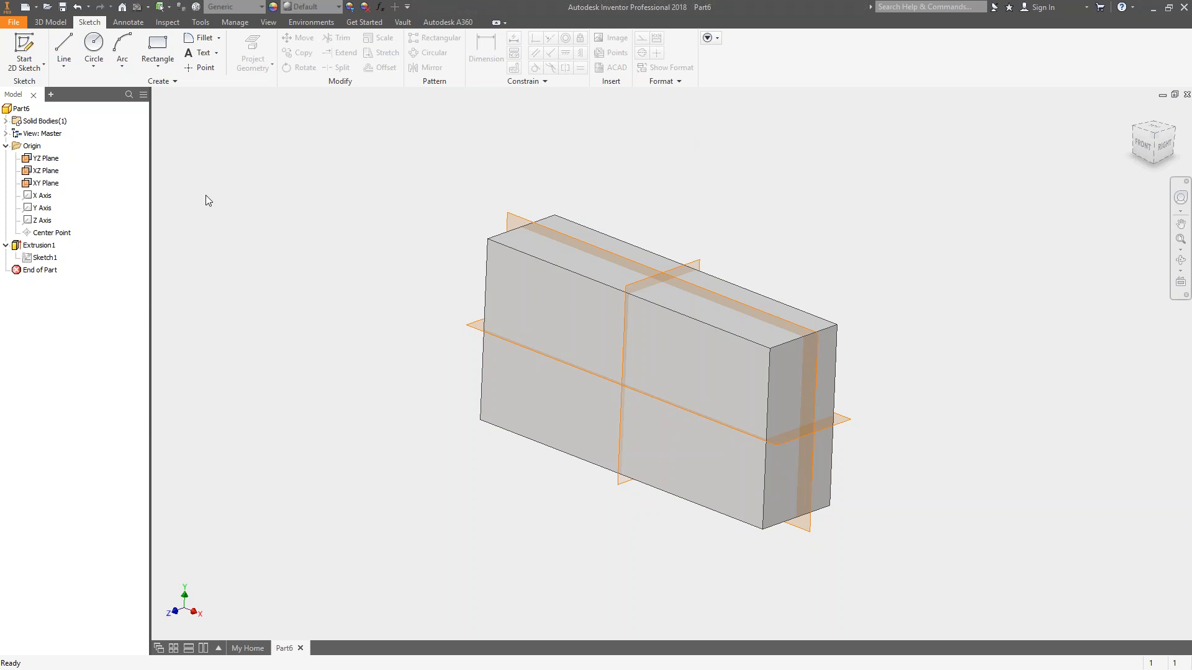
double_click(38, 263)
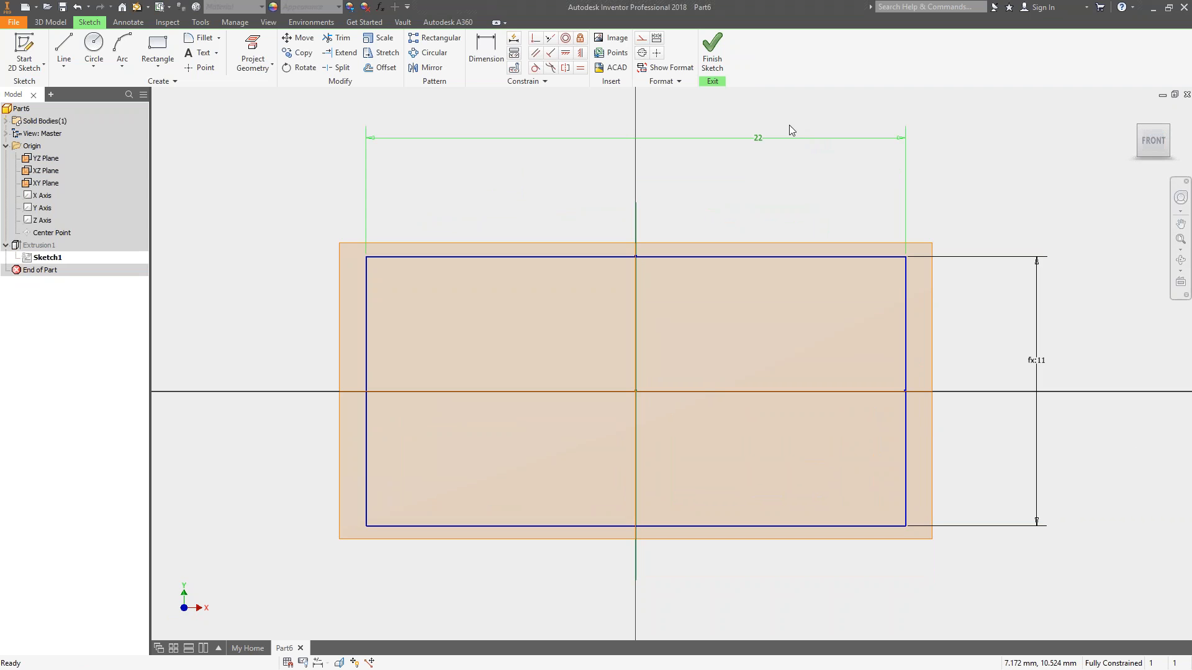
left_click(94, 47)
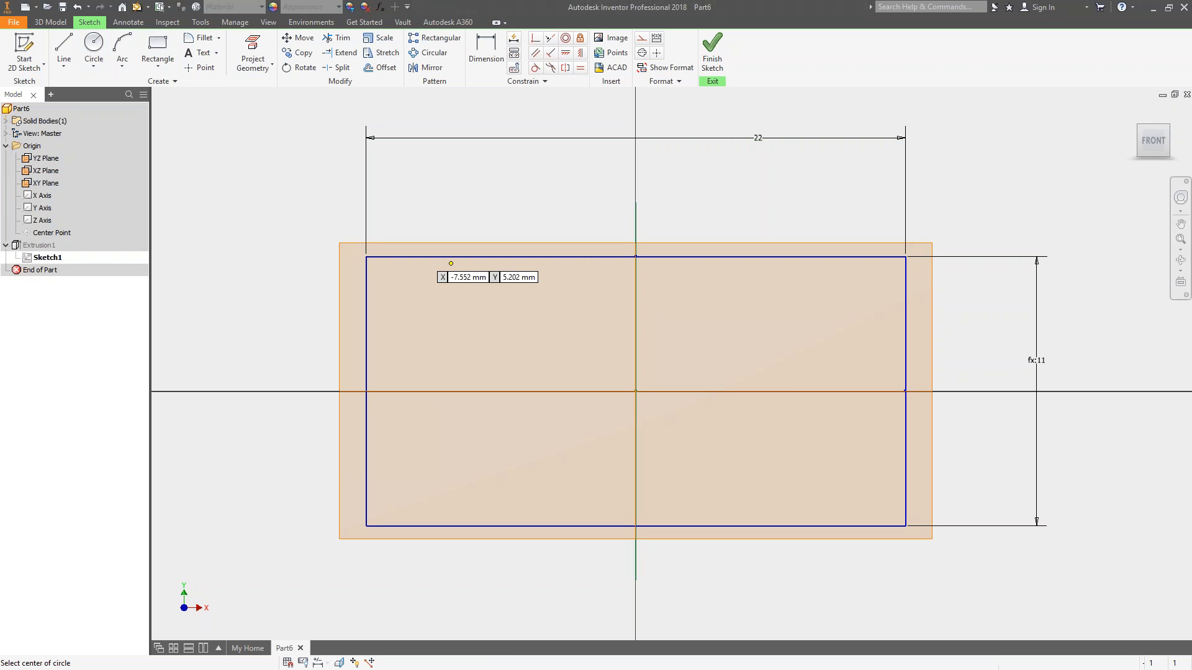
left_click(433, 323)
left_click(457, 345)
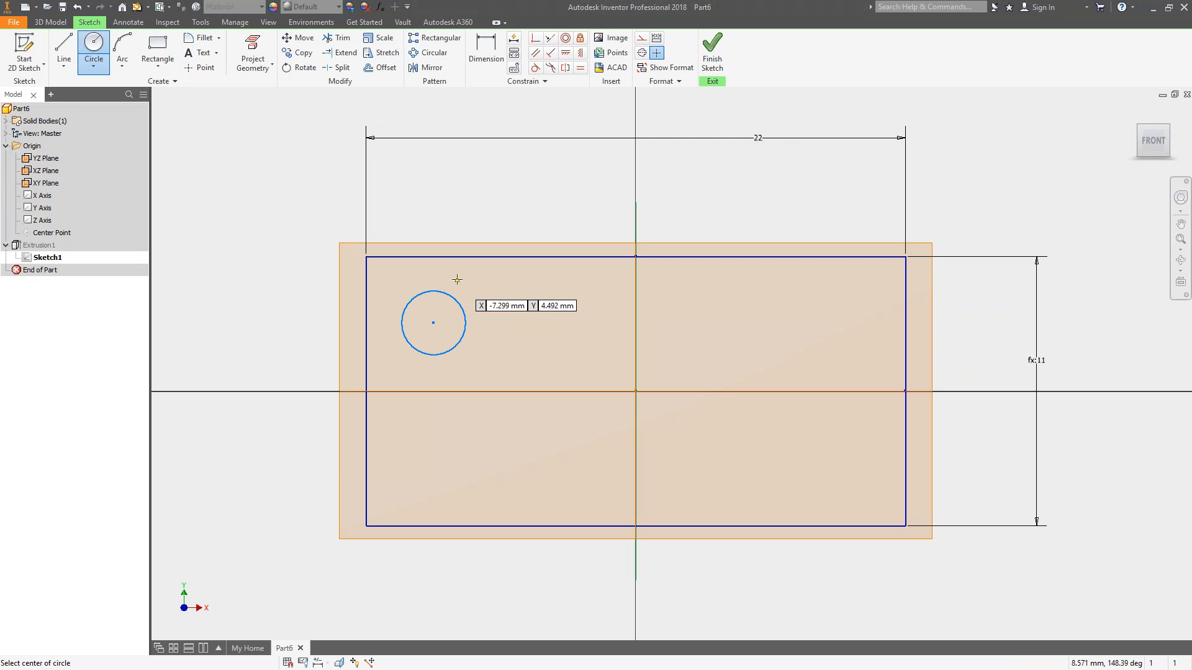
Step: Dimension the circle and set its diameter to 3 mm
key("d")
left_click(466, 317)
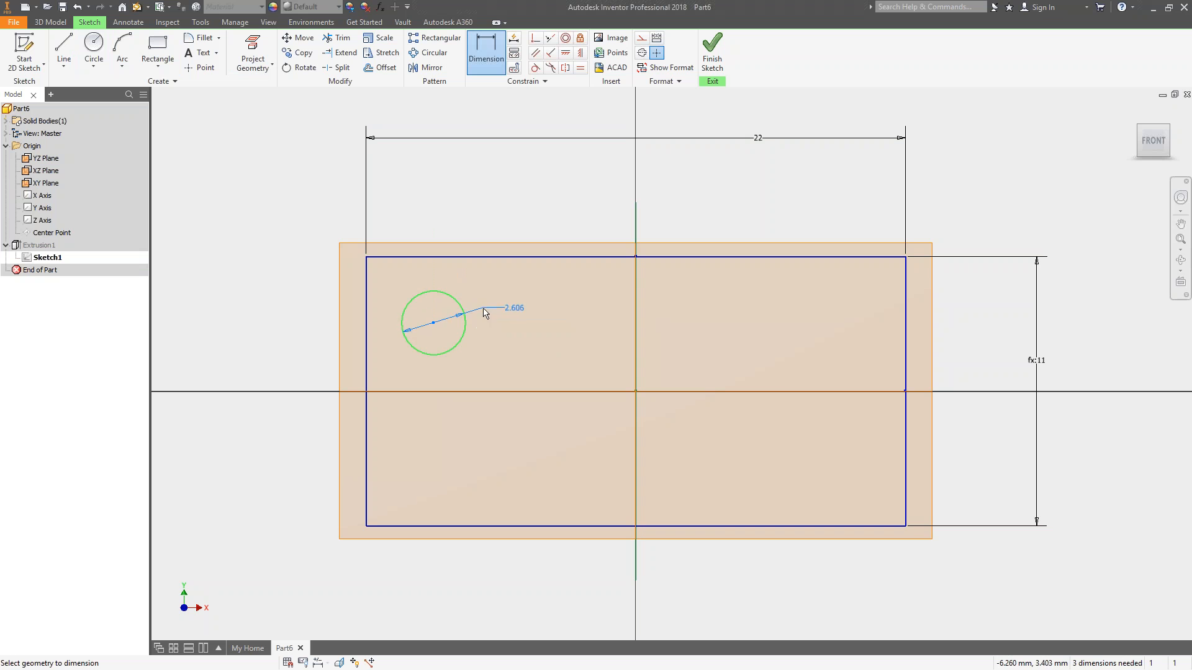
left_click(485, 311)
type("3")
key("Return")
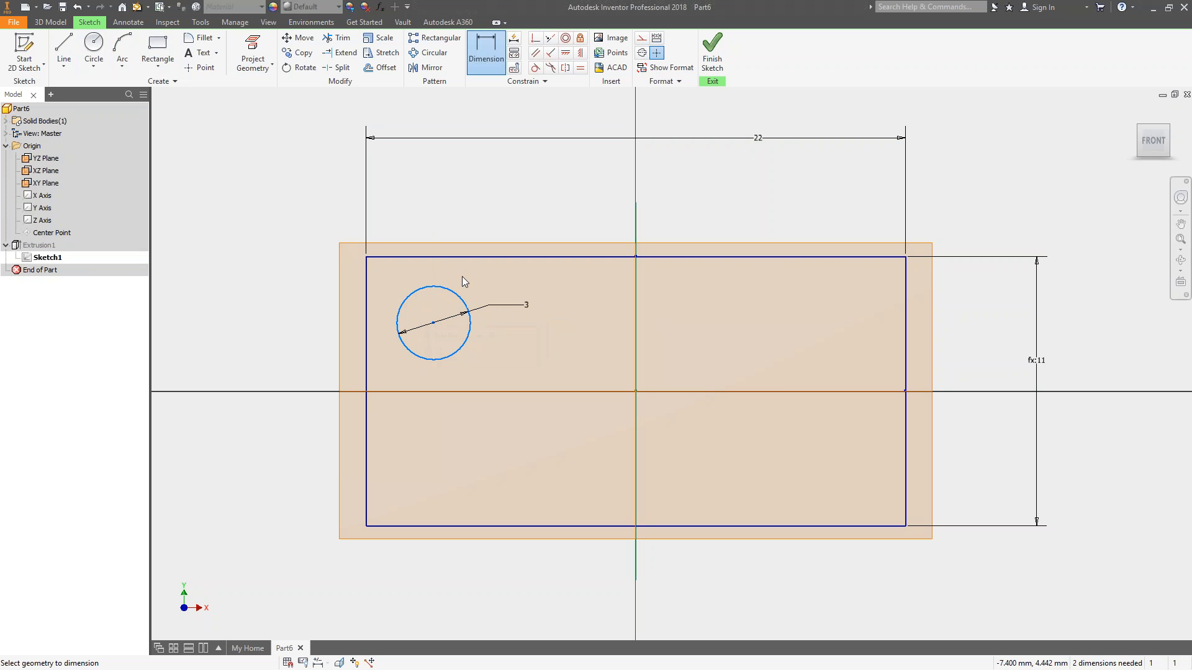
Step: Dimension the circle's center 3 mm from the rectangle's top edge
left_click(459, 297)
left_click(385, 257)
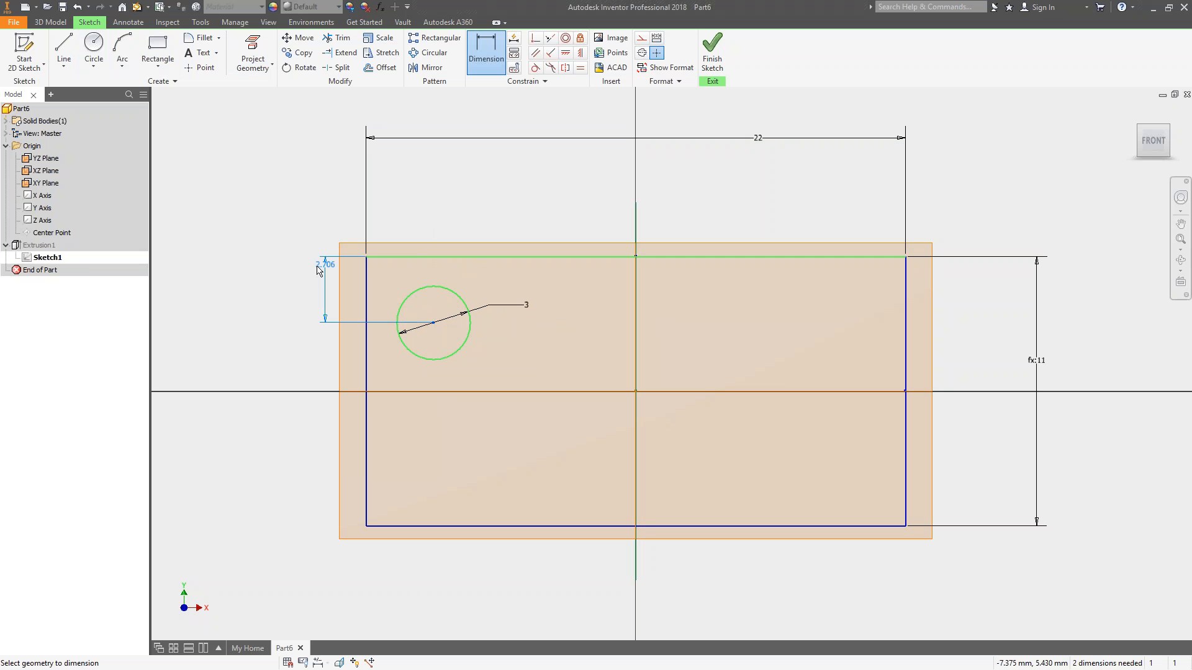
left_click(274, 264)
type("3")
key("Return")
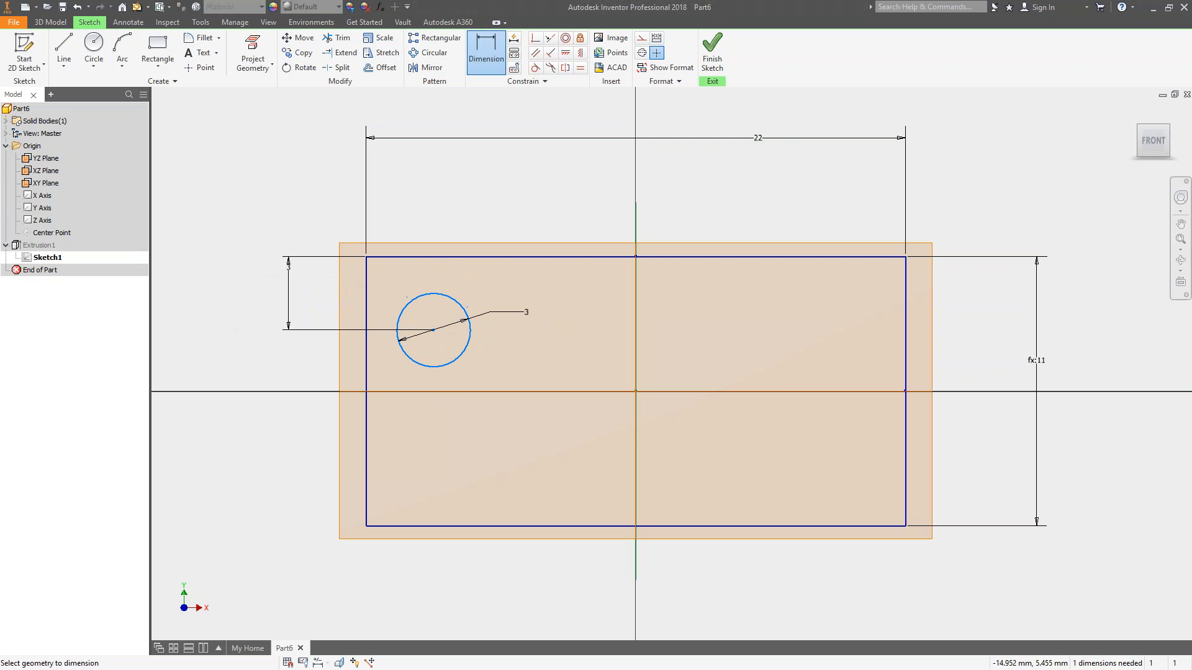
Step: Dimension the circle's center 3 mm from the rectangle's left edge and finish the sketch
left_click(406, 355)
left_click(368, 322)
left_click(409, 210)
type("3")
key("Return")
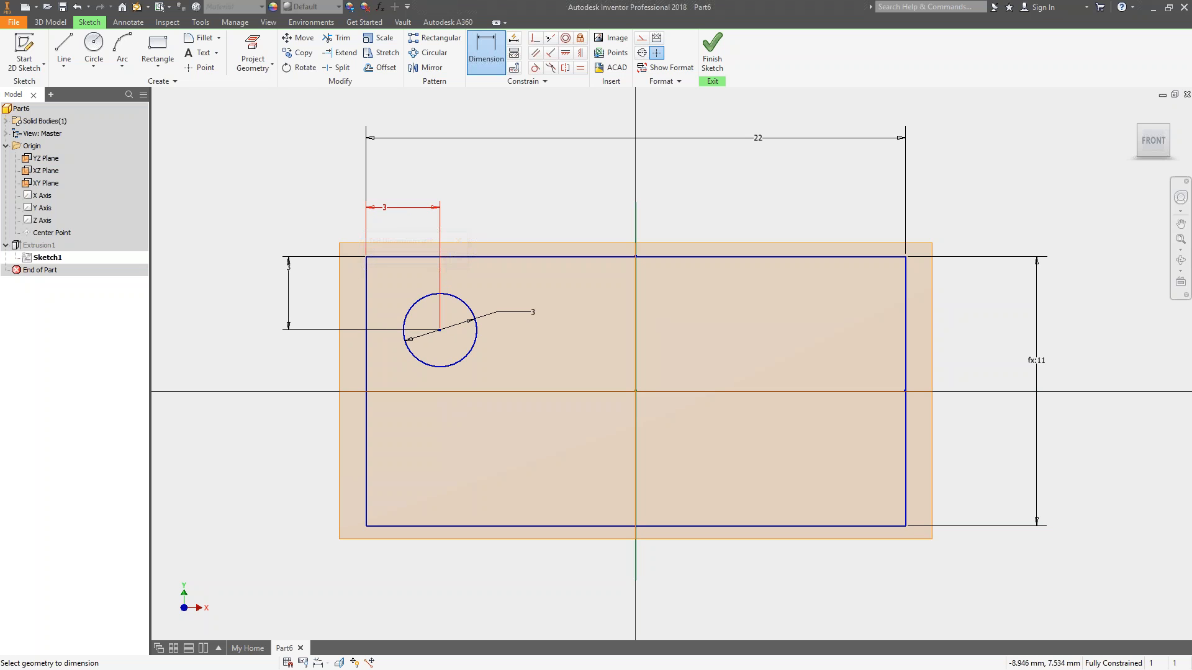
right_click(227, 200)
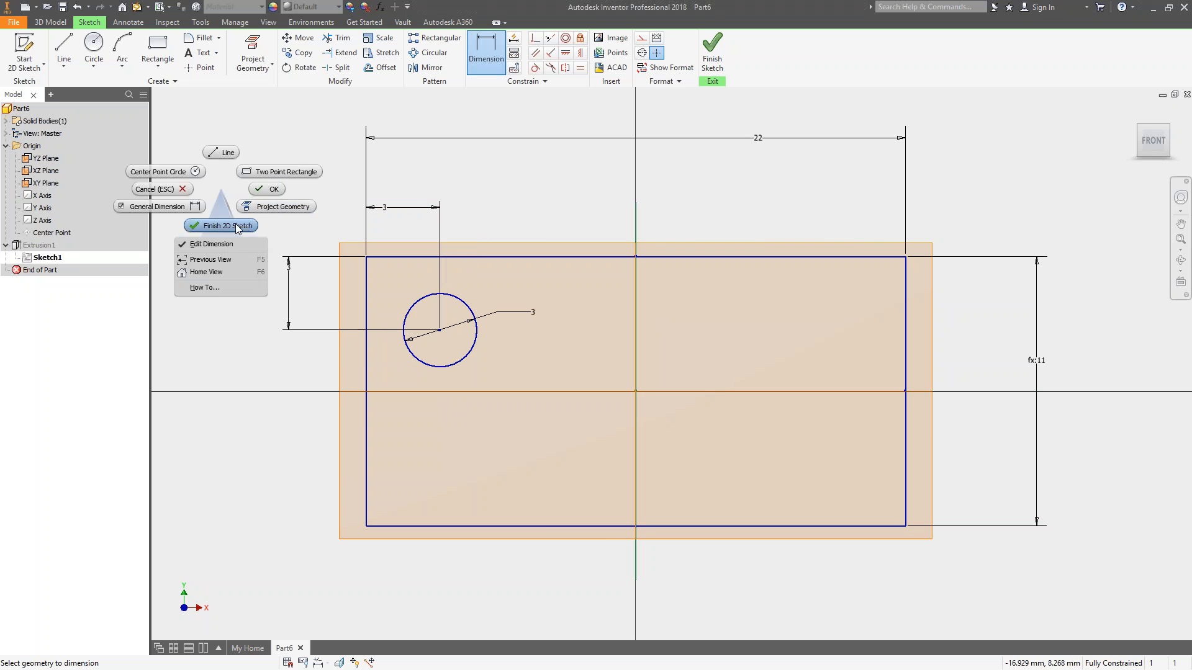
left_click(248, 225)
Step: Edit the extrusion and reselect the rectangular region outside the circle as its profile, leaving the circle as a hole through the block
left_click(33, 246)
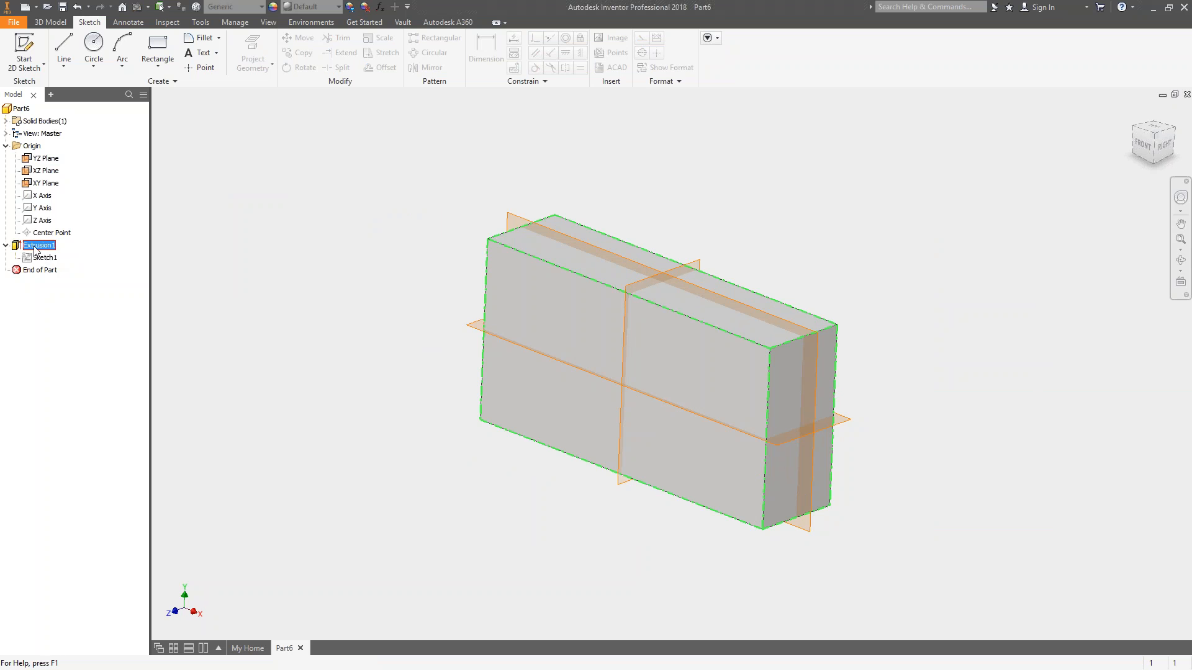
right_click(34, 245)
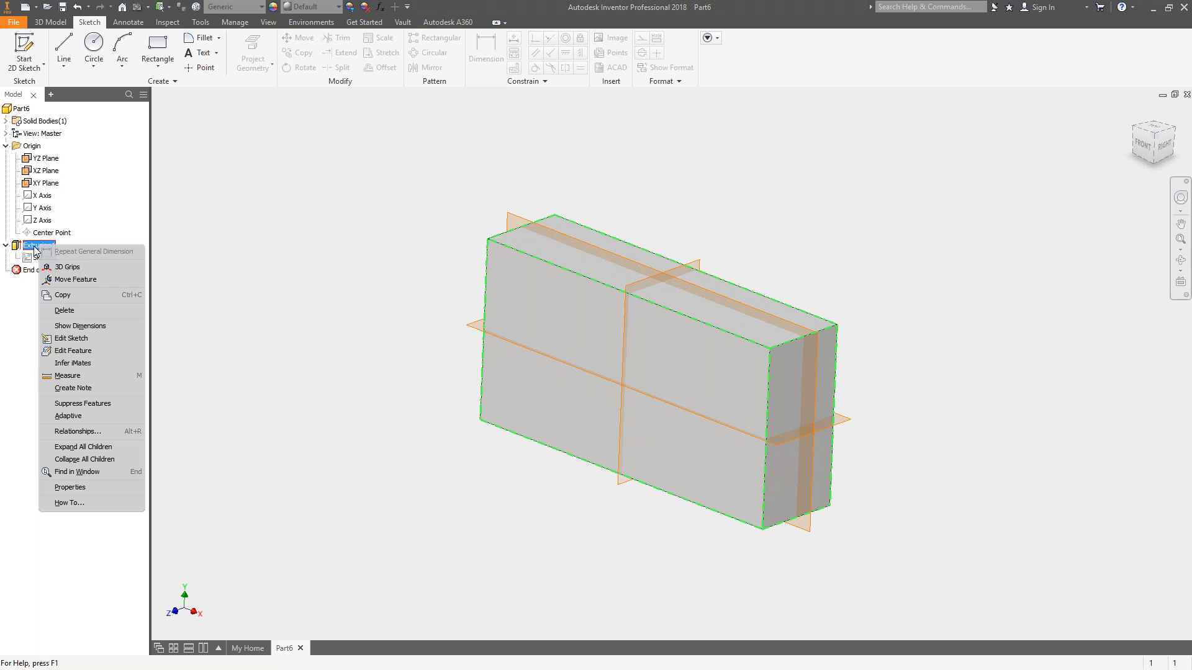
left_click(89, 351)
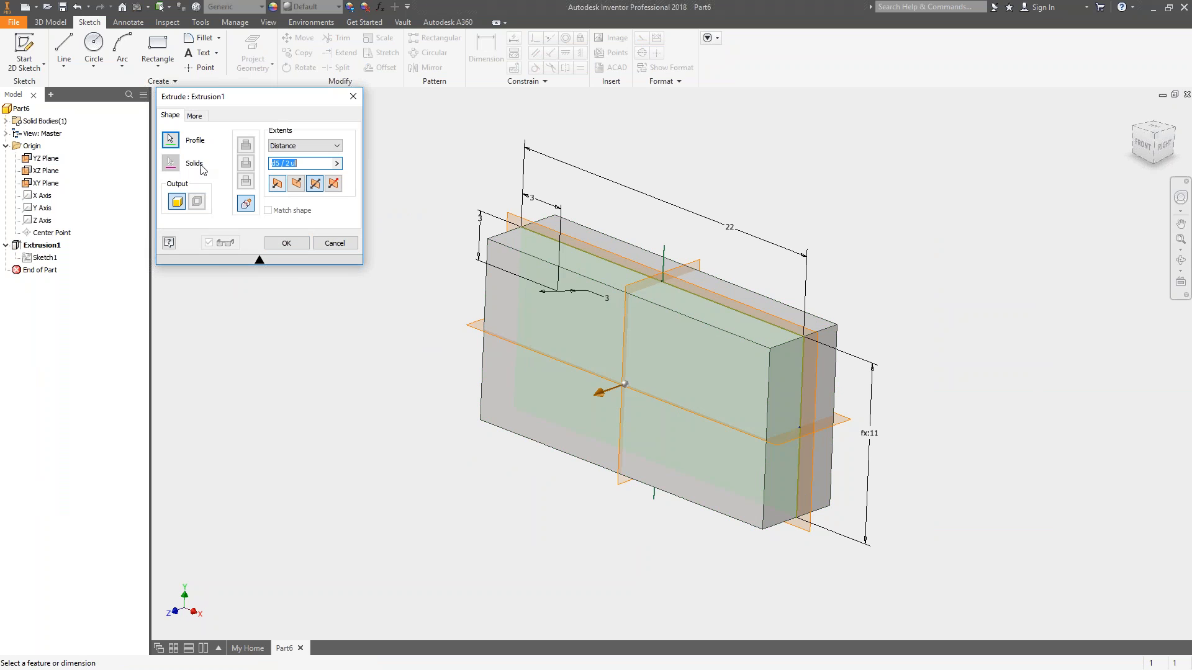
left_click(171, 142)
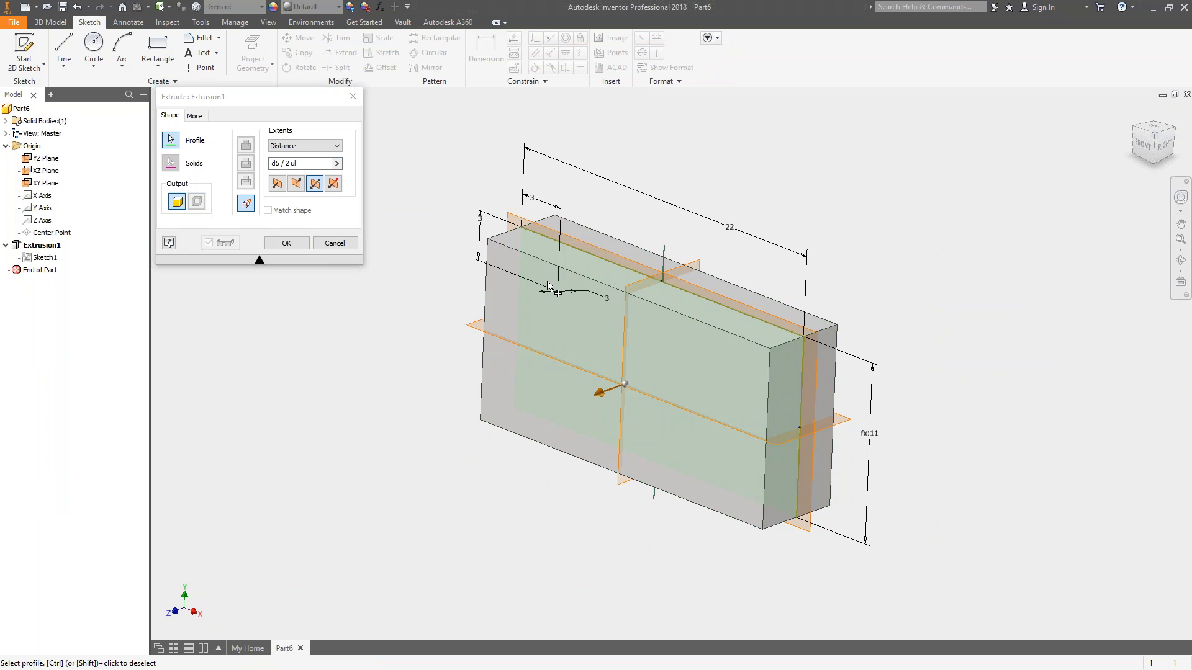
middle_click_drag(561, 281, 633, 260, "shift")
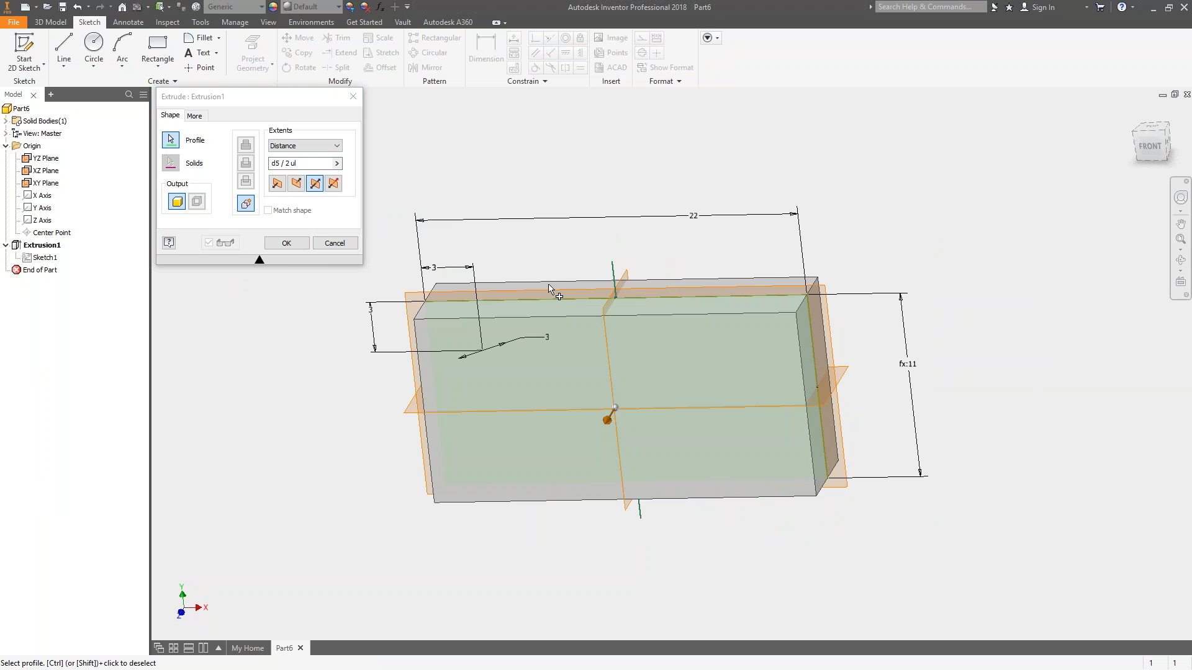
left_click(560, 329, "ctrl")
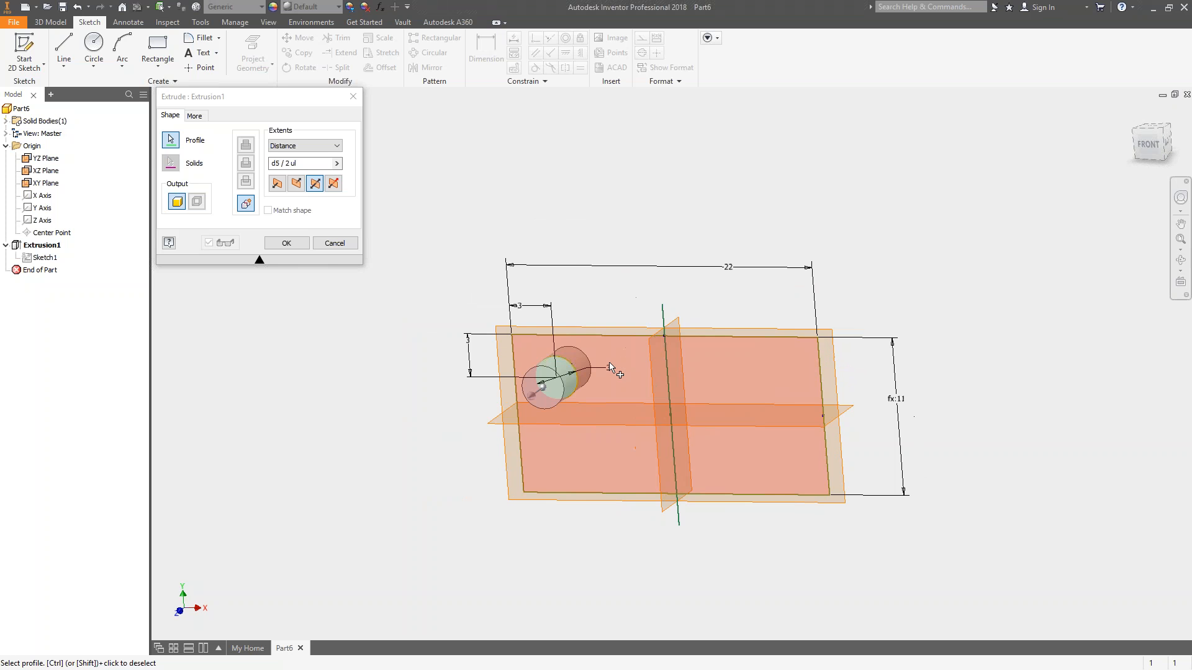
left_click(622, 379)
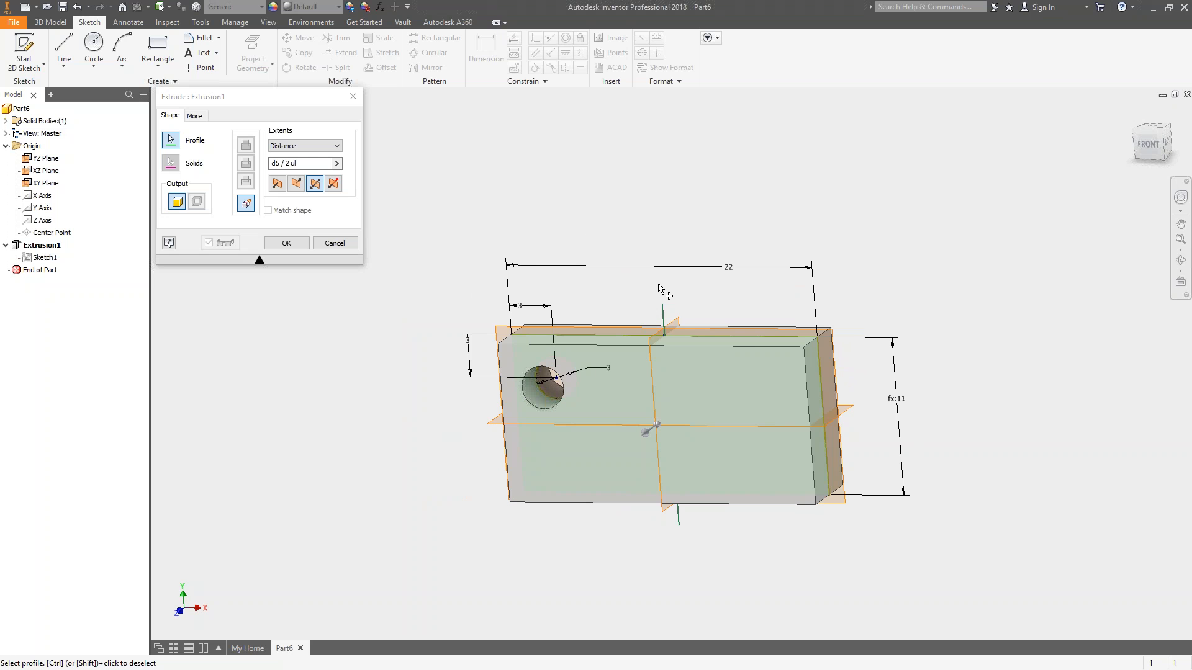
left_click(286, 243)
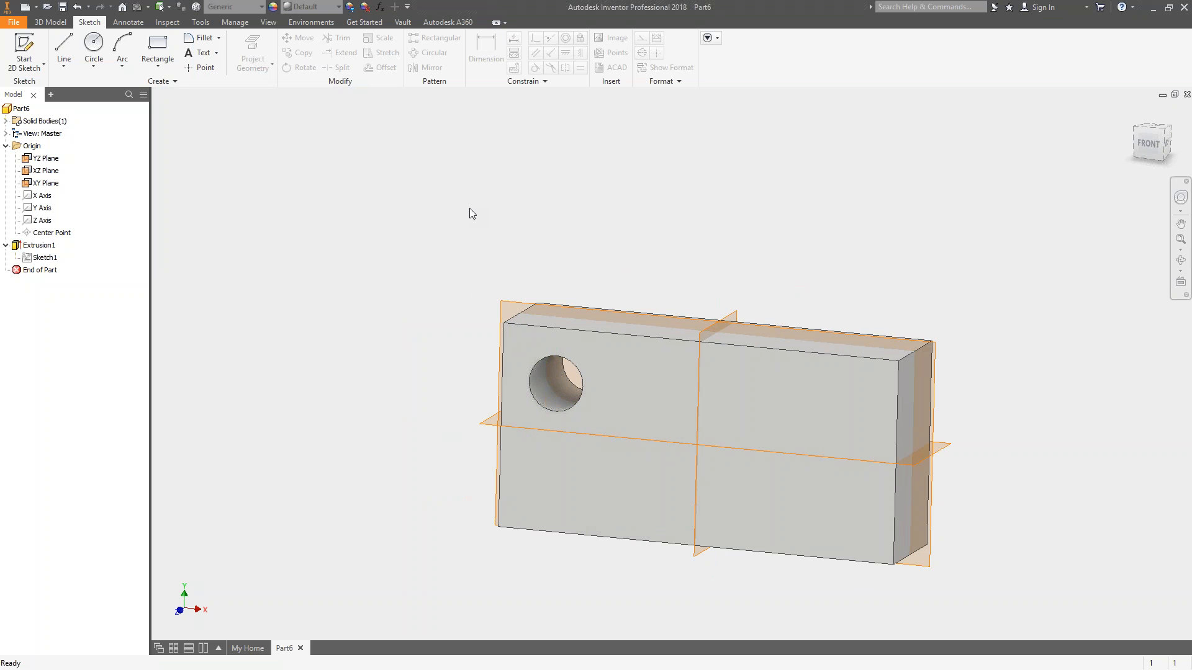
Step: Reopen the extrusion's sketch, set the circle's diameter to 1.5 mm and finish the sketch
left_click(6, 245)
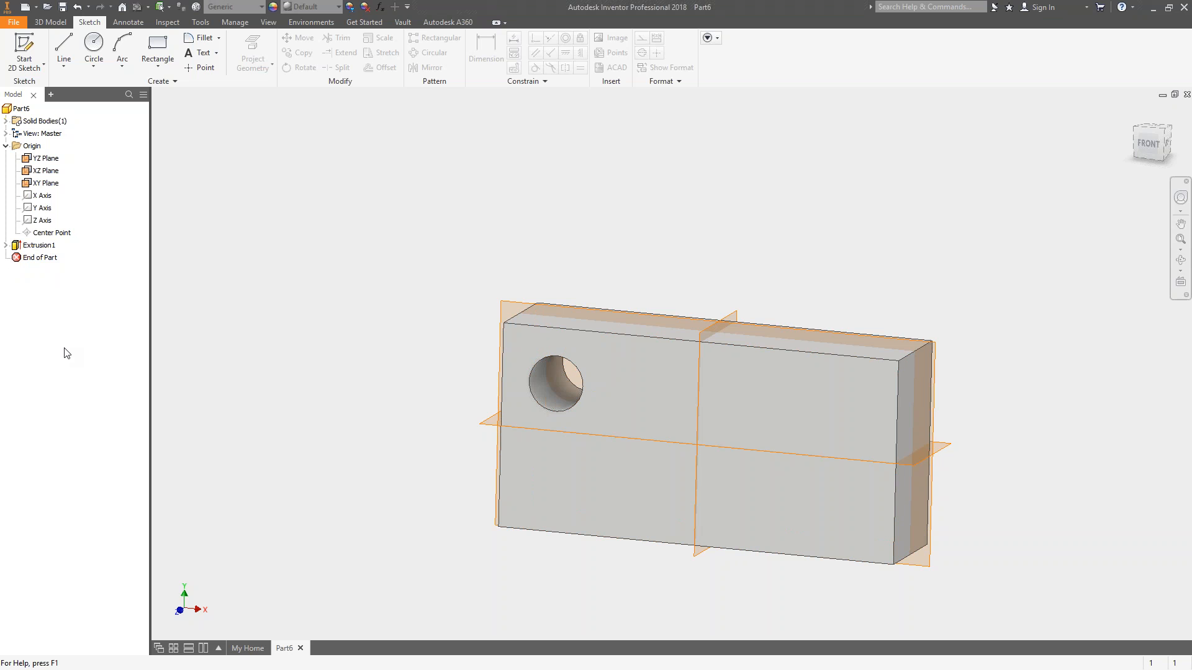
left_click(7, 246)
left_click(38, 258)
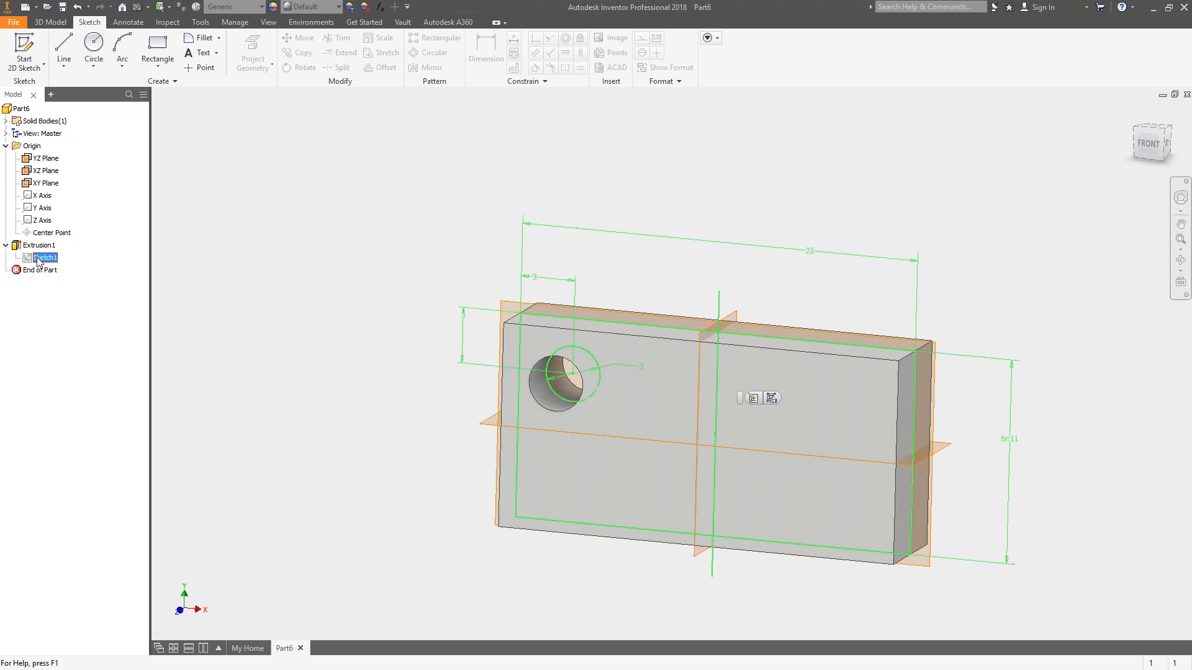
right_click(38, 259)
left_click(52, 285)
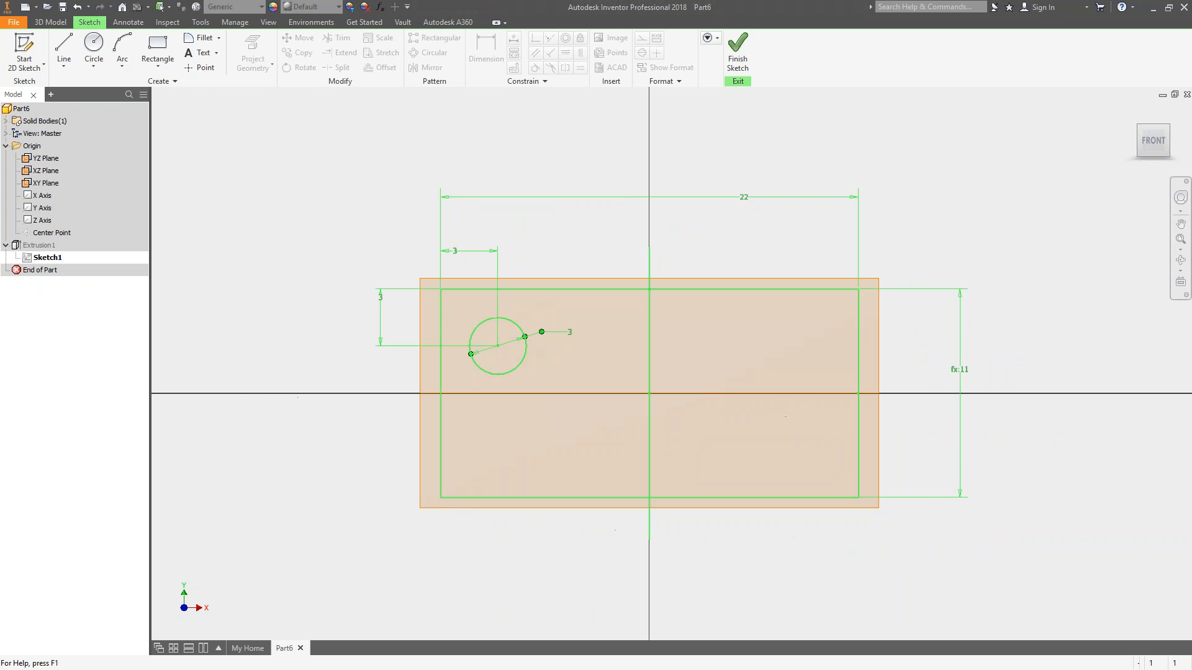
double_click(569, 336)
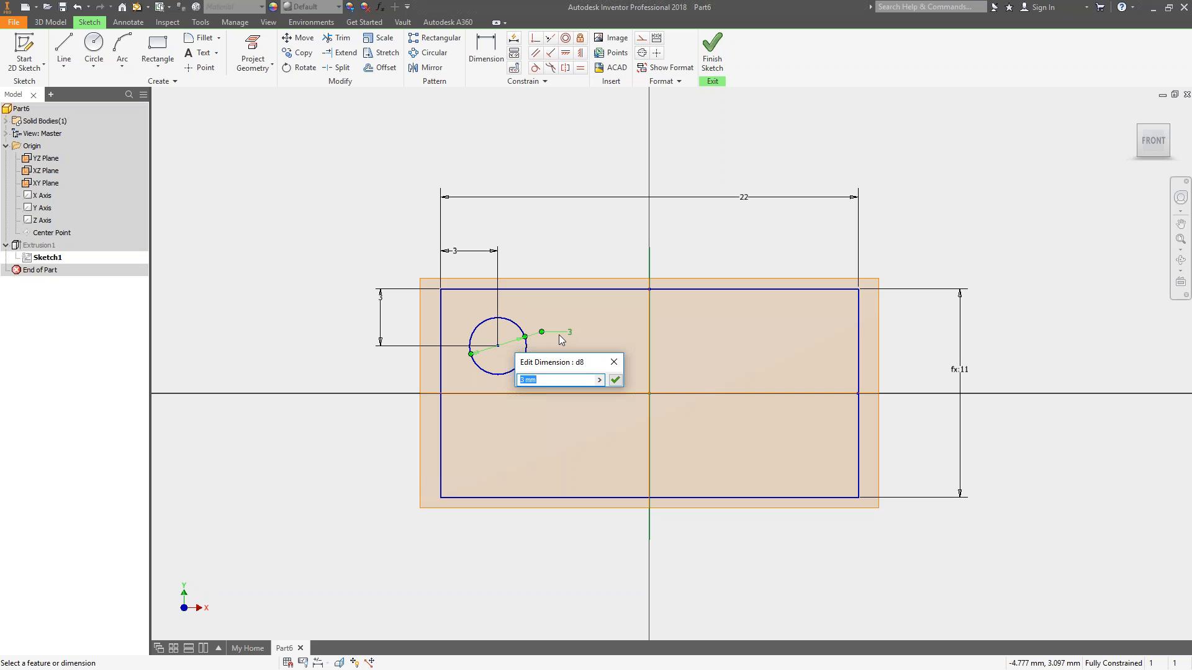
type("1.5")
key("Return")
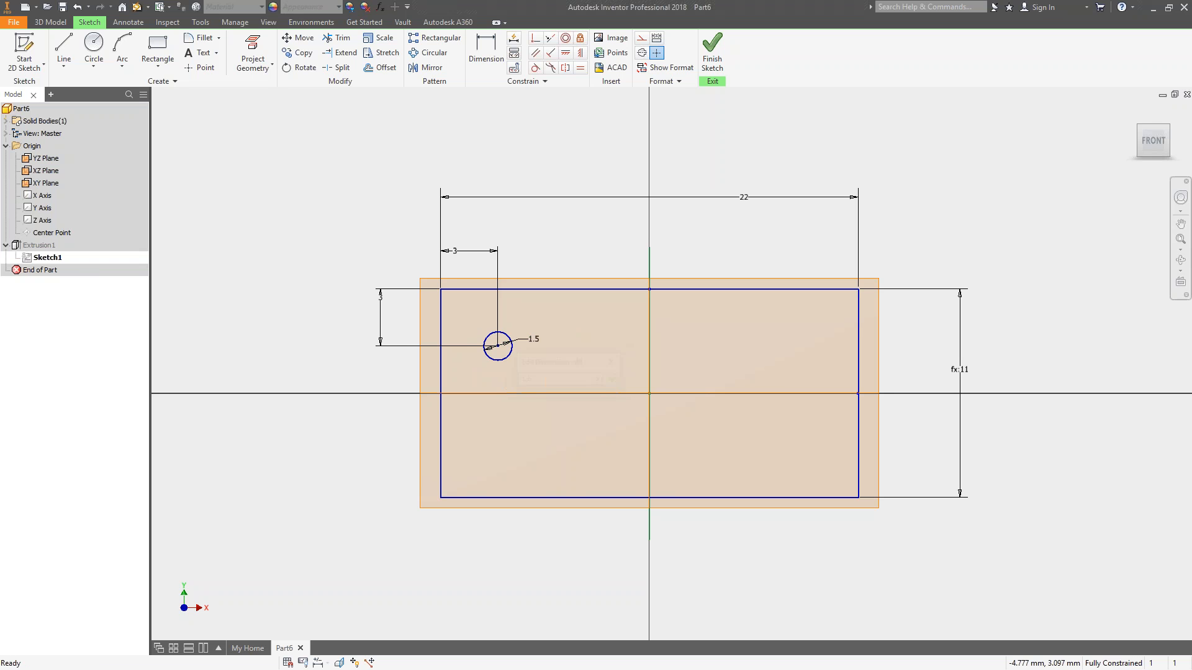
right_click(341, 231)
left_click(327, 191)
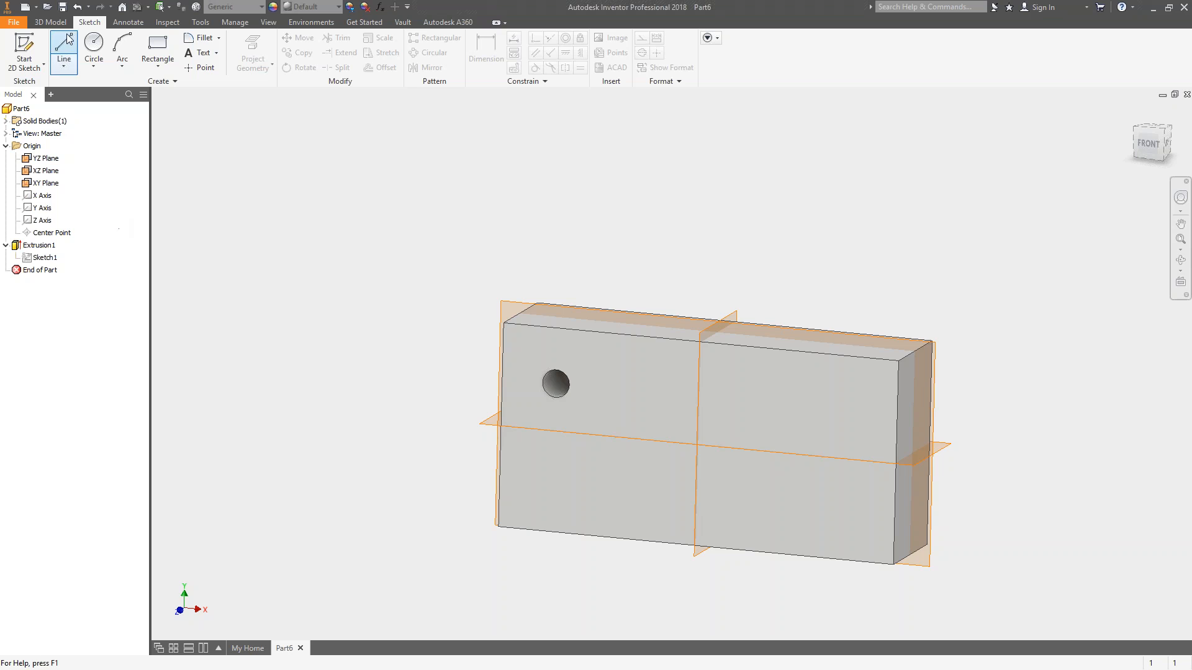
Step: Undo the recent sketch edits until the circle and its dimensions are removed, finish the sketch and accept the update
left_click(79, 8)
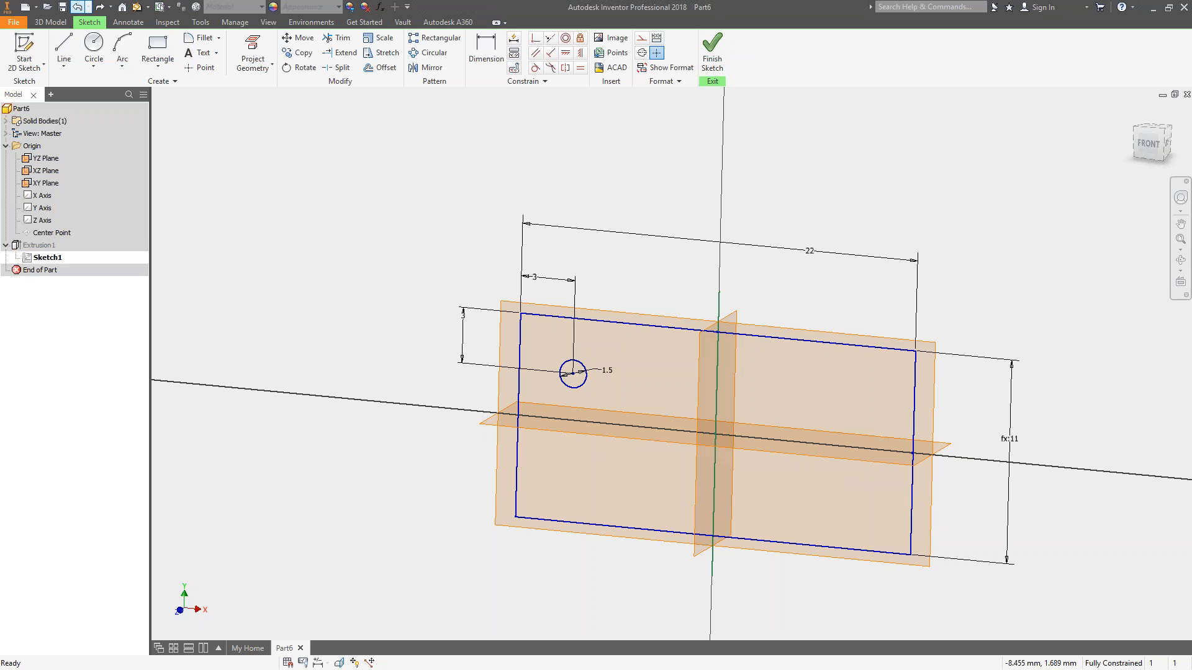
right_click(315, 251)
left_click(335, 287)
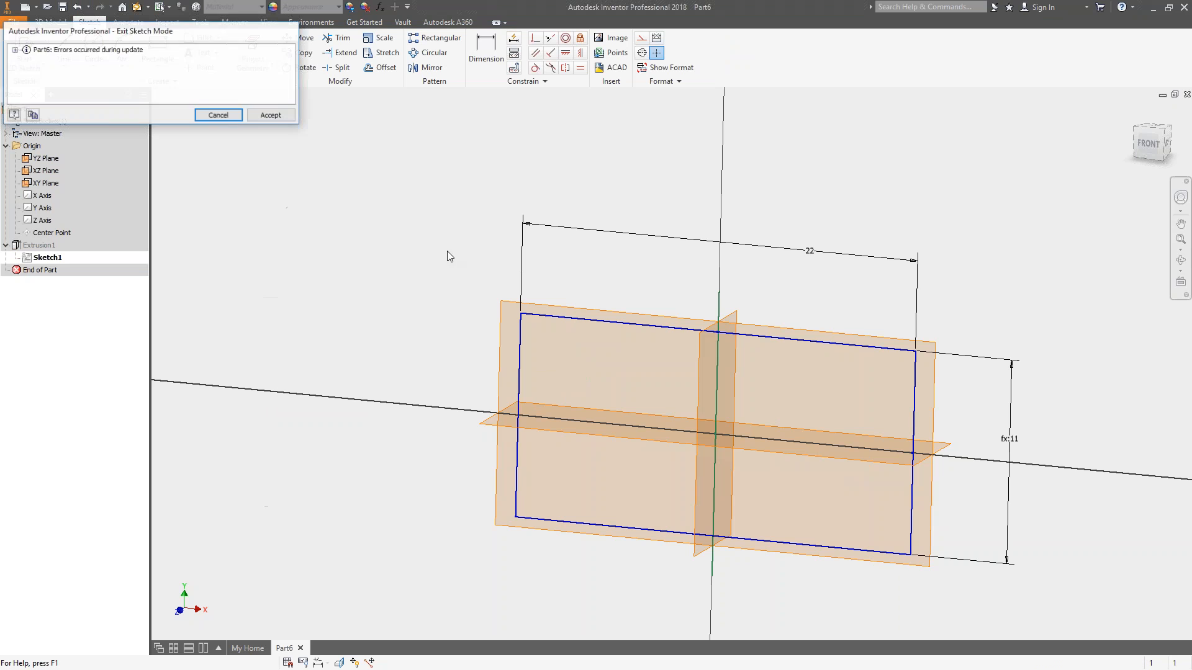
left_click(271, 116)
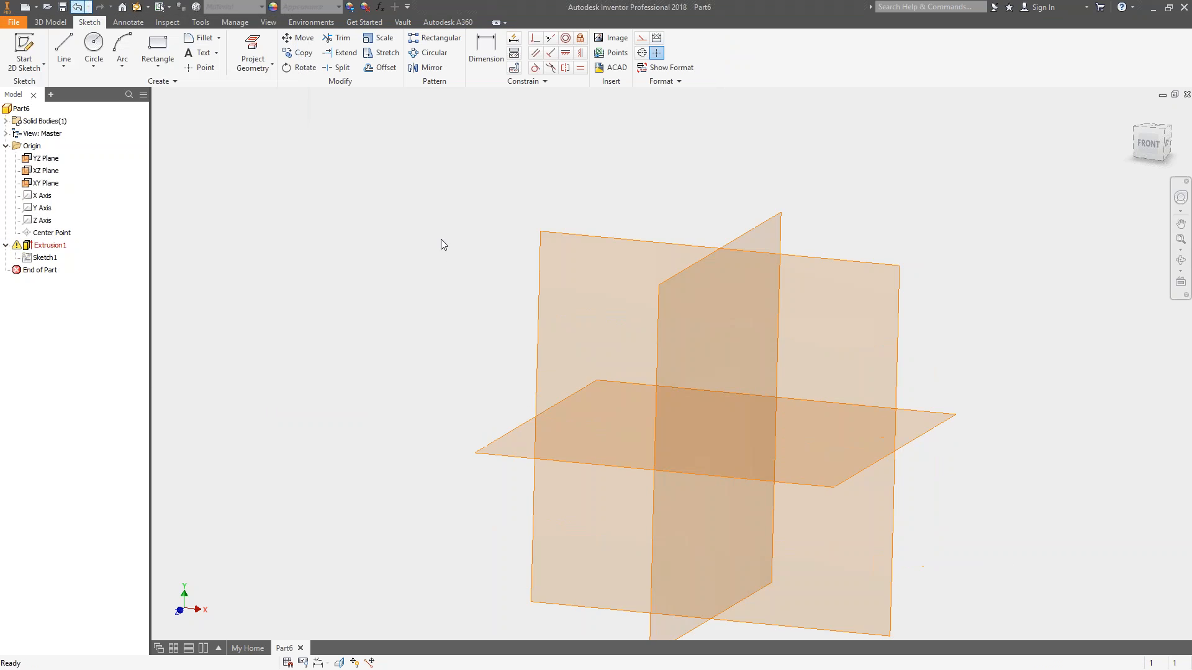
Step: Edit the extrusion and rebuild the solid block from the plain rectangle profile
right_click(50, 247)
left_click(91, 304)
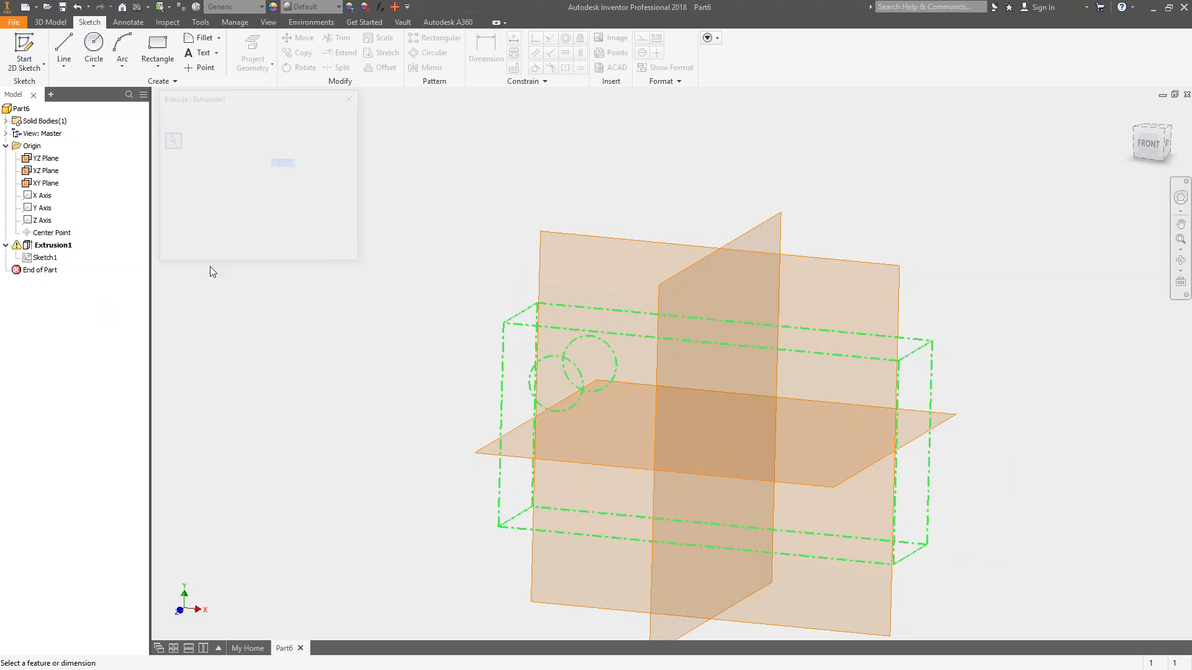
left_click(307, 244)
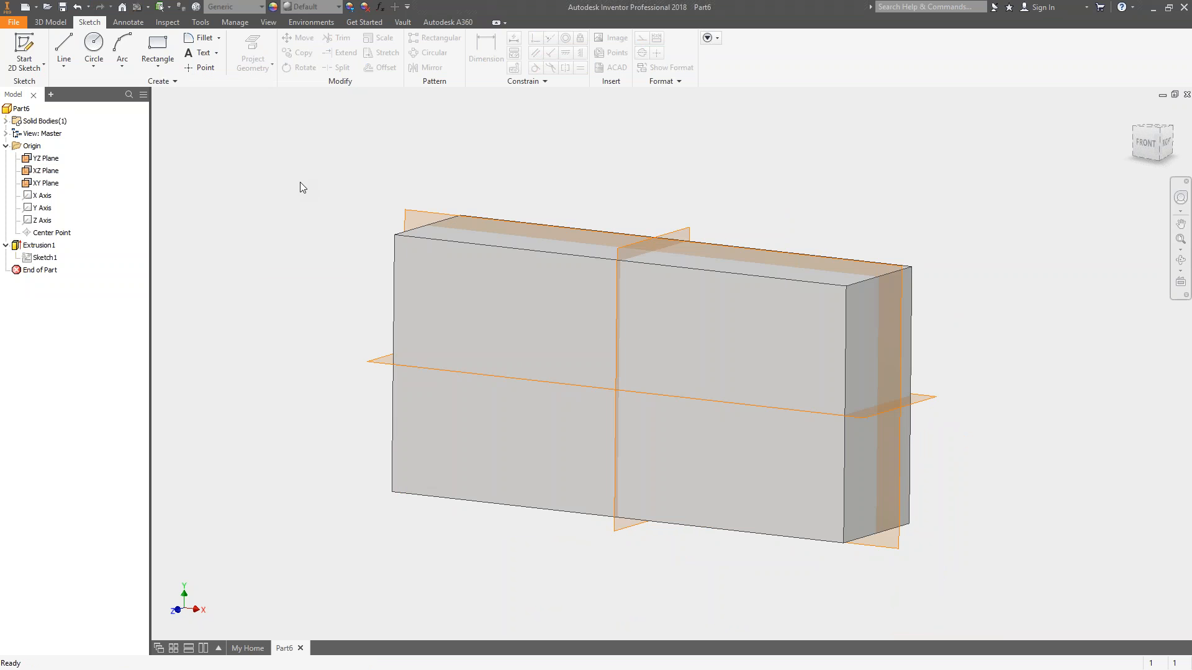
Step: Add a simple 3 mm through-all hole with linear placement near the front face's upper-left corner, 3 mm from the top edge
left_click(51, 24)
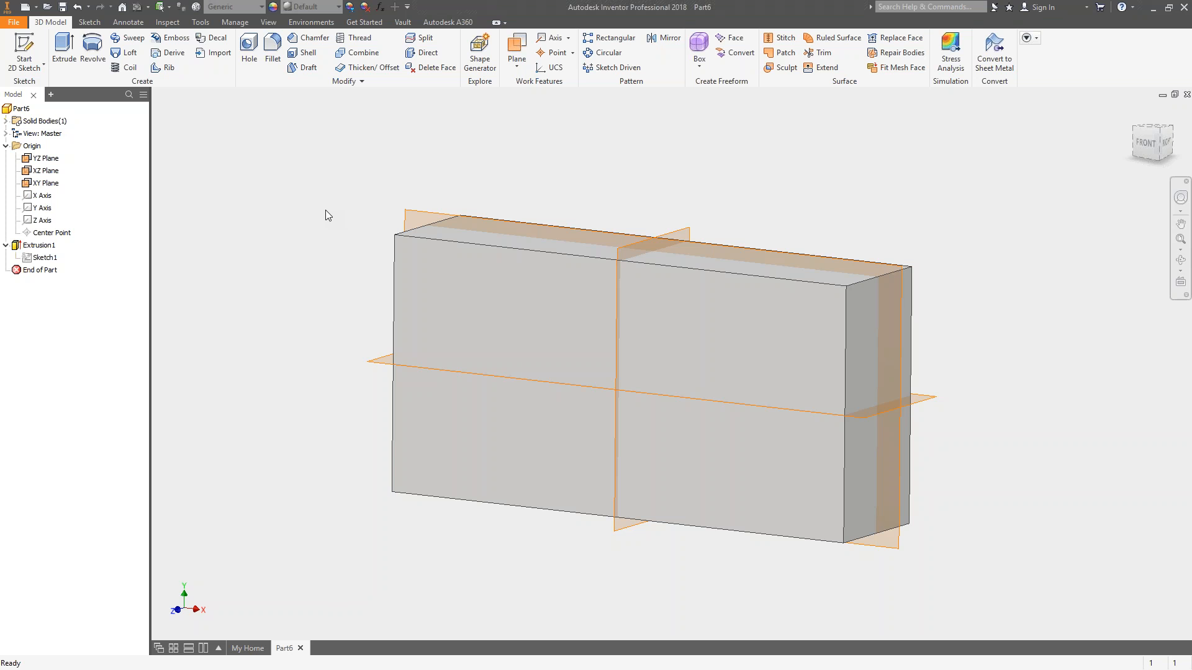
left_click(248, 50)
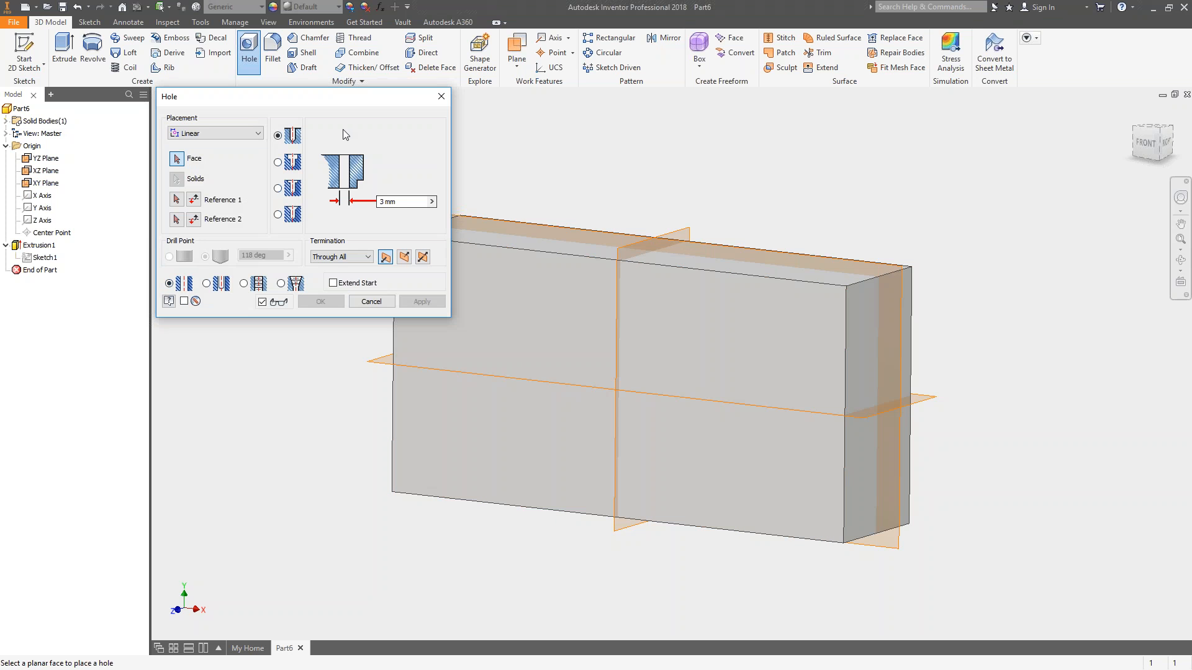
left_click_drag(321, 96, 247, 71)
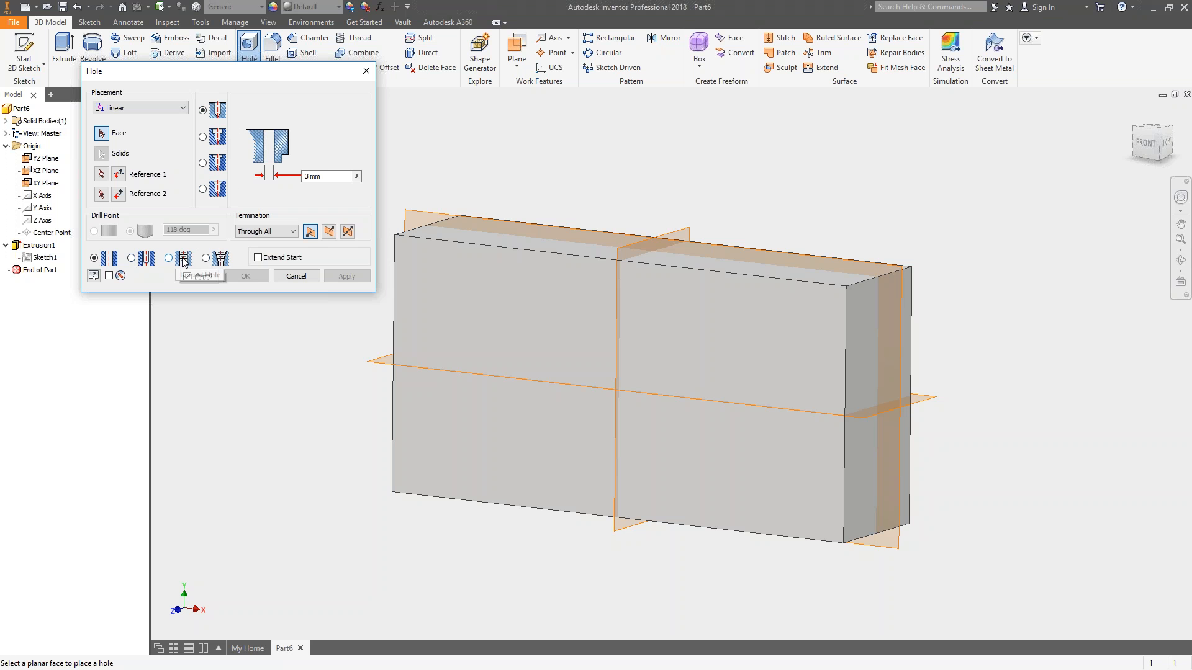
left_click(448, 292)
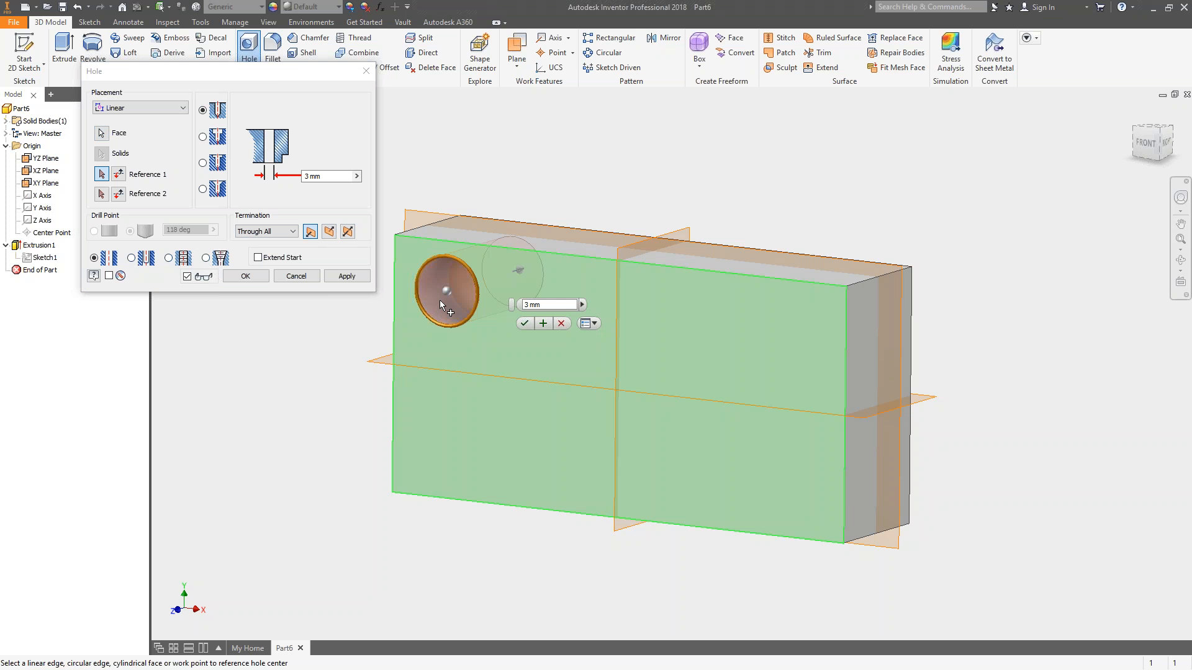
left_click(438, 243)
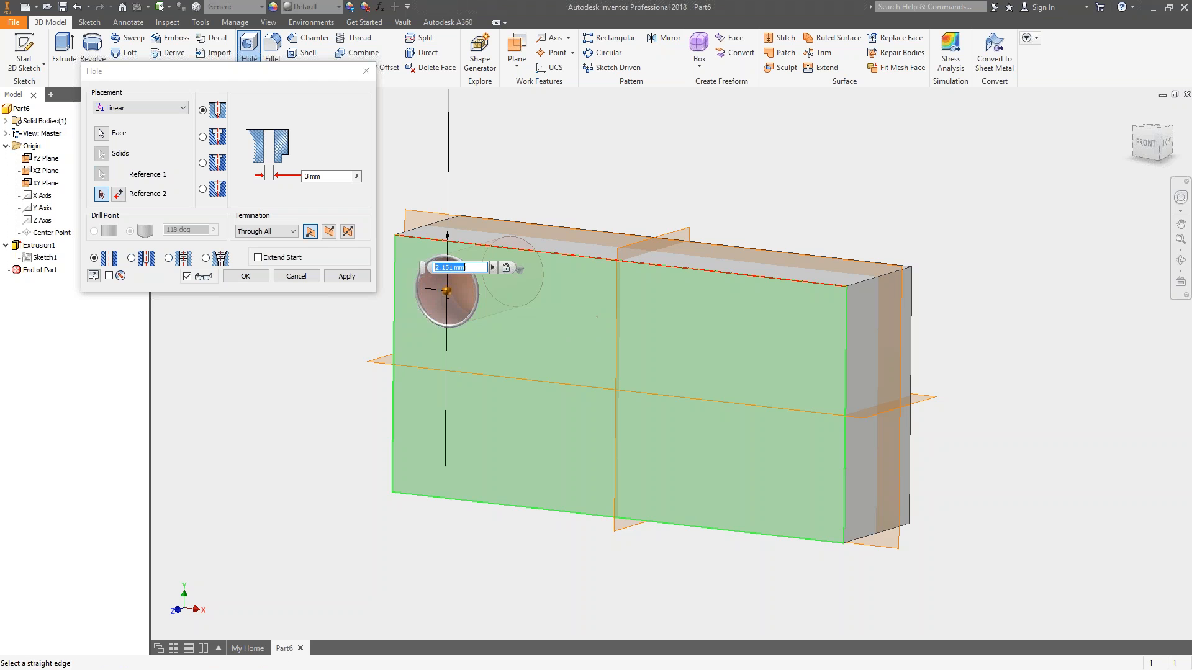
type("3")
key("Return")
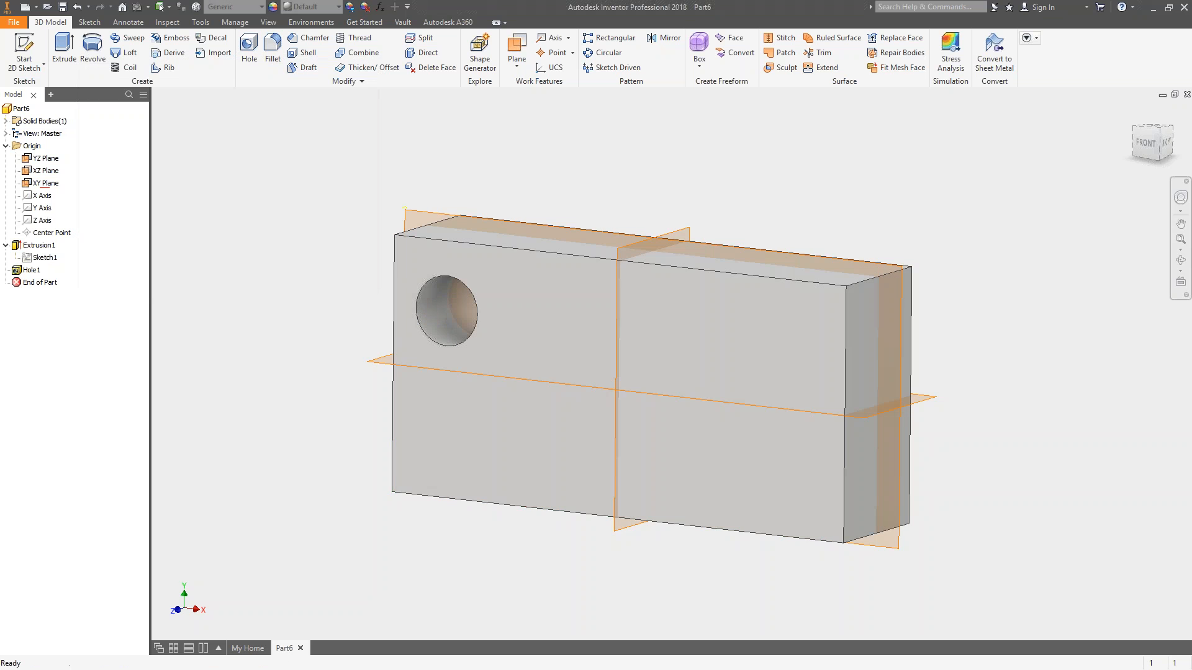
Step: Edit the hole and add the front face's left edge as the second reference, with a distance of 3 mm
right_click(28, 271)
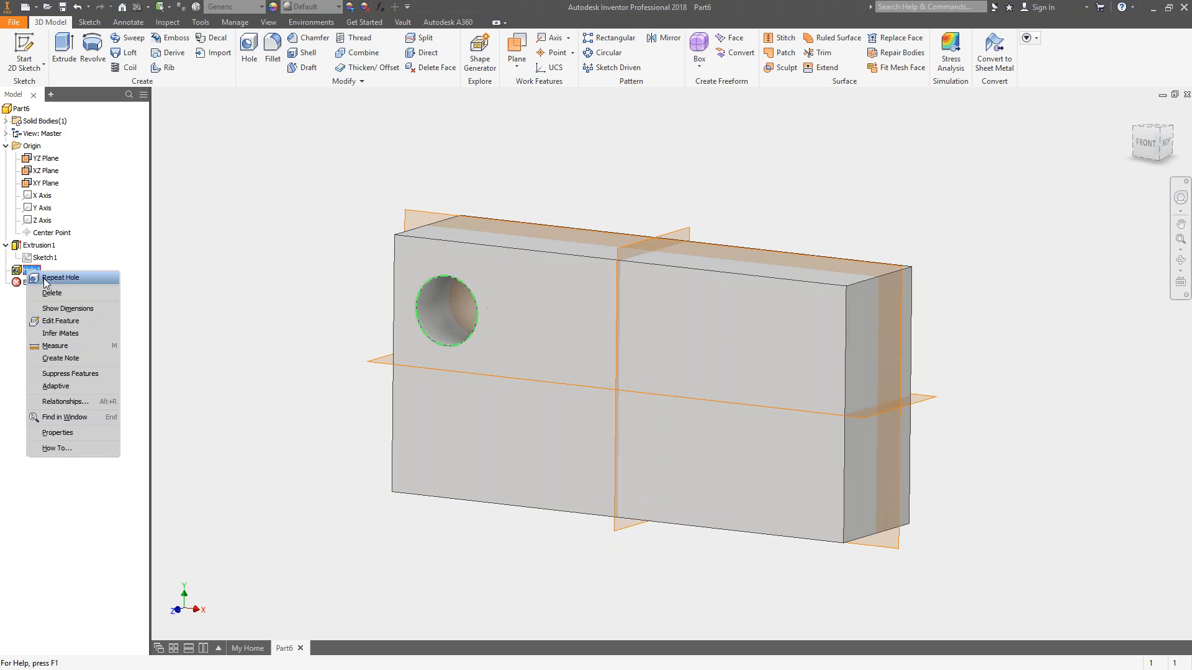
left_click(62, 322)
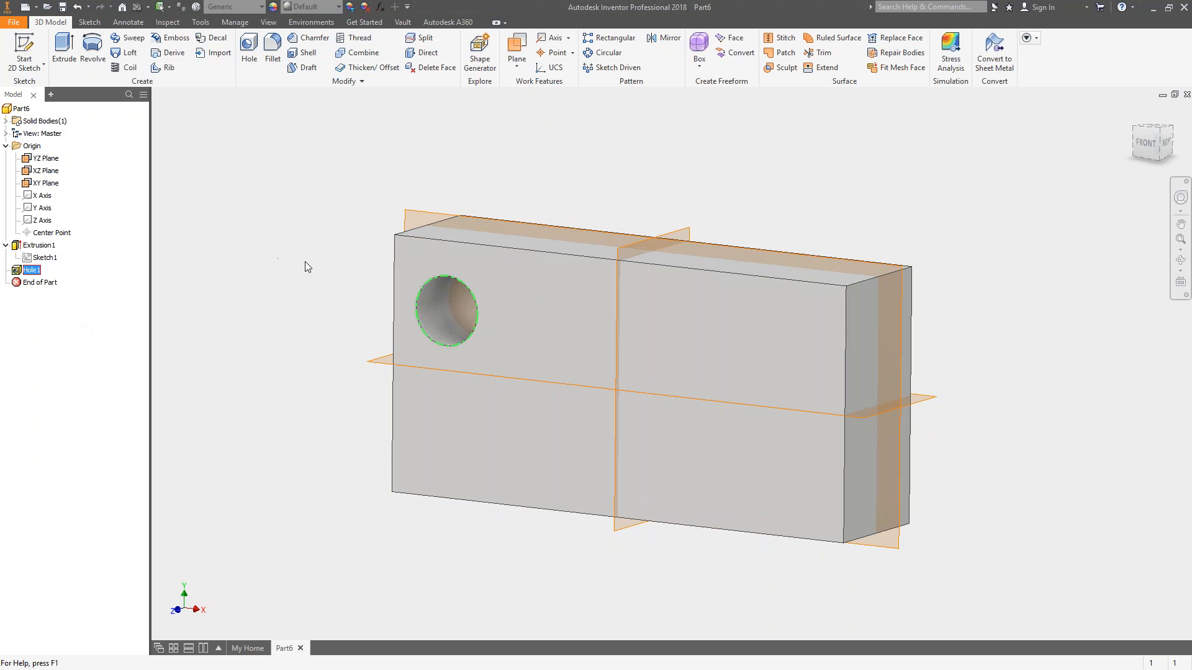
left_click(102, 194)
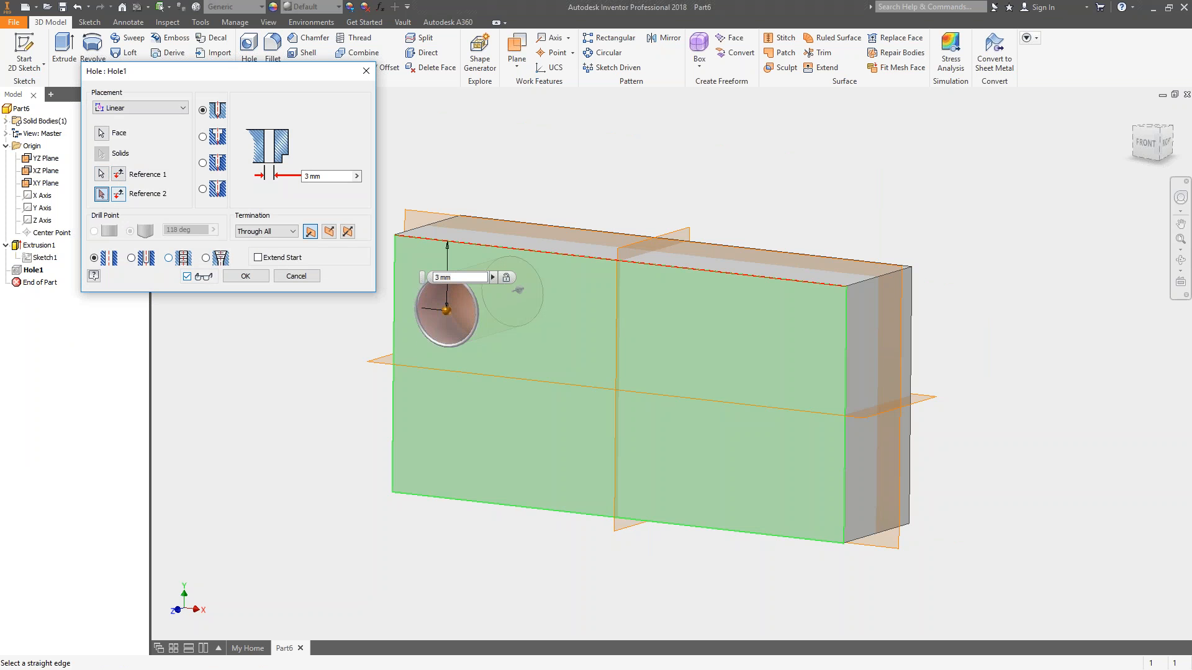
left_click(398, 342)
type("3")
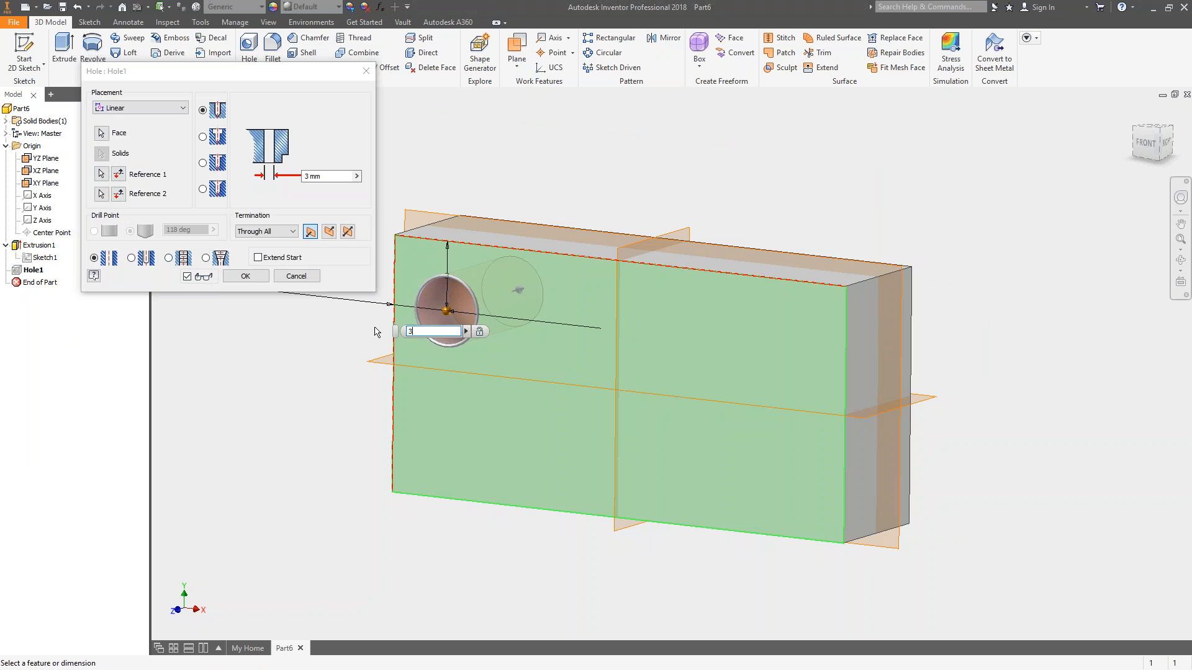
key("Return")
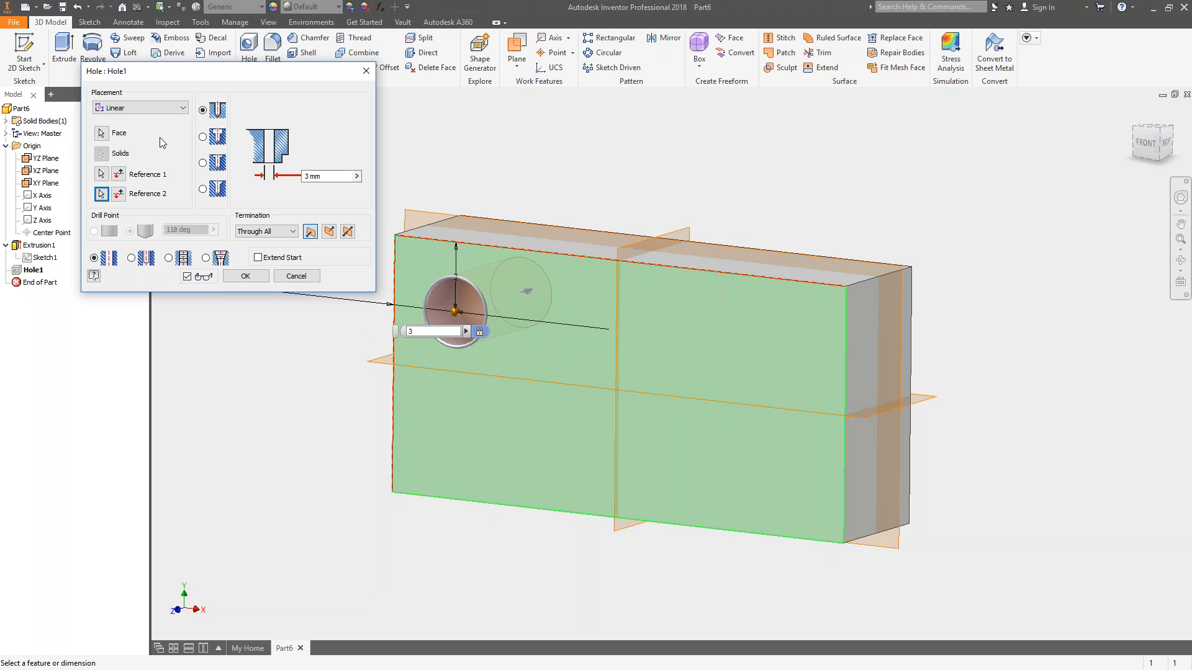
Step: Change the hole to a counterbore with a 4 mm counterbore diameter and 2 mm depth, keeping the 3 mm through hole
left_click(203, 162)
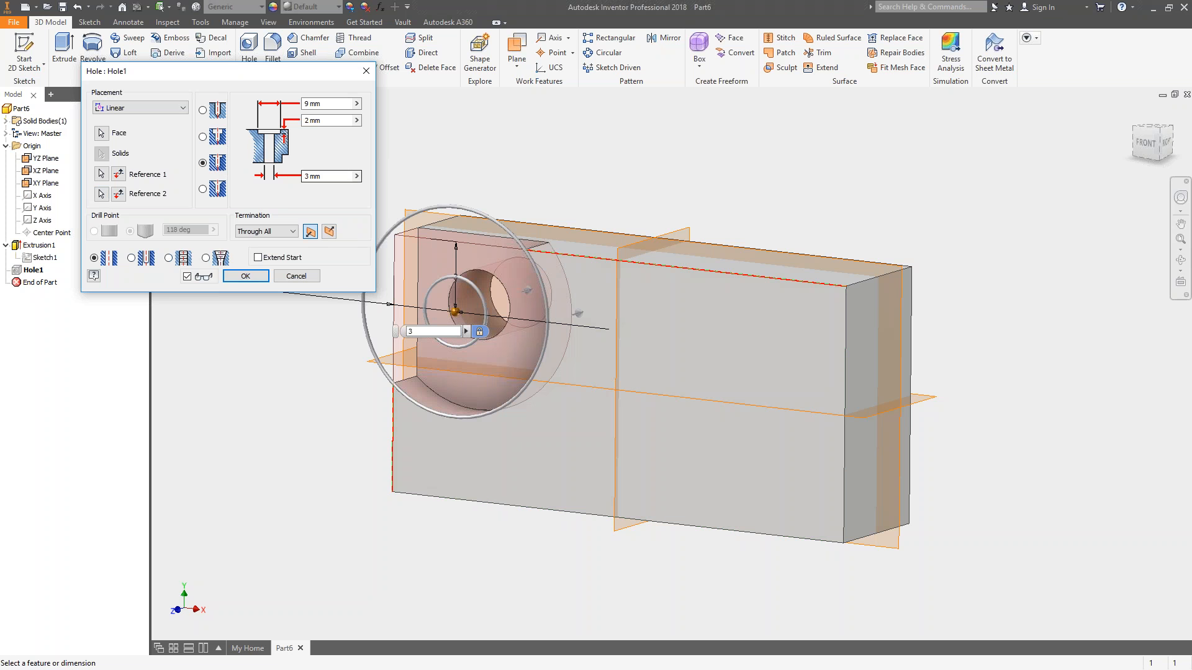
left_click(203, 136)
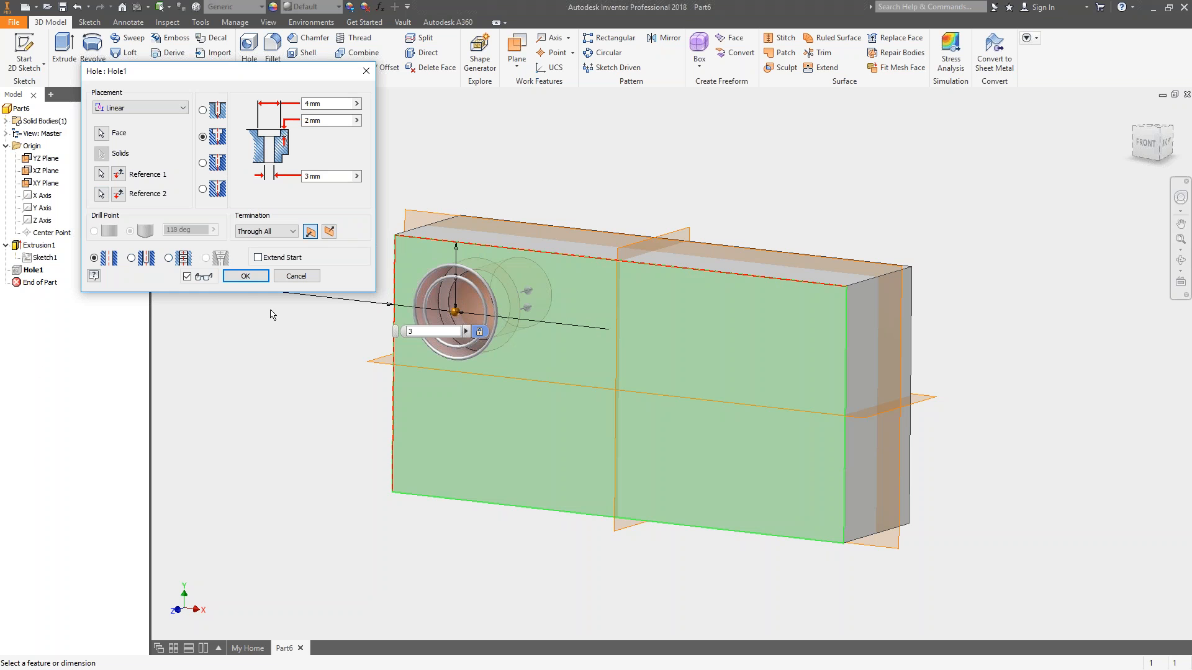
left_click(245, 279)
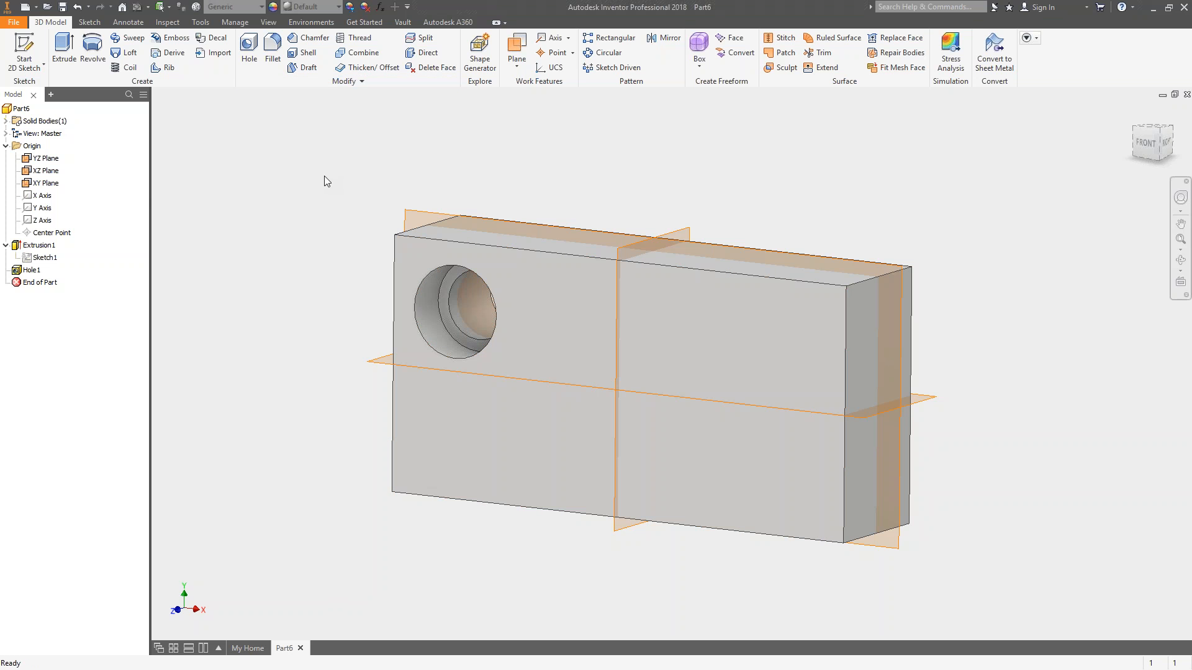
Step: Try converting the counterbored hole to a tapped hole without a counterbore, using the ANSI Metric M Profile thread type
left_click(26, 272)
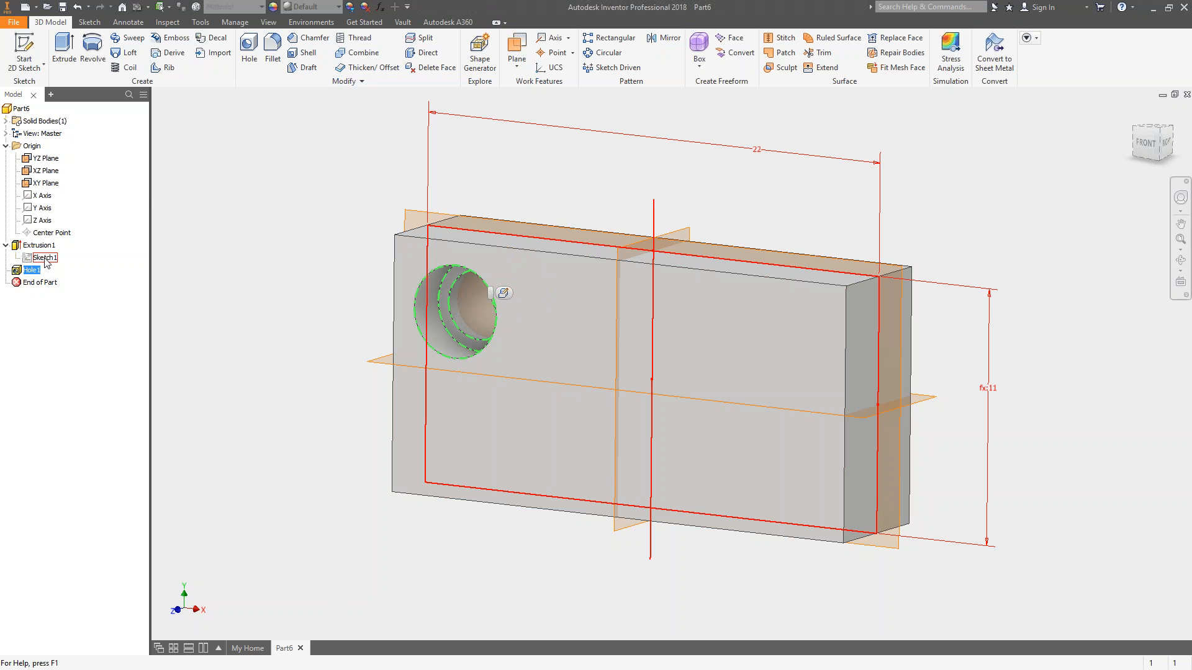
right_click(29, 271)
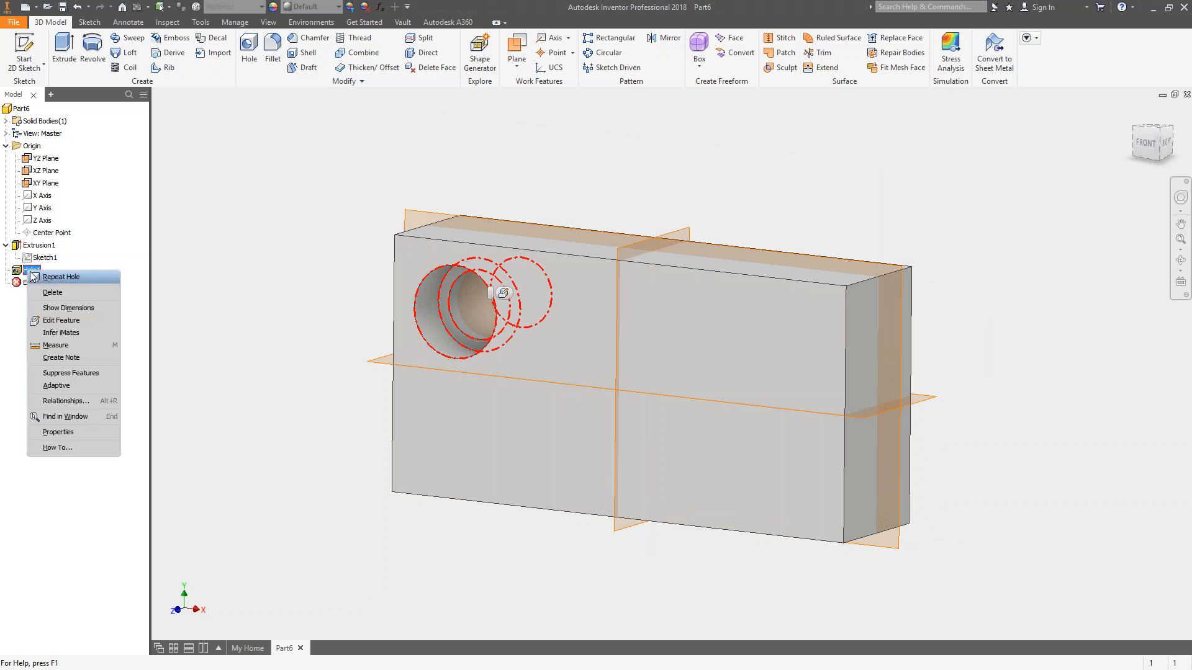
left_click(70, 320)
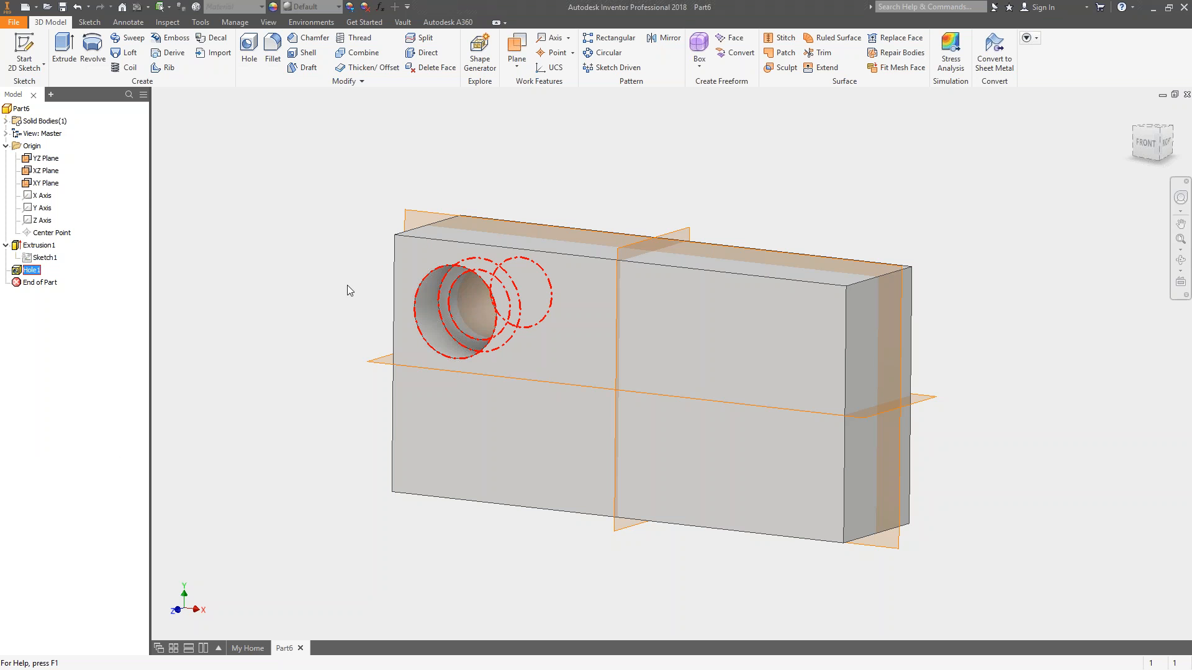
left_click(204, 112)
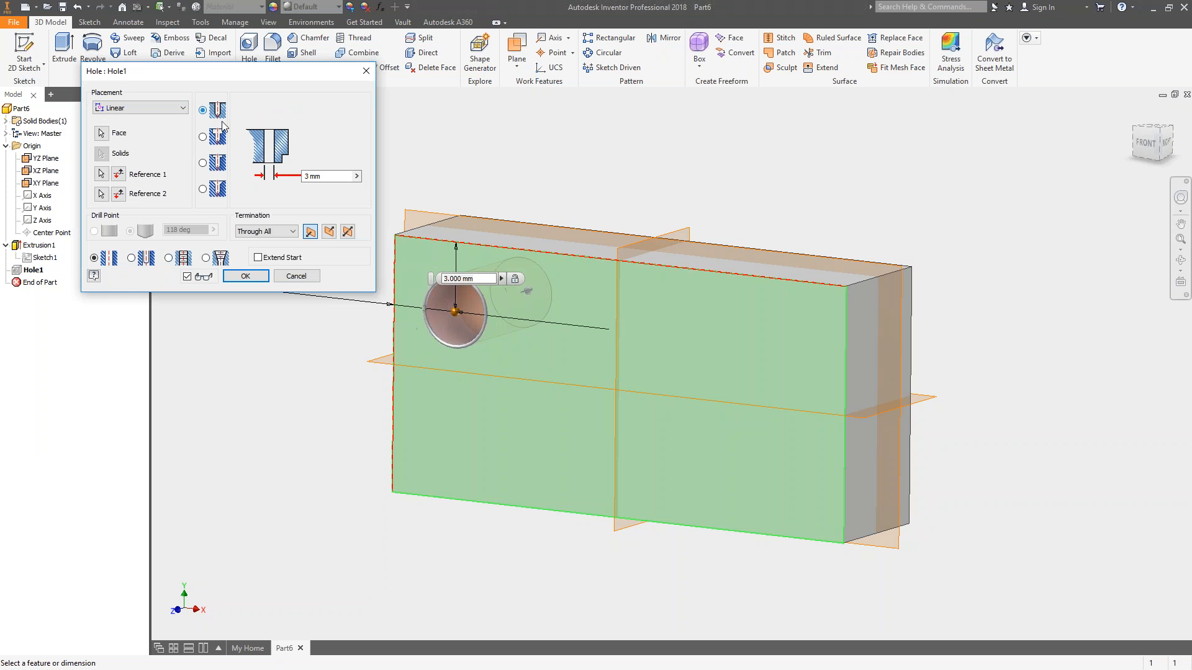
left_click(169, 258)
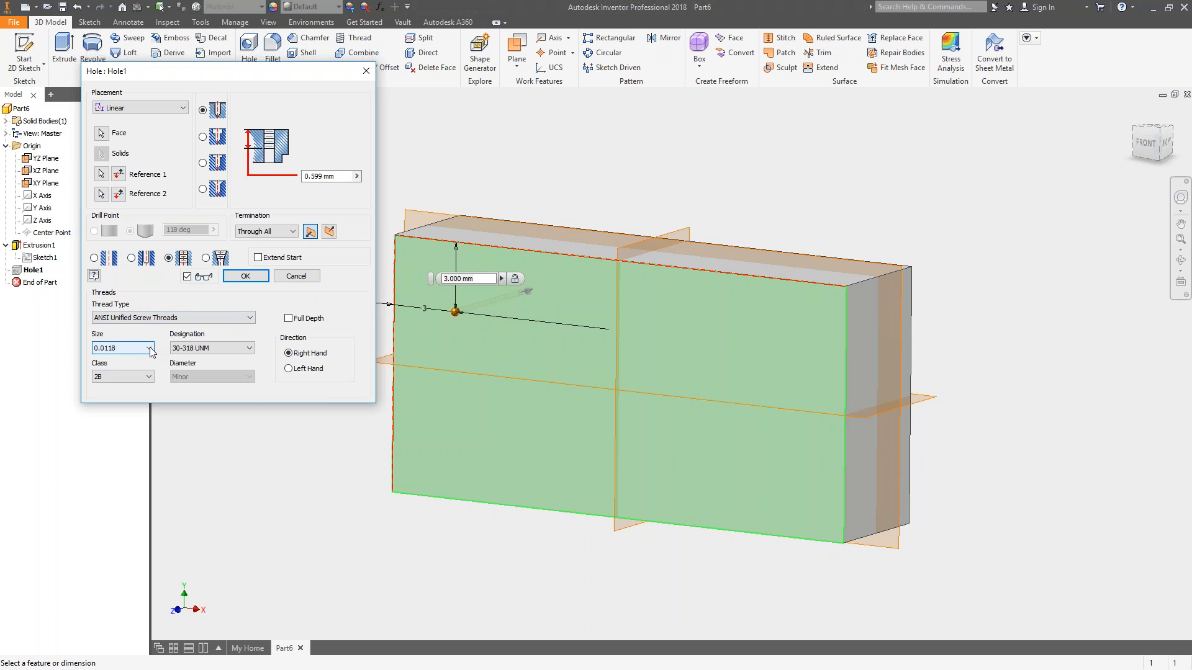
left_click(142, 318)
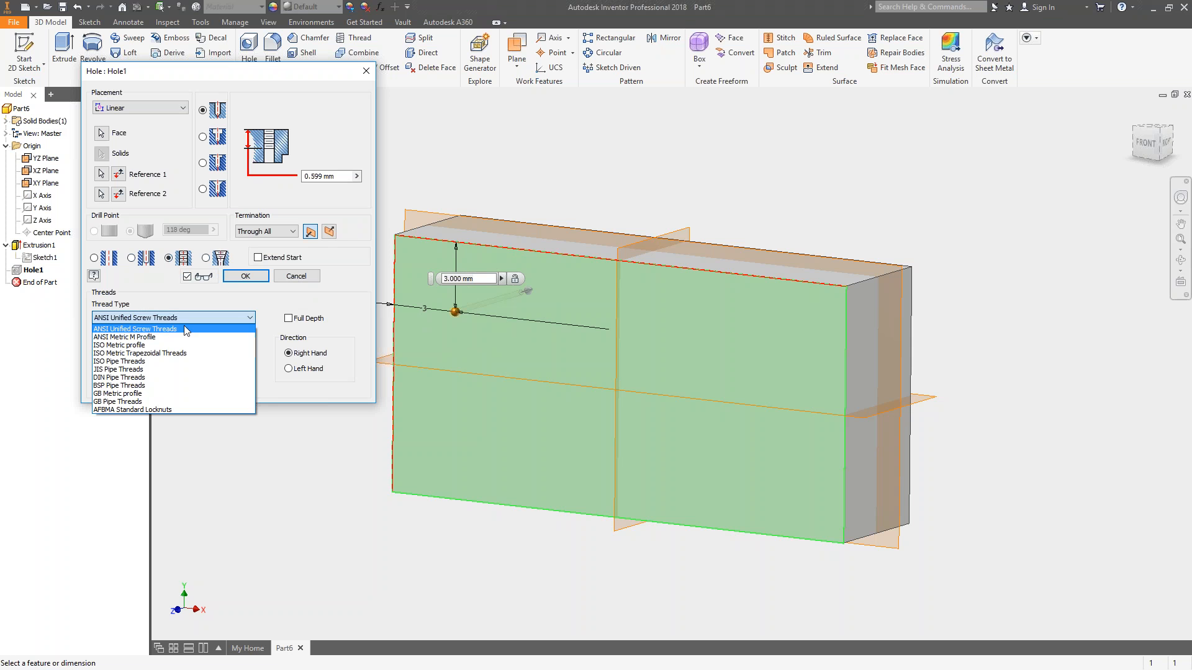
left_click(124, 337)
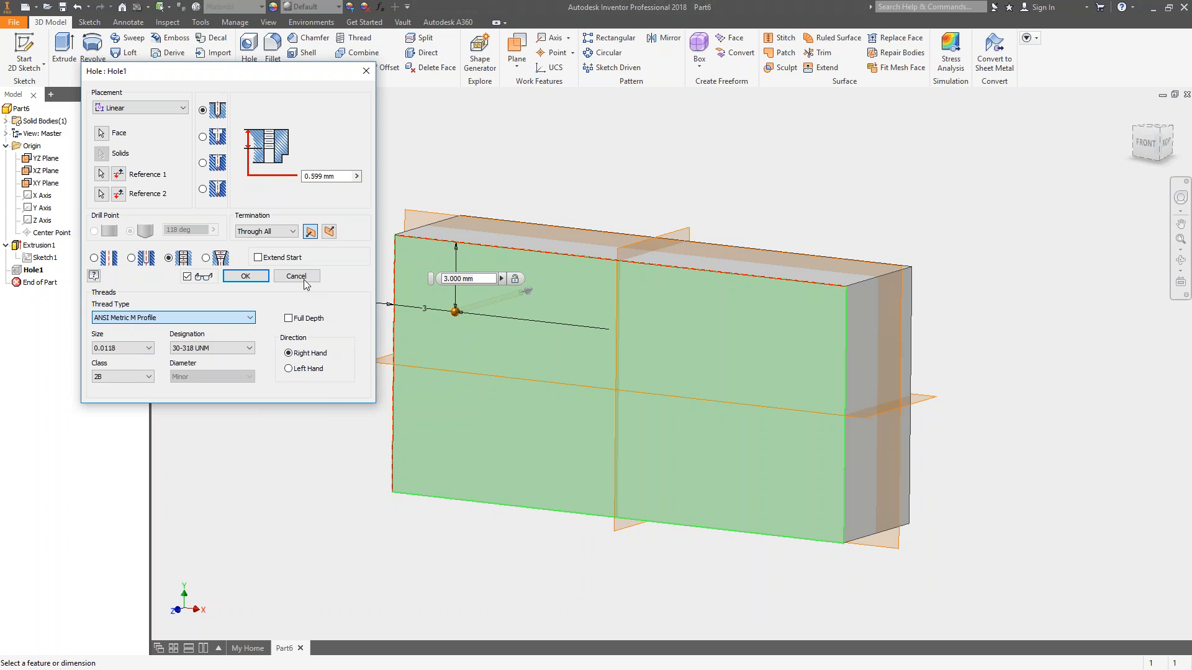
left_click(366, 72)
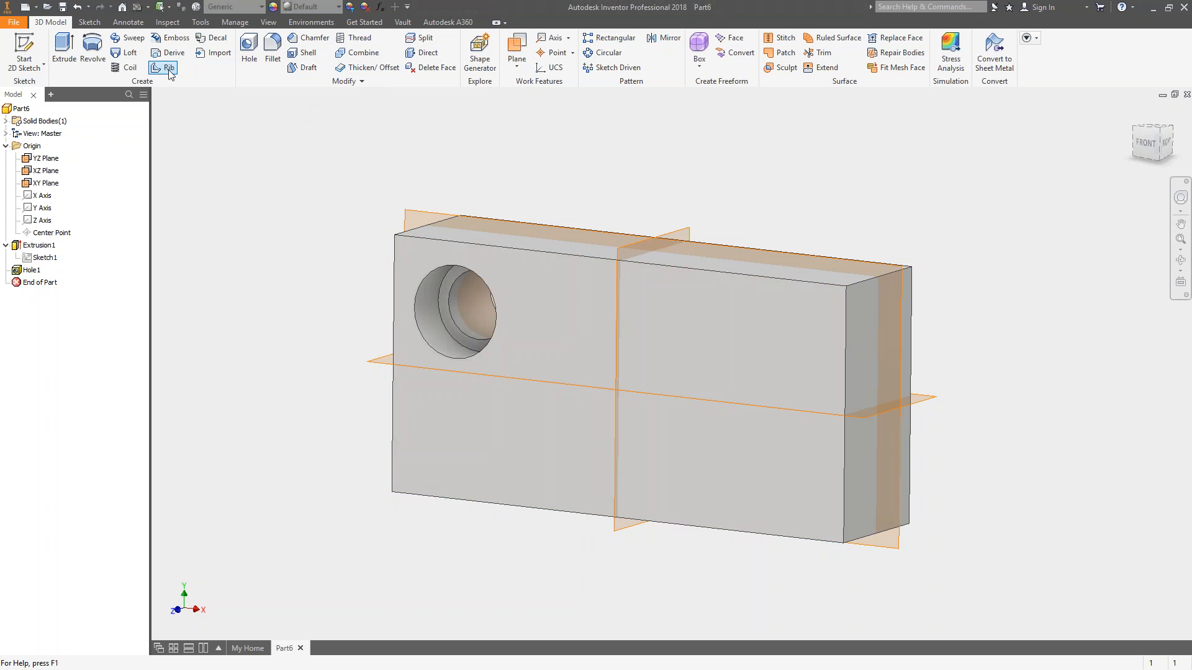
Step: Create a new part from the metric Standard (mm).ipt template and start a sketch on the XY Plane
left_click(25, 7)
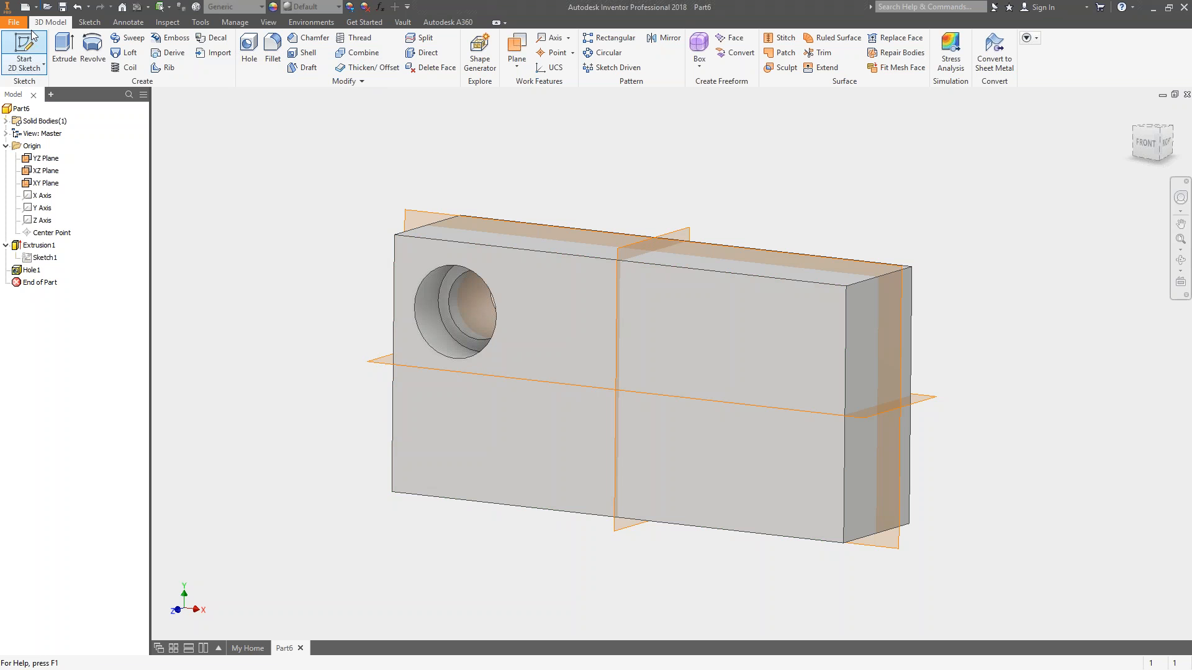
left_click(24, 7)
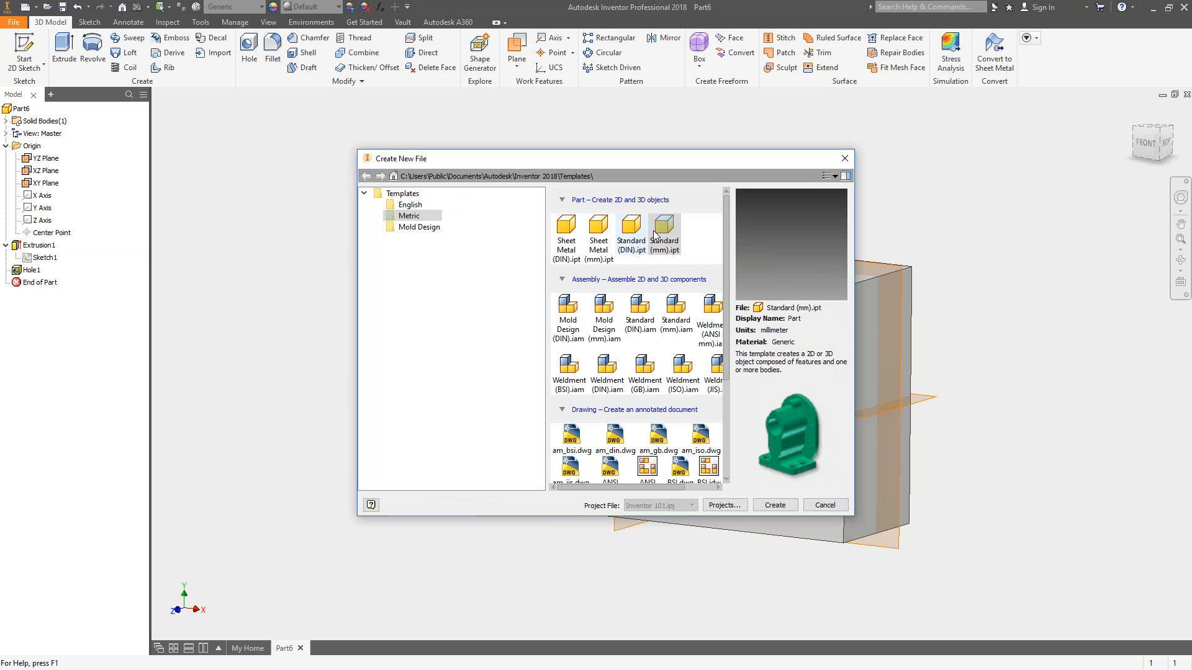
left_click(775, 505)
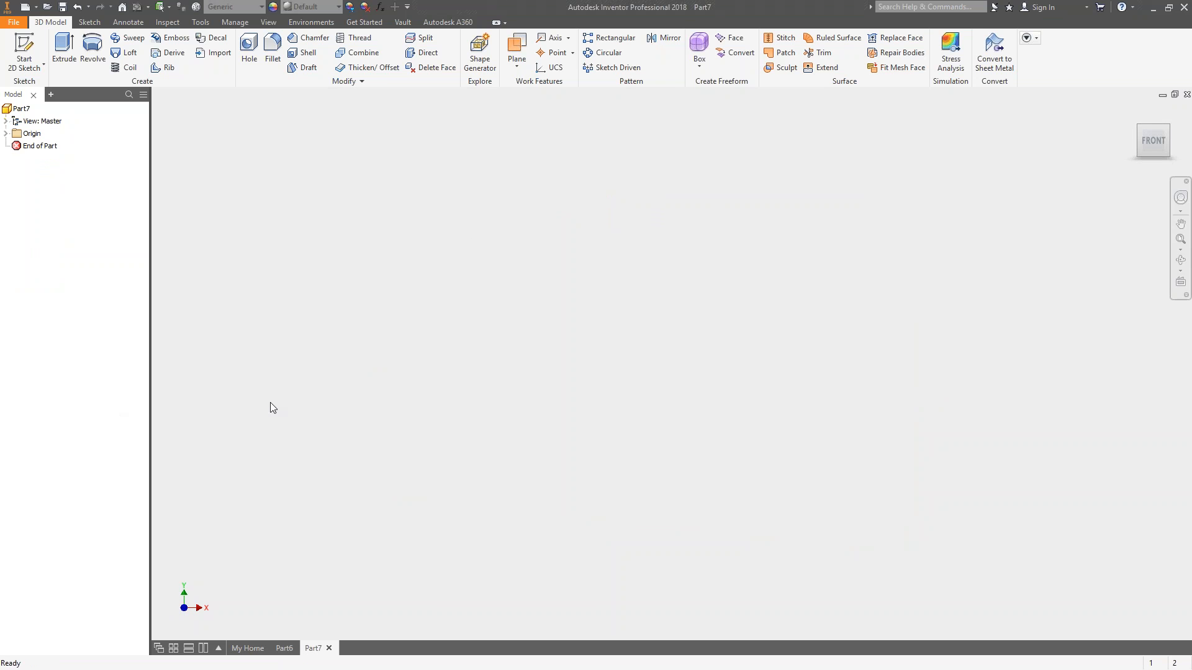
left_click(6, 134)
left_click(45, 171)
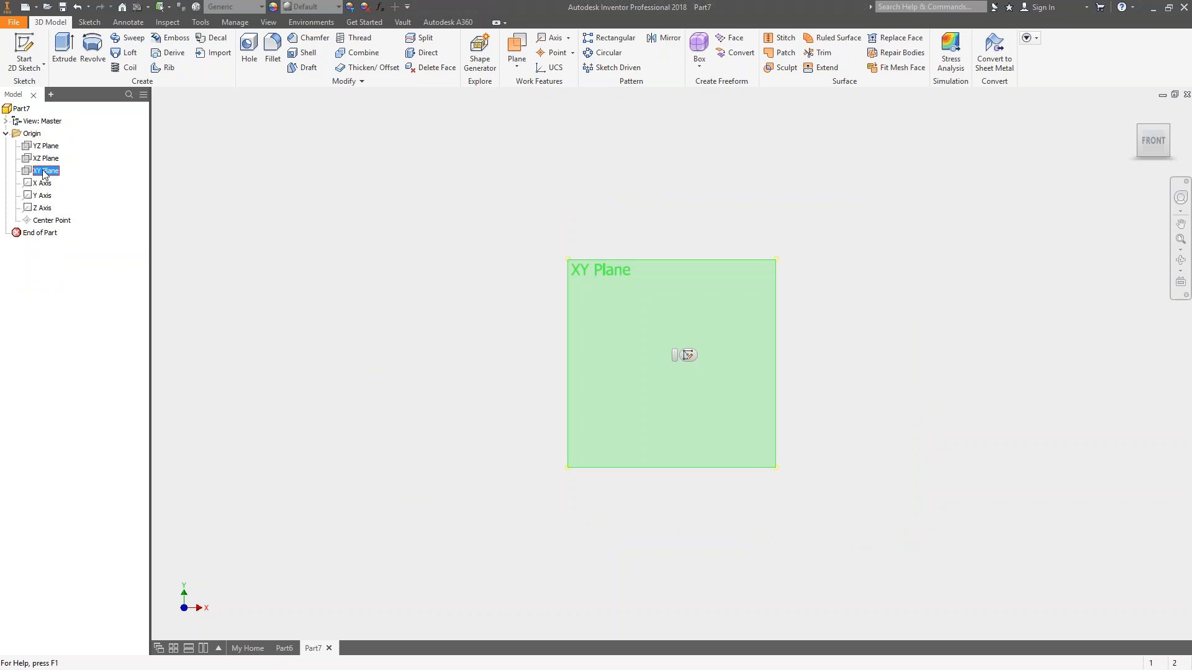
key("s")
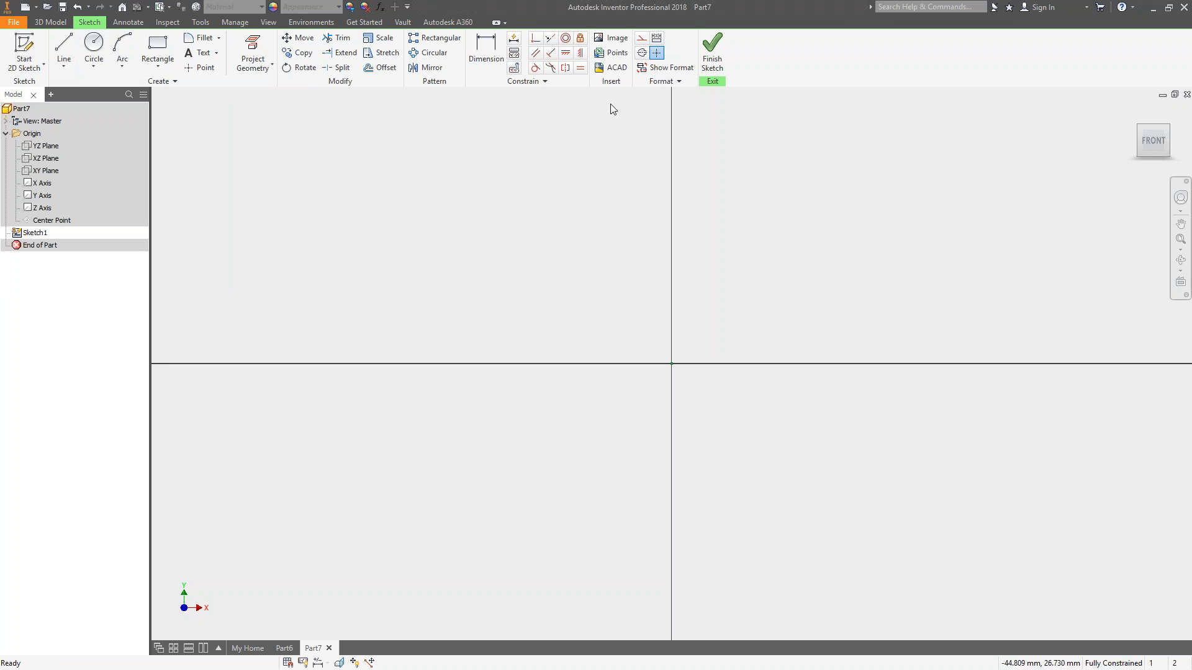
key("c")
left_click(65, 56)
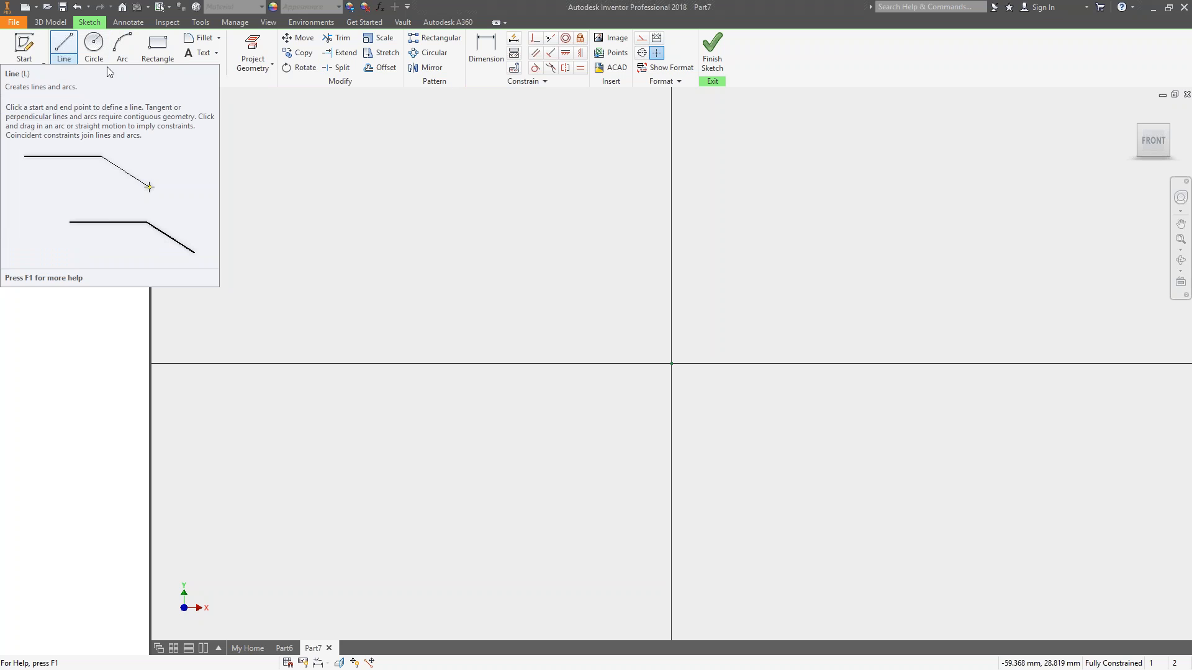
left_click(159, 48)
left_click(159, 48)
left_click(820, 477)
left_click(891, 202)
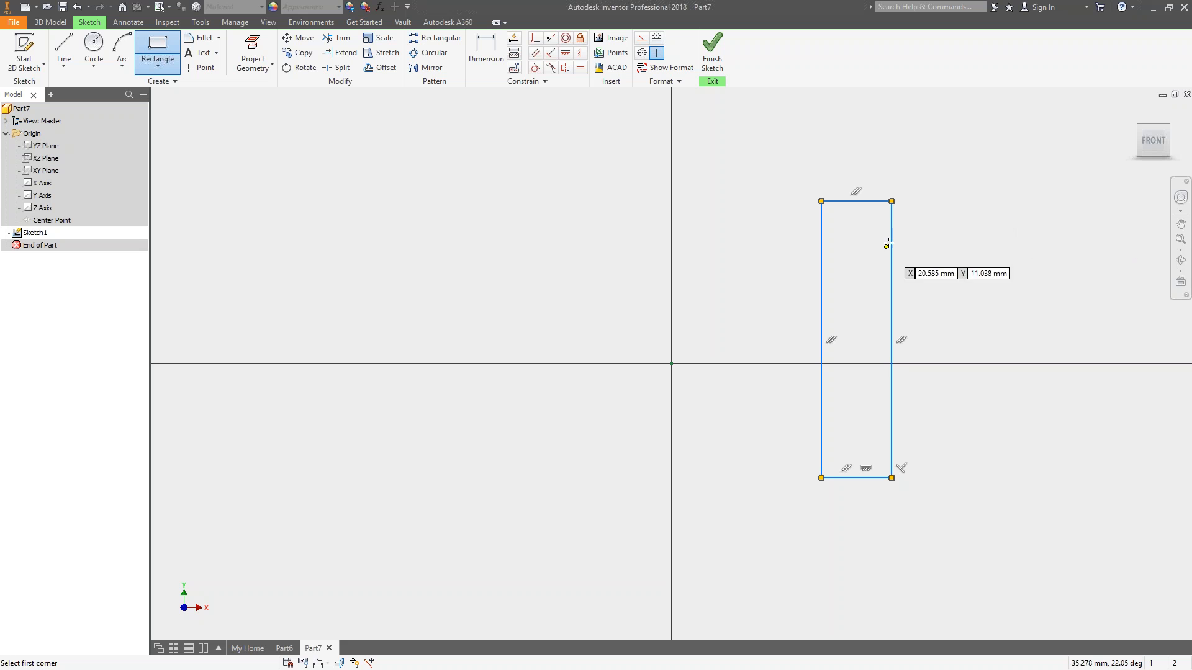
key("Escape")
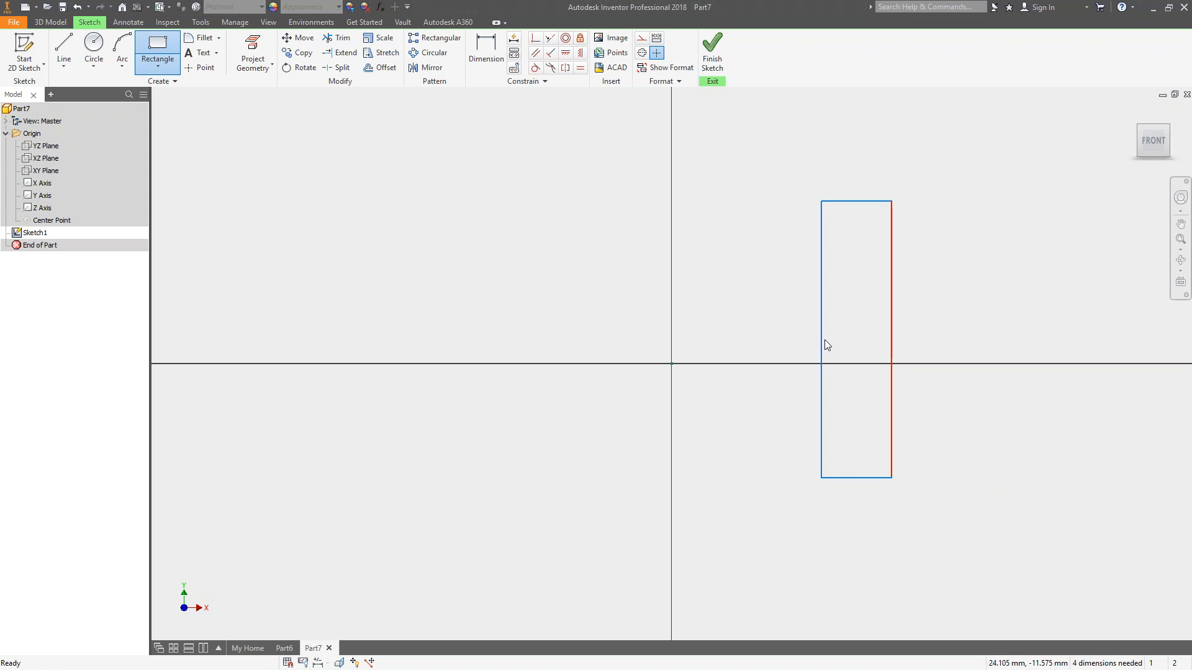
left_click_drag(923, 151, 776, 496)
key("Delete")
Step: Sketch a closed six-line profile about 15 mm tall right of the origin, with a sloped edge running down to a short step
left_click(64, 66)
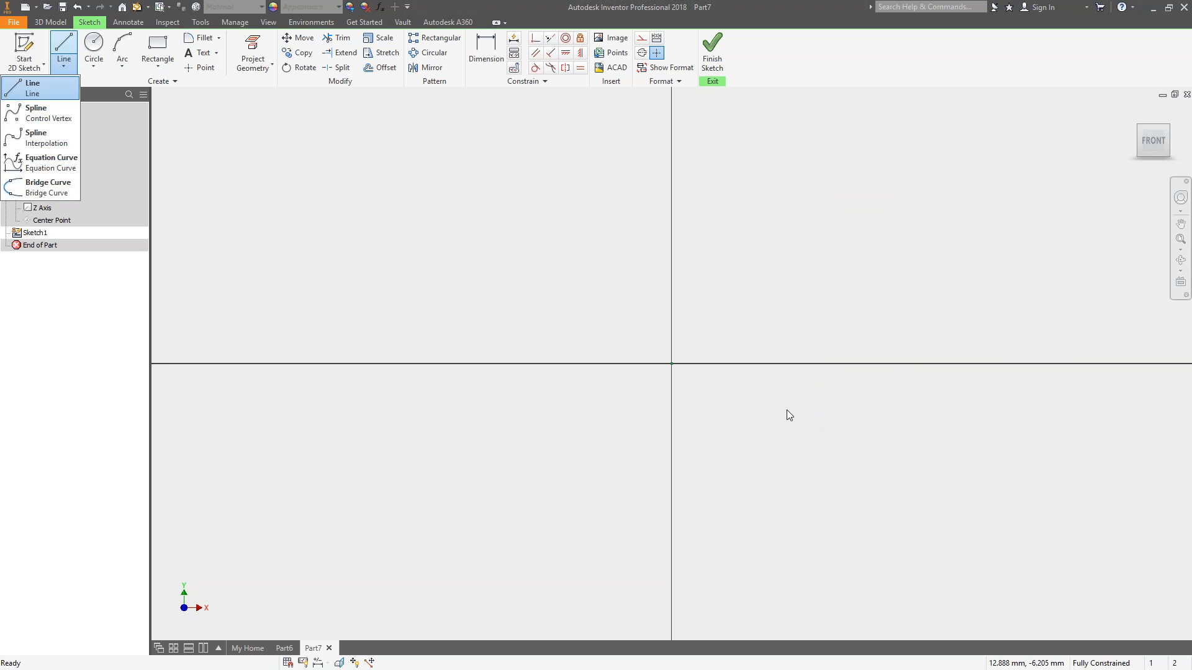
left_click(38, 88)
left_click(801, 450)
left_click(801, 295)
left_click(847, 295)
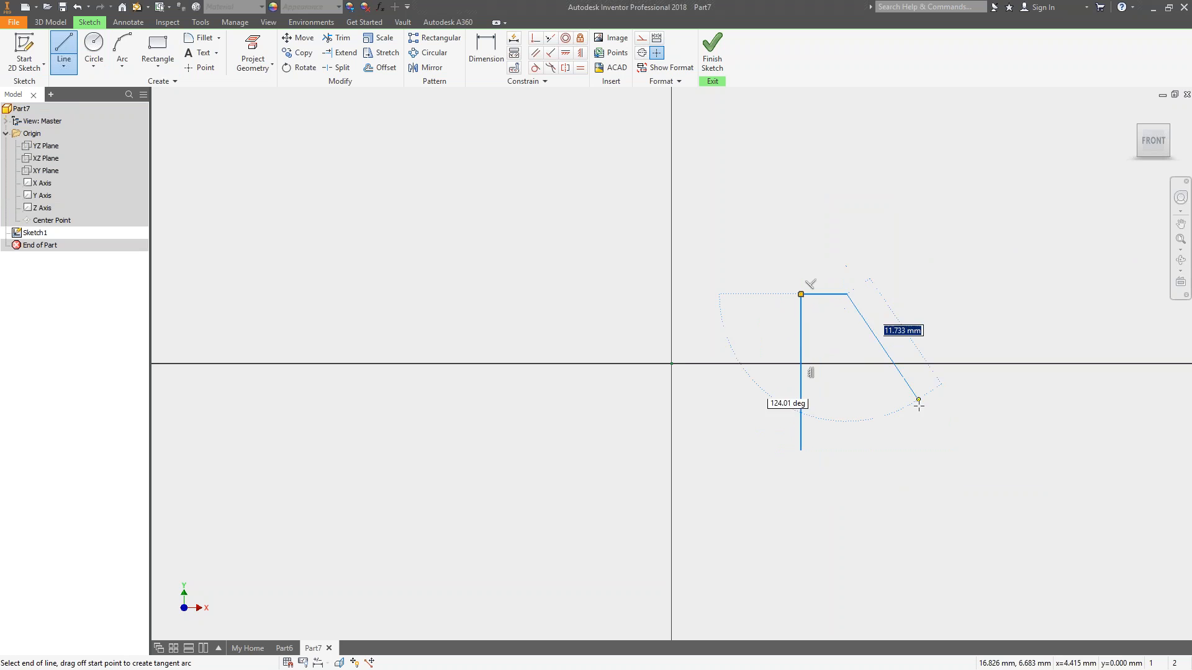
left_click(921, 412)
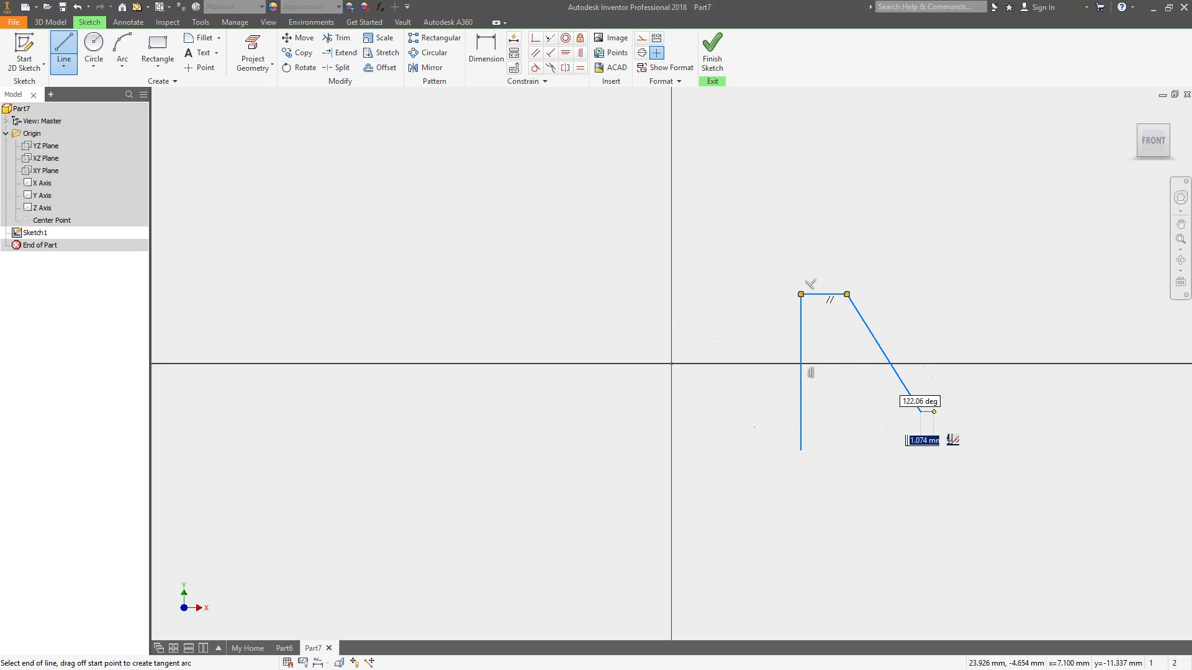
left_click(958, 412)
left_click(957, 450)
left_click(800, 450)
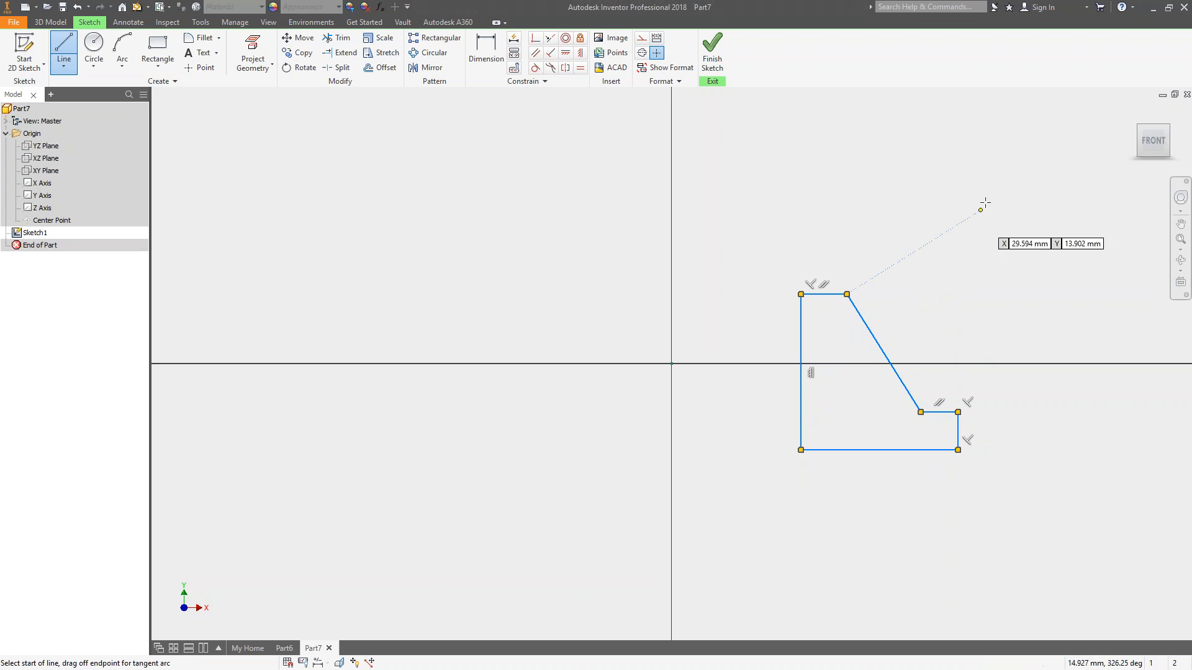
key("Escape")
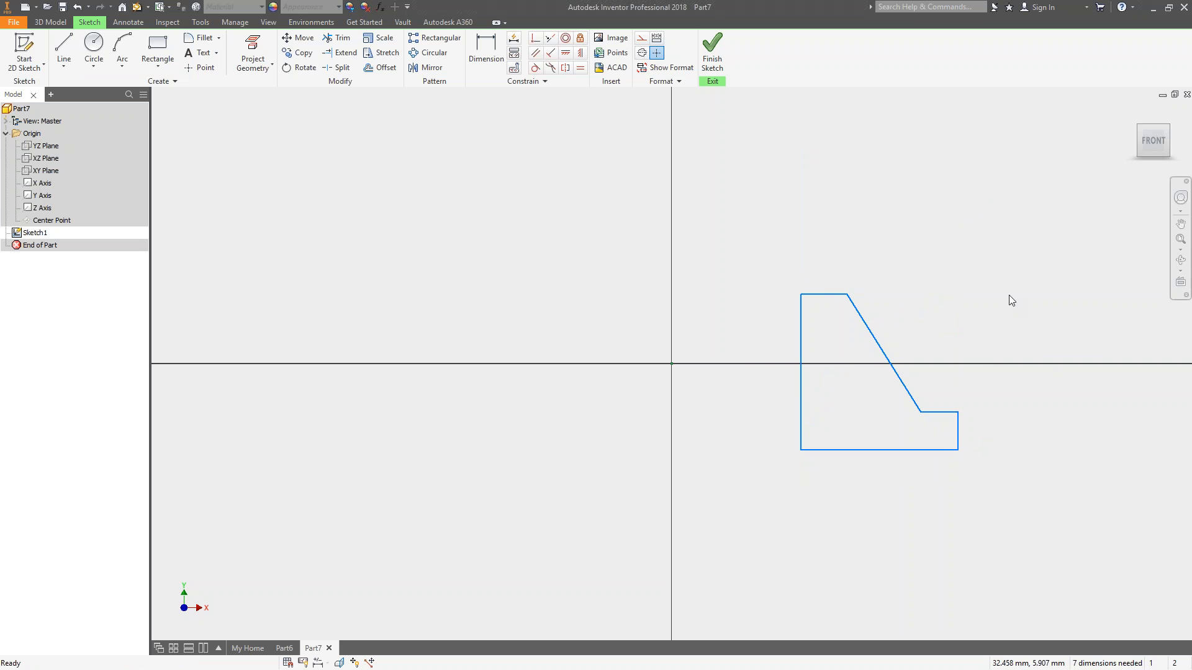
Step: Dimension the profile's left vertical edge at 14 mm and its top edge at 4 mm
key("d")
left_click(760, 361)
type("14")
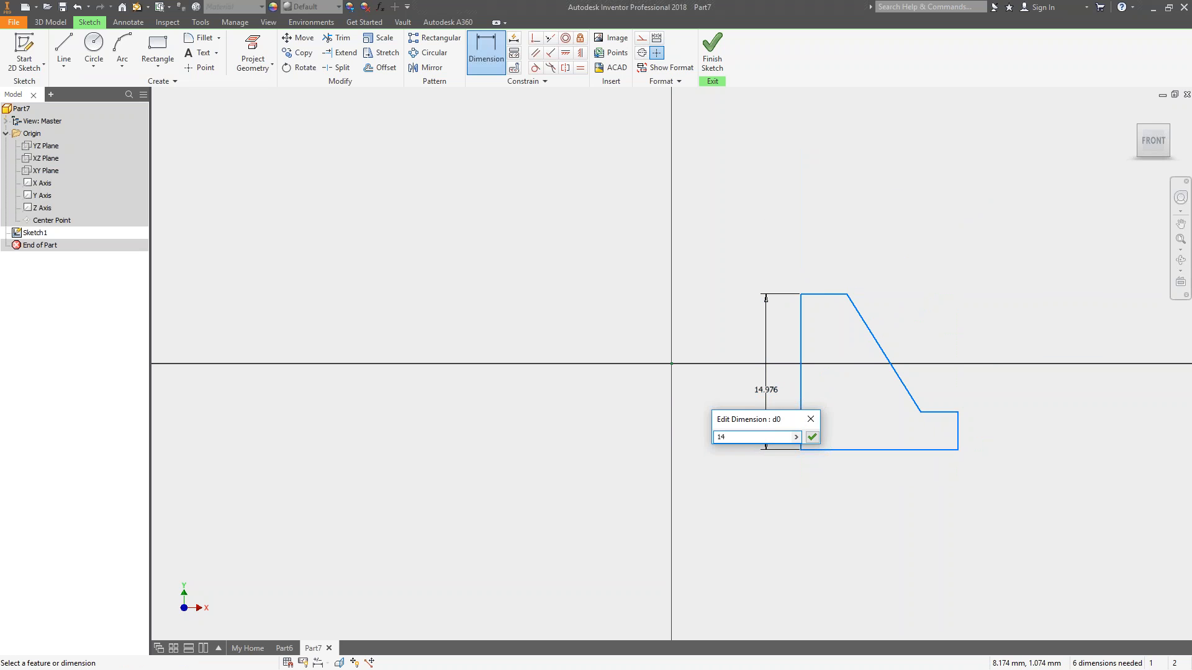
key("Return")
left_click(814, 300)
left_click(813, 284)
type("4")
key("Return")
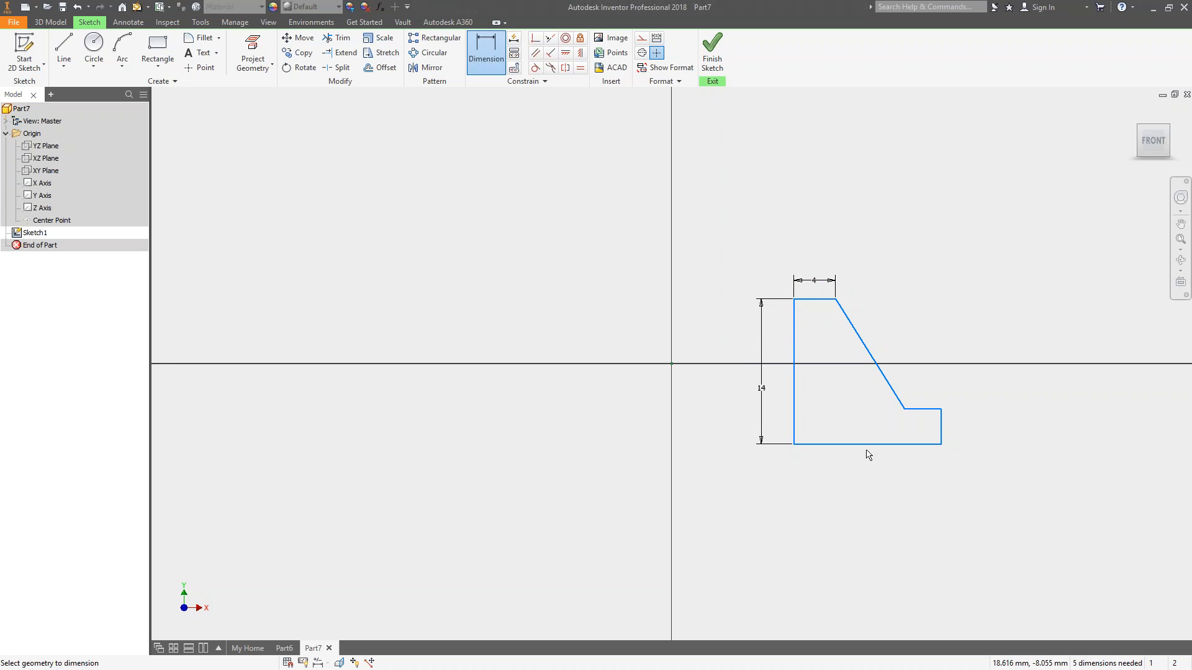
Step: Dimension the profile's bottom edge at 15 mm and its short right vertical edge at 4 mm
left_click(865, 446)
left_click(863, 470)
type("5")
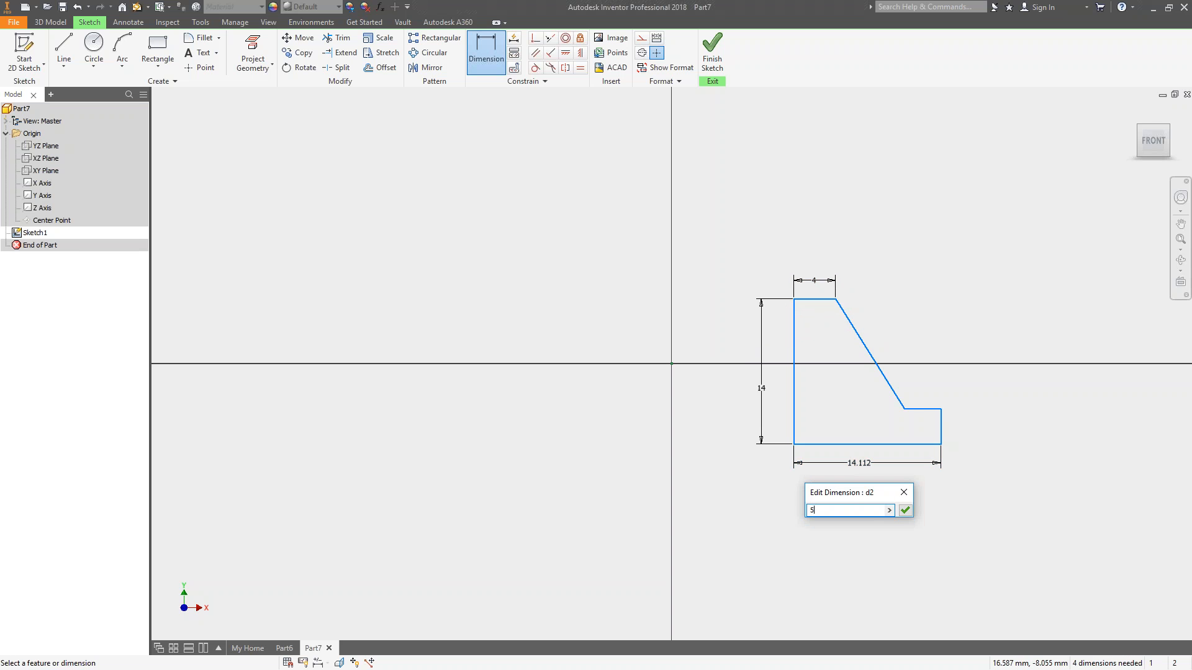
key("Return")
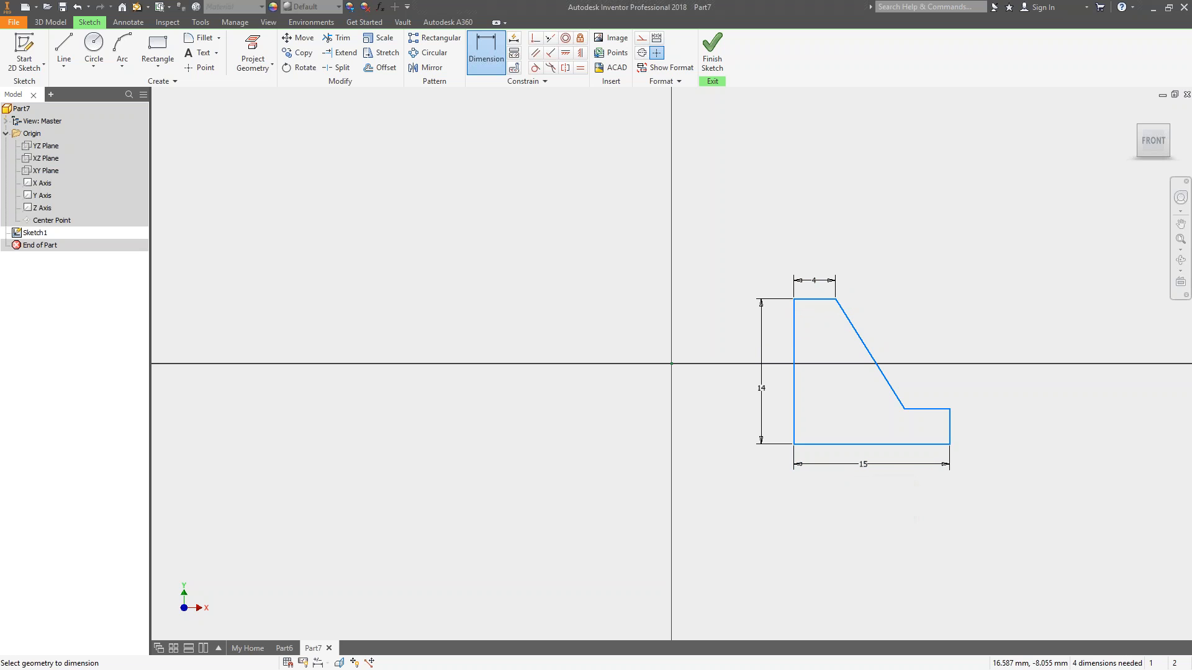
left_click(950, 431)
left_click(972, 428)
key("Return")
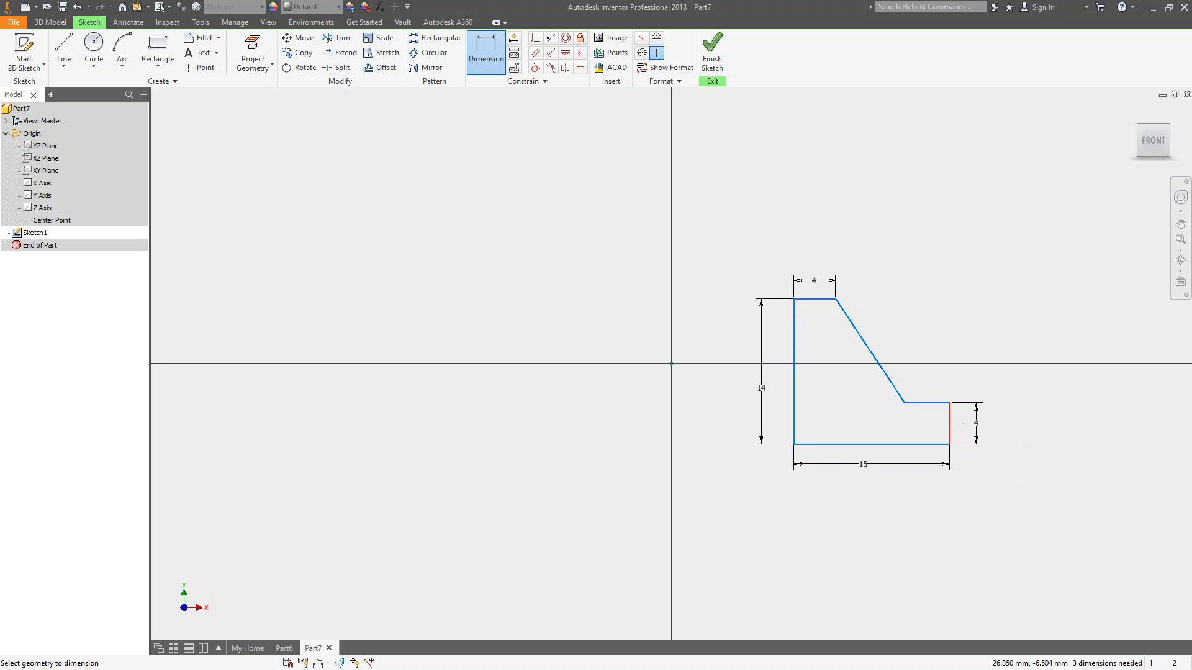
Step: Dimension the horizontal step at the foot of the sloped edge at 4 mm
left_click(928, 408)
left_click(914, 389)
type("4.3625499")
key("Return")
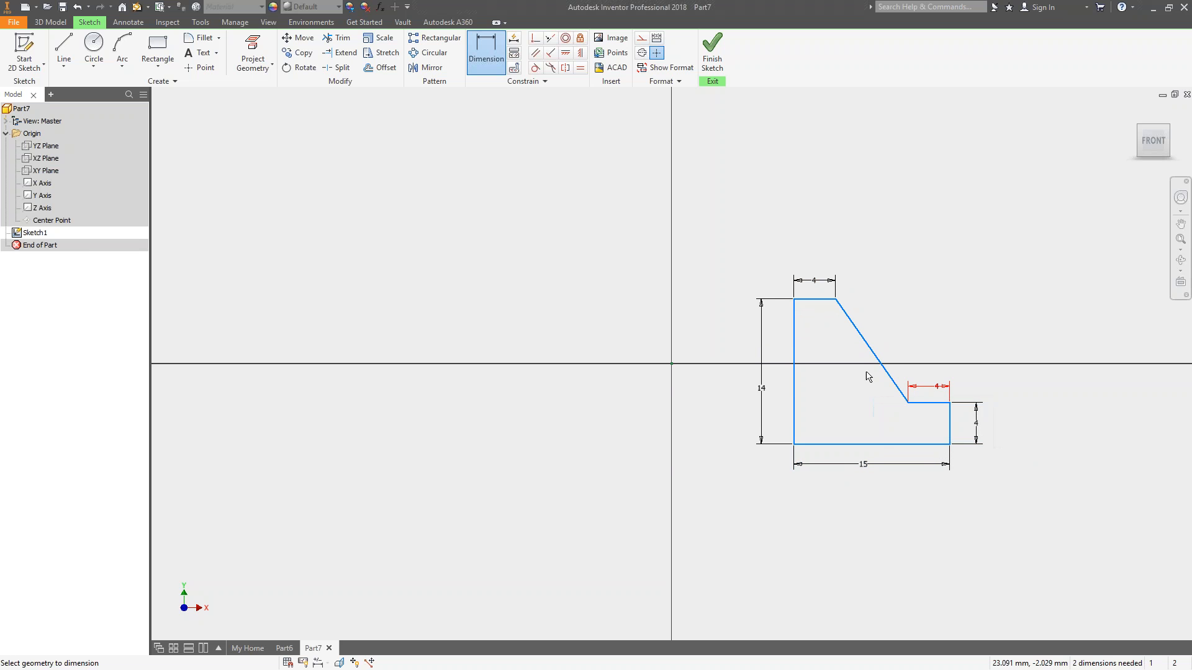
Step: Add a driven angular dimension between the sloped edge and the horizontal step, and check whether its value can be edited
left_click(902, 394)
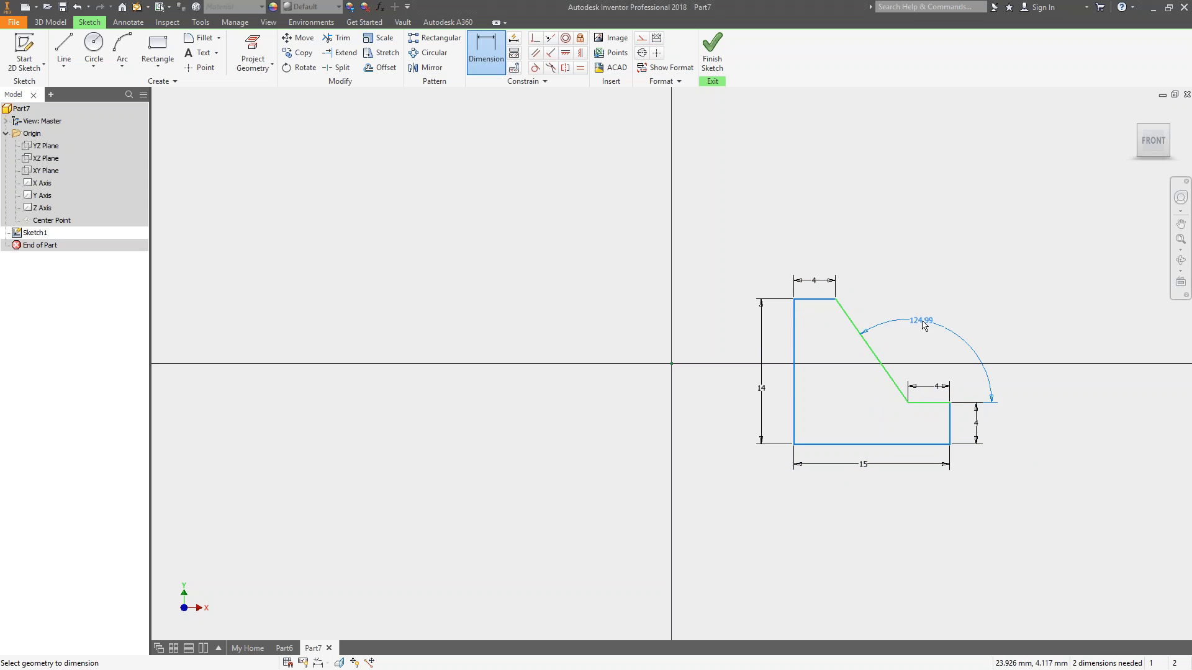
left_click(947, 309)
left_click_drag(222, 32, 684, 146)
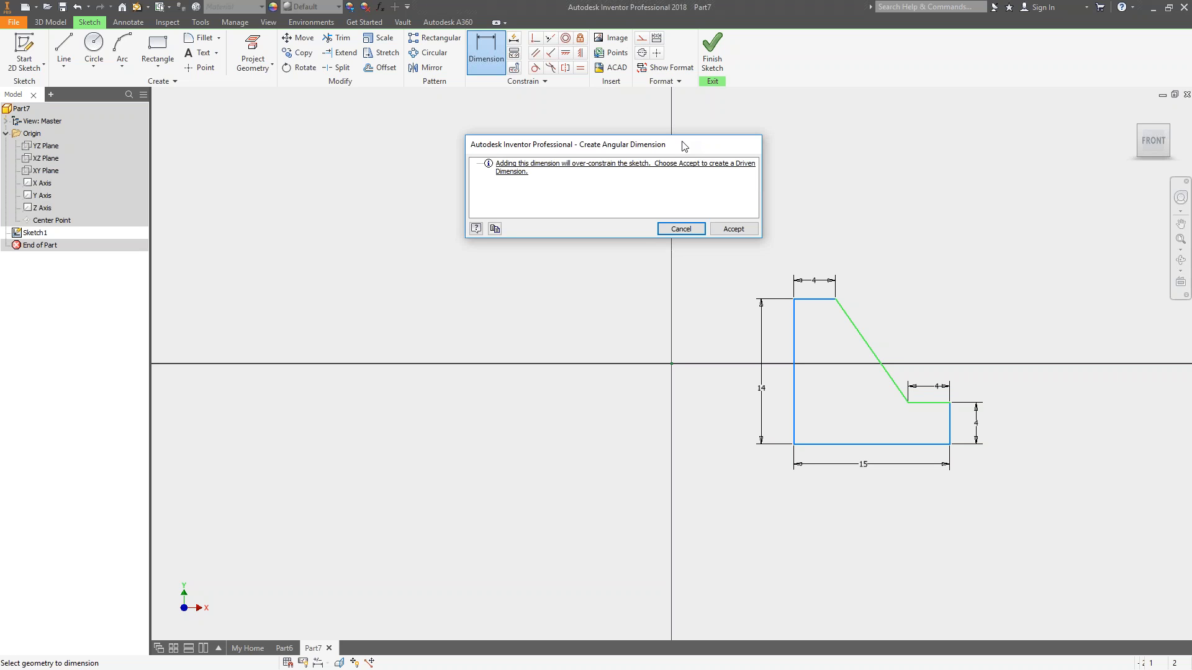
left_click(733, 229)
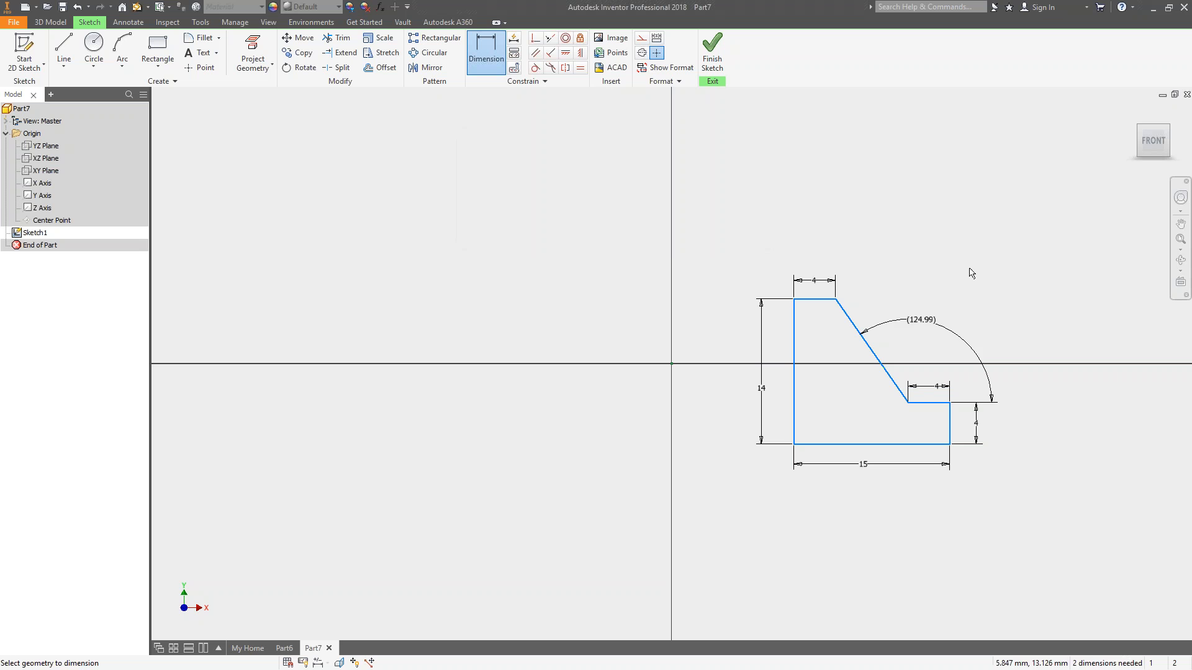
left_click(924, 327)
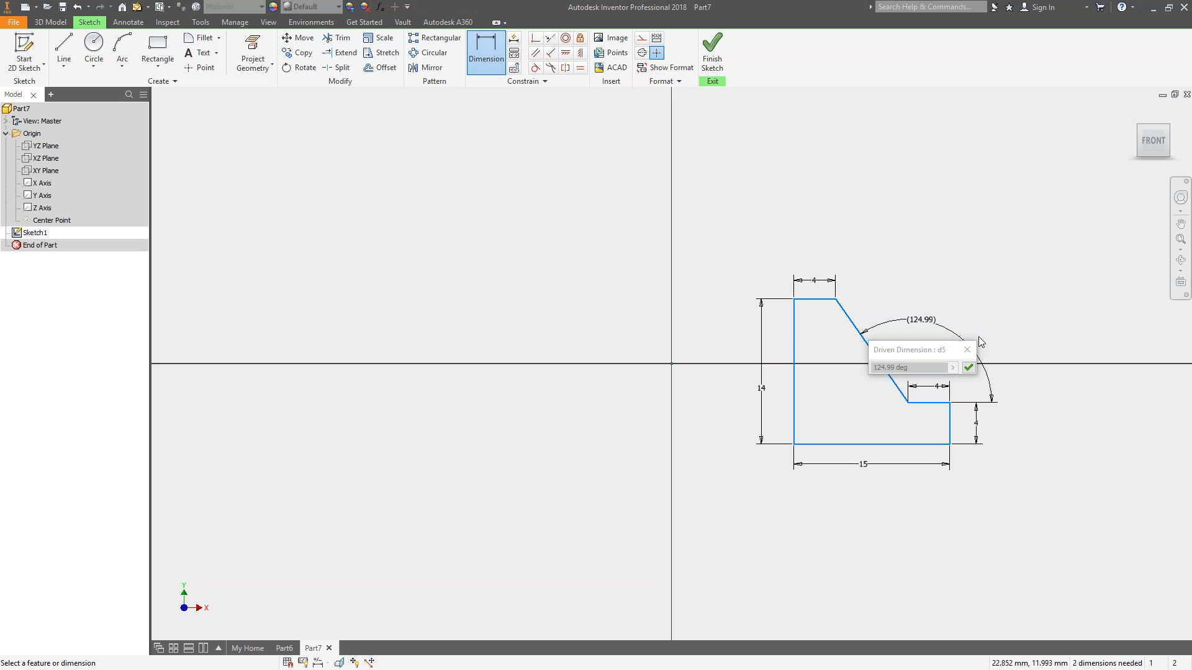
left_click(967, 350)
Step: Set the lengths of the profile's top edge and the horizontal step to 3 mm each
left_click(820, 283)
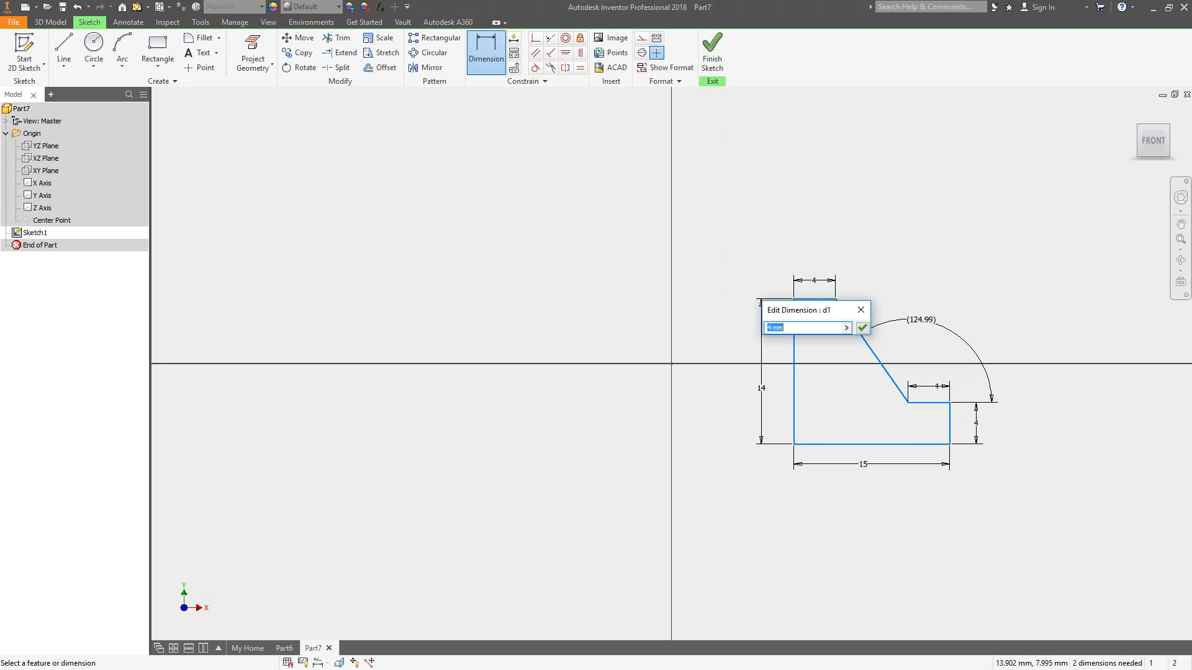
type("3")
key("Return")
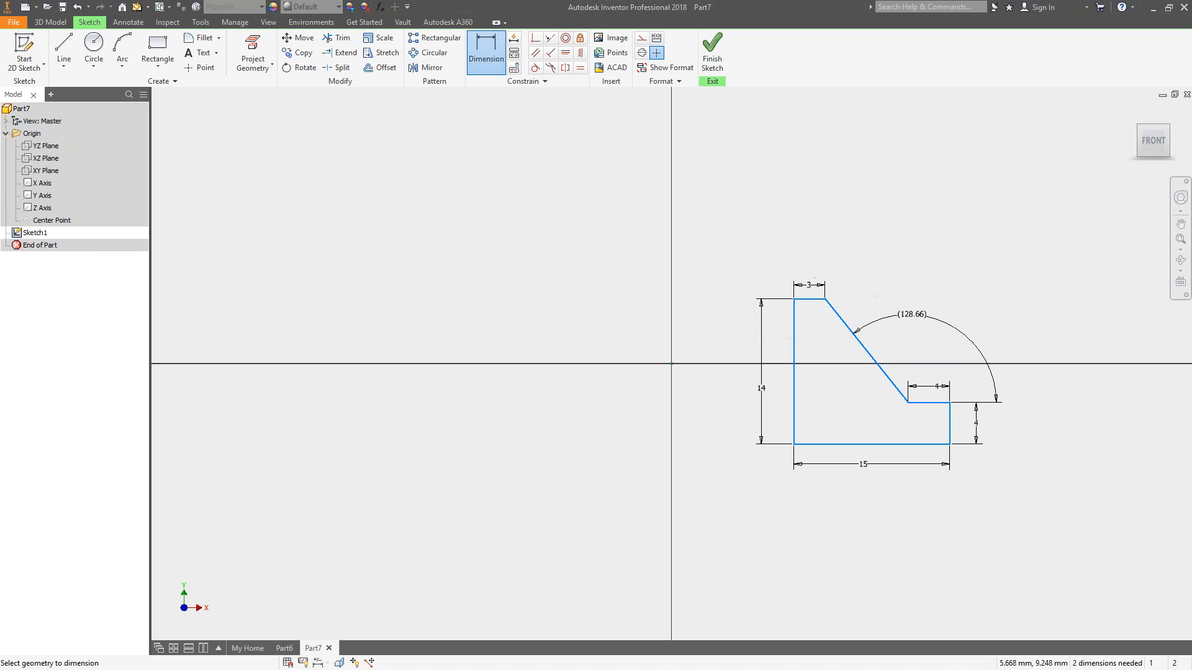
left_click(928, 386)
type("3")
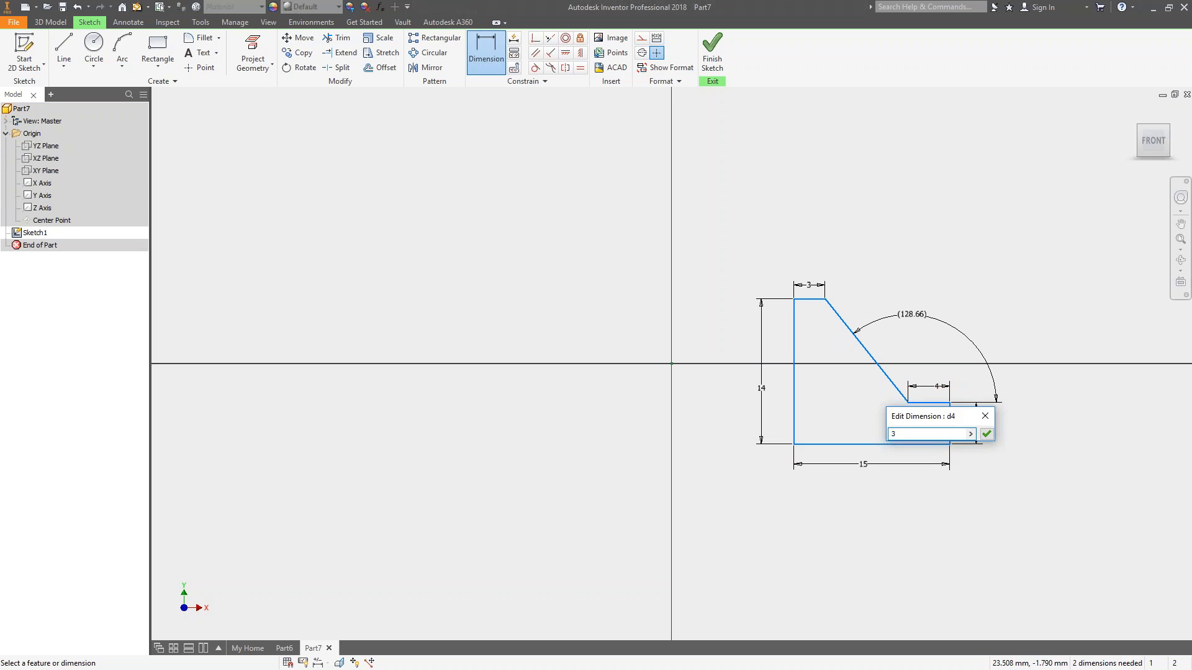
key("Return")
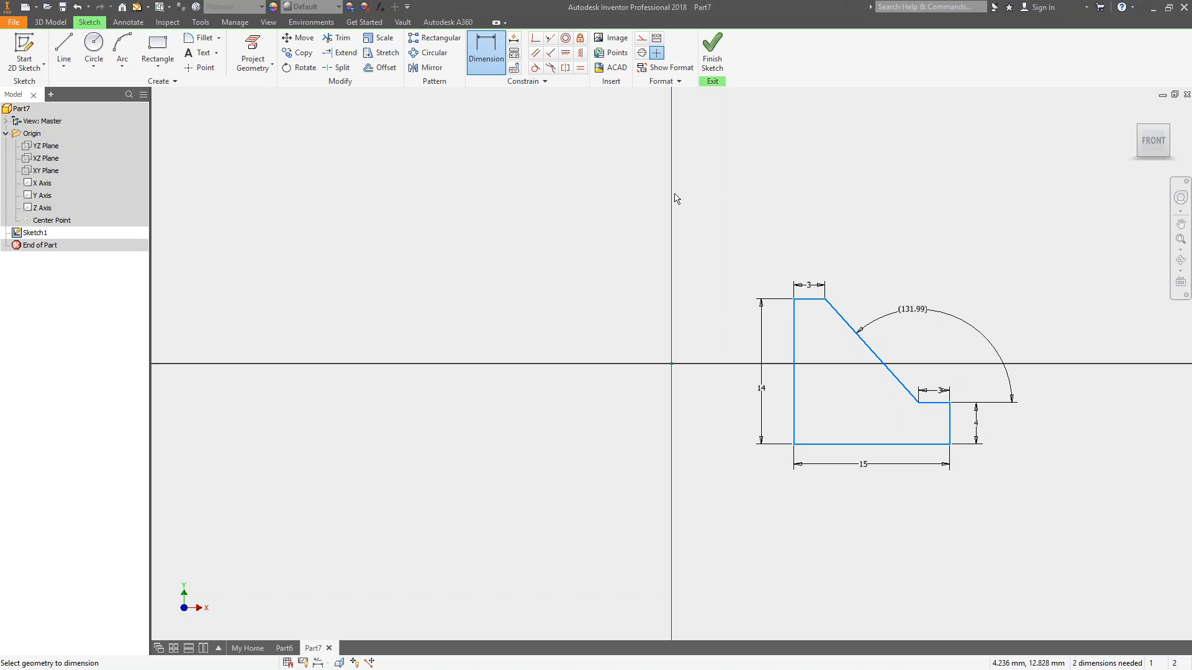
Step: Constrain the profile's lower-left corner to lie horizontally level with the sketch origin
left_click(565, 53)
left_click(673, 369)
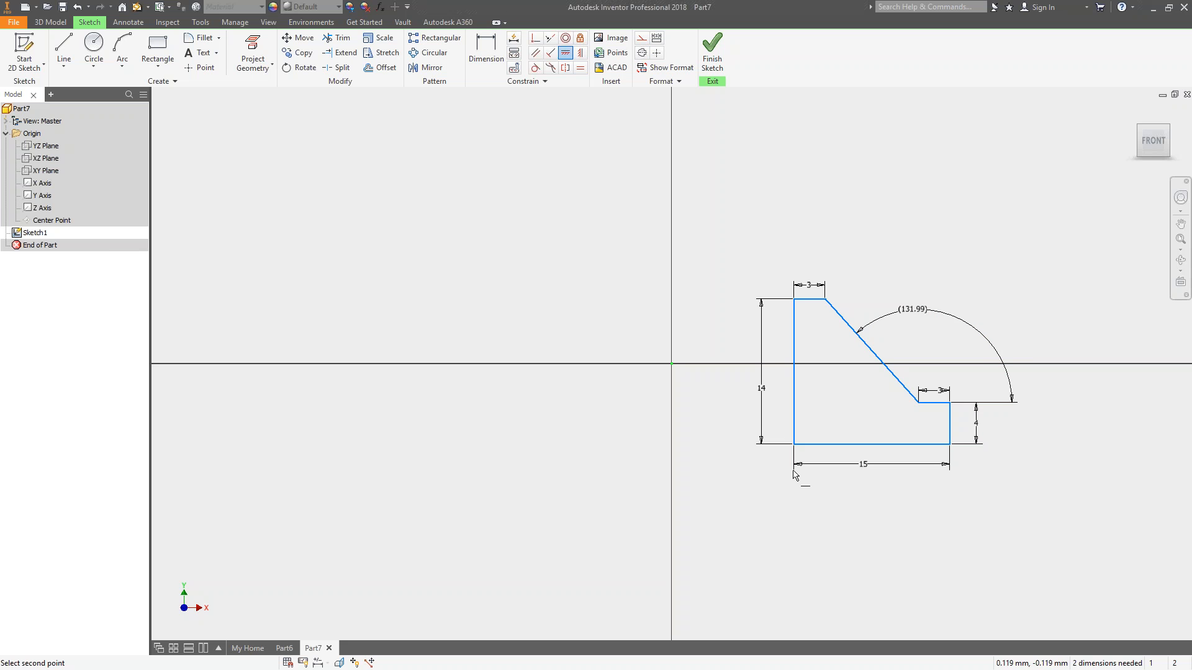
left_click(795, 444)
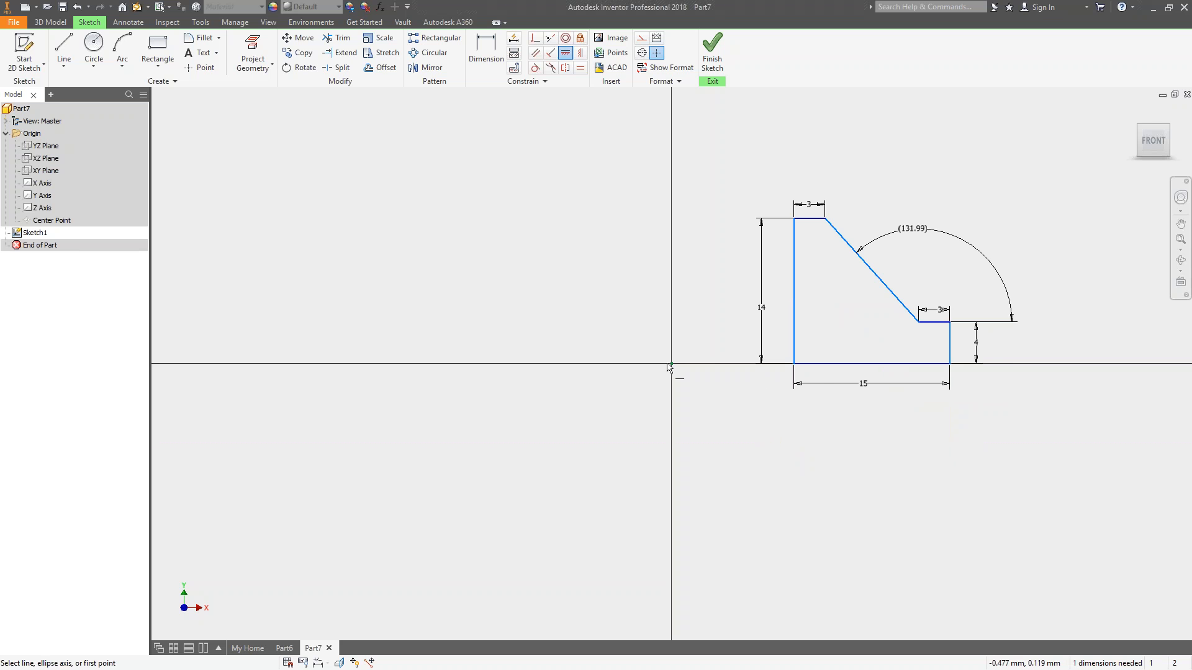
Step: Draw a vertical line about 30 mm long upward from the sketch origin
scroll(745, 408, "down", 2)
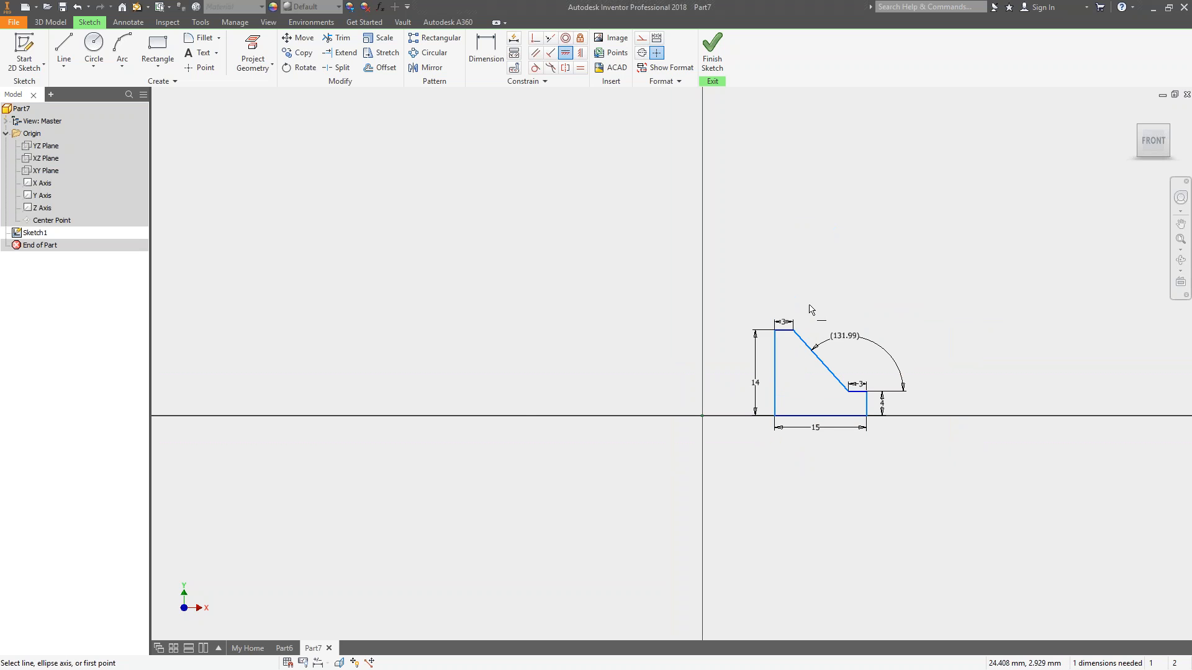
left_click(64, 46)
left_click(705, 415)
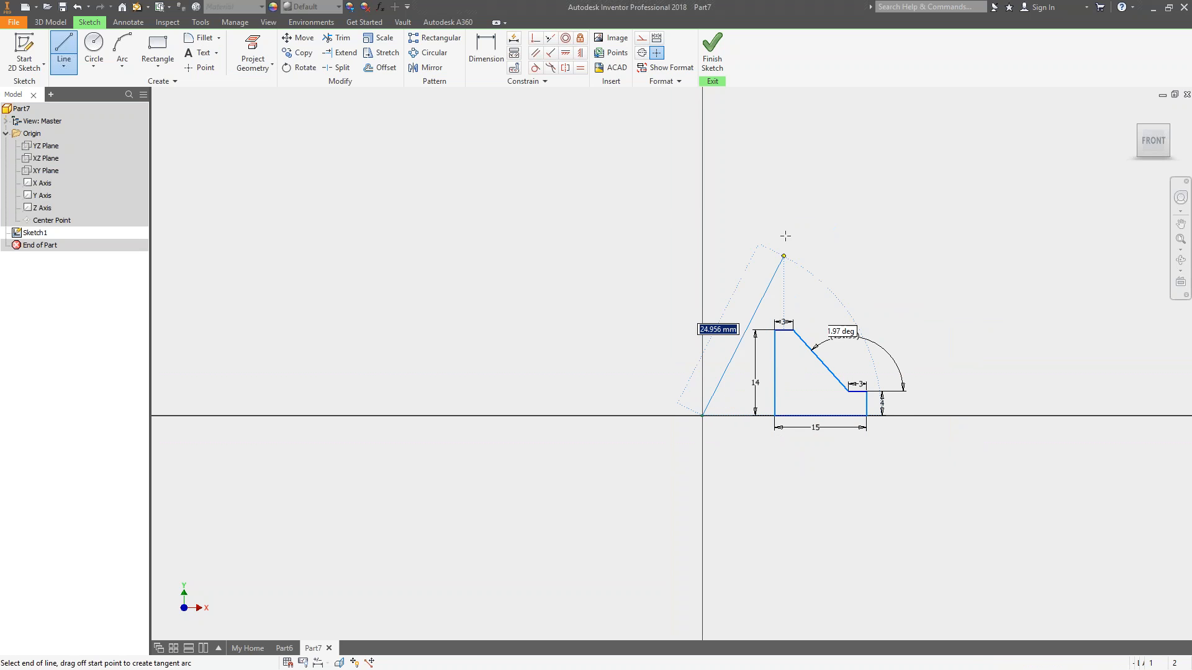
left_click(701, 228)
key("Escape")
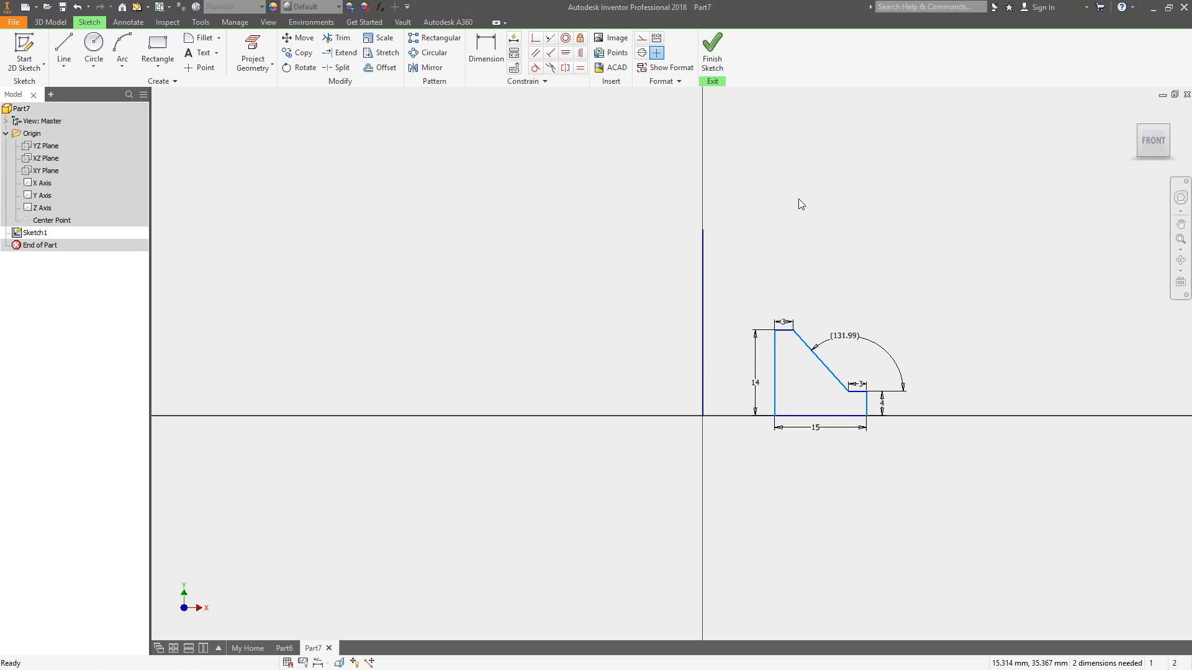
key("r")
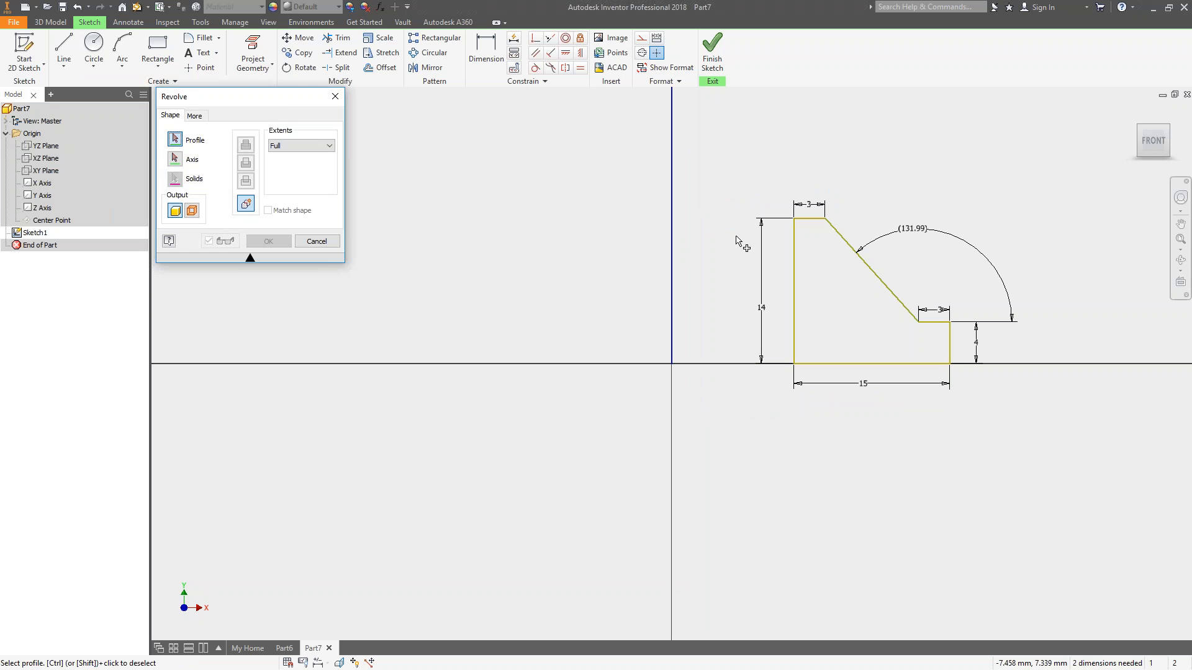
left_click(880, 324)
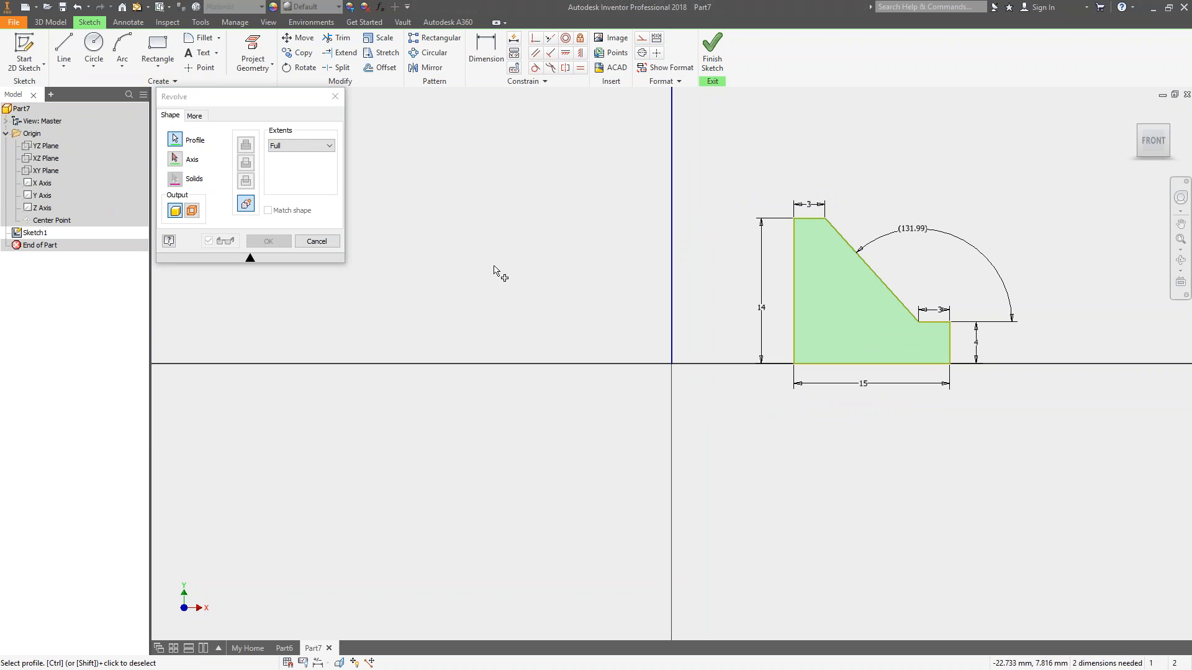
key("Escape")
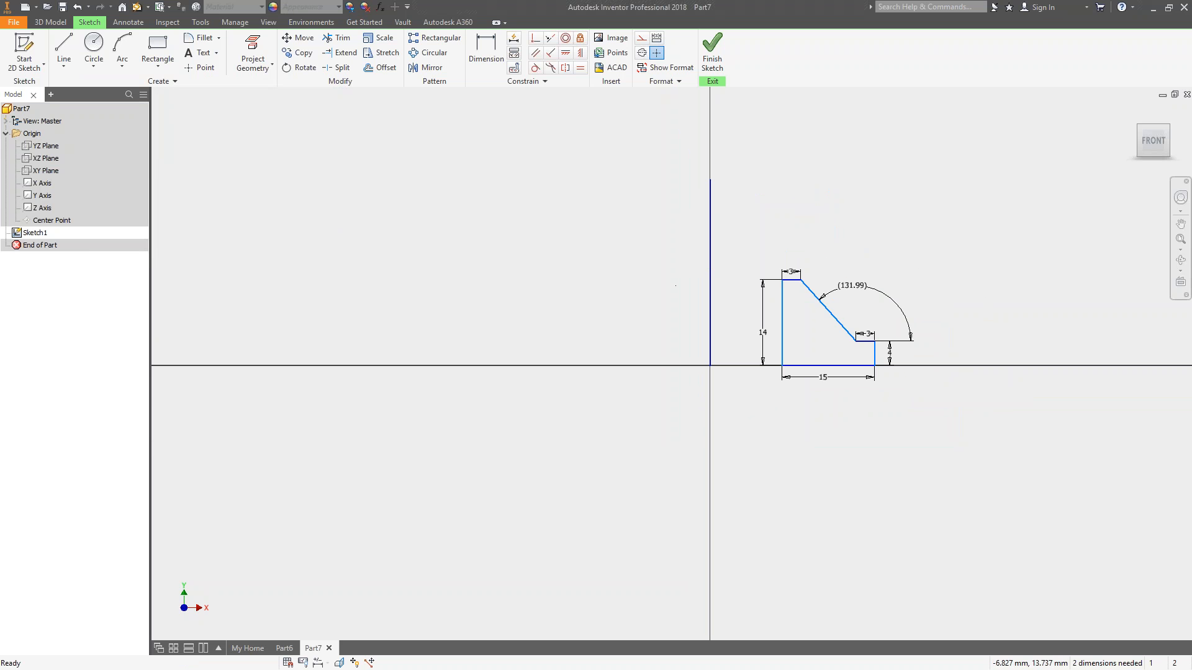
Step: Convert the vertical line at the origin to a centerline
left_click_drag(740, 217, 668, 260)
left_click(710, 239)
left_click(710, 232)
left_click(646, 53)
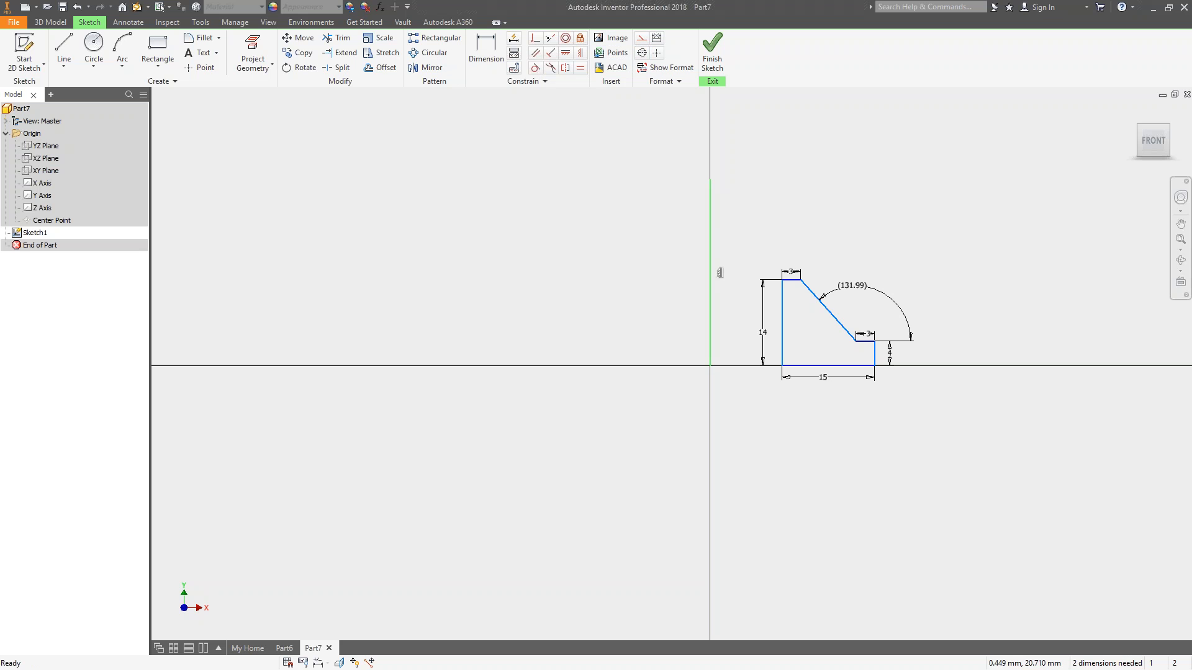
left_click(657, 53)
Step: Add a 23 mm diameter dimension between the centerline and the profile's tall inner vertical edge
key("d")
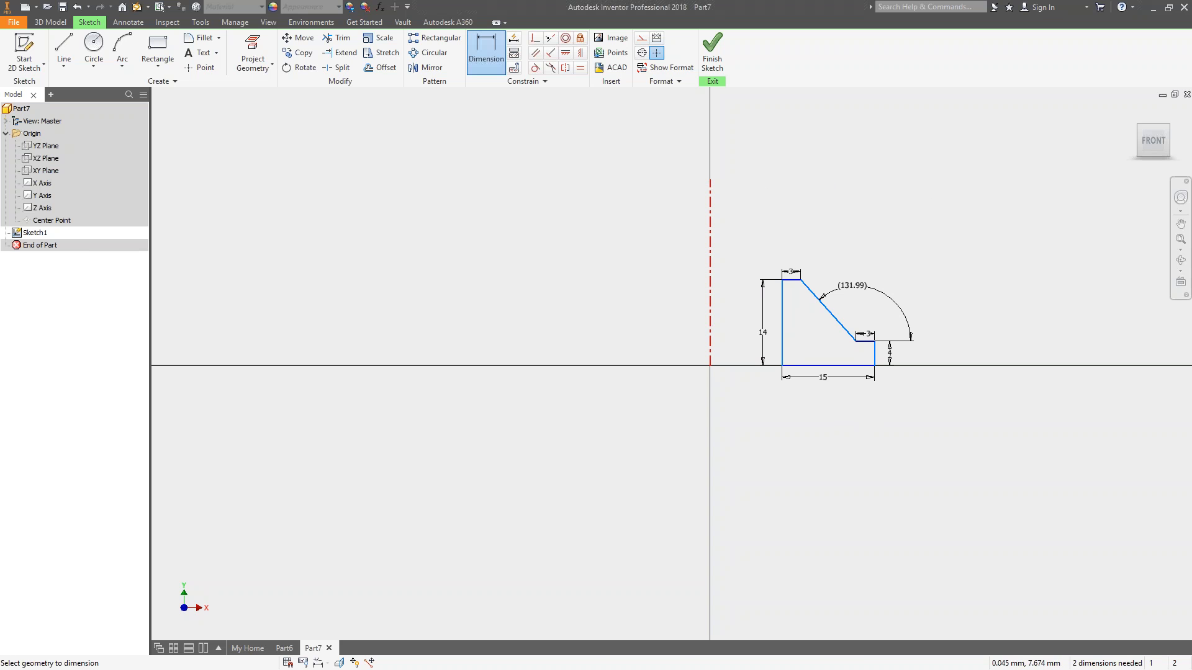
left_click(710, 326)
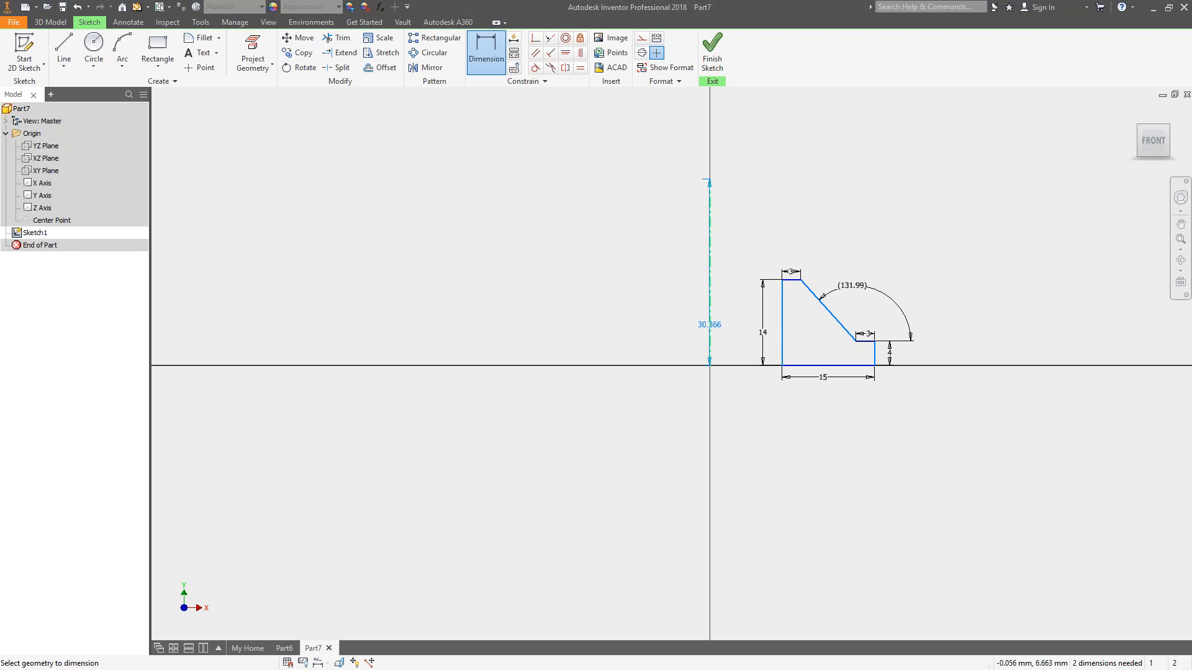
left_click(783, 329)
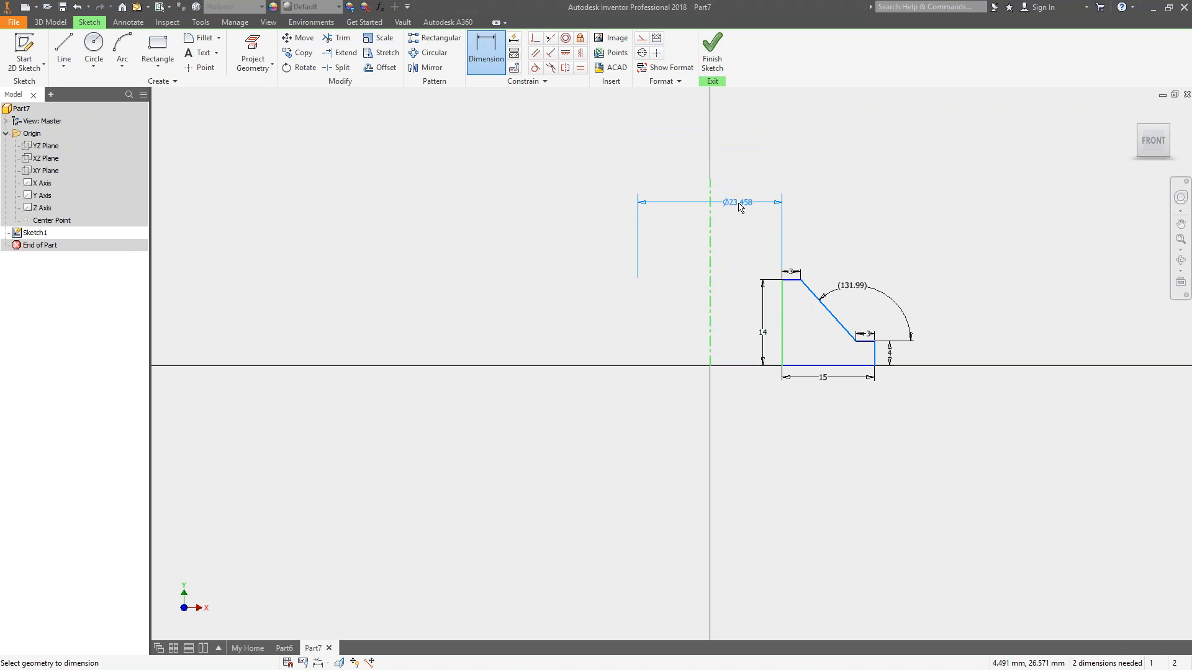
left_click(739, 207)
type("23")
key("Return")
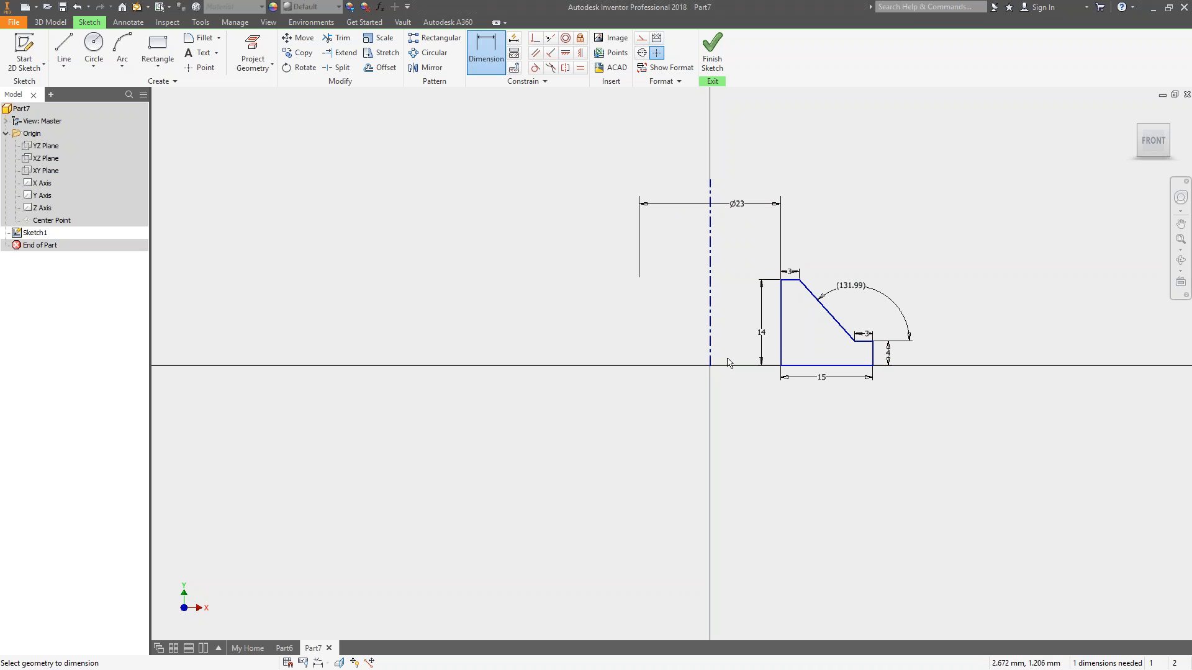
Step: Delete the 15 mm dimension from the profile's bottom edge
left_click(821, 378)
key("Escape")
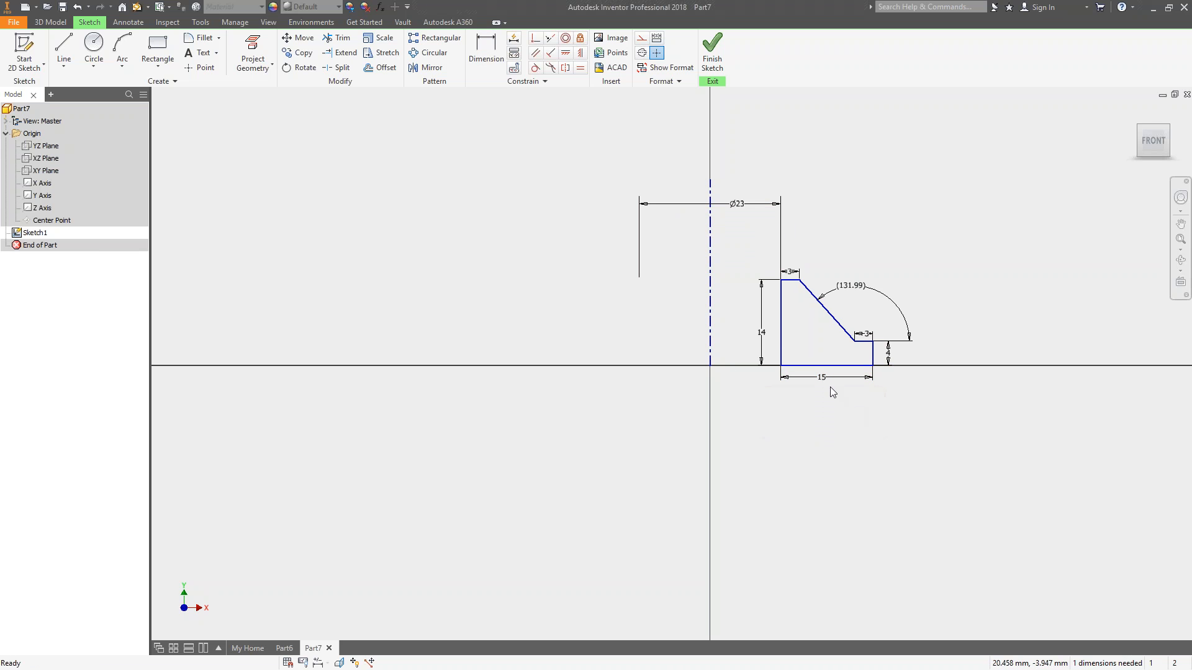
left_click(827, 380)
key("Delete")
Step: Add a 53 mm diameter dimension between the centerline and the profile's short outer vertical edge
key("d")
left_click(710, 353)
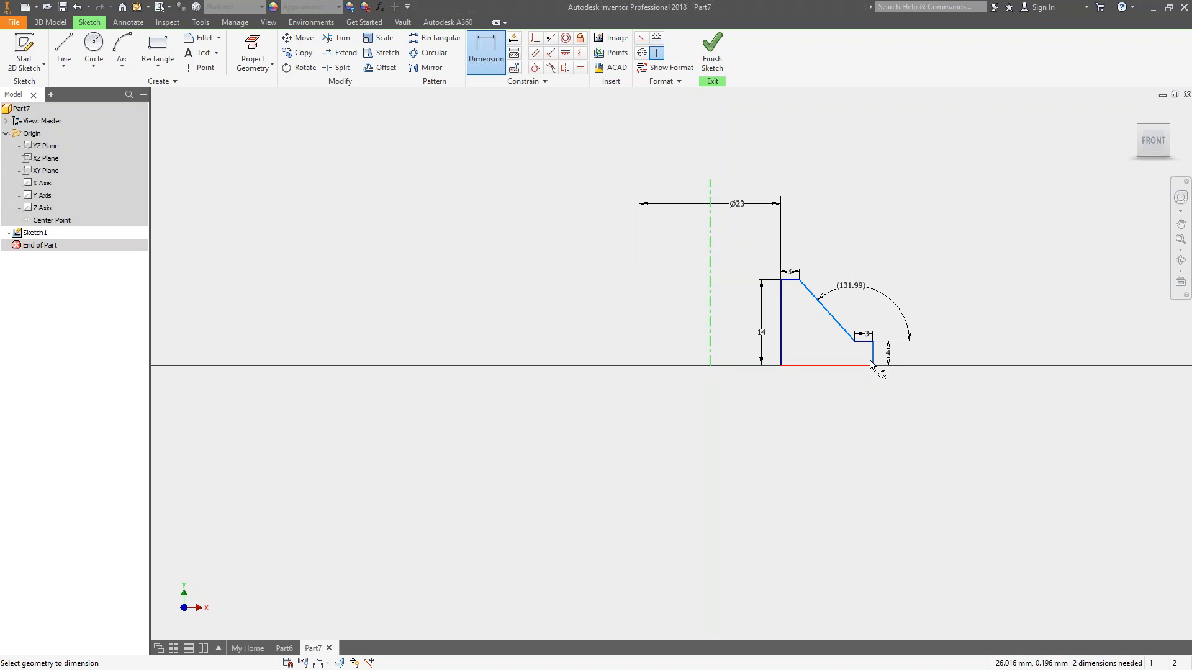
left_click(873, 355)
left_click(807, 404)
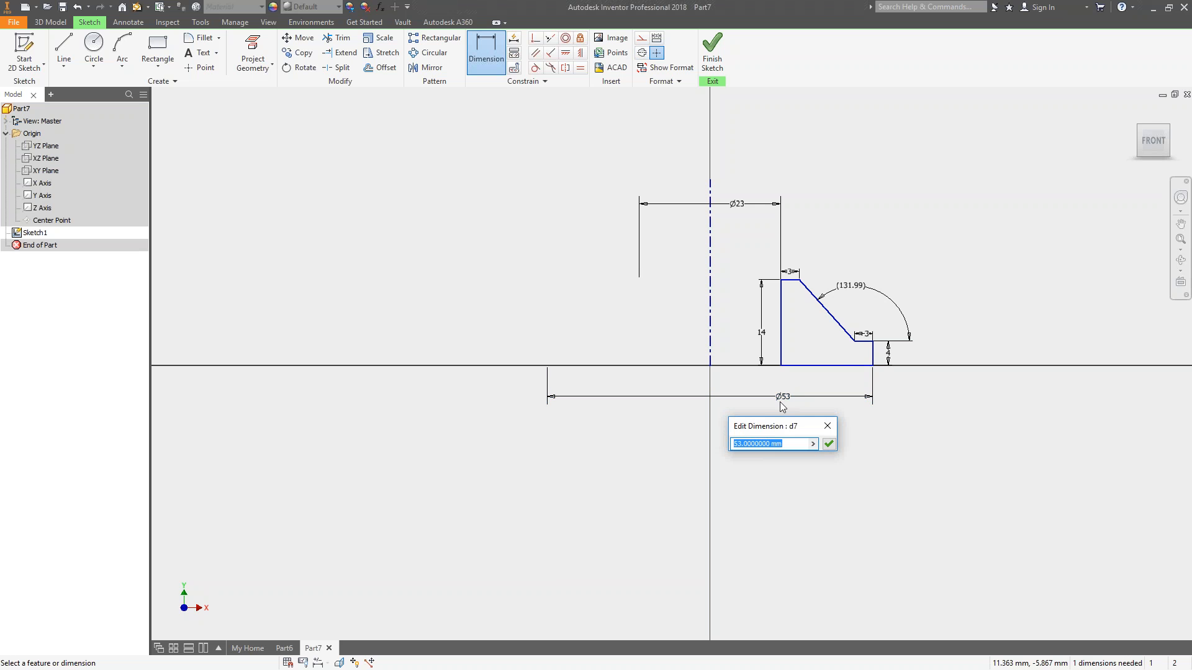
type("53")
key("Return")
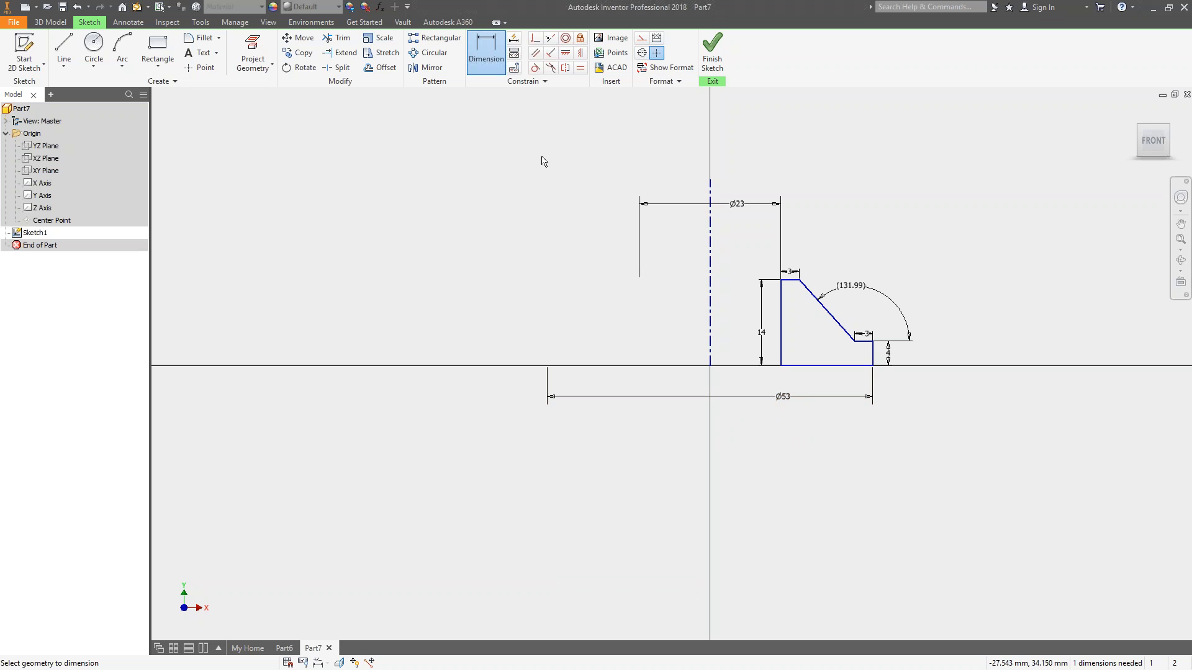
Step: Revolve the profile fully around the centerline to create a solid ring
key("F6")
key("r")
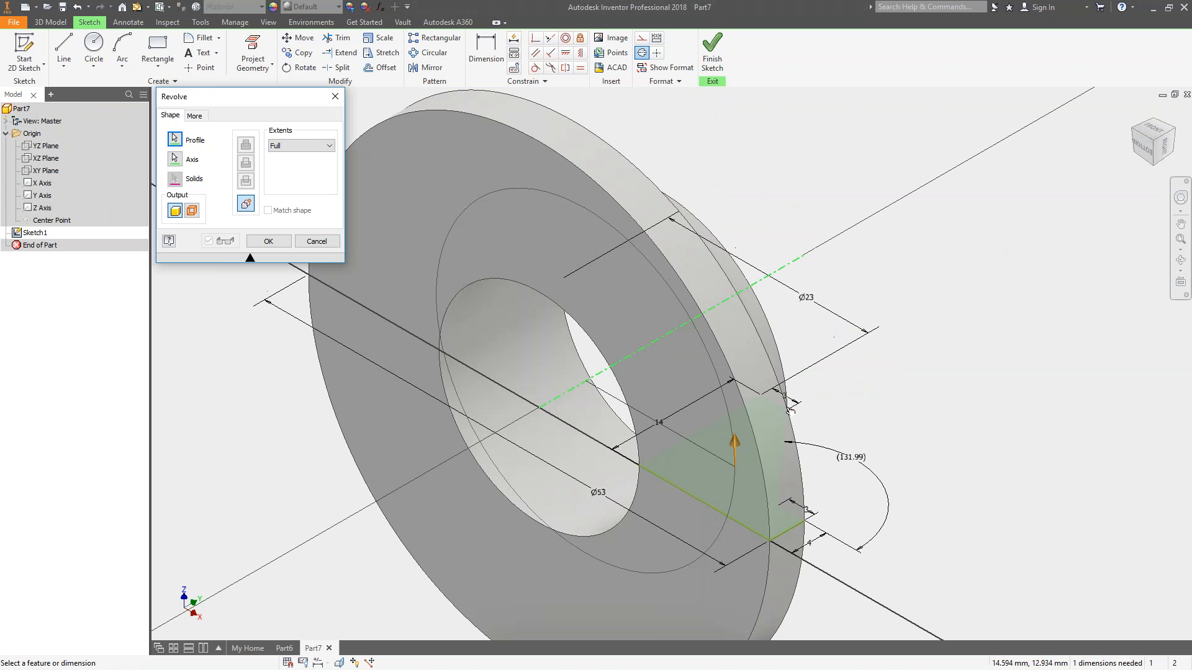
mouse_move(805, 354)
middle_mouse_down("shift")
mouse_move(801, 310)
mouse_move(802, 364)
middle_mouse_up("shift")
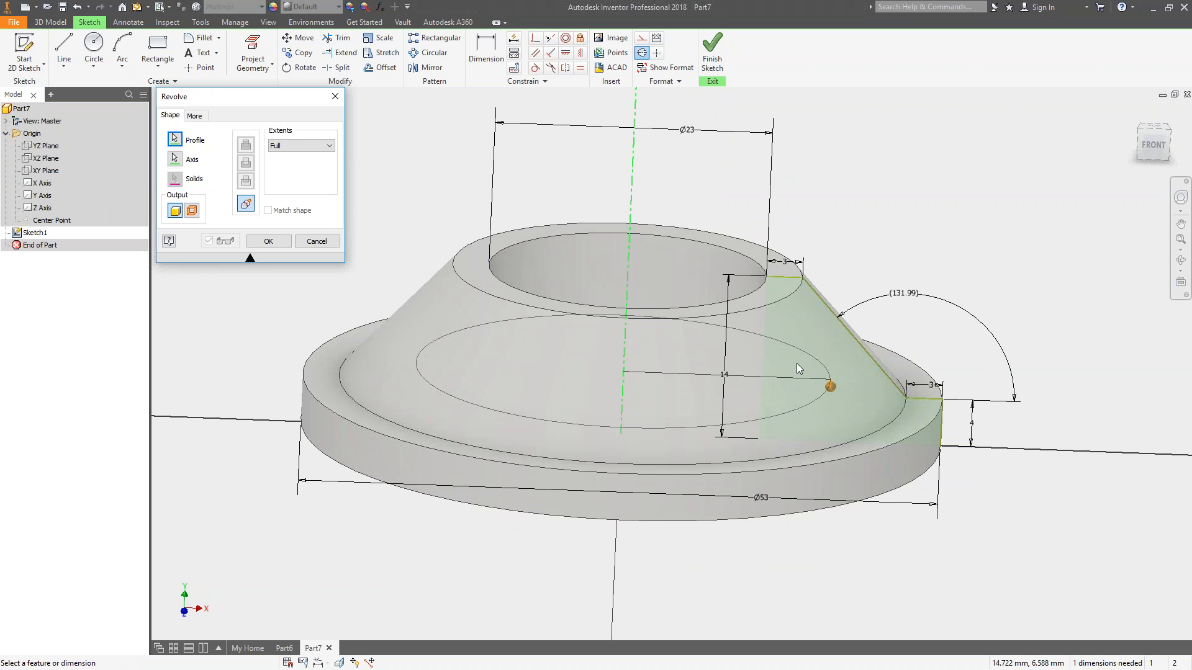
left_click(268, 241)
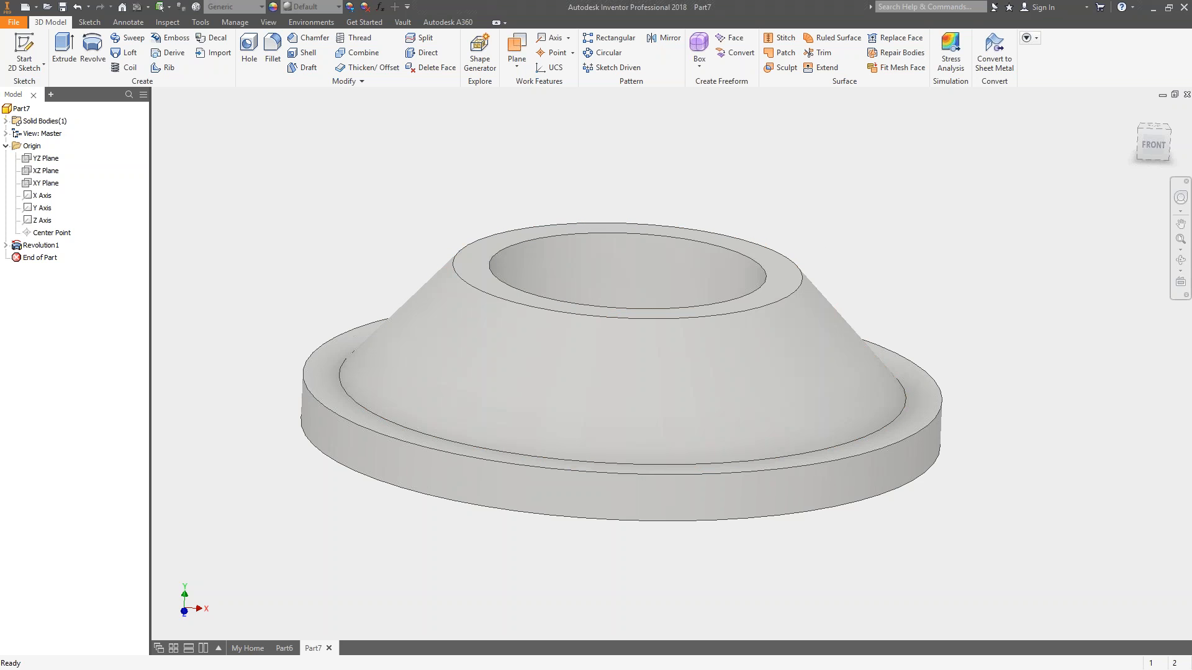
Step: Start a sketch on the XY plane with the graphics sliced, and project the ring's cut edges into it
left_click(45, 182)
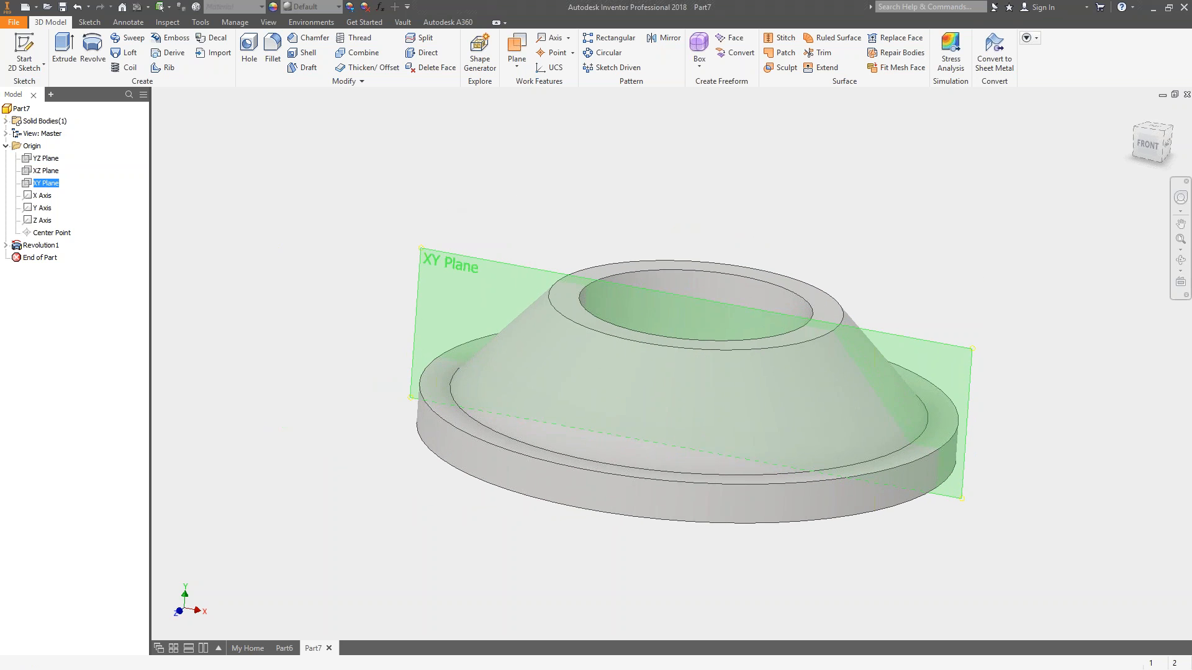
left_click(708, 366)
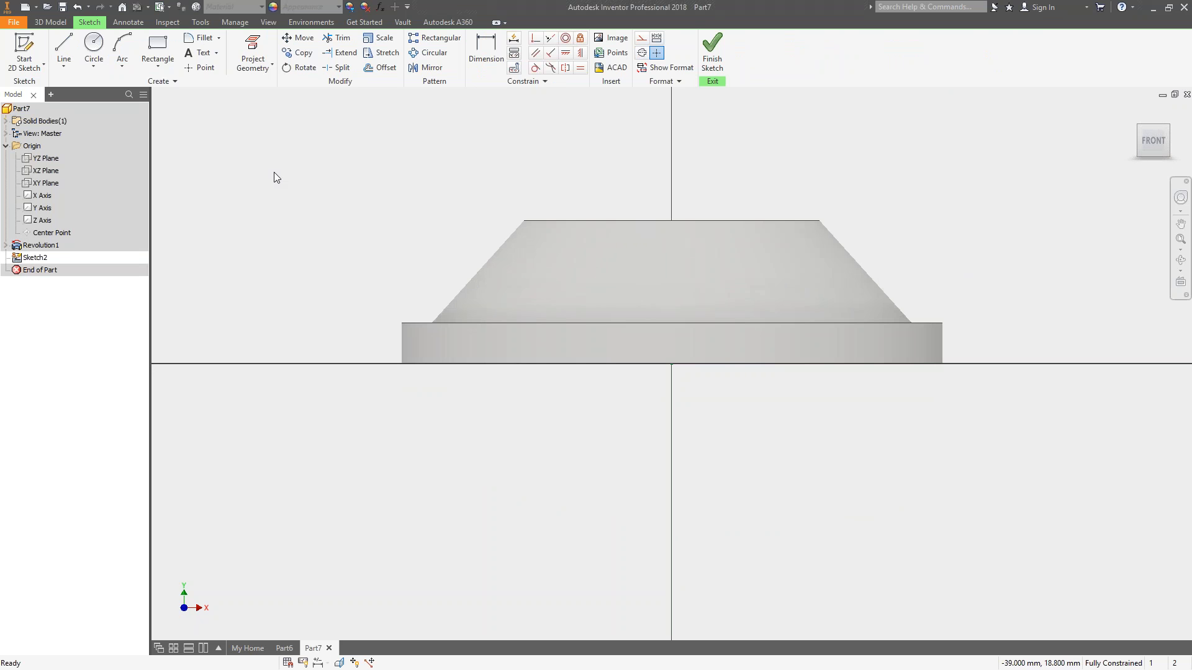
key("F7")
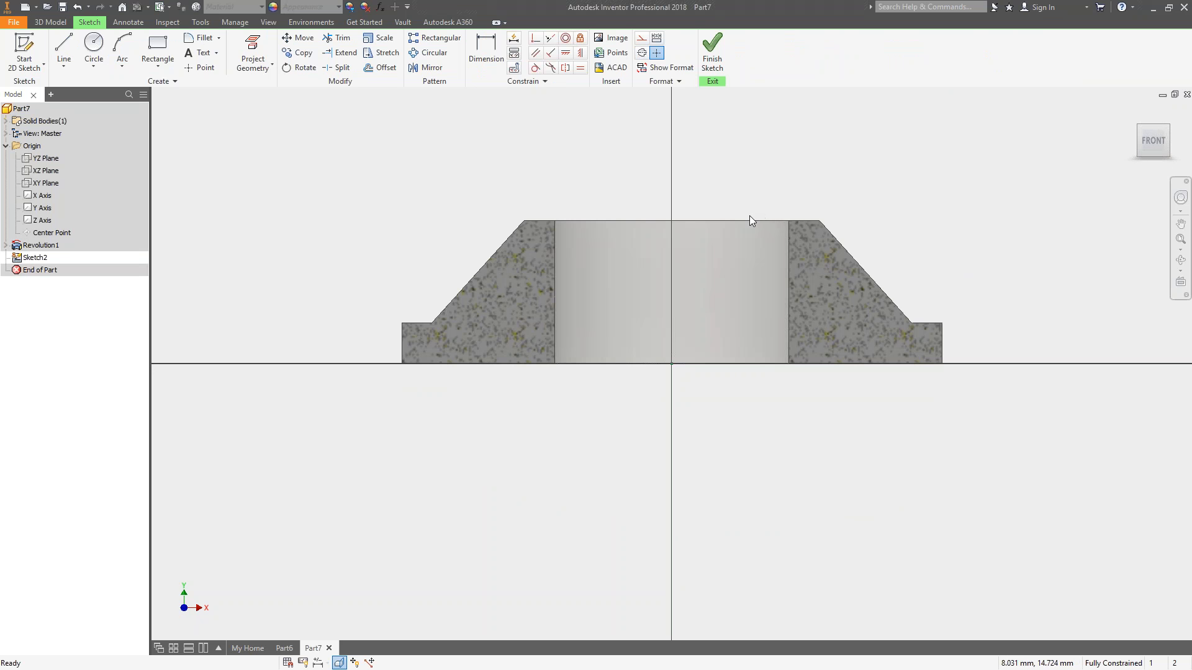
key("F5")
middle_click_drag(738, 211, 729, 208, "shift")
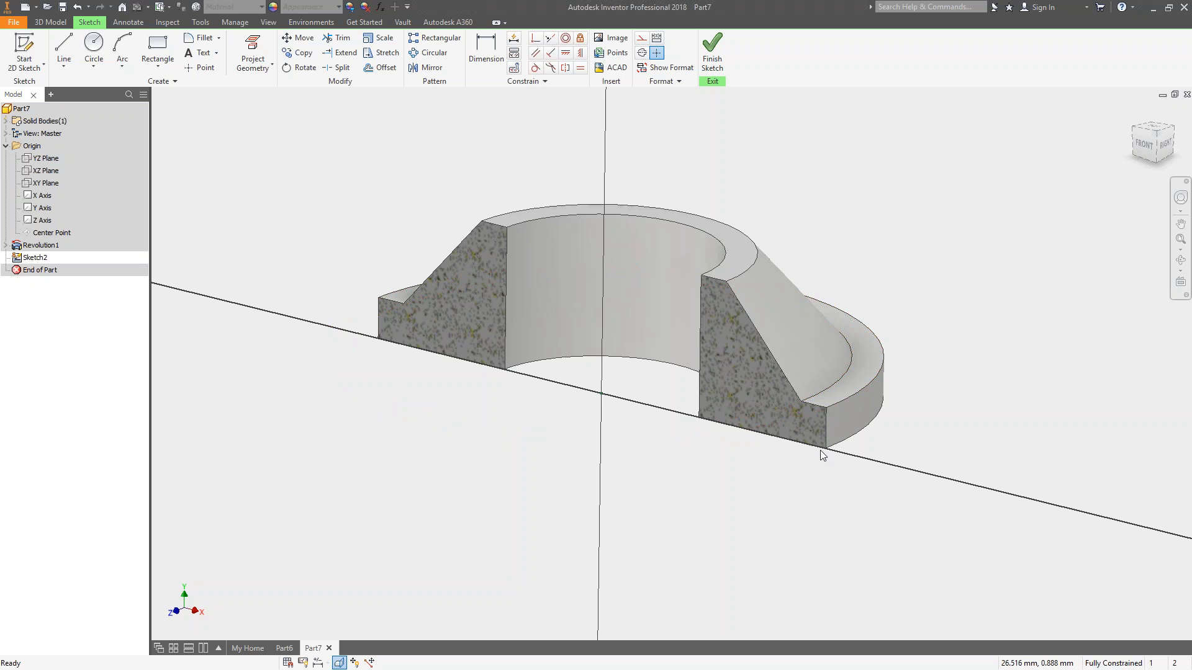
left_click(254, 65)
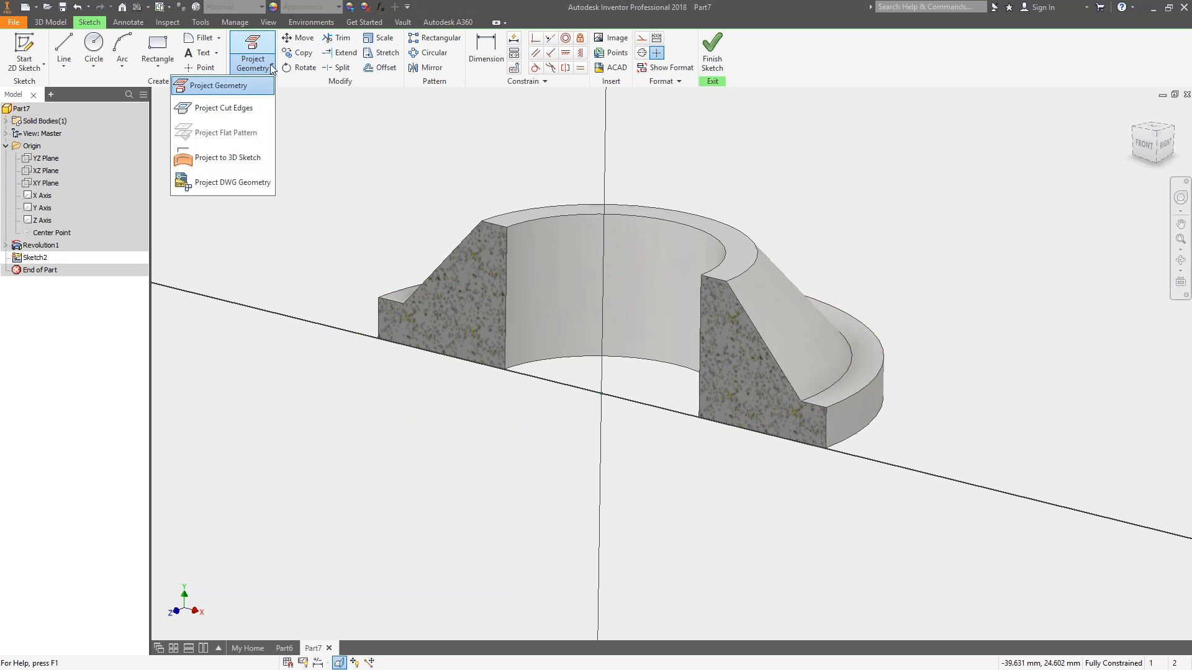
left_click(217, 109)
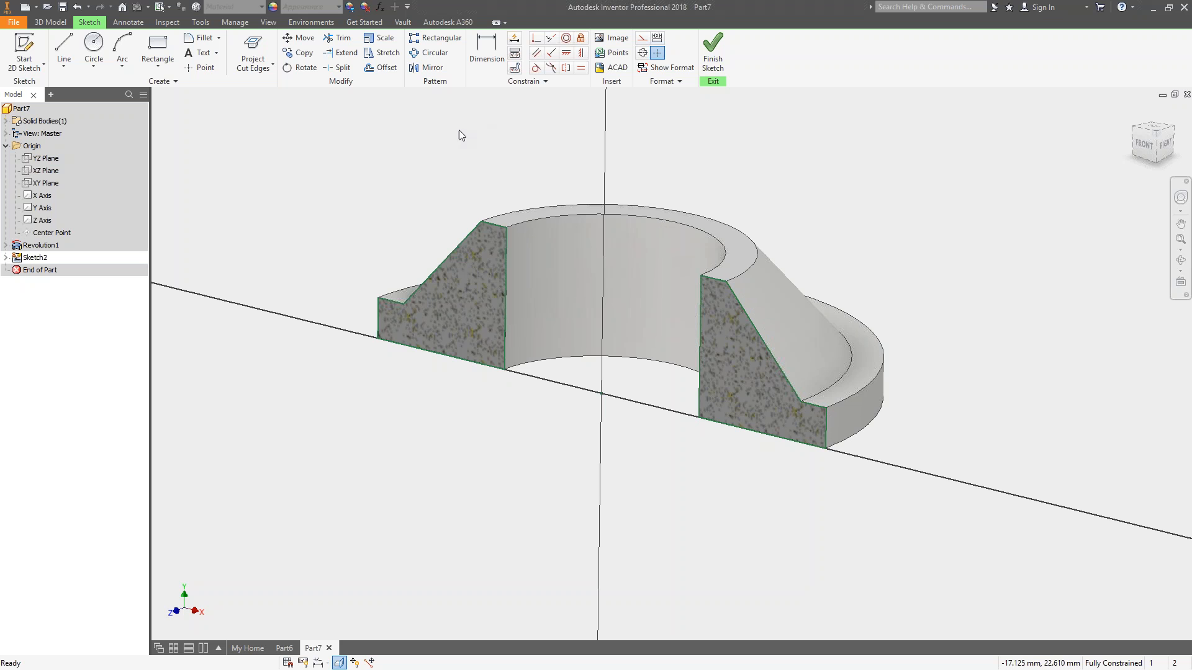
key("e")
left_click(747, 347)
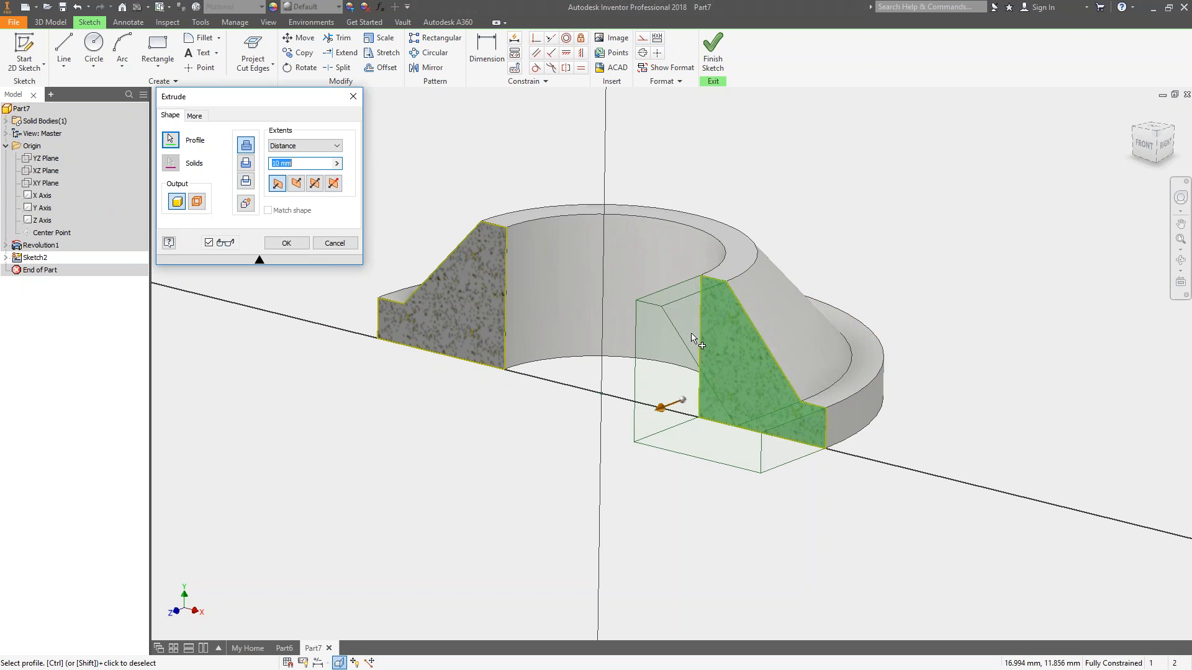
key("Escape")
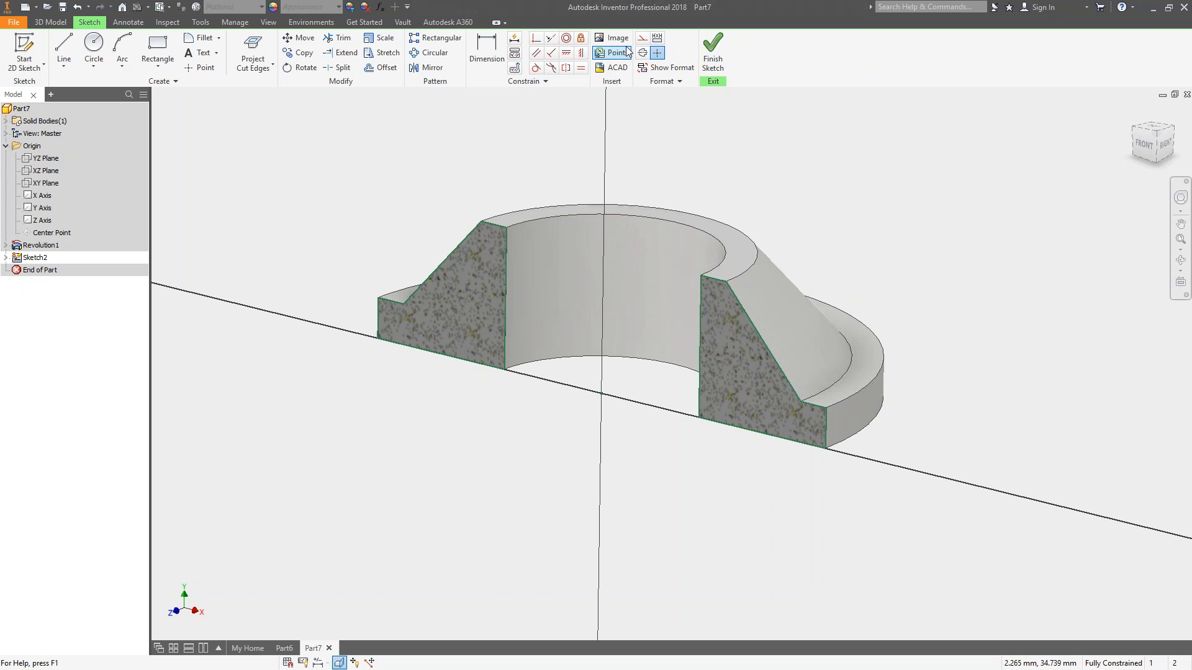
Step: Convert all projected cut edges to construction geometry and check whether Extrude accepts them as a profile
mouse_move(273, 124)
left_mouse_down()
mouse_move(346, 154)
mouse_move(851, 479)
mouse_move(886, 522)
left_mouse_up()
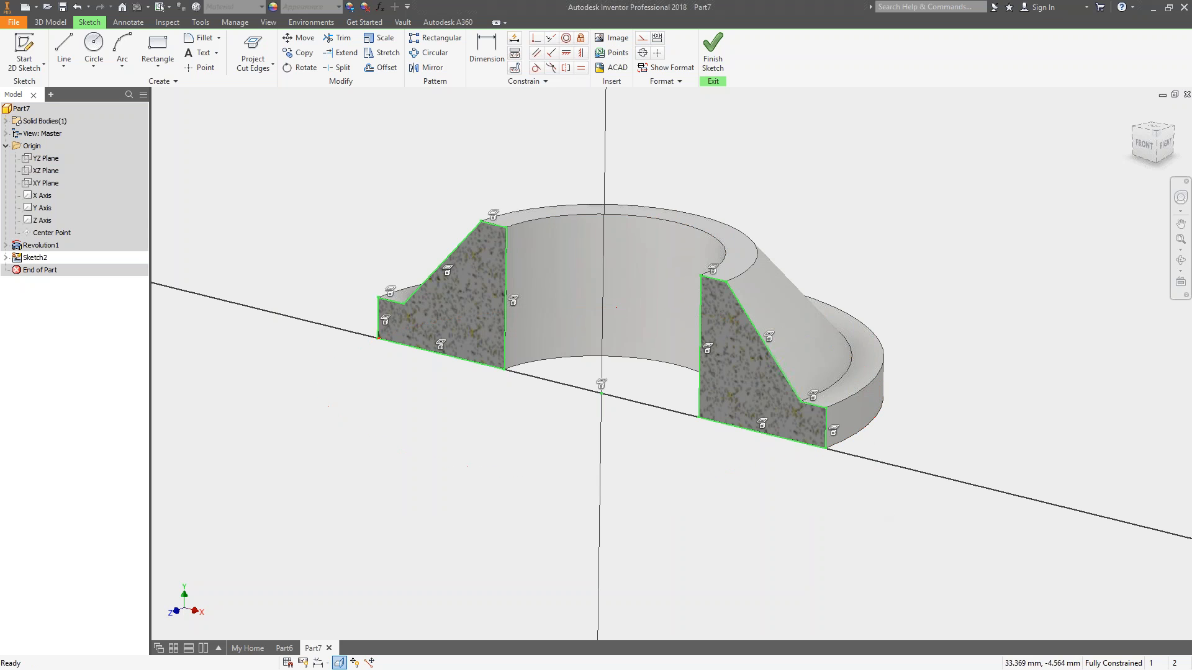
left_click(643, 40)
key("e")
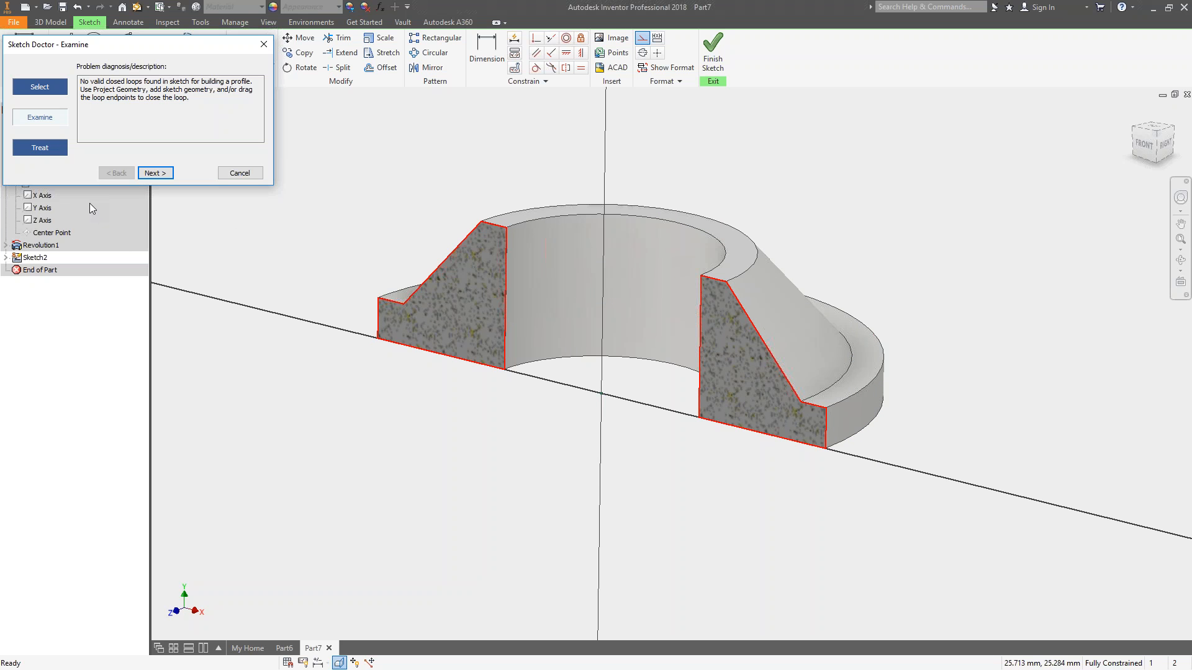
left_click(240, 173)
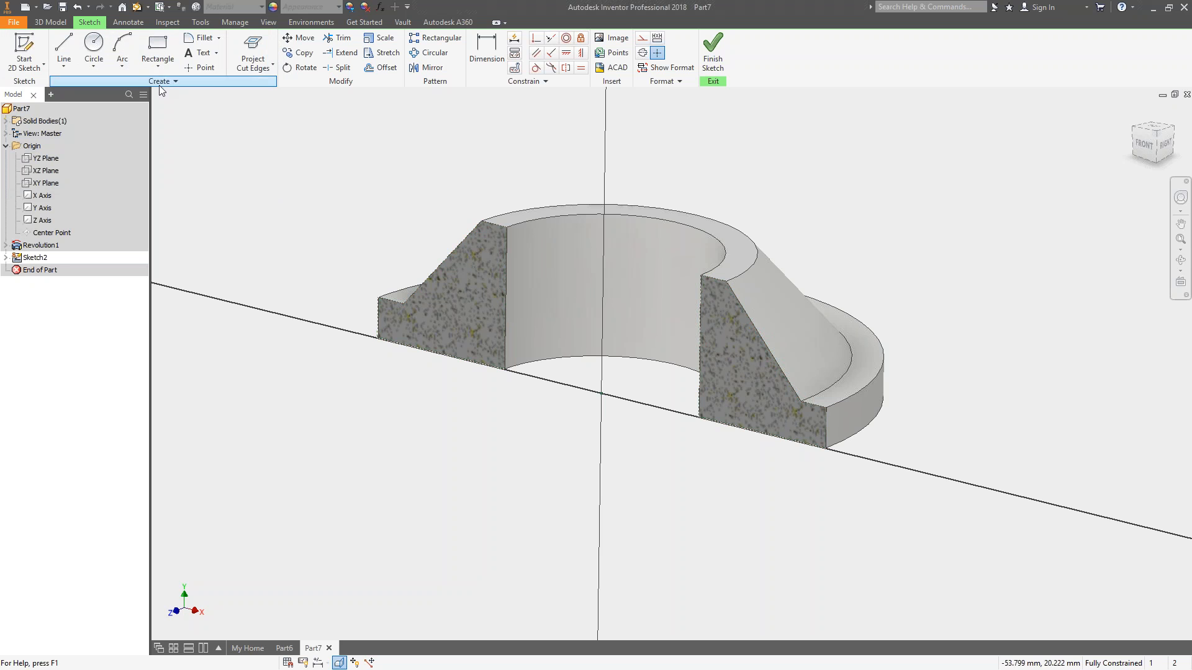
Step: Draw a line across the right-hand cut section from the midpoint of its inner vertical edge to the sloped edge
left_click(68, 47)
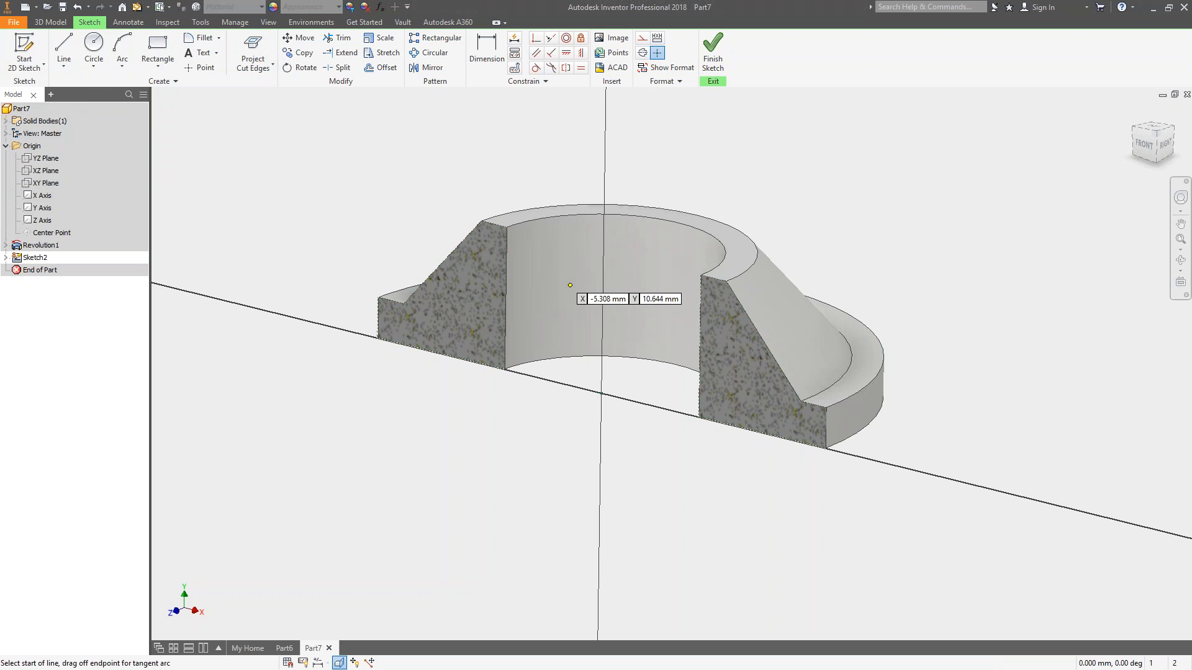
left_click(700, 348)
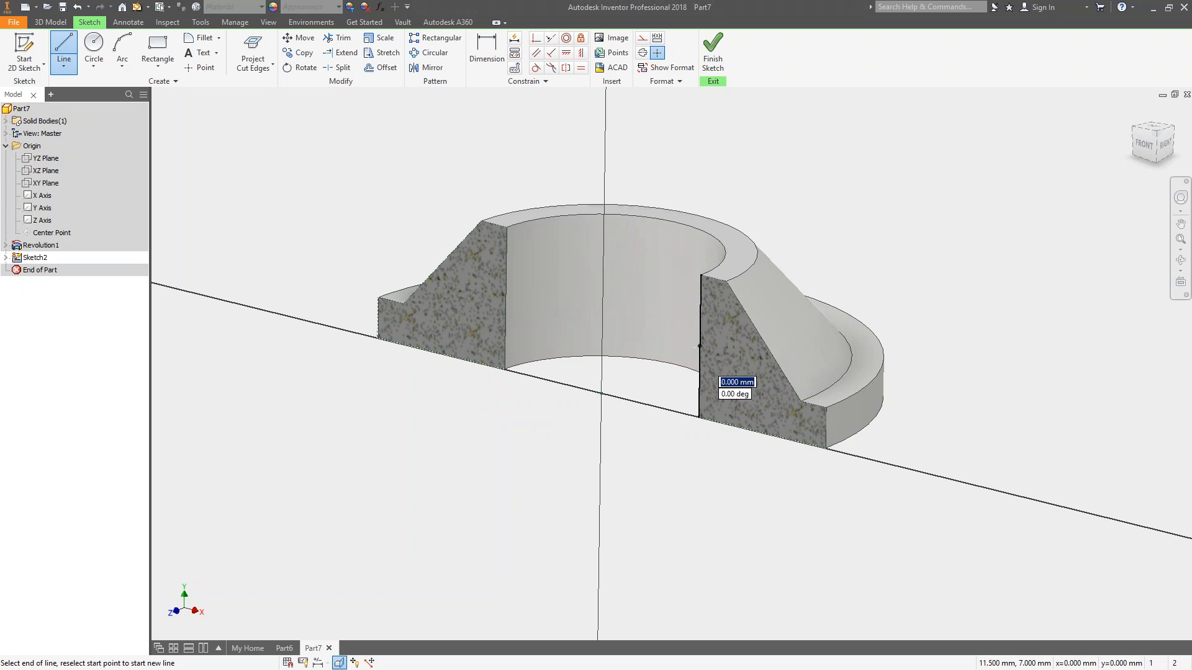
double_click(763, 342)
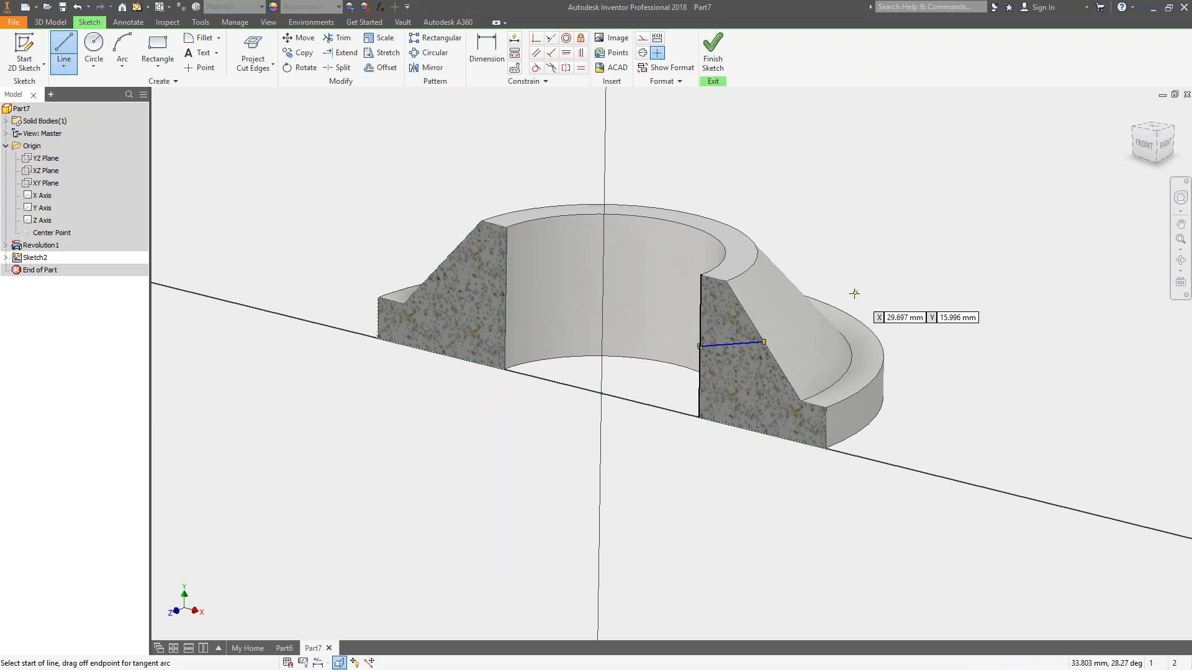
scroll(854, 293, "up", 5)
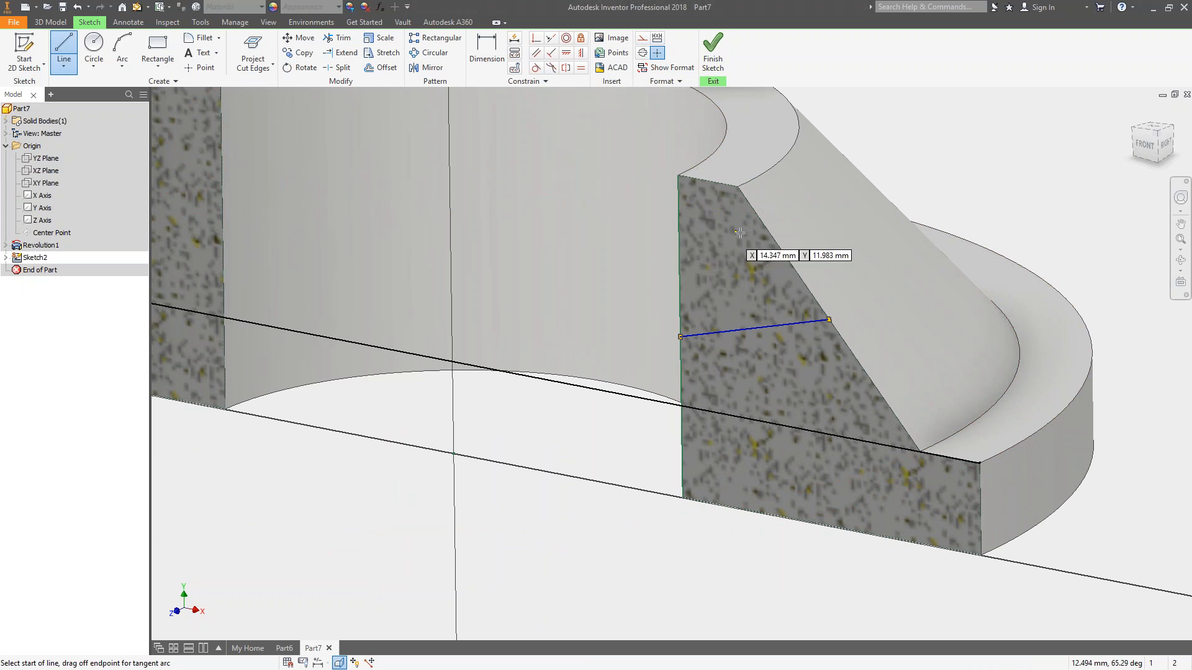
Step: Draw a slanted three-point rectangle about 3.8 mm wide across the right-hand cut section, running along the slanted line and past both sides
left_click(158, 50)
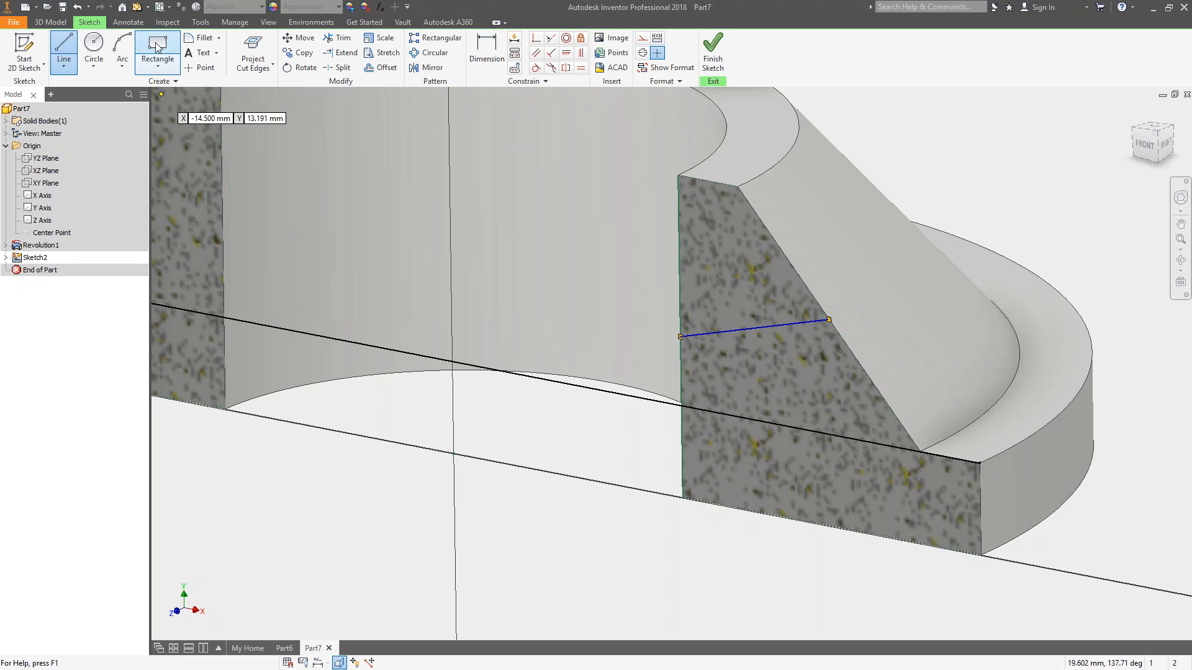
left_click(158, 67)
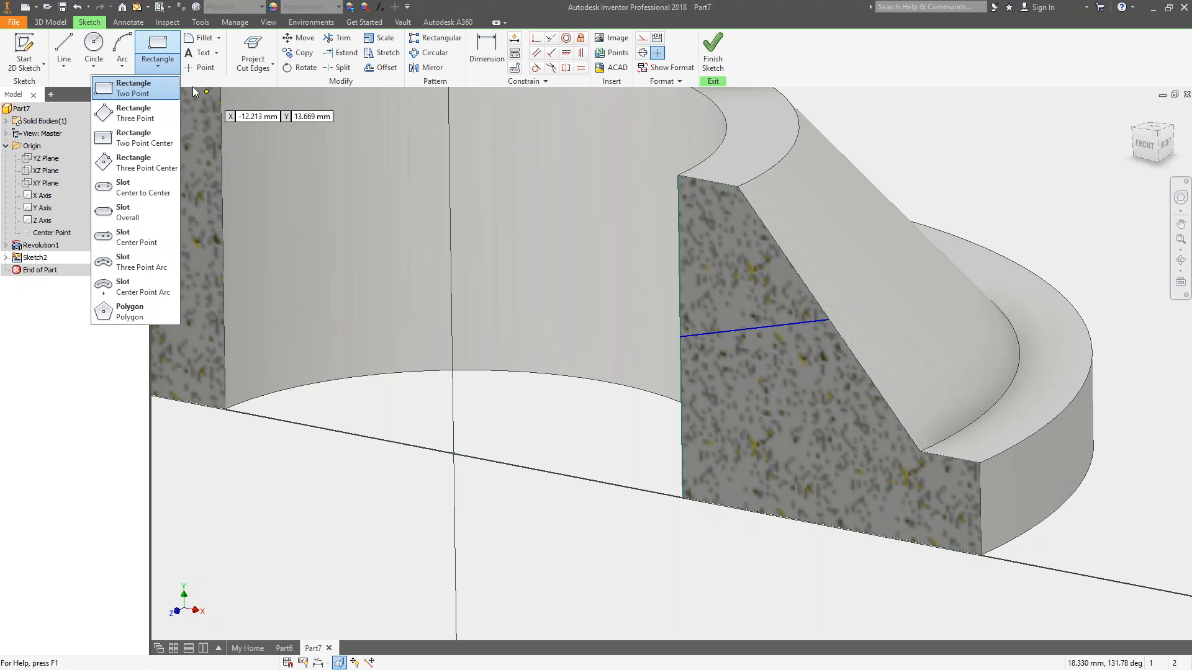
left_click(118, 115)
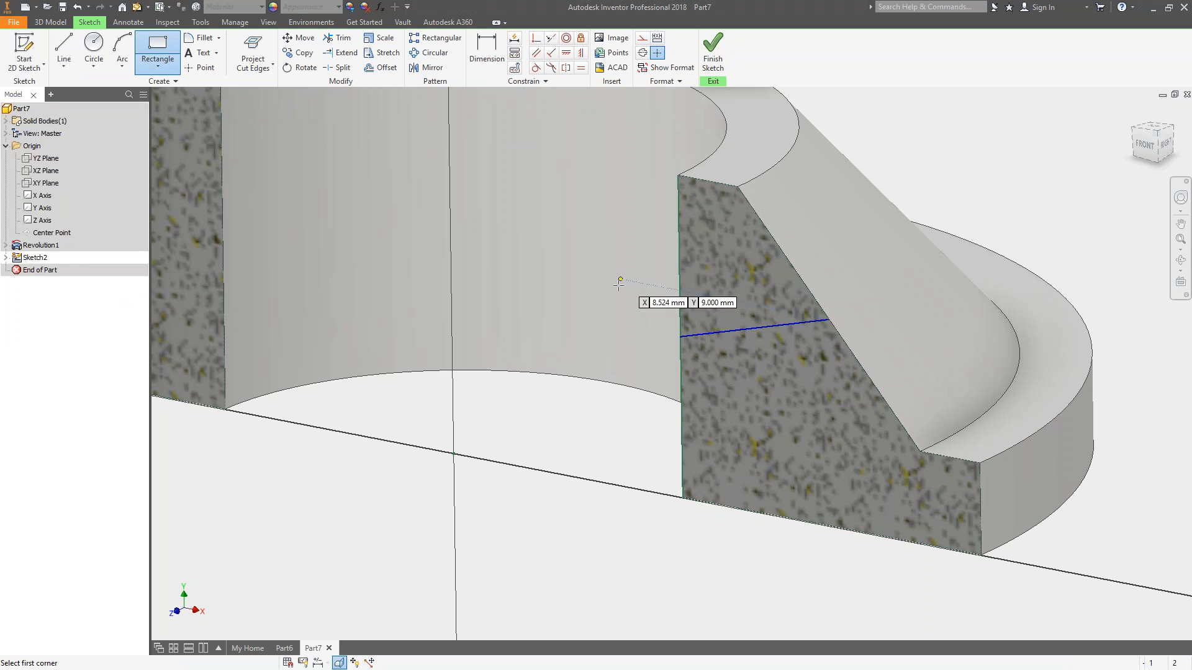
left_click(627, 341)
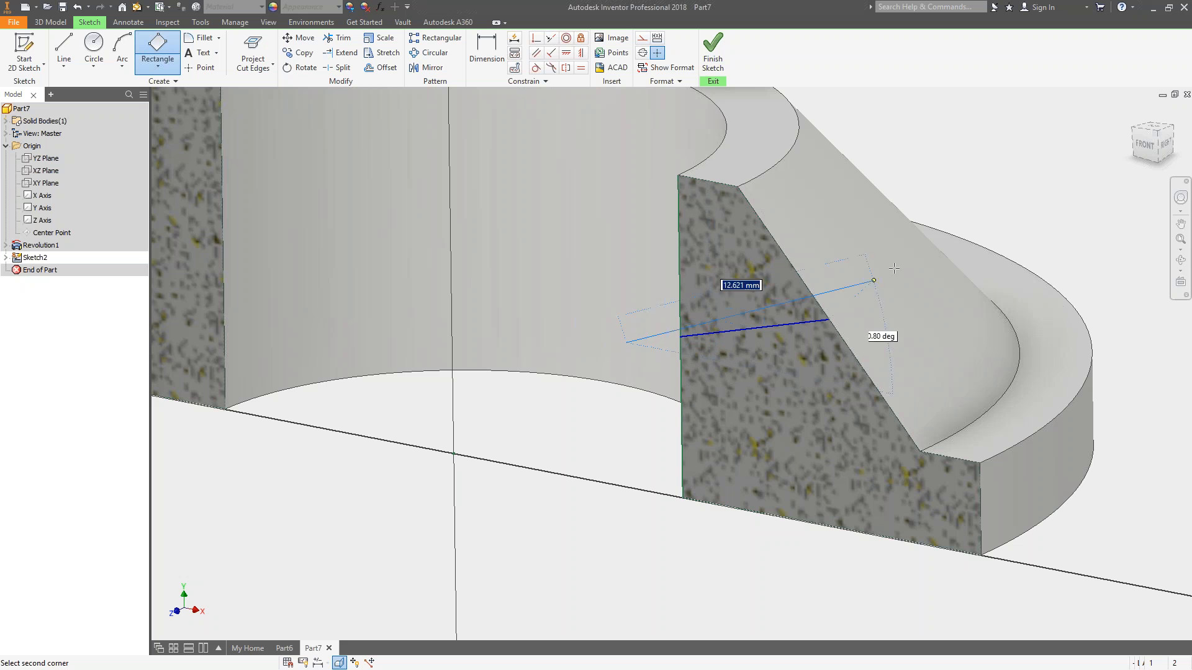
left_click(942, 305)
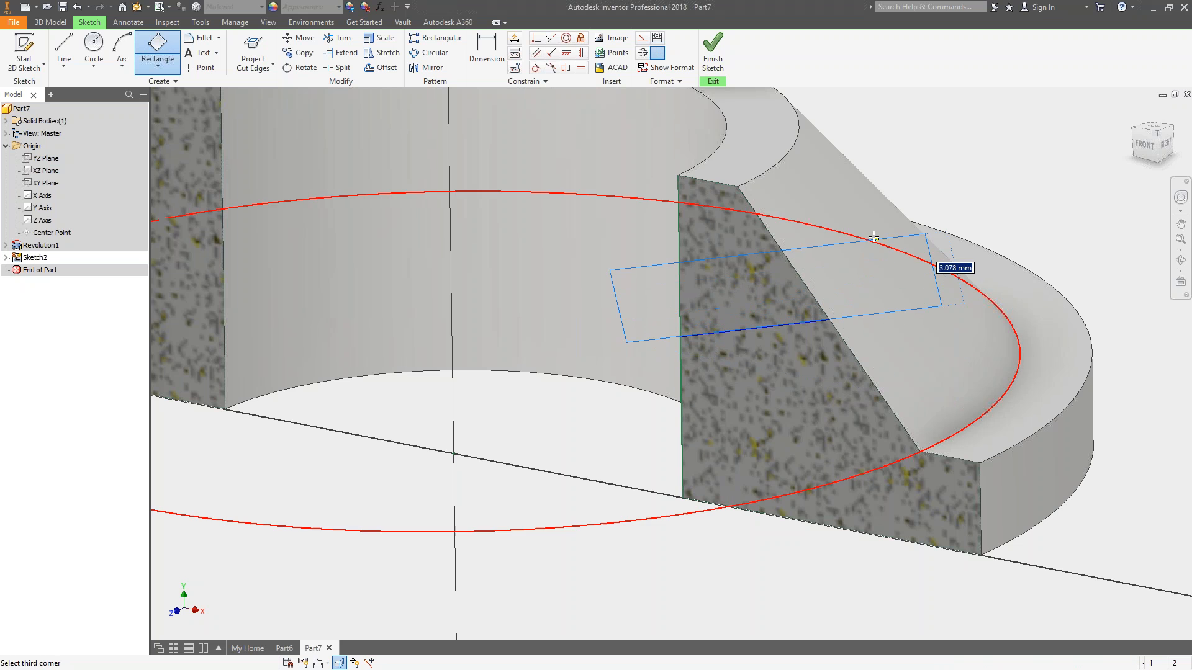
left_click(855, 225)
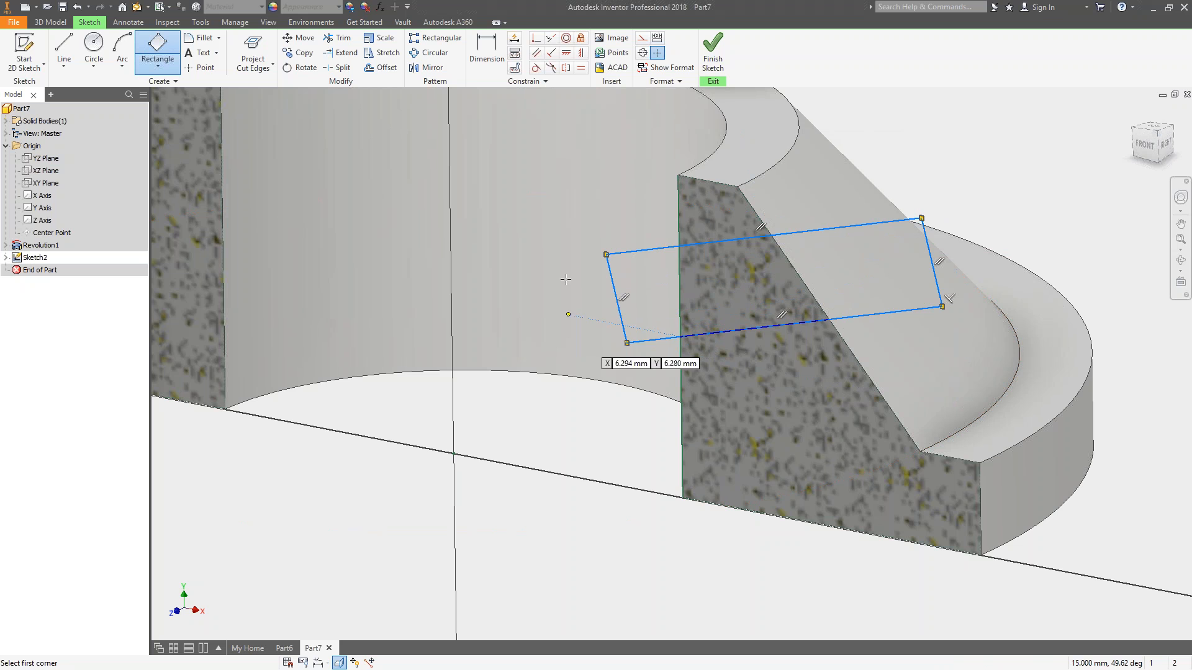
Step: Add an aligned dimension to the rectangle's short outer side and set it to 2.5 mm
key("d")
left_click(932, 266)
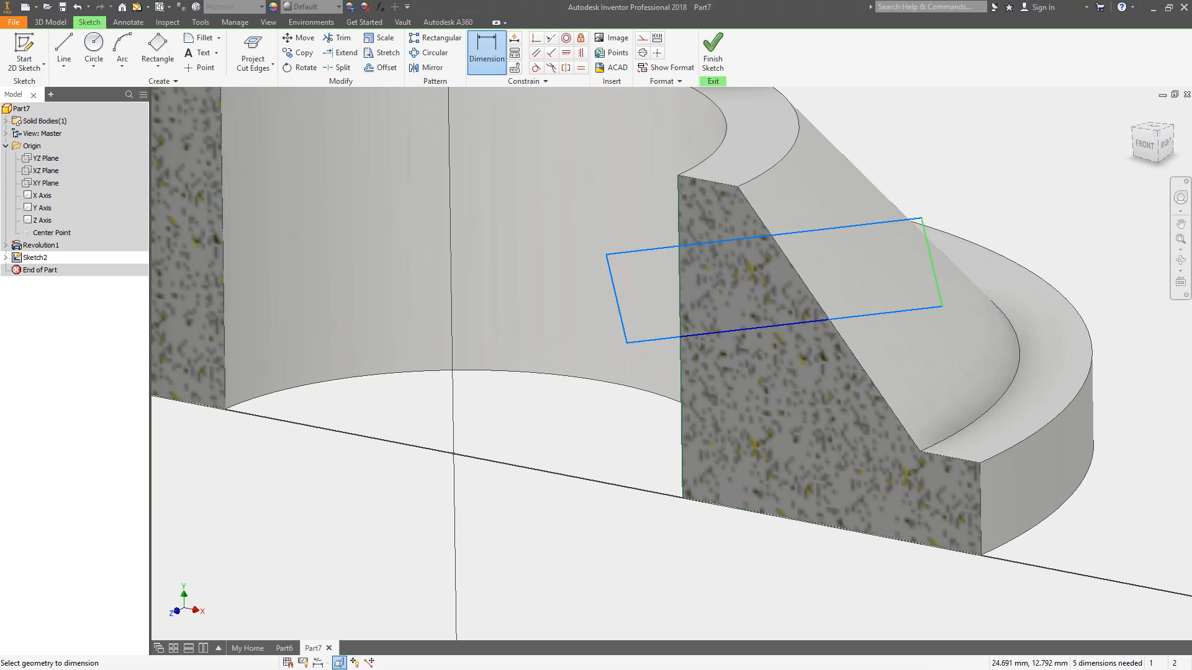
left_click(1146, 145)
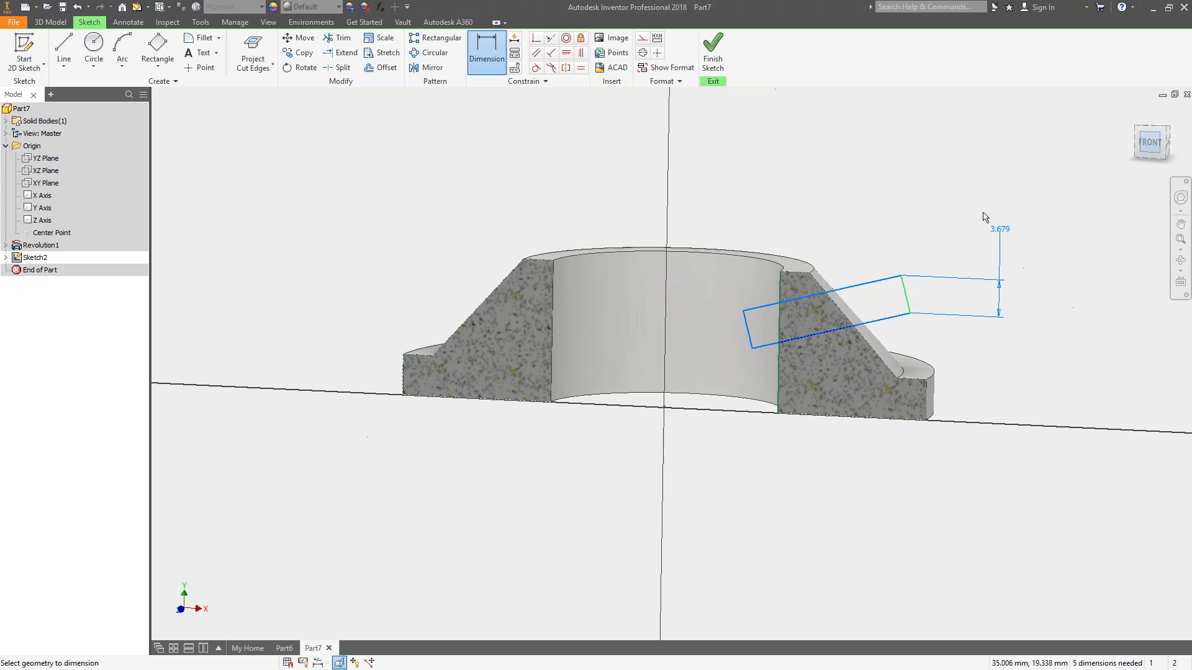
scroll(843, 367, "up", 4)
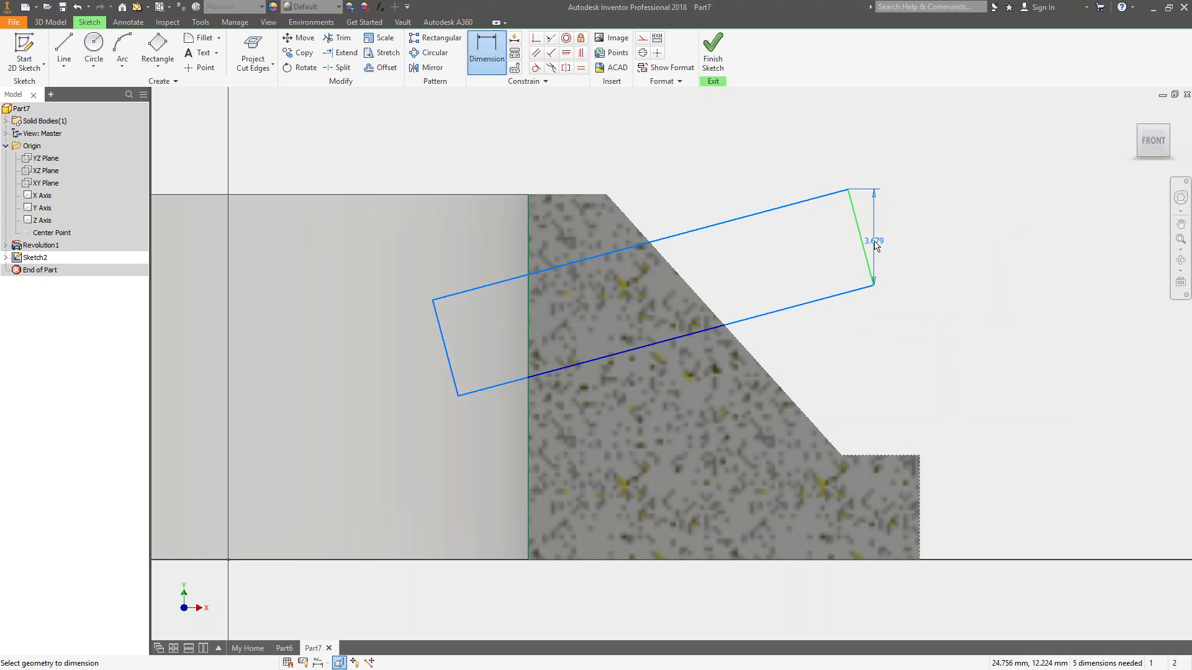
left_click(872, 244)
left_click(868, 244)
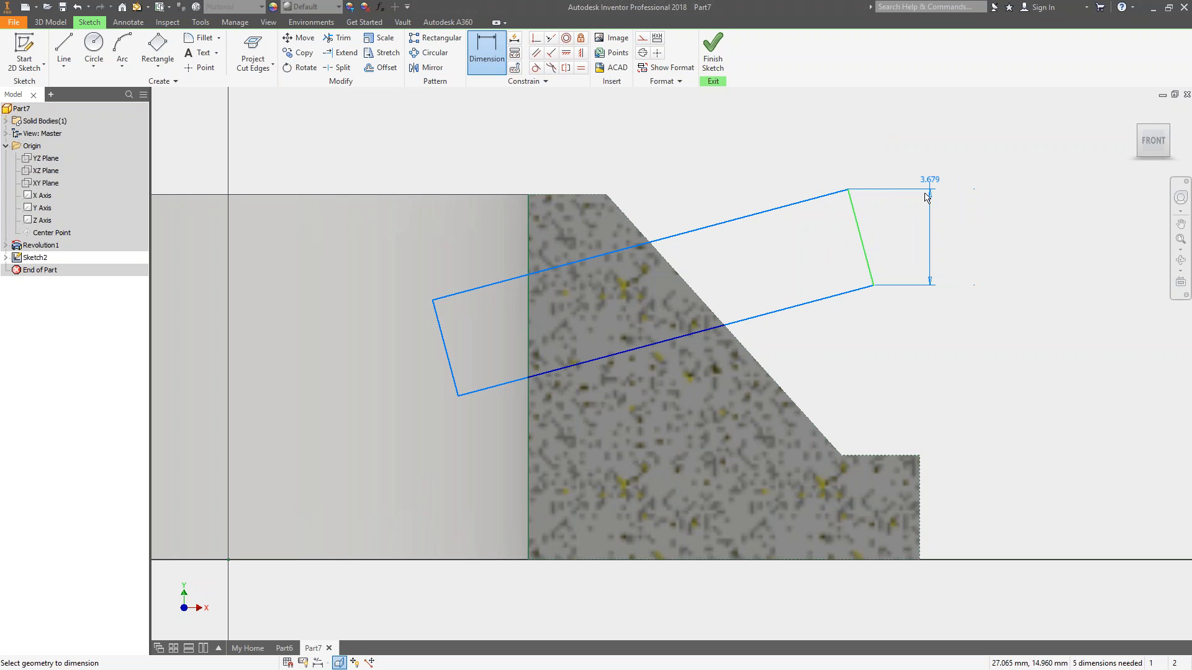
left_click(869, 244)
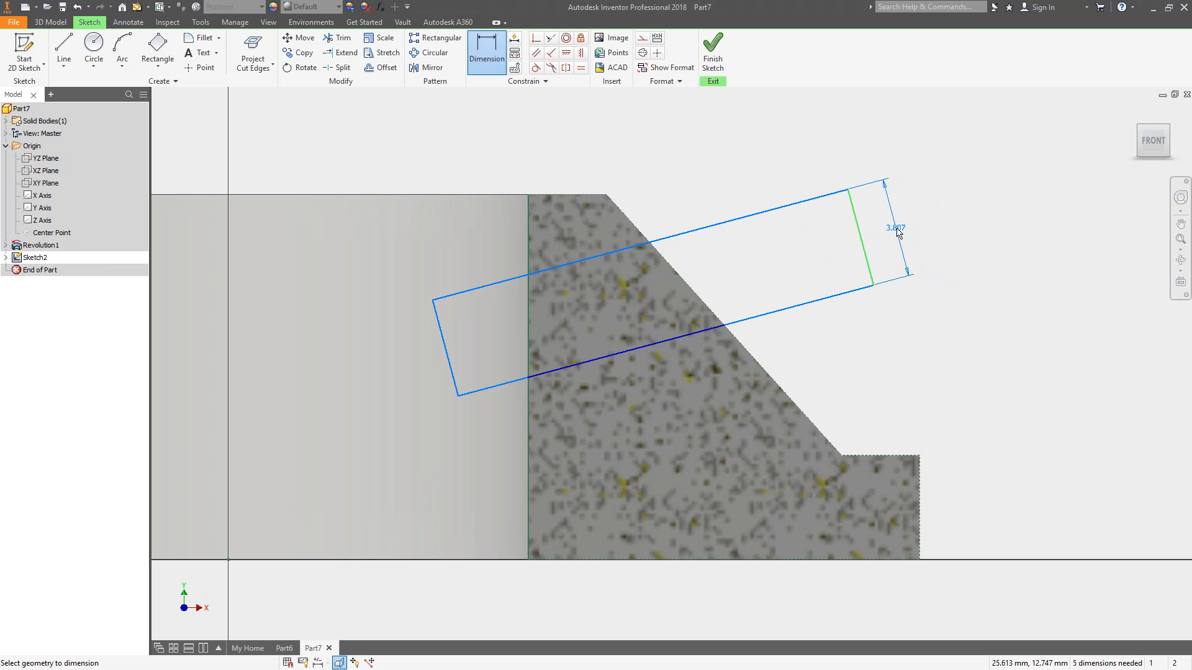
left_click(897, 235)
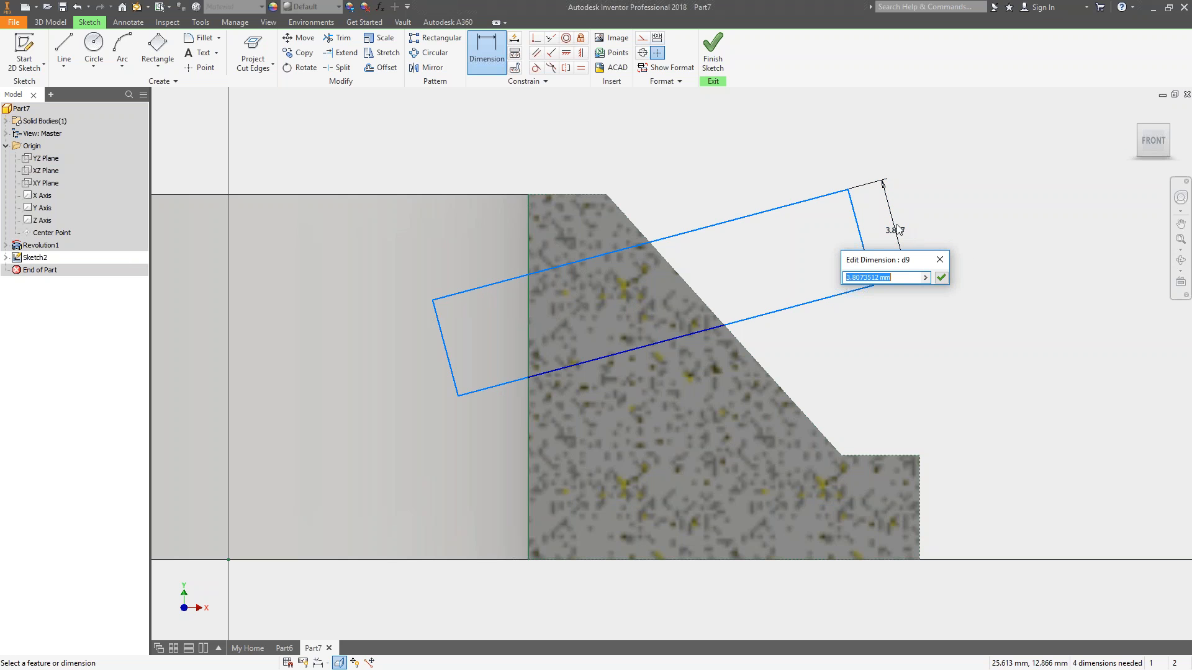
type("2.5")
key("Return")
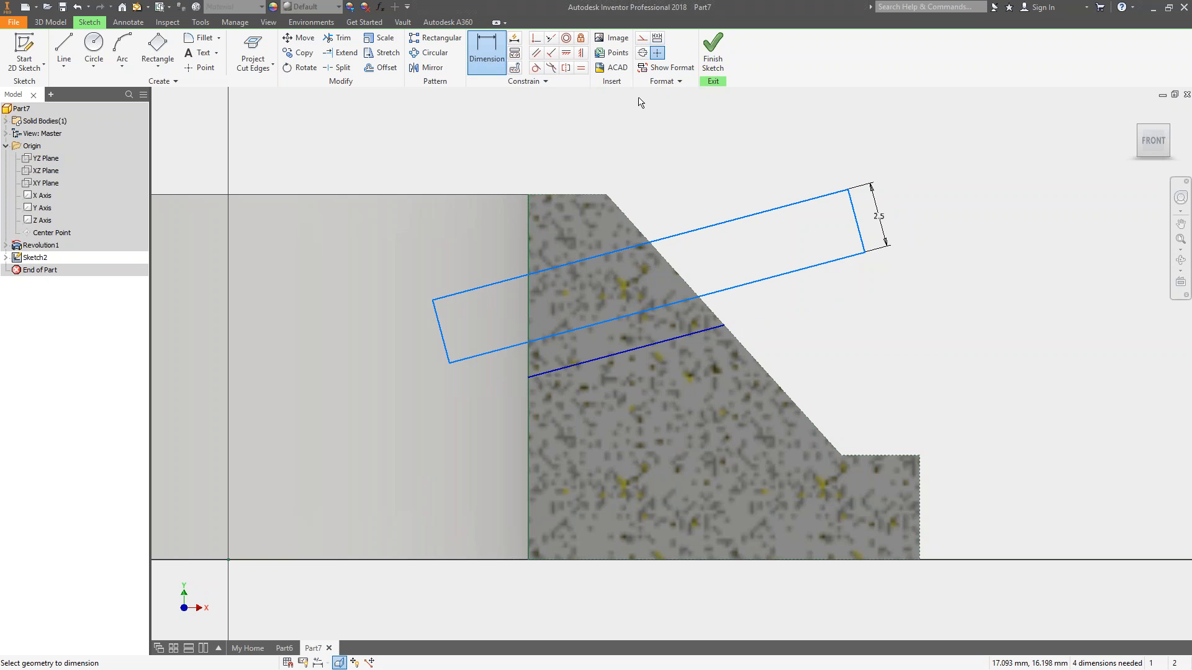
Step: Constrain the rectangle's lower long edge coincident with the midpoint of the slanted line
left_click(537, 41)
left_click(661, 308)
left_click(626, 350)
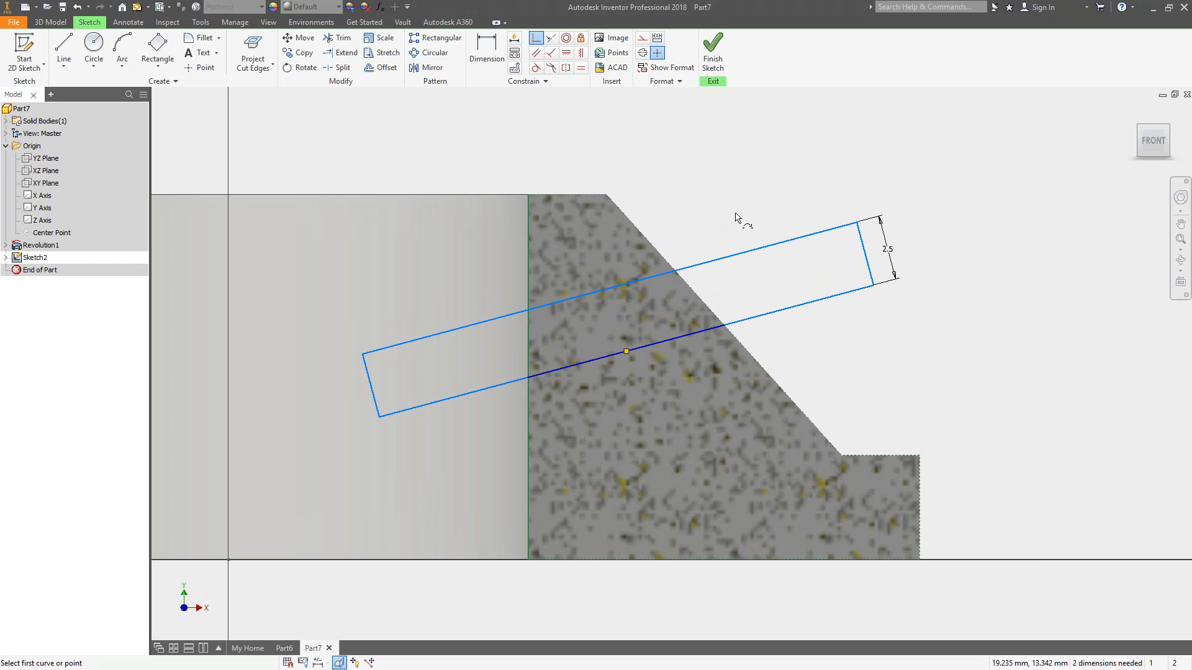
key("e")
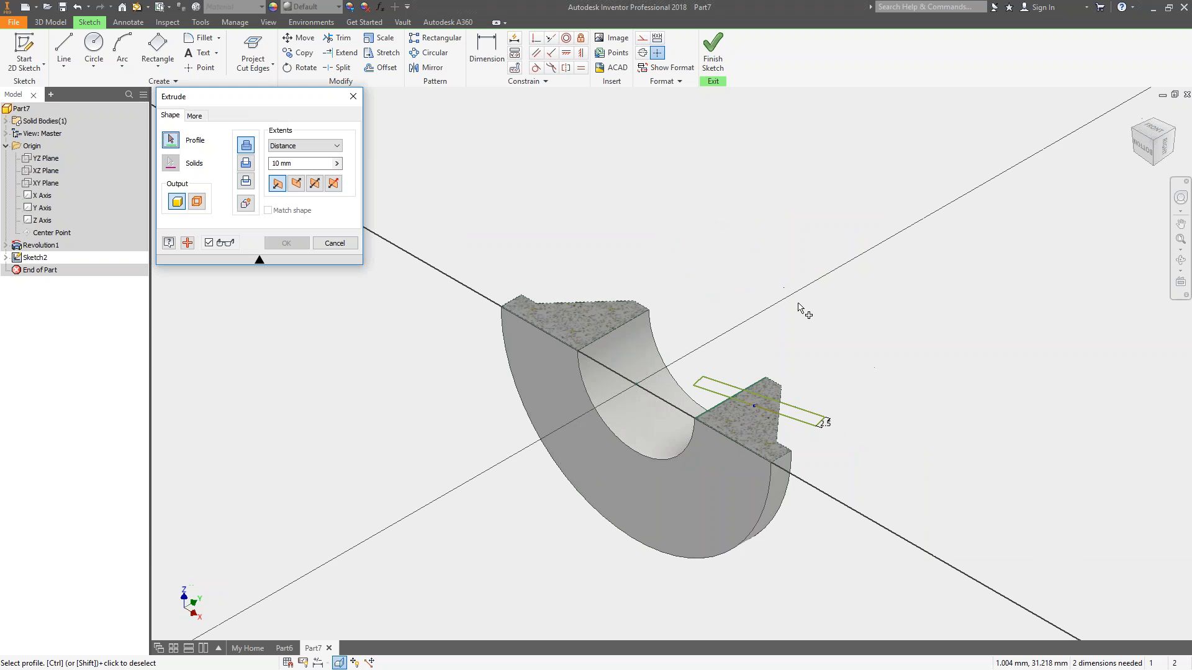
mouse_move(787, 340)
middle_mouse_down("shift")
mouse_move(801, 447)
mouse_move(831, 435)
middle_mouse_up("shift")
key("Escape")
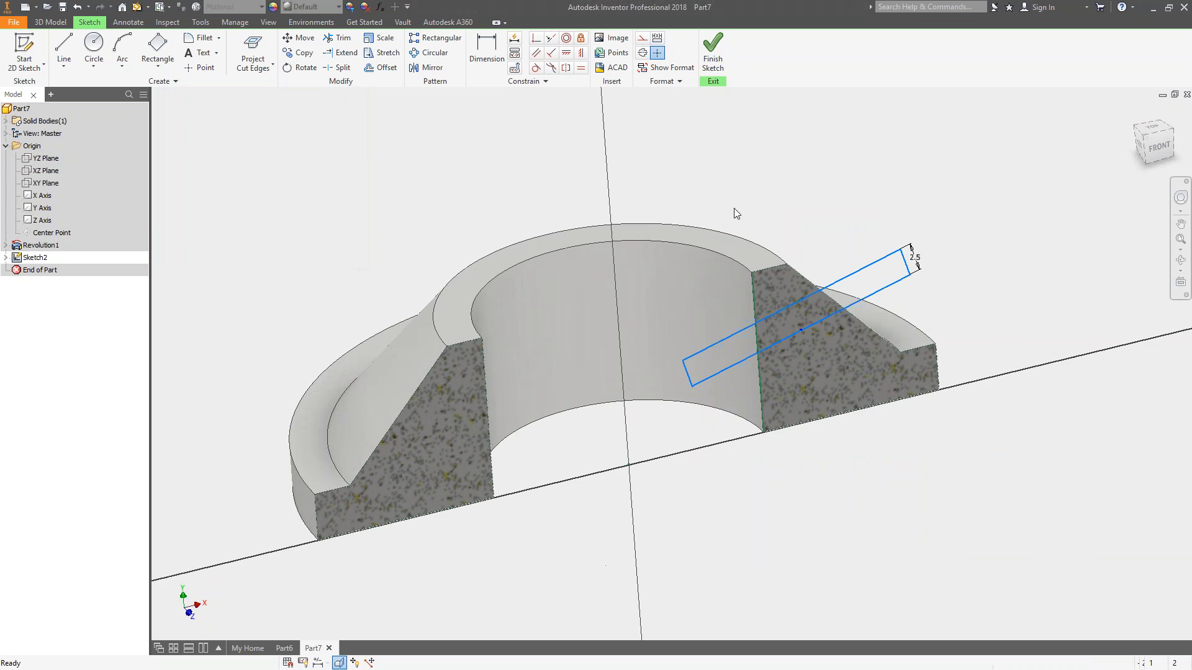
Step: Dimension the rectangle's long upper edge and set its length to 20 mm
middle_click_drag(736, 214, 753, 182, "shift")
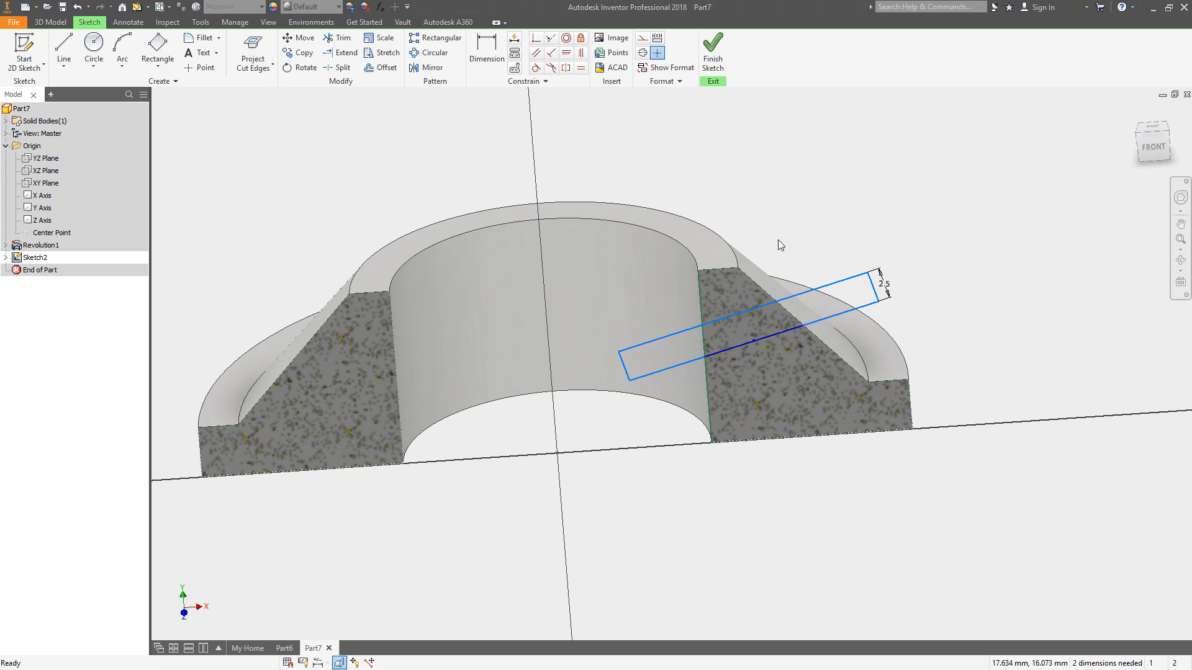
key("d")
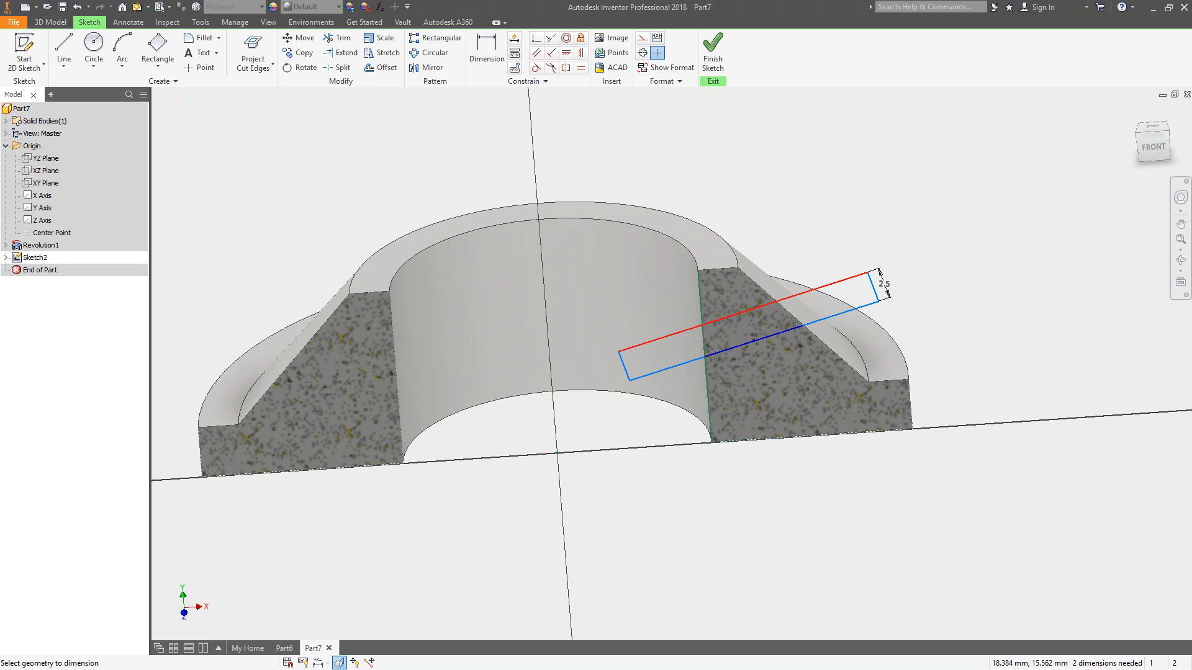
left_click(818, 283)
left_click(795, 273)
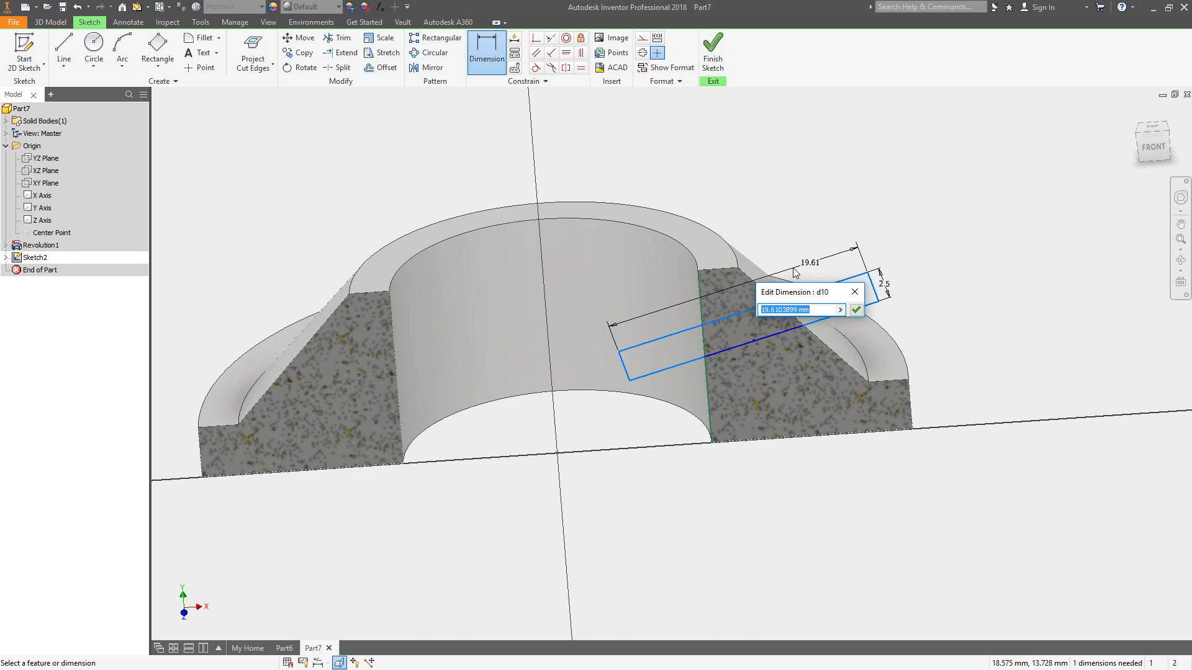
type("20")
key("Return")
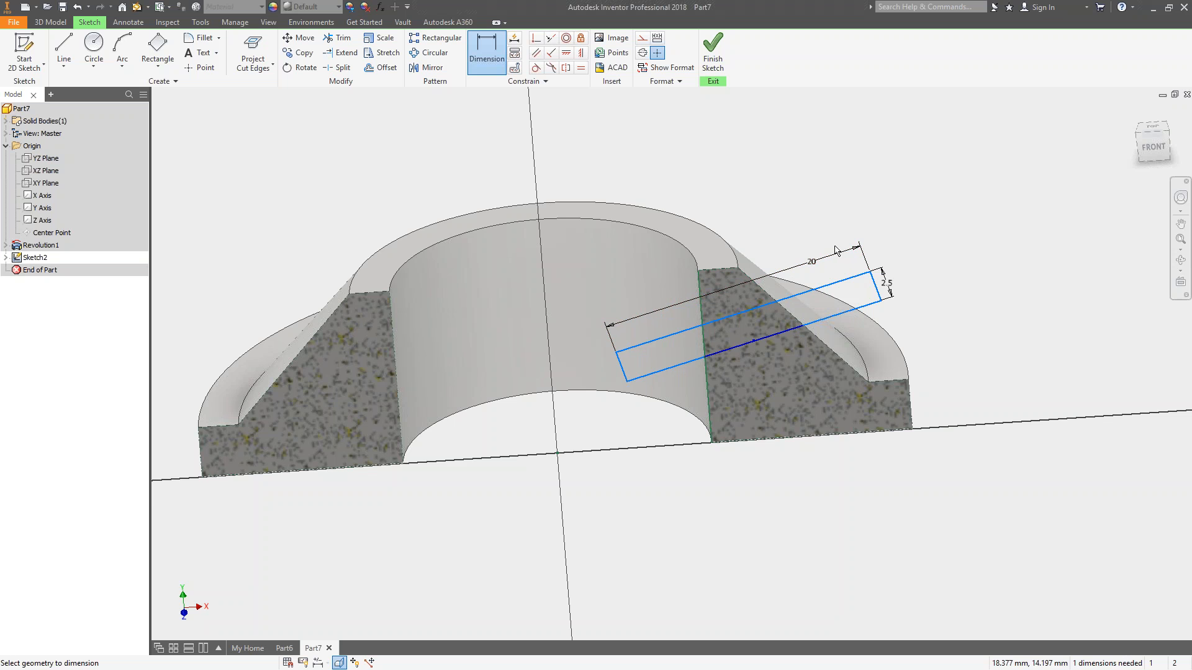
Step: Convert the slanted line across the cut section into a centerline
scroll(801, 310, "up", 3)
middle_click_drag(586, 464, 605, 419)
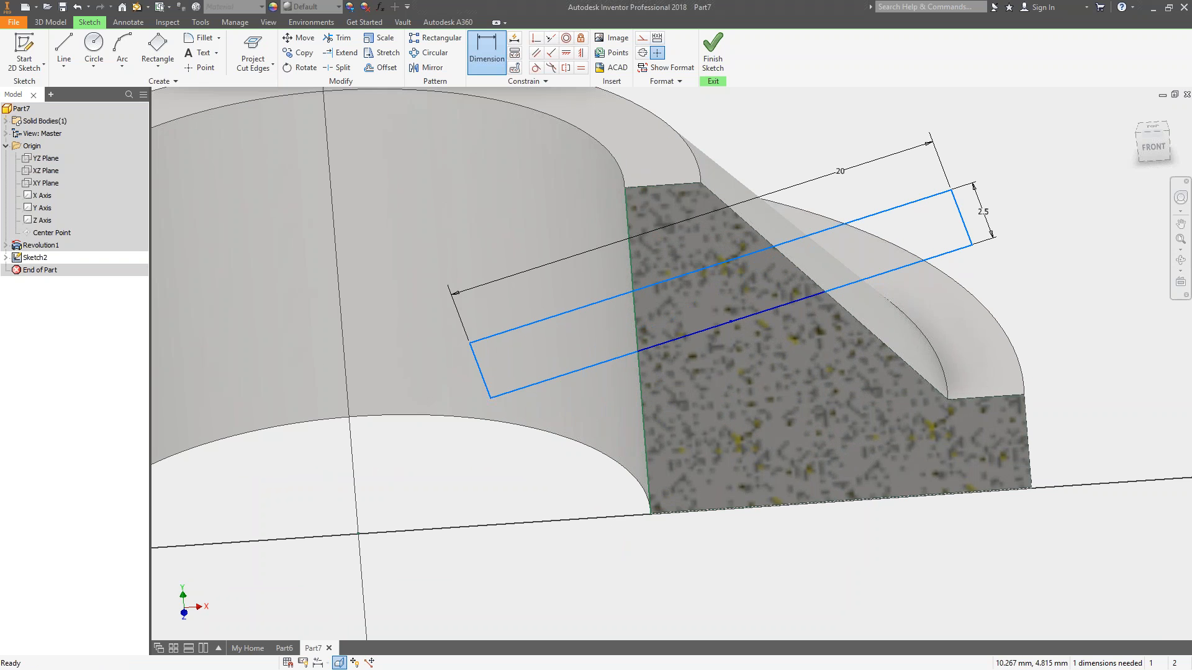
left_click_drag(810, 320, 900, 260)
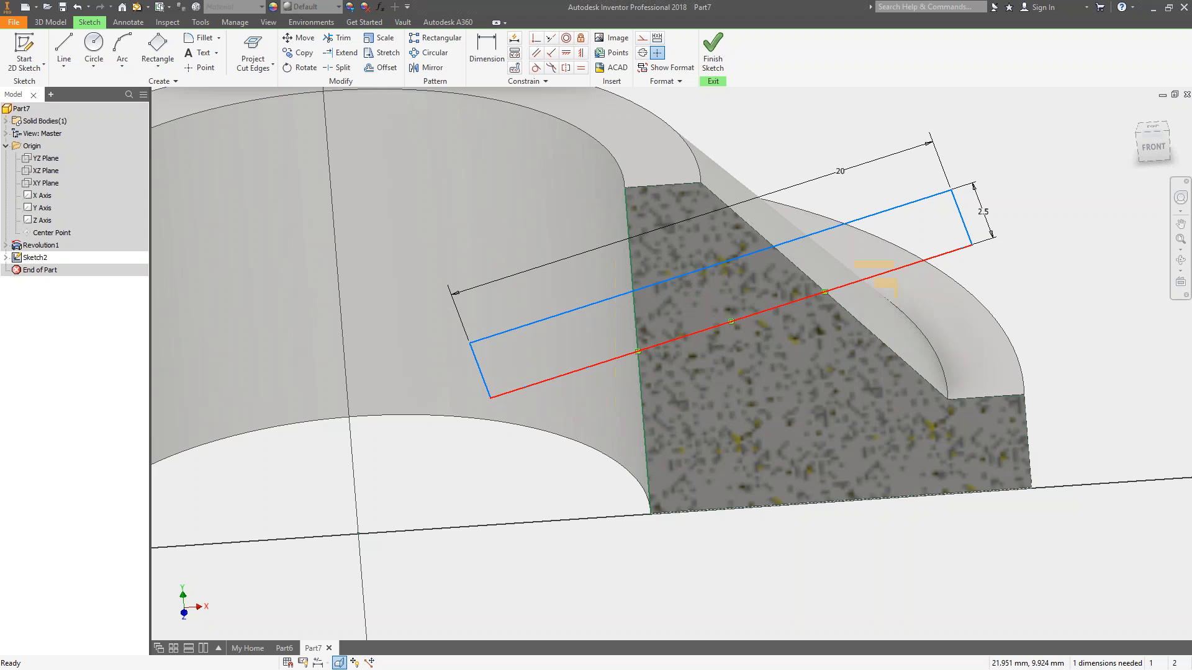
left_click(643, 56)
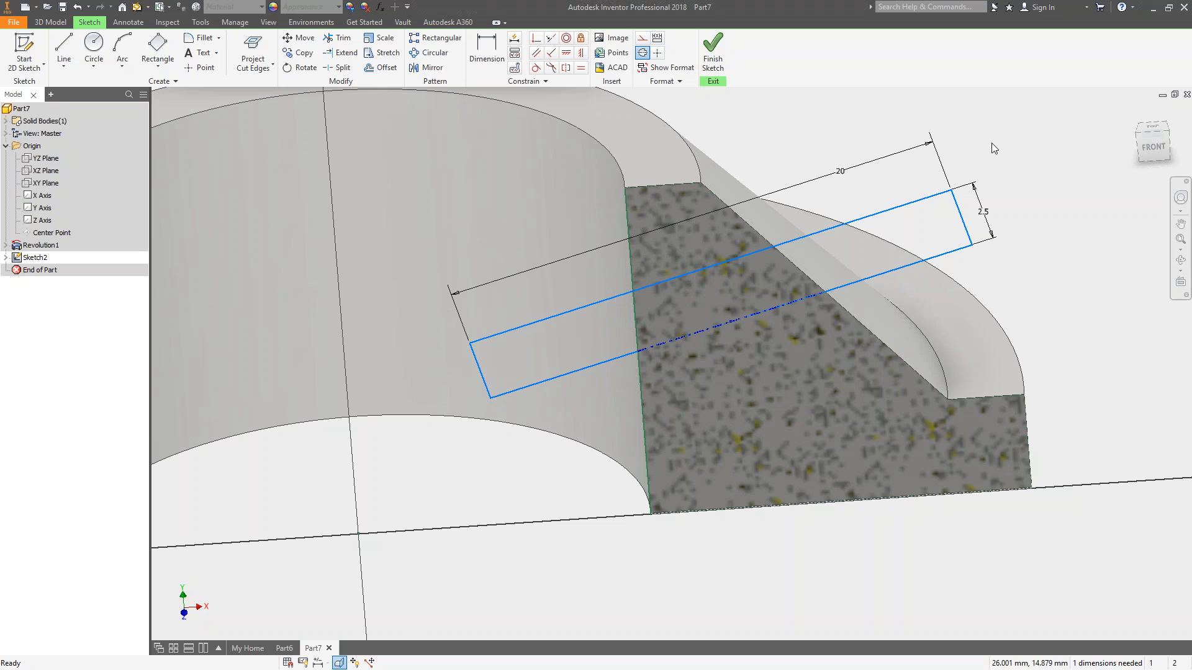
Step: Revolve the rectangle fully around the slanted centerline as a cut through the ring wall
key("r")
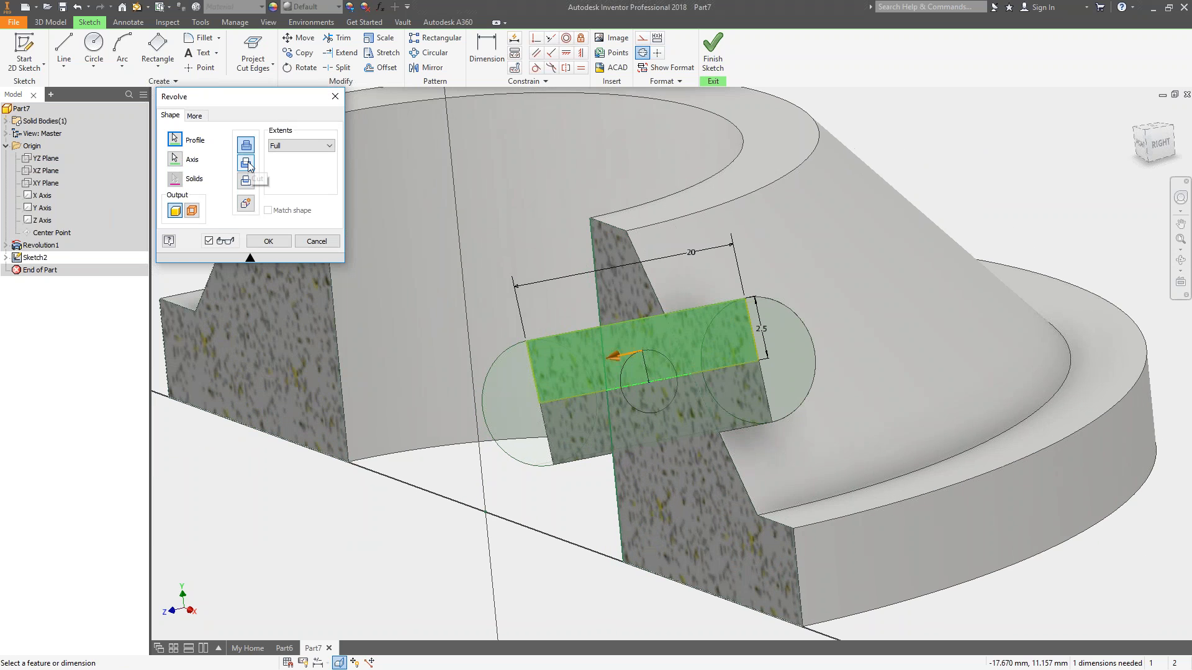
left_click(247, 165)
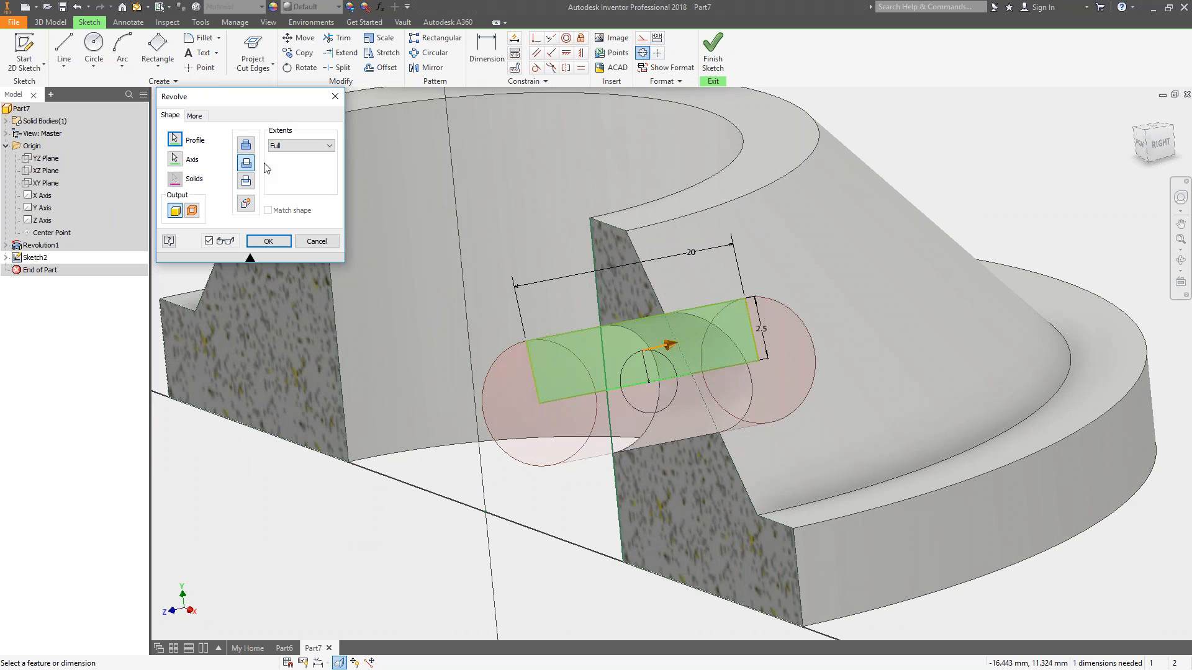
middle_click_drag(471, 178, 586, 201, "shift")
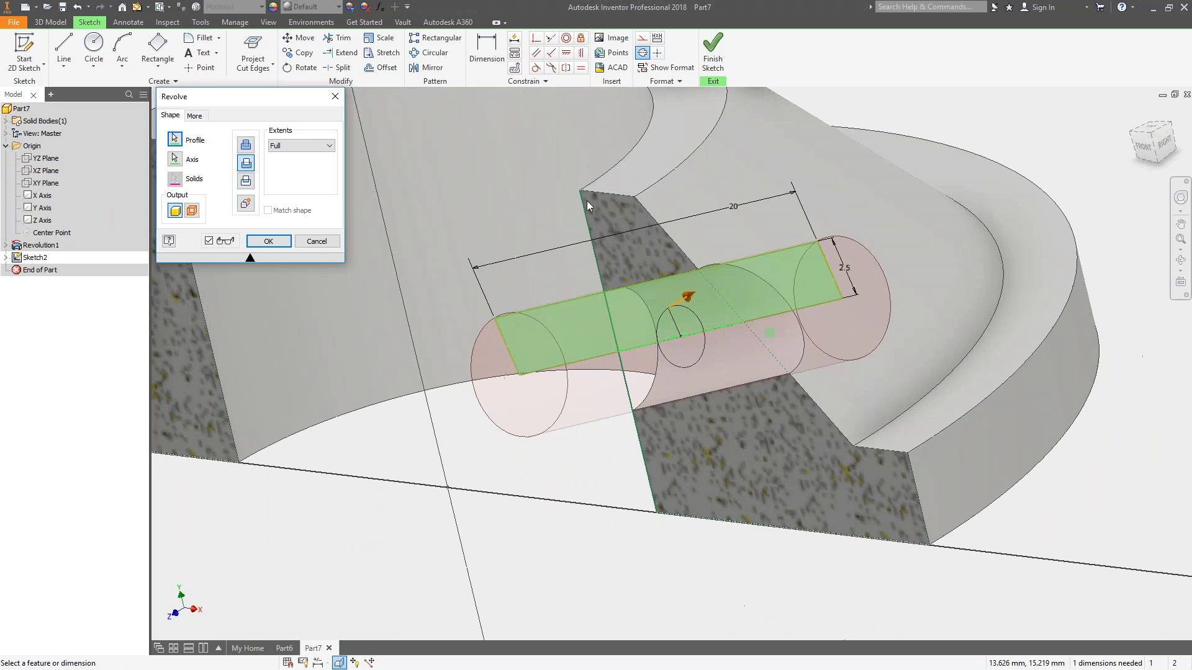
left_click(268, 241)
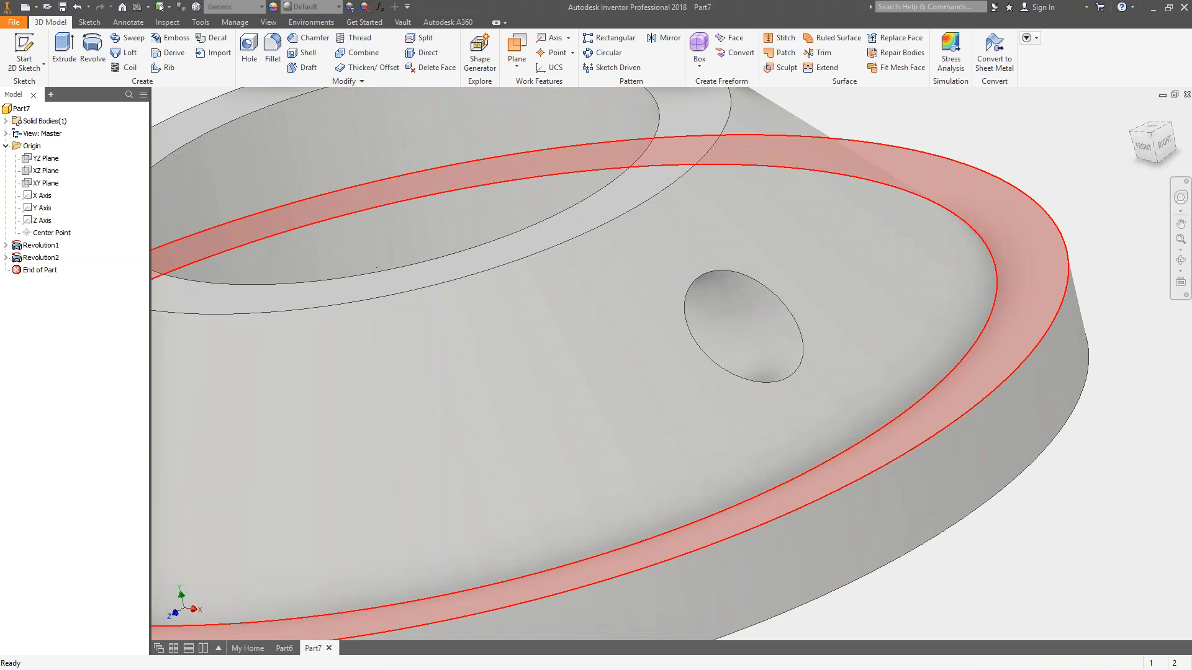
scroll(990, 179, "up", 4)
middle_click_drag(991, 179, 949, 142, "shift")
key("F6")
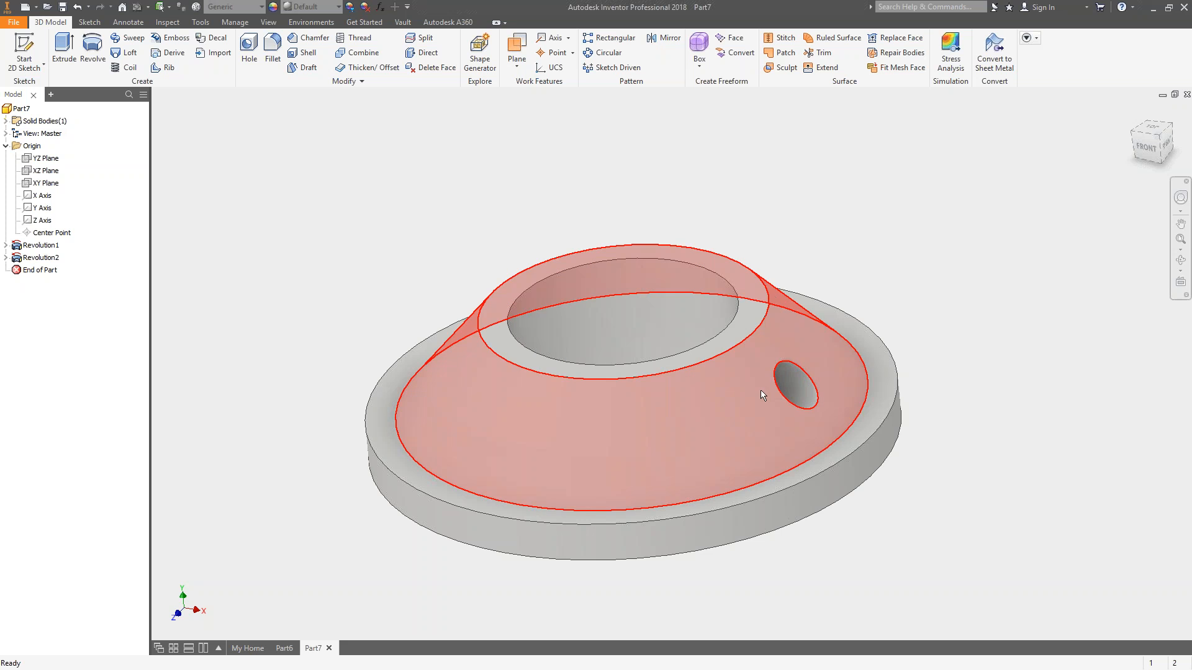
middle_click_drag(820, 378, 644, 293, "shift")
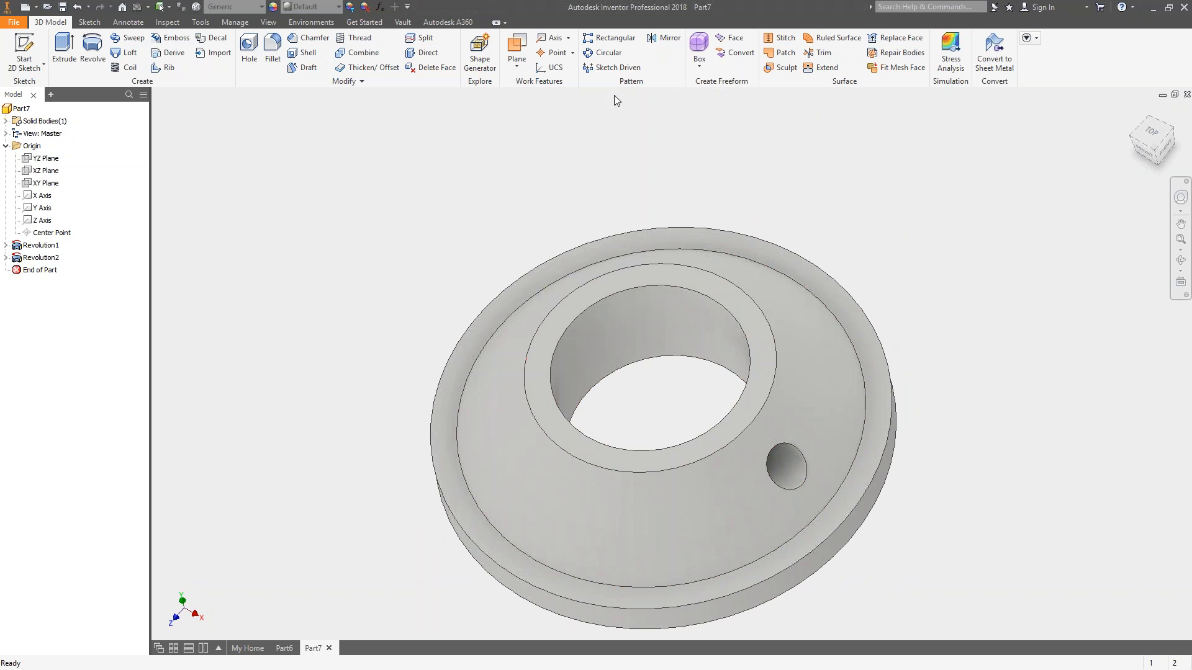
left_click(603, 53)
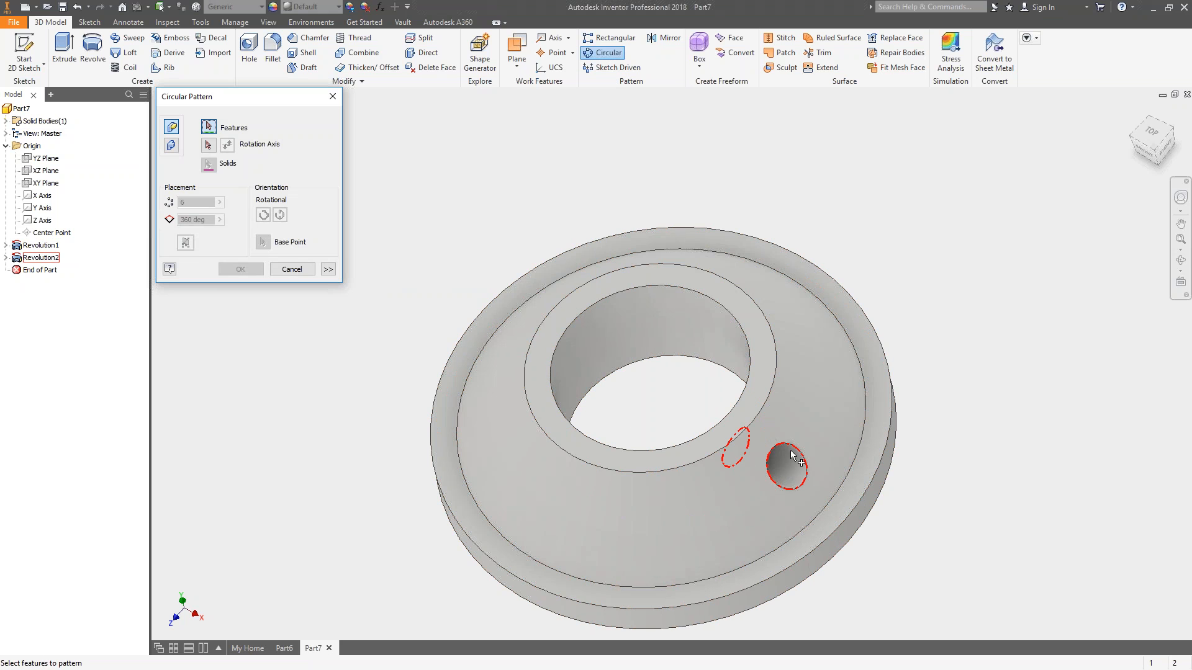
middle_click_drag(797, 441, 785, 409, "shift")
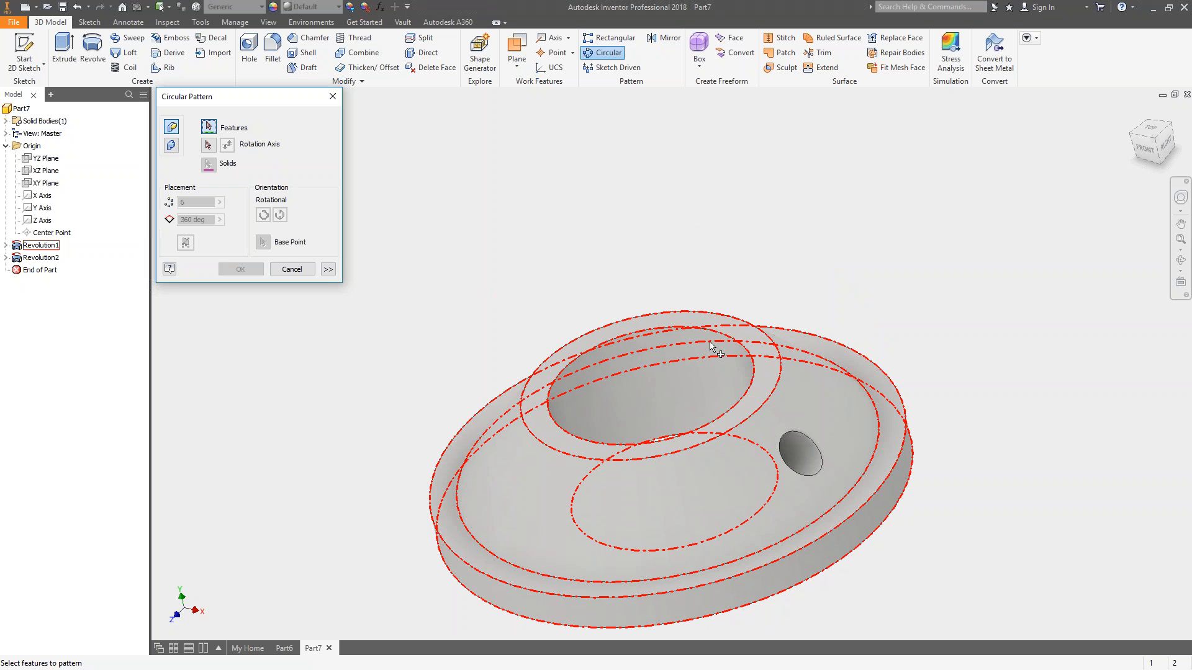
left_click(800, 456)
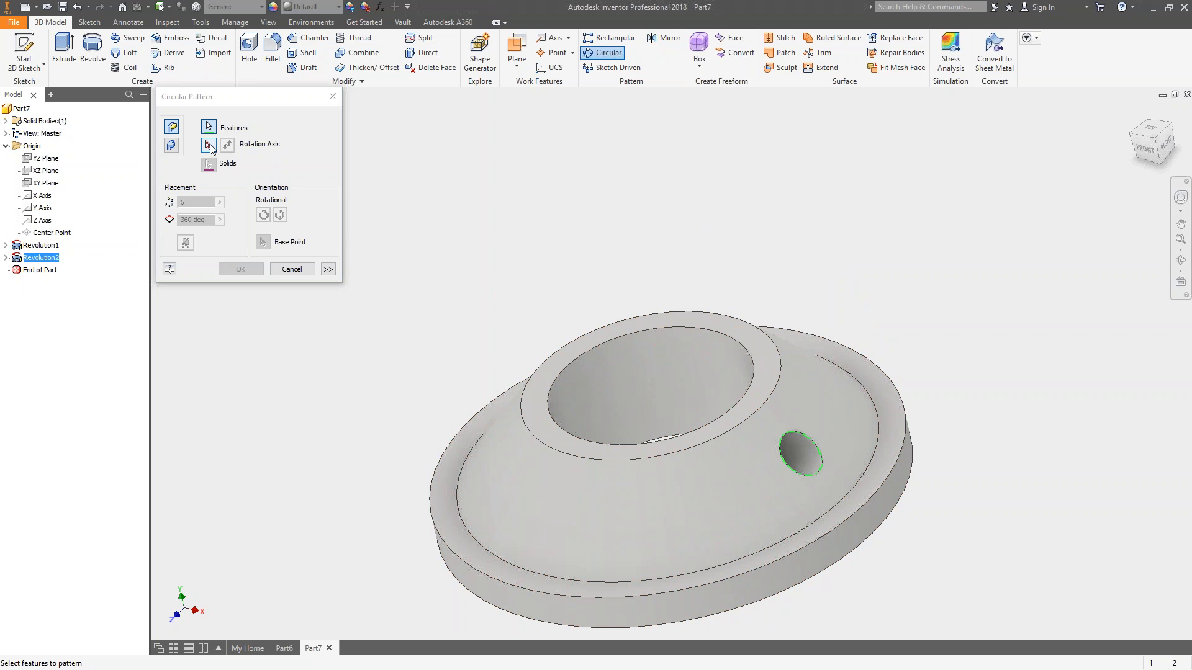
left_click(641, 384)
left_click(209, 145)
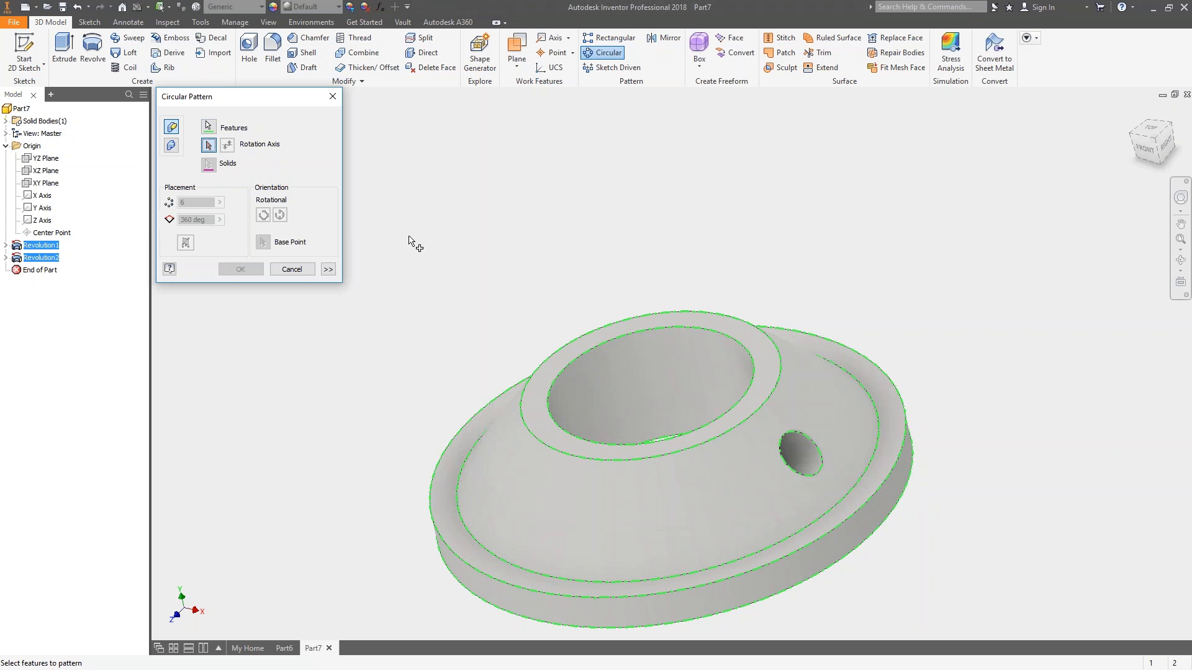
scroll(372, 246, "up", 3)
key("Escape")
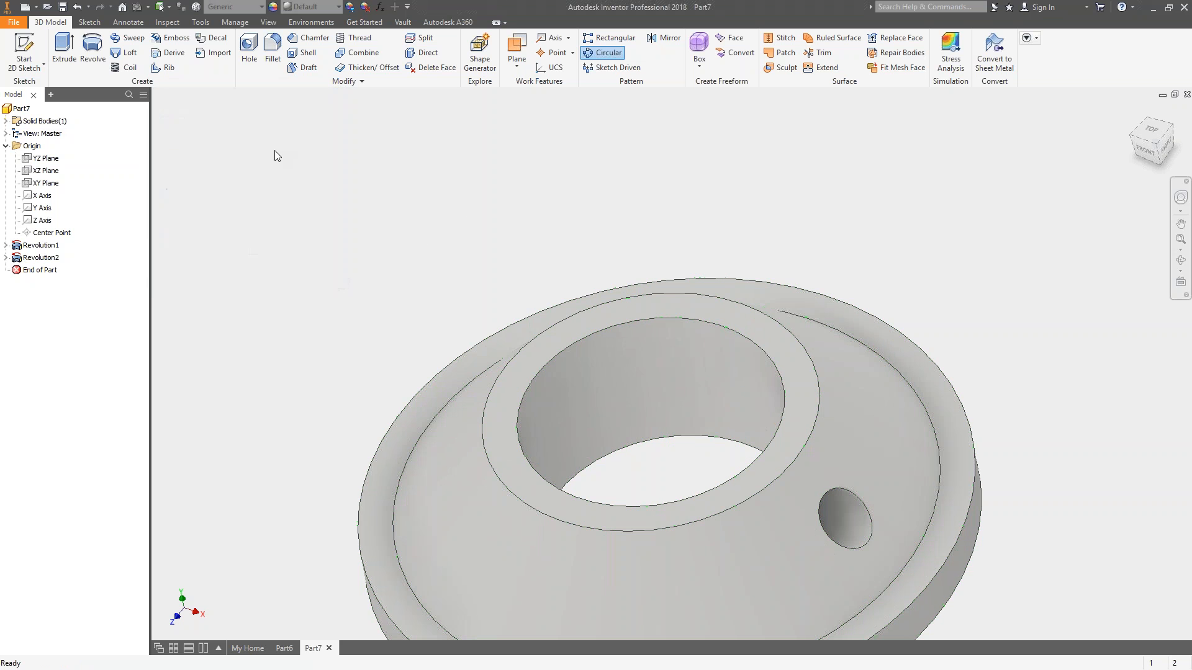
Step: Pattern the angled hole circularly around the ring's central axis, with 6 occurrences over 360 degrees
left_click(596, 53)
left_click(844, 516)
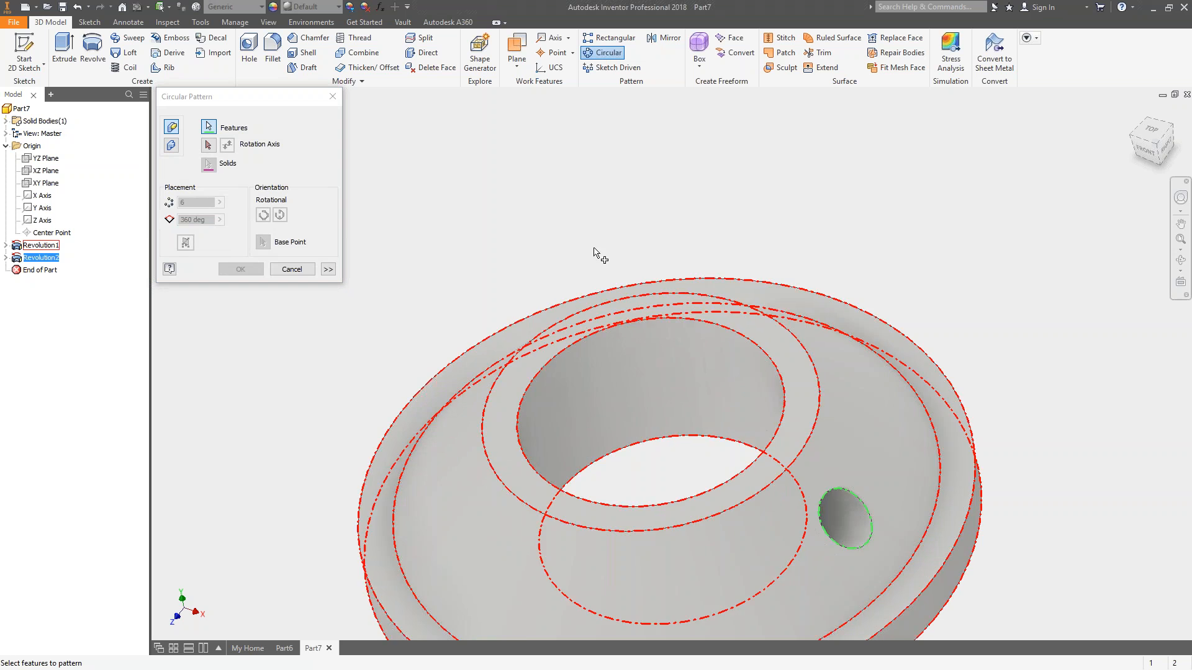
scroll(594, 254, "down", 2)
left_click(208, 144)
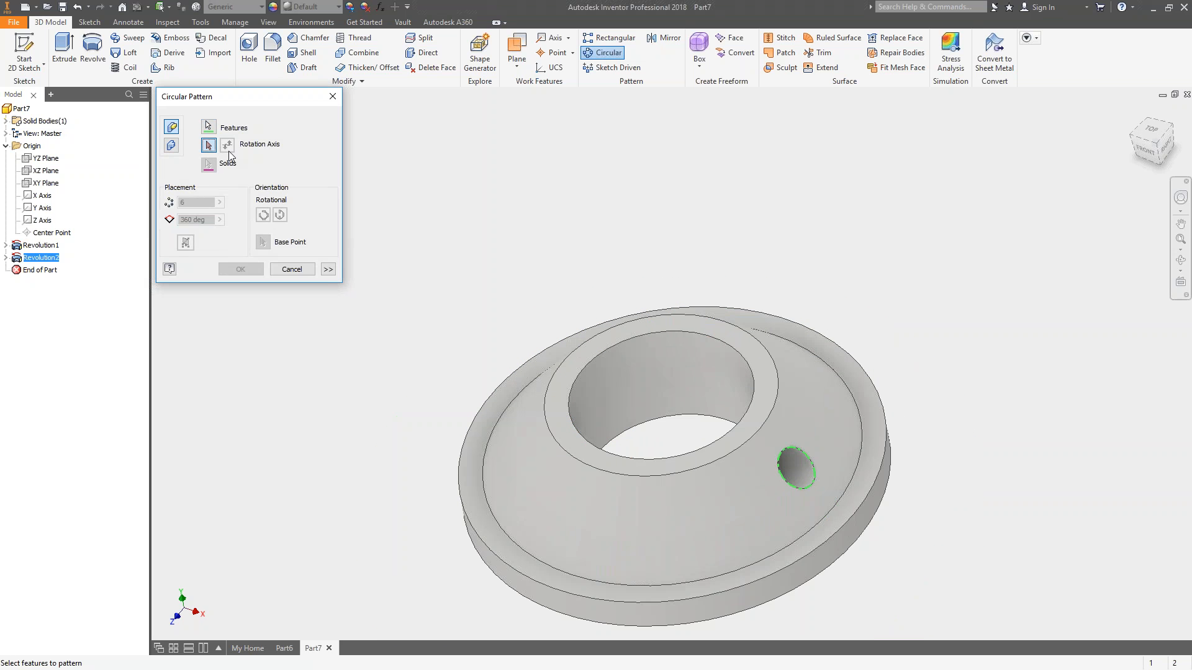
left_click(660, 375)
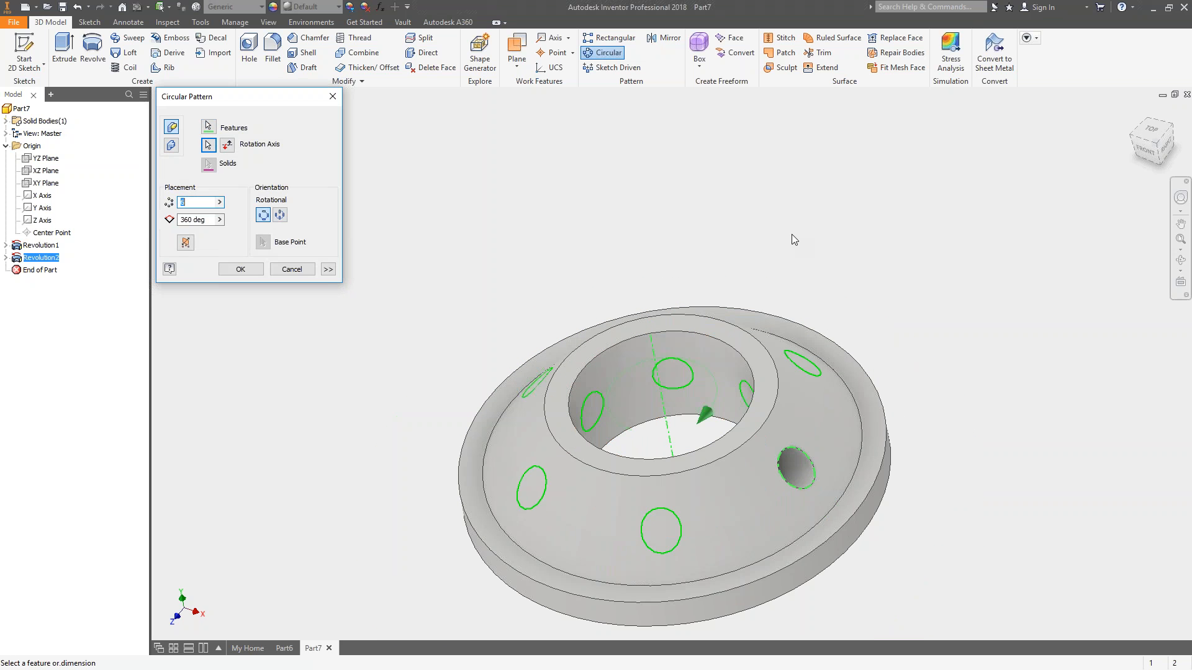
middle_click_drag(792, 232, 799, 213, "shift")
scroll(799, 212, "down", 1)
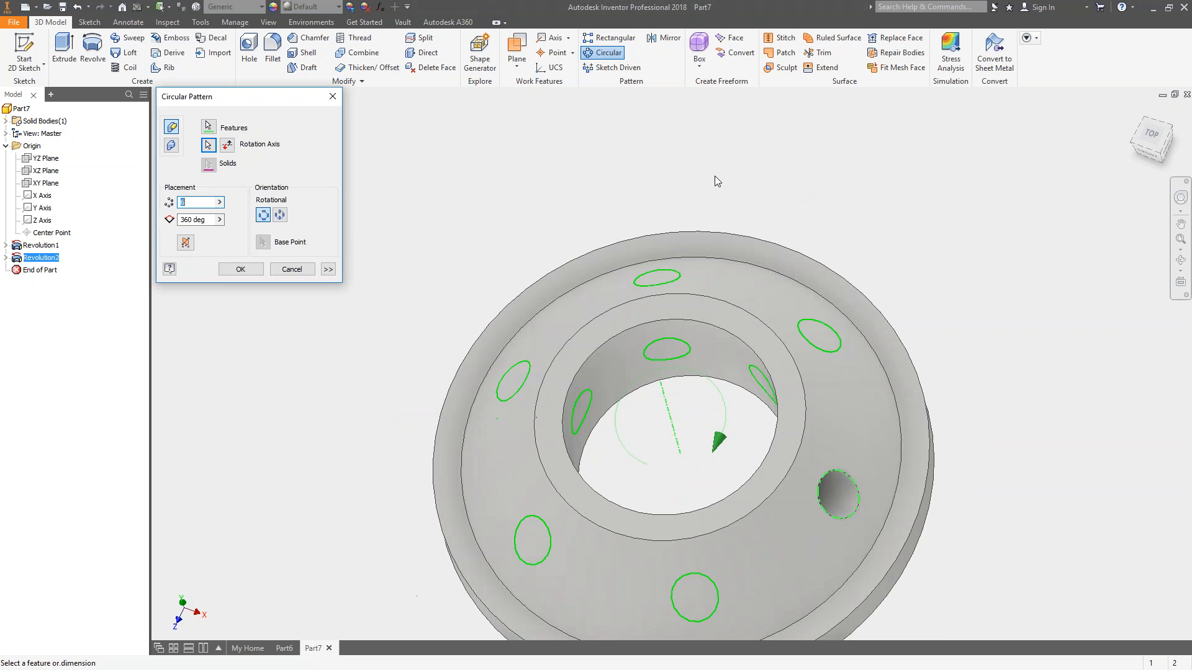
left_click(220, 219)
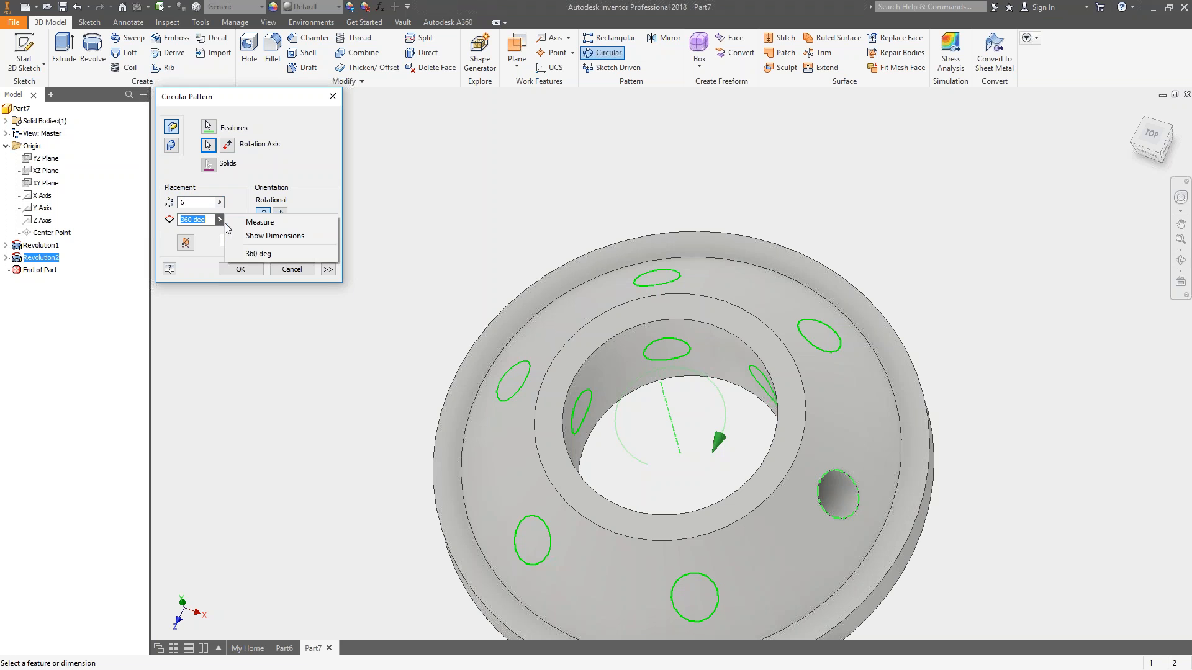
left_click(308, 197)
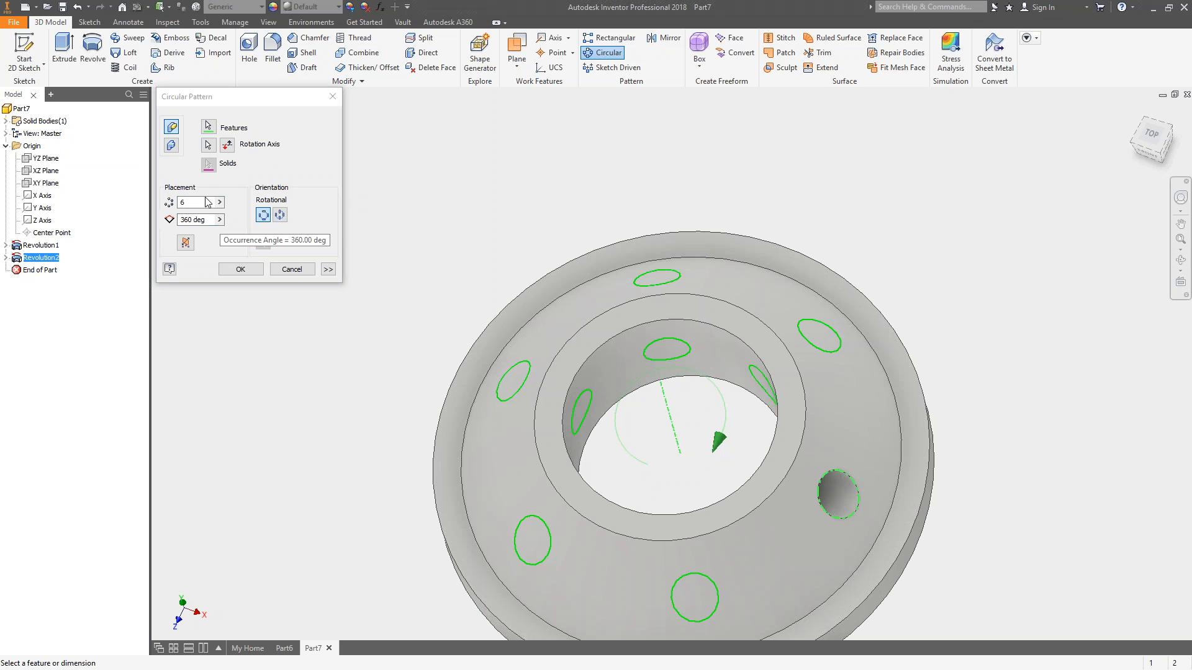
left_click_drag(203, 202, 176, 204)
left_click(209, 219)
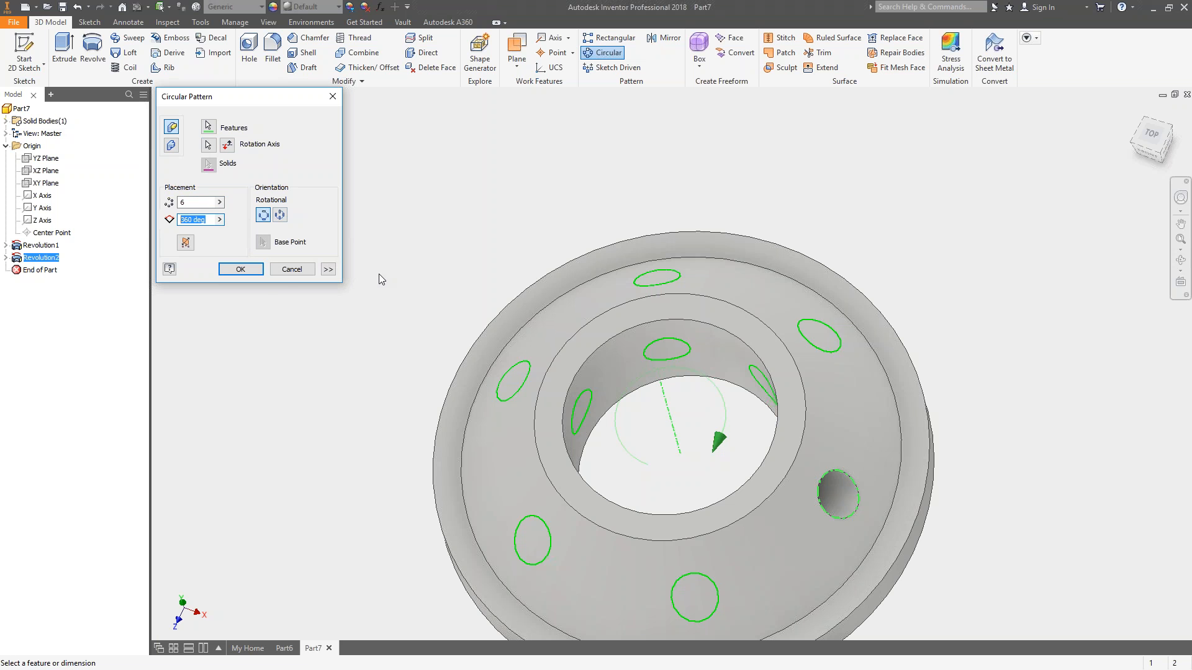
left_click(241, 269)
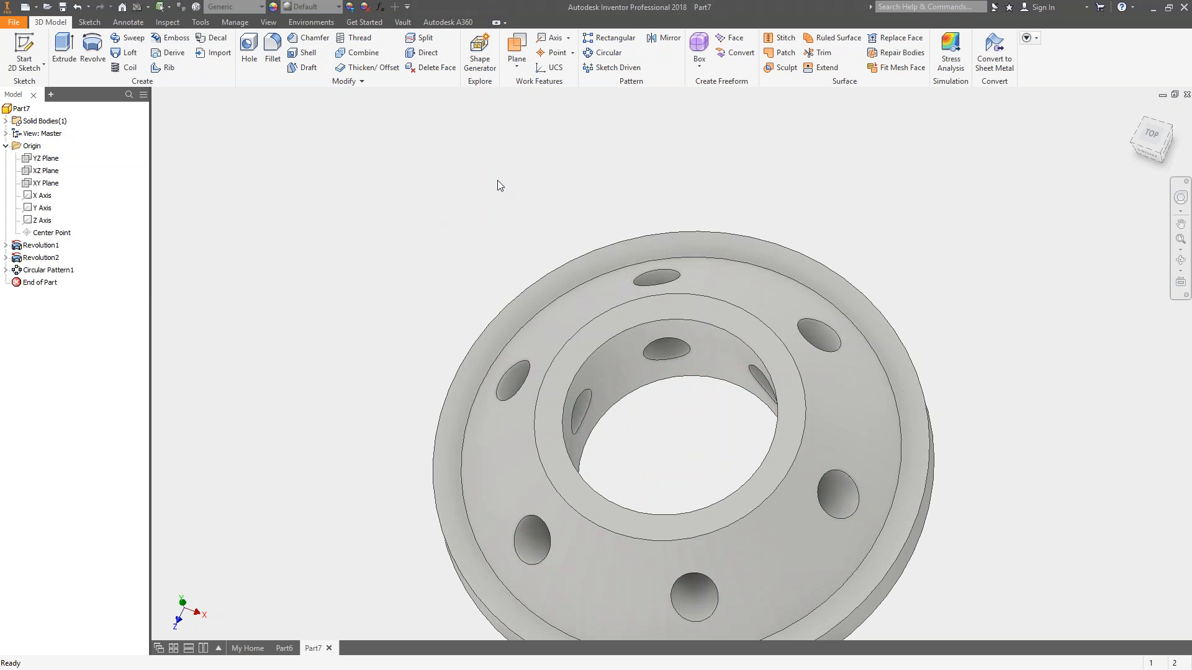
Step: Start a new sketch on the XZ plane of the ring part
key("F6")
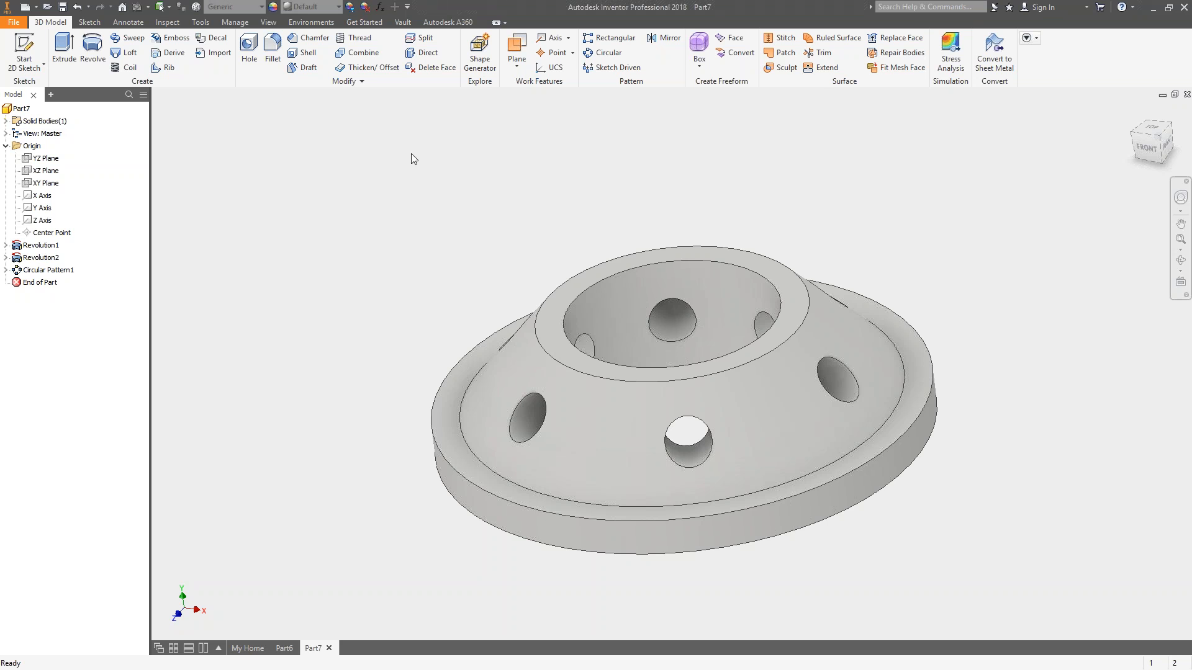
left_click(48, 172)
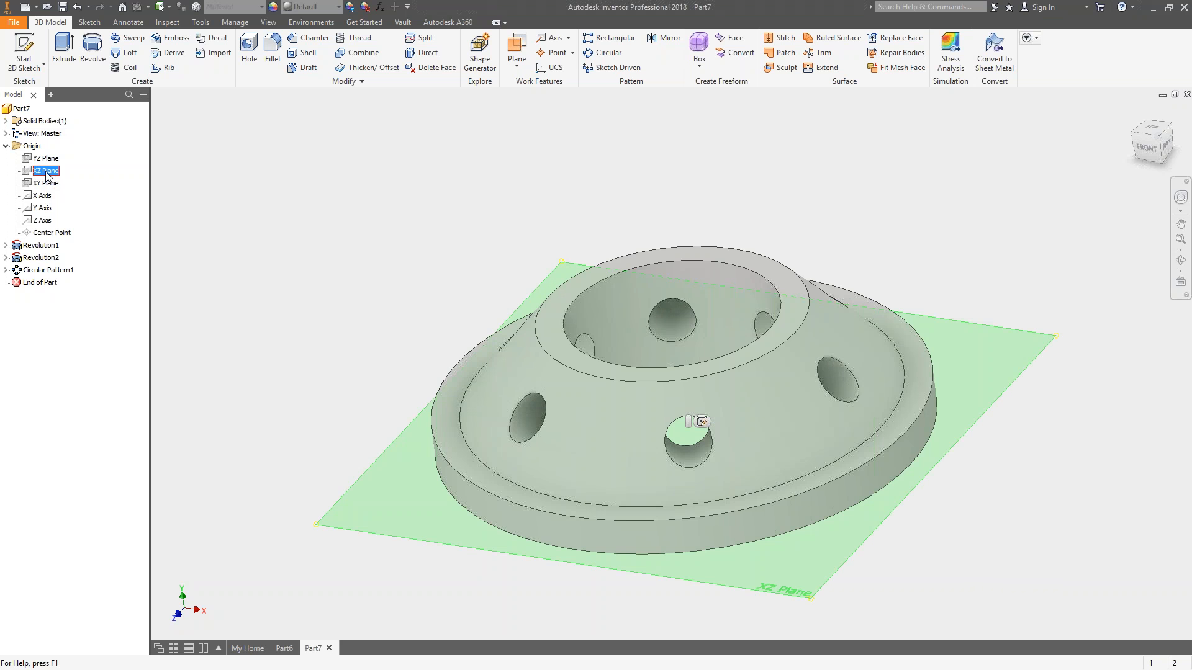
right_click(45, 172)
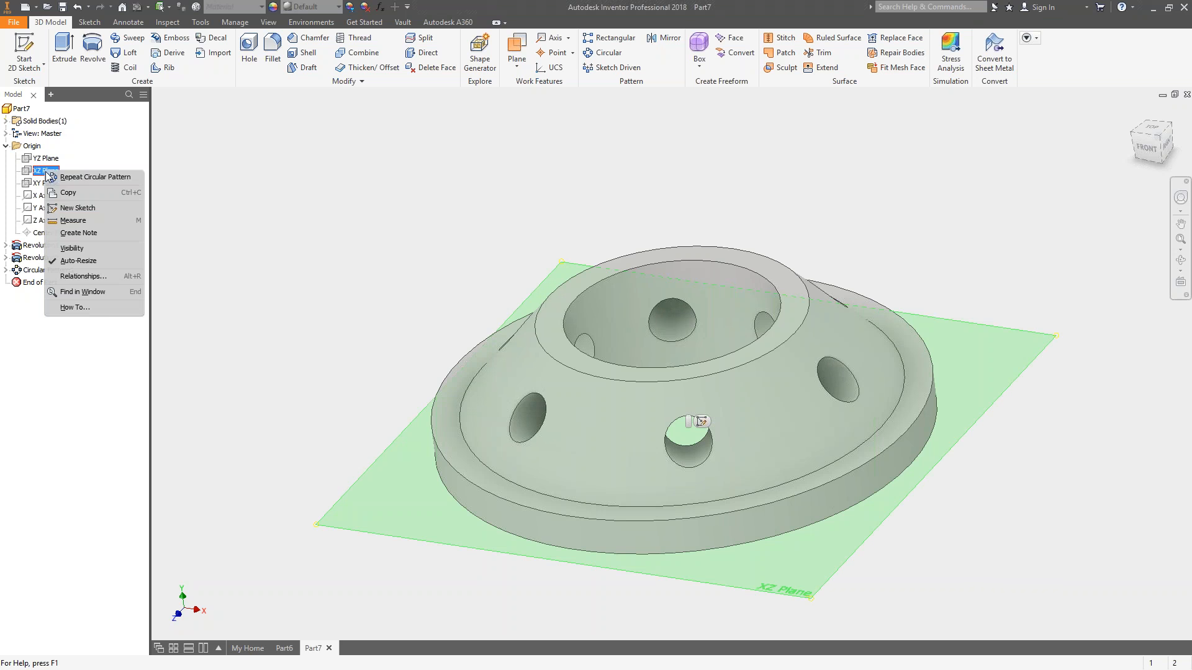
left_click(80, 209)
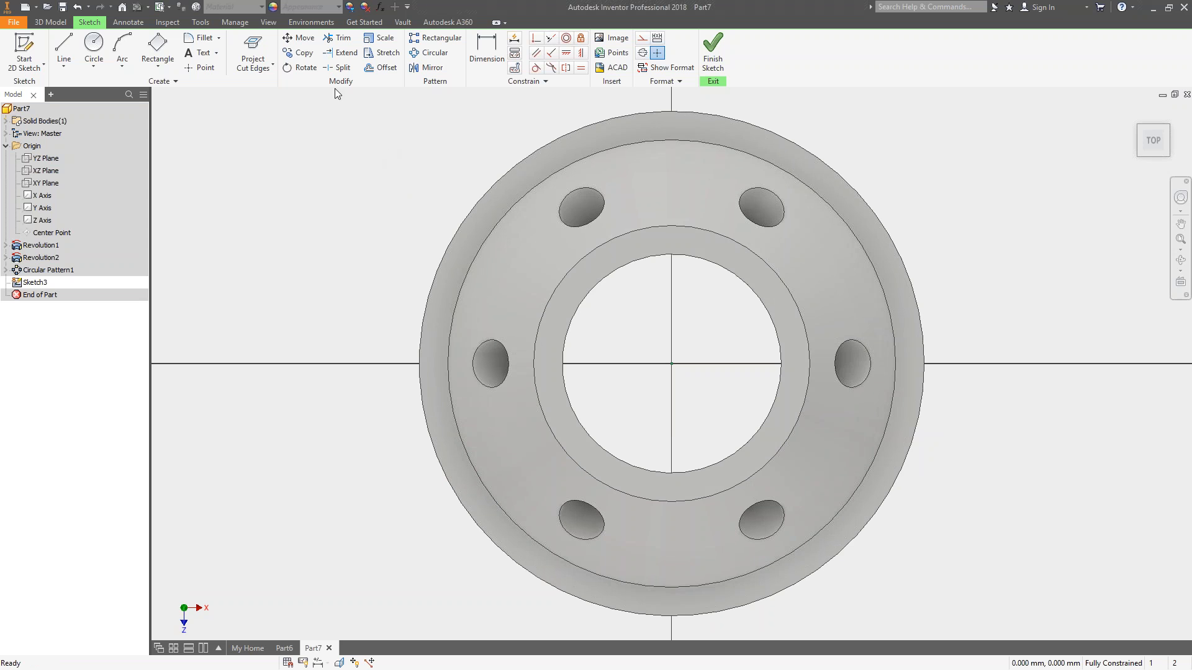
Step: Open the application options, examine the Sketch settings, and close the dialog
left_click(199, 21)
left_click(188, 62)
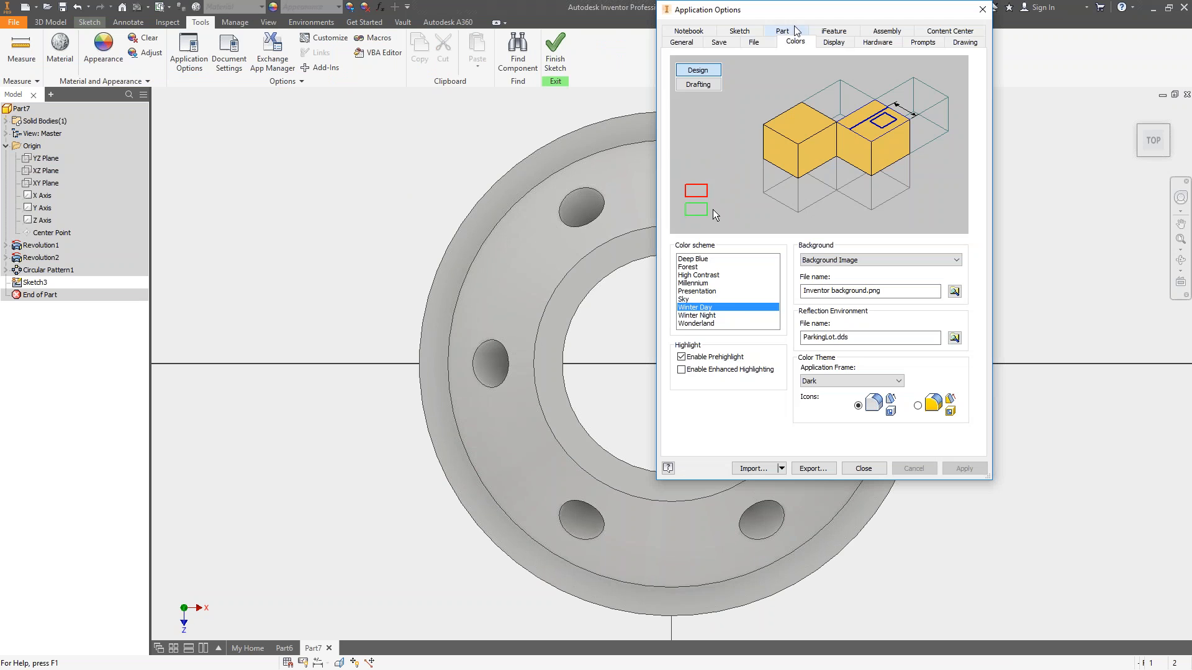
left_click(740, 31)
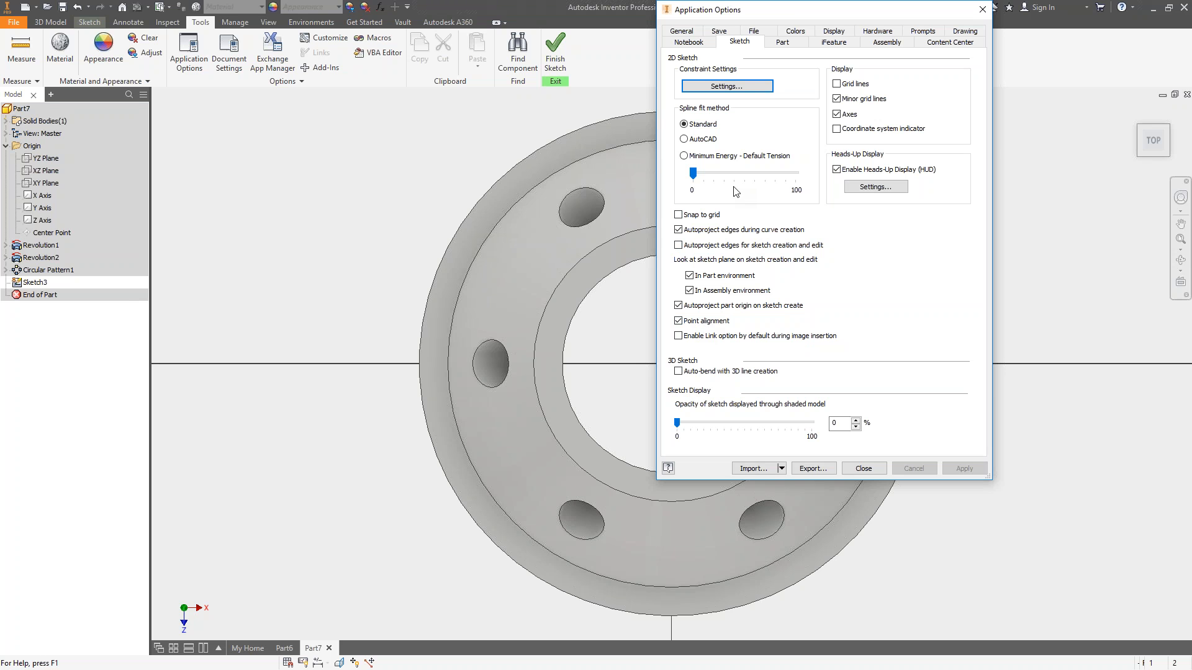
left_click(864, 469)
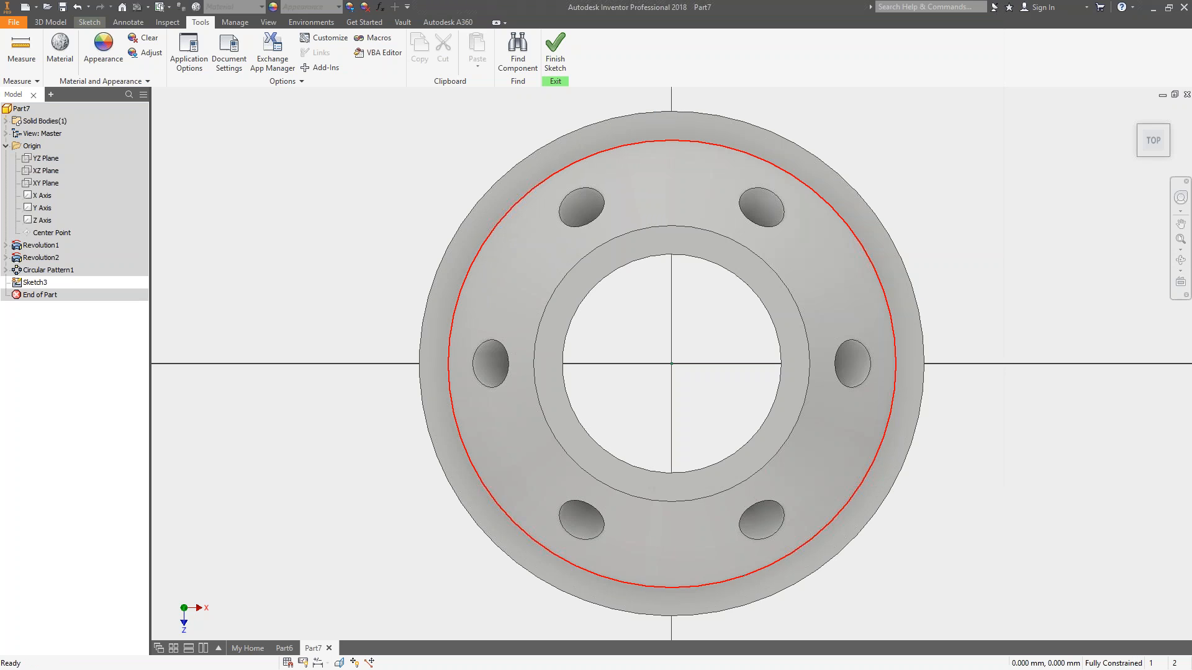
key("F6")
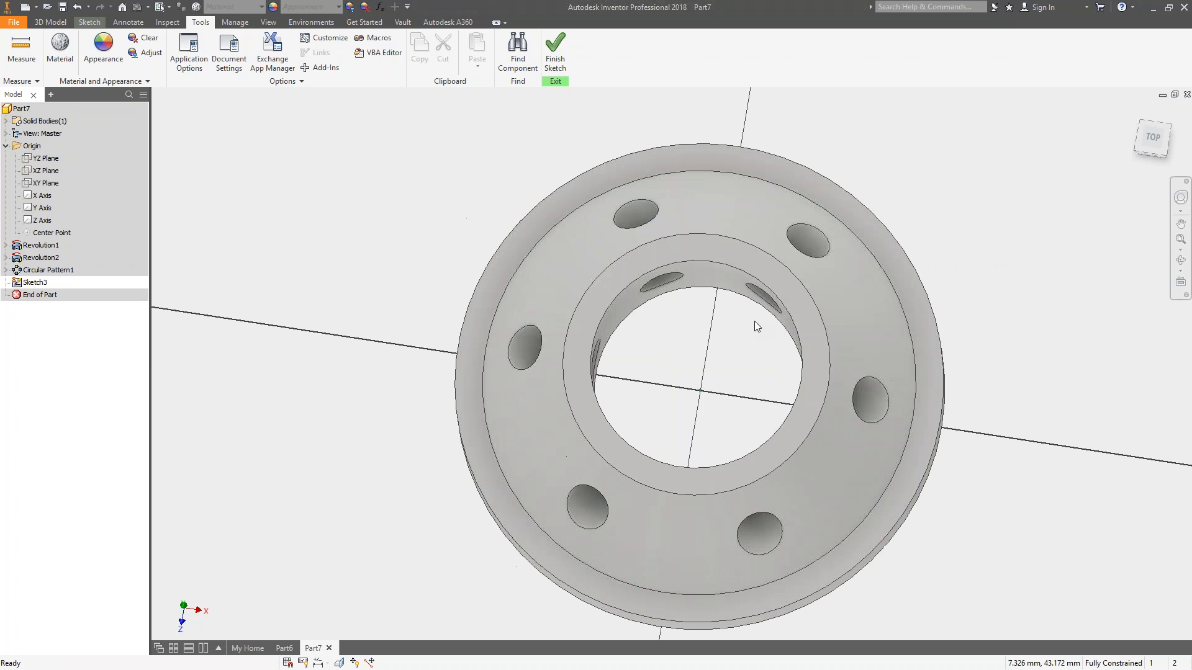
left_click(50, 23)
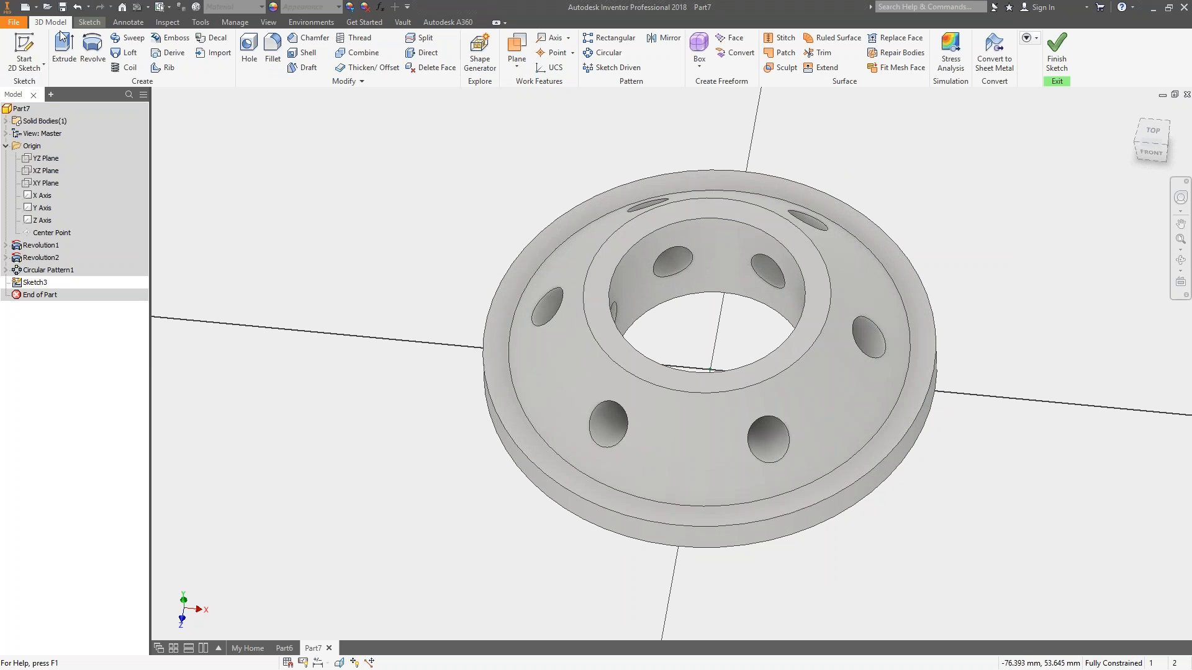
middle_click_drag(248, 133, 244, 106, "shift")
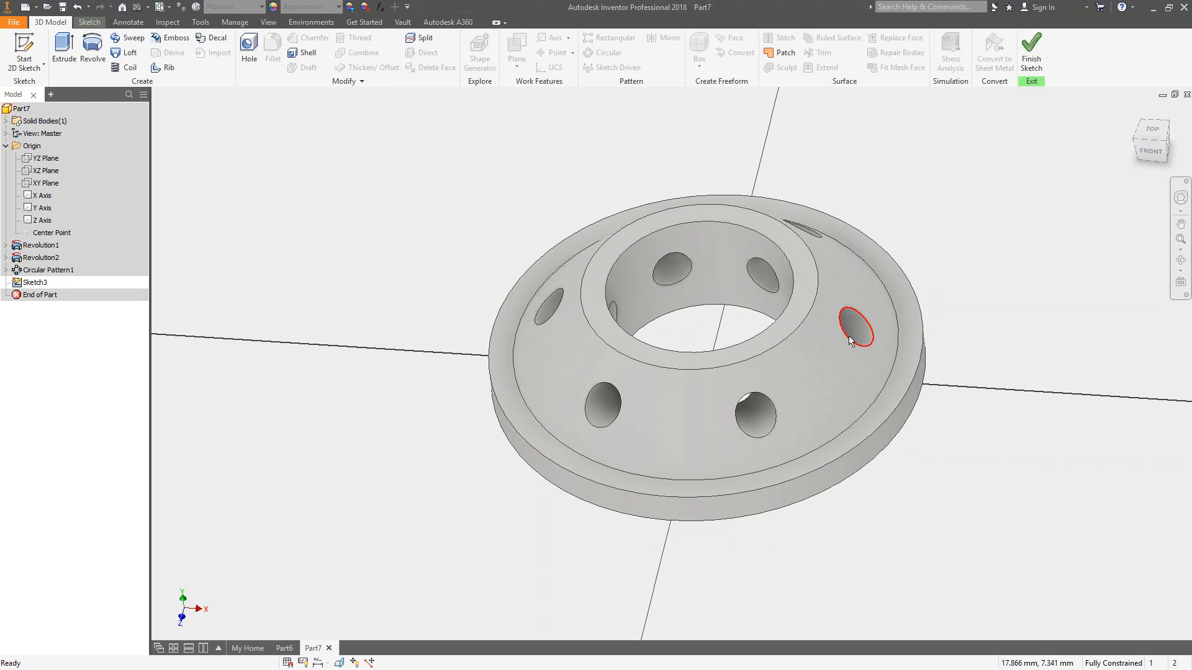
mouse_move(852, 338)
middle_mouse_down("shift")
mouse_move(852, 328)
mouse_move(831, 339)
middle_mouse_up("shift")
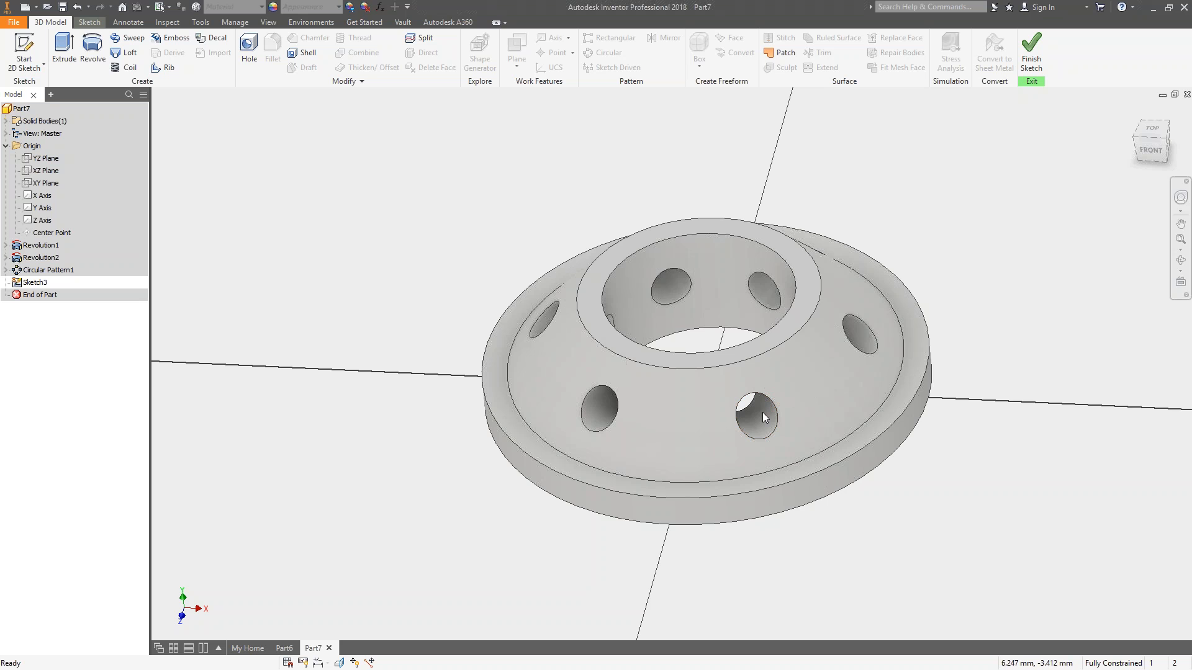
middle_click_drag(818, 385, 830, 330, "shift")
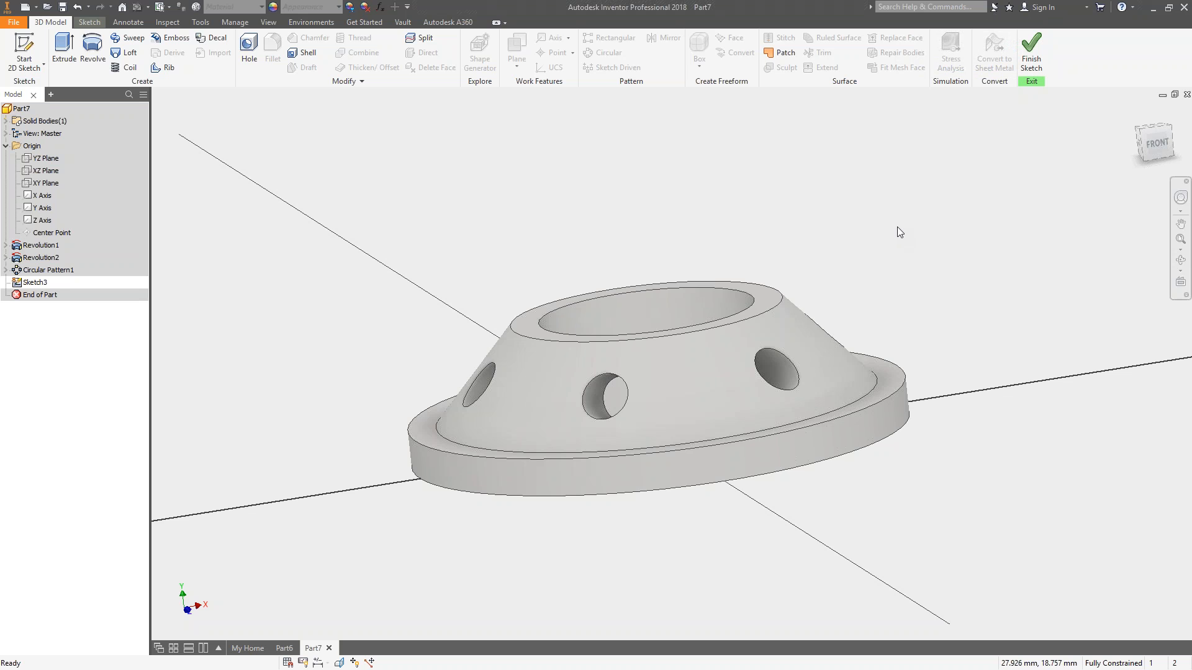
middle_click_drag(724, 252, 626, 295, "shift")
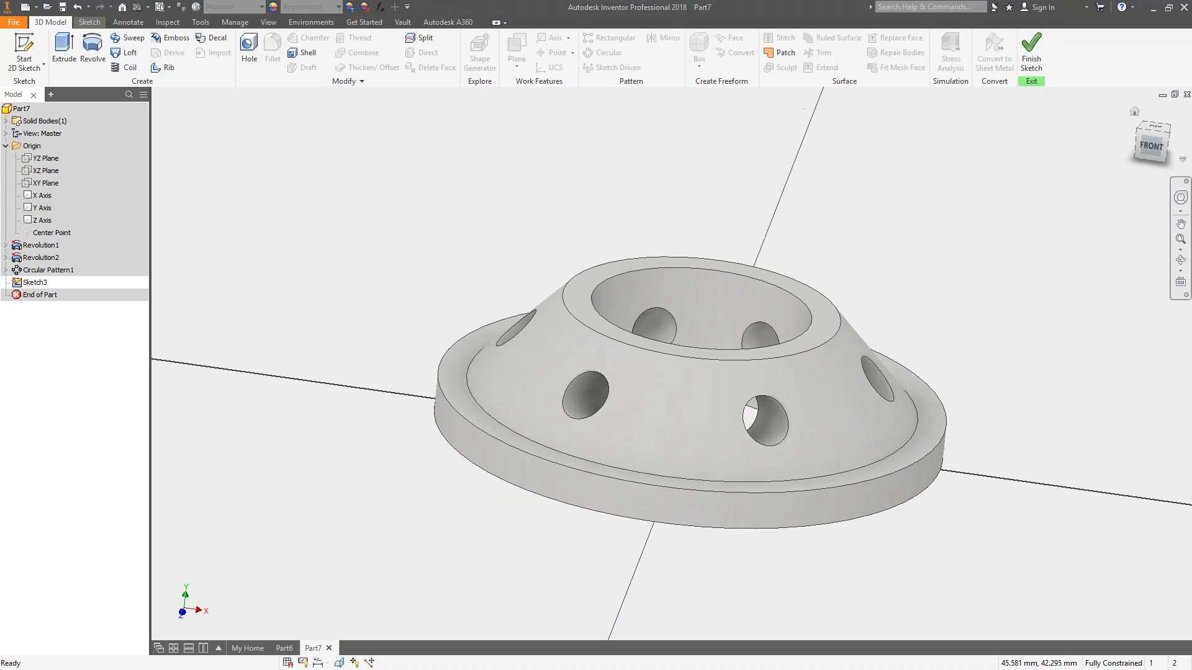
Step: Create a new part file from the metric Standard (mm).ipt template
left_click(35, 6)
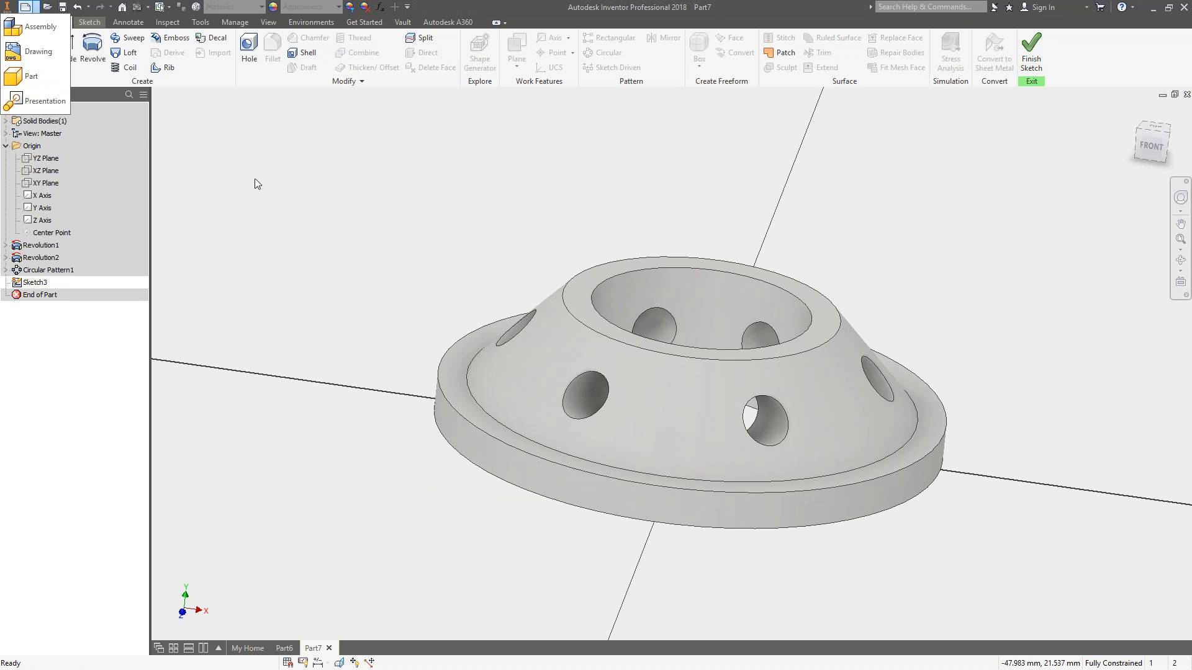
left_click(35, 9)
left_click(36, 10)
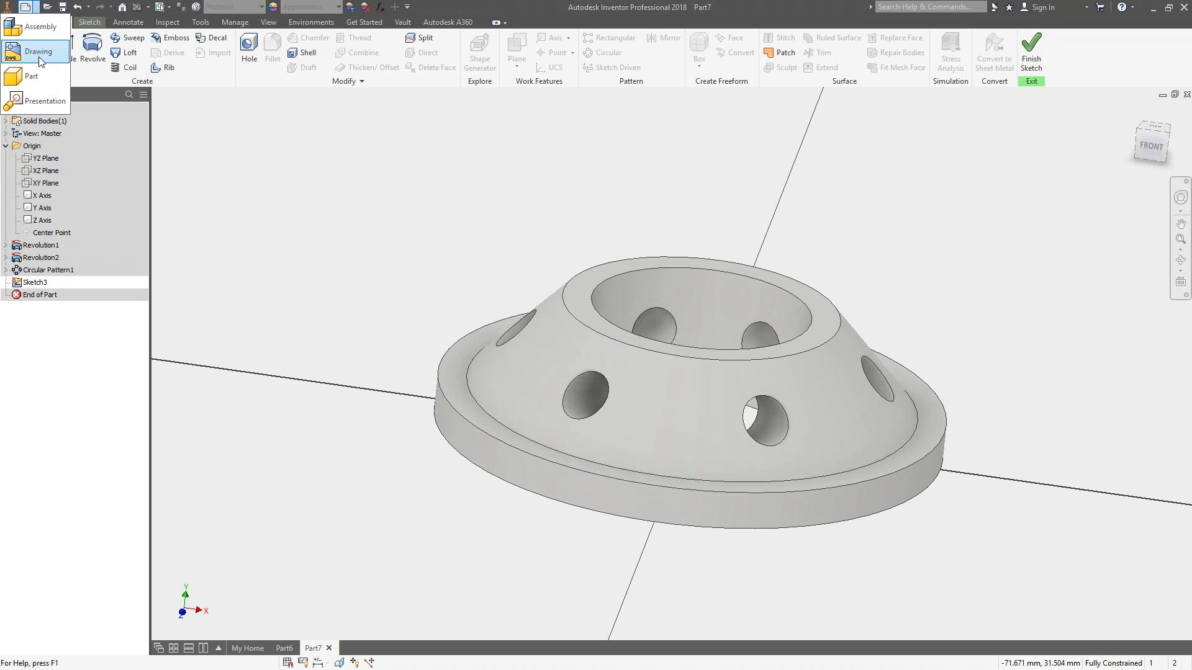
left_click(92, 98)
left_click(25, 7)
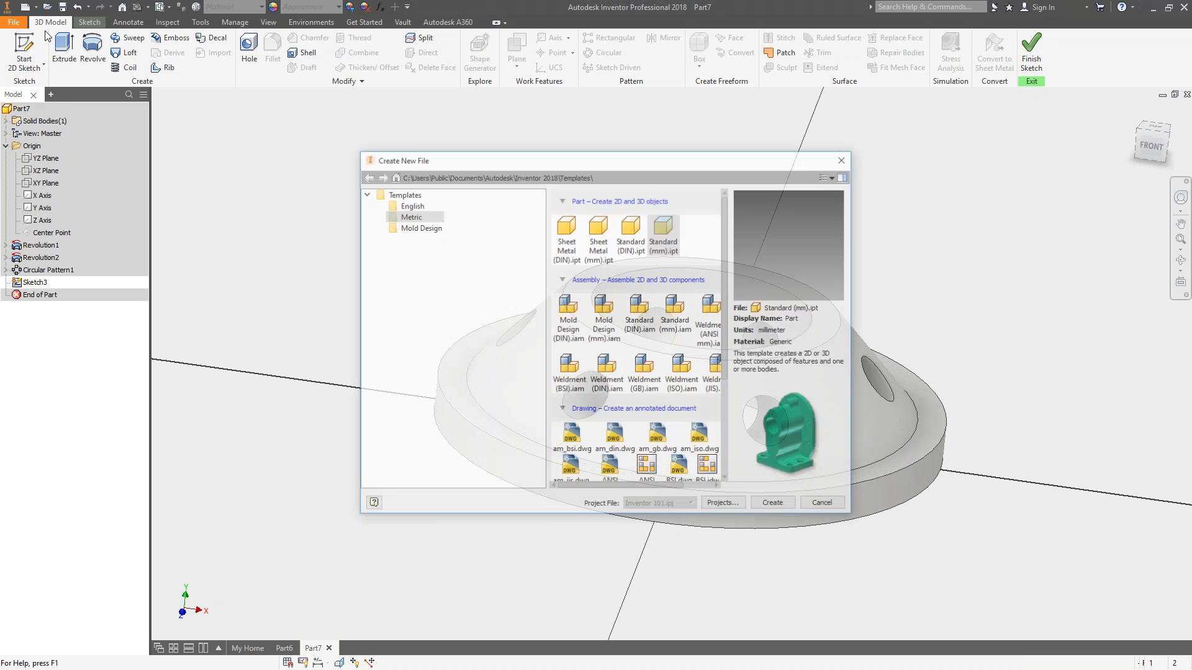
left_click(774, 506)
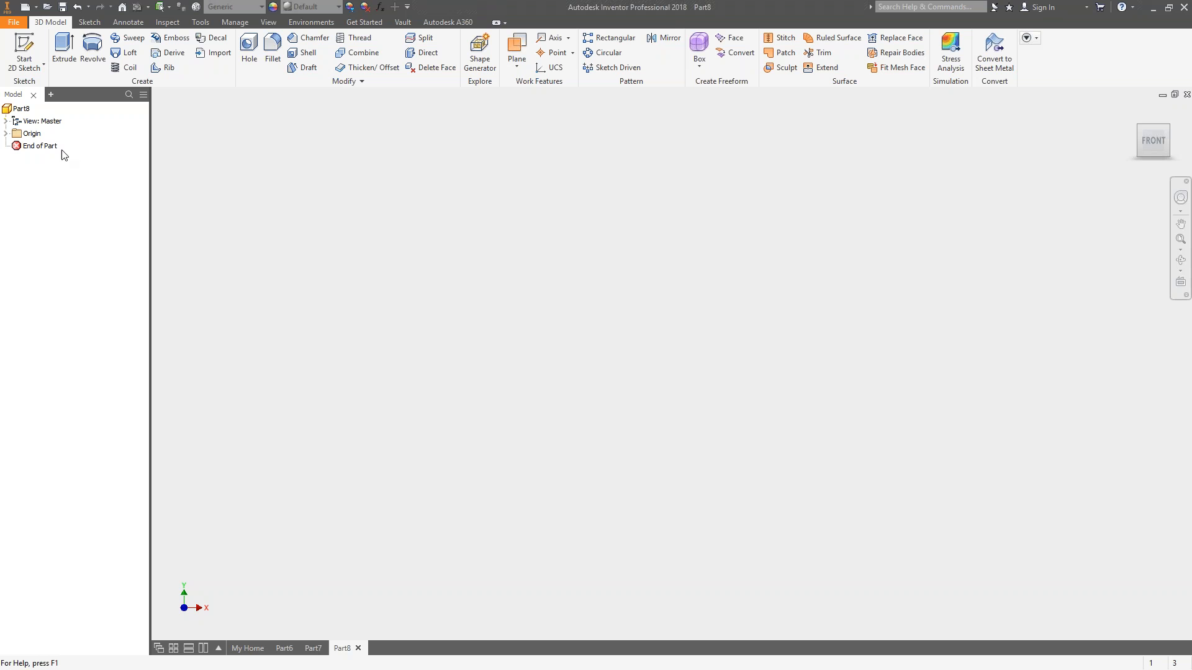
Step: Expand the new part's origin and start a sketch on the XY plane
left_click(6, 134)
left_click(47, 169)
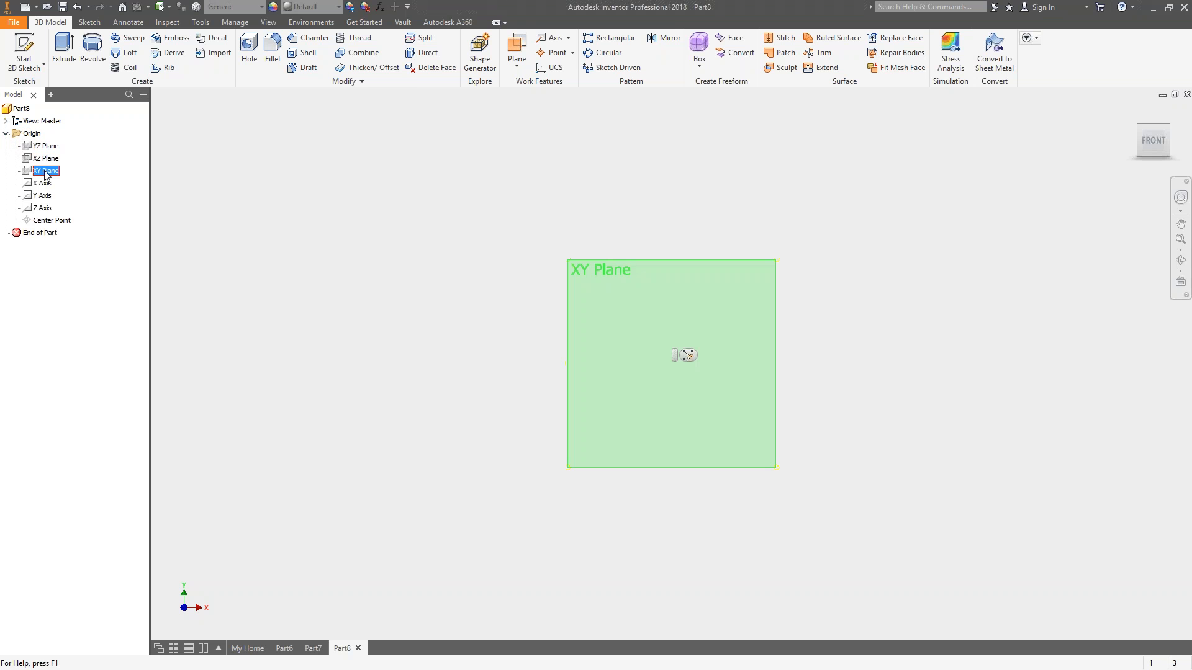
key("s")
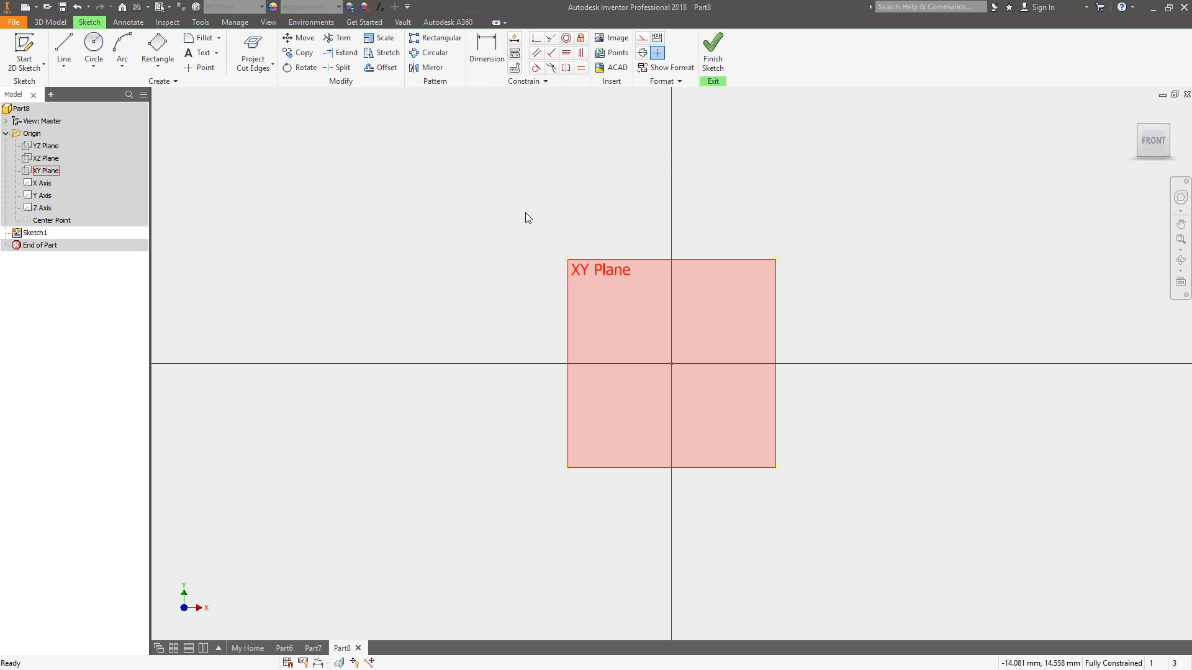
Step: Sketch a closed five-sided profile freehand around the origin, with a horizontal upper edge and a long slanted lower edge
left_click(67, 53)
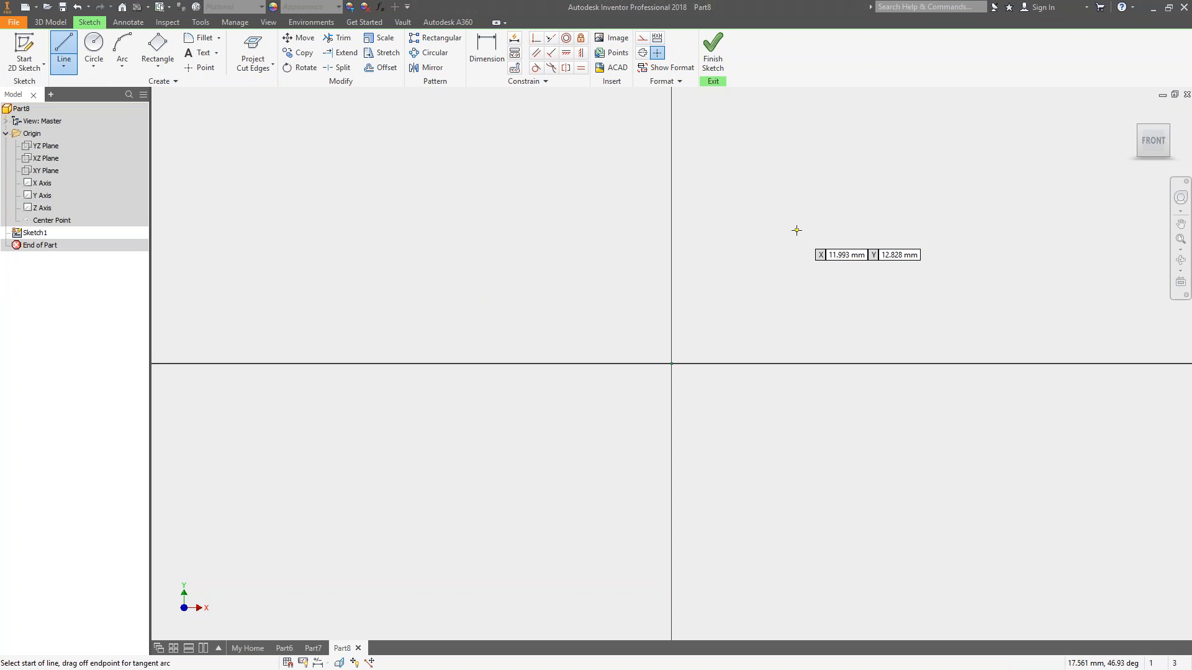
left_click(438, 223)
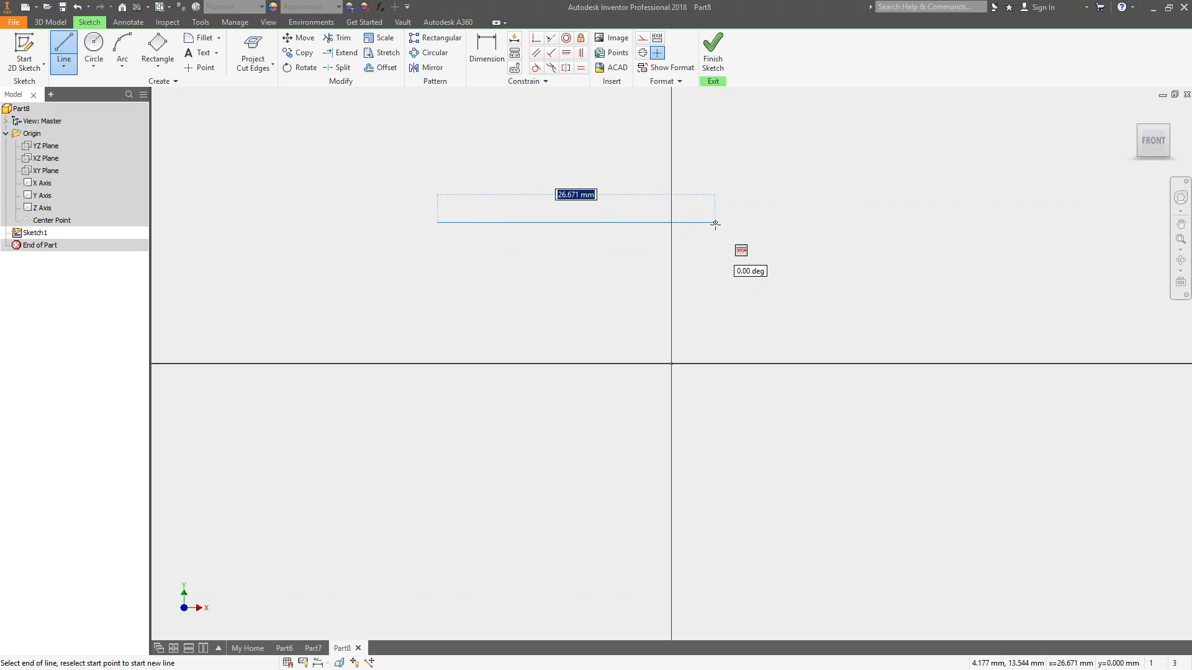
left_click(738, 222)
left_click(744, 286)
left_click(612, 294)
left_click(366, 452)
left_click(439, 228)
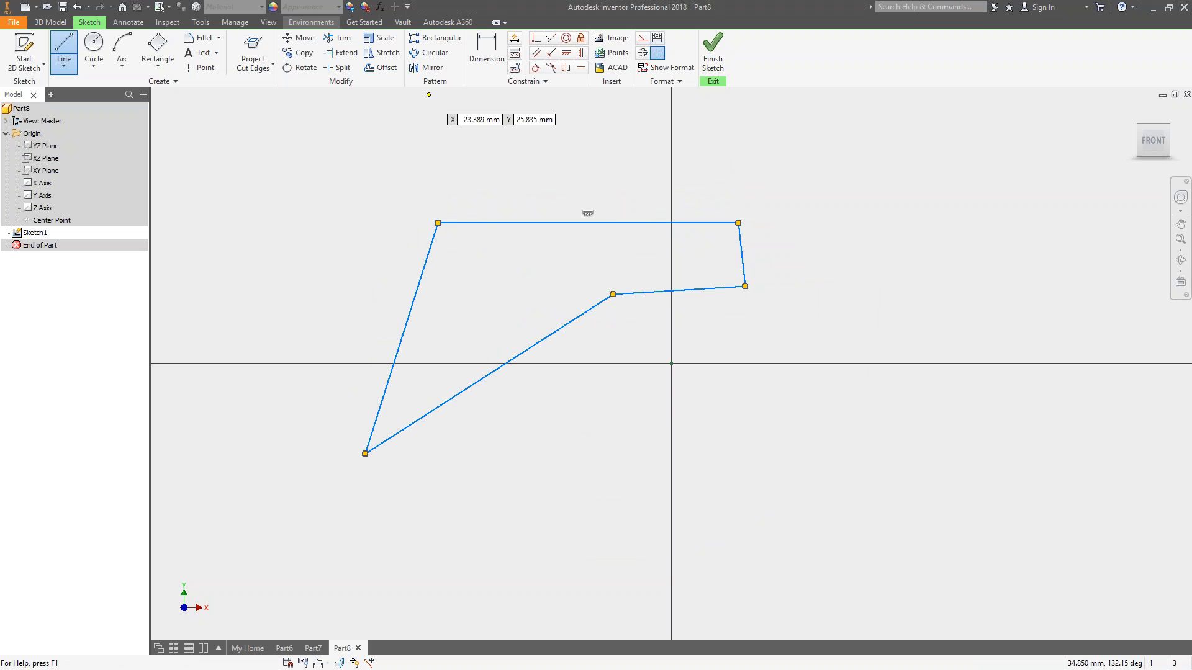
Step: Undo all lines of the freehand five-sided profile, leaving the sketch empty
left_click(77, 7)
left_click(77, 8)
left_click(77, 7)
left_click(77, 7)
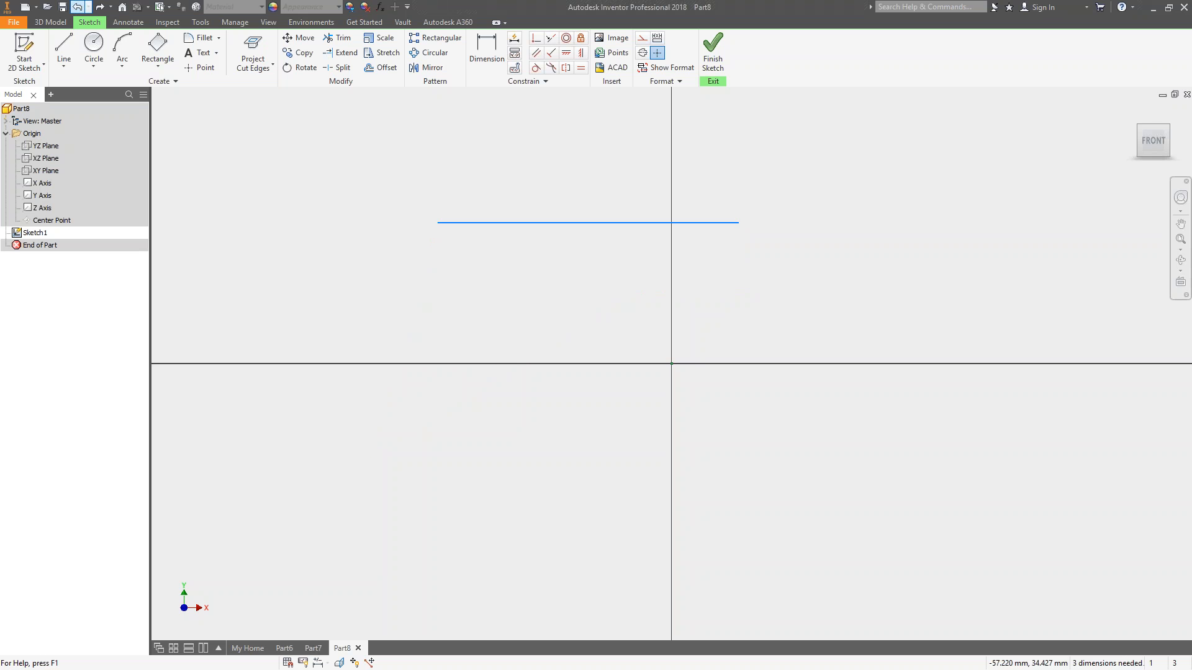
left_click(77, 7)
Step: Draw a horizontal line 20 mm long above the origin, crossing the vertical axis
left_click(64, 50)
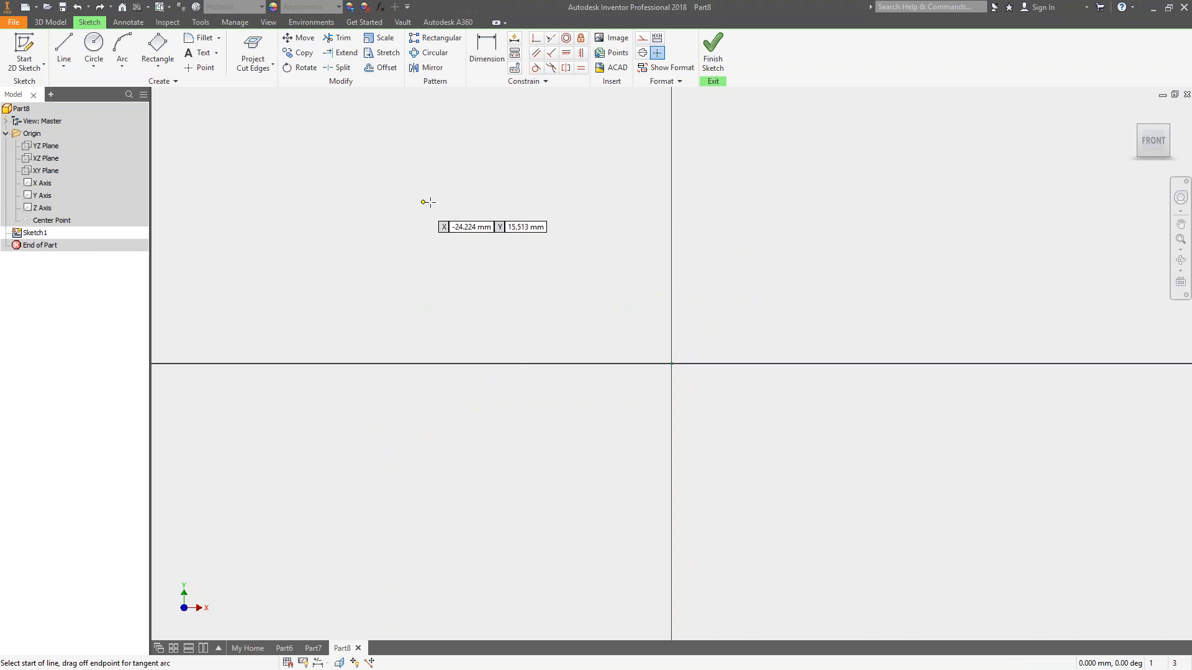
left_click(496, 218)
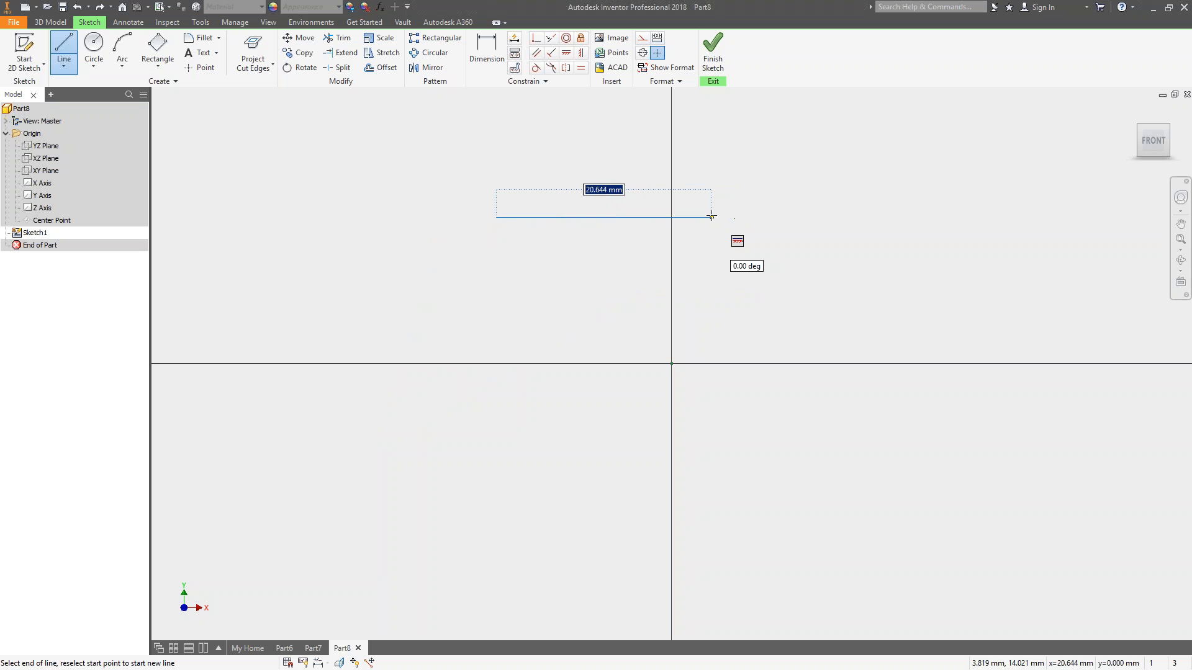
type("20")
key("Return")
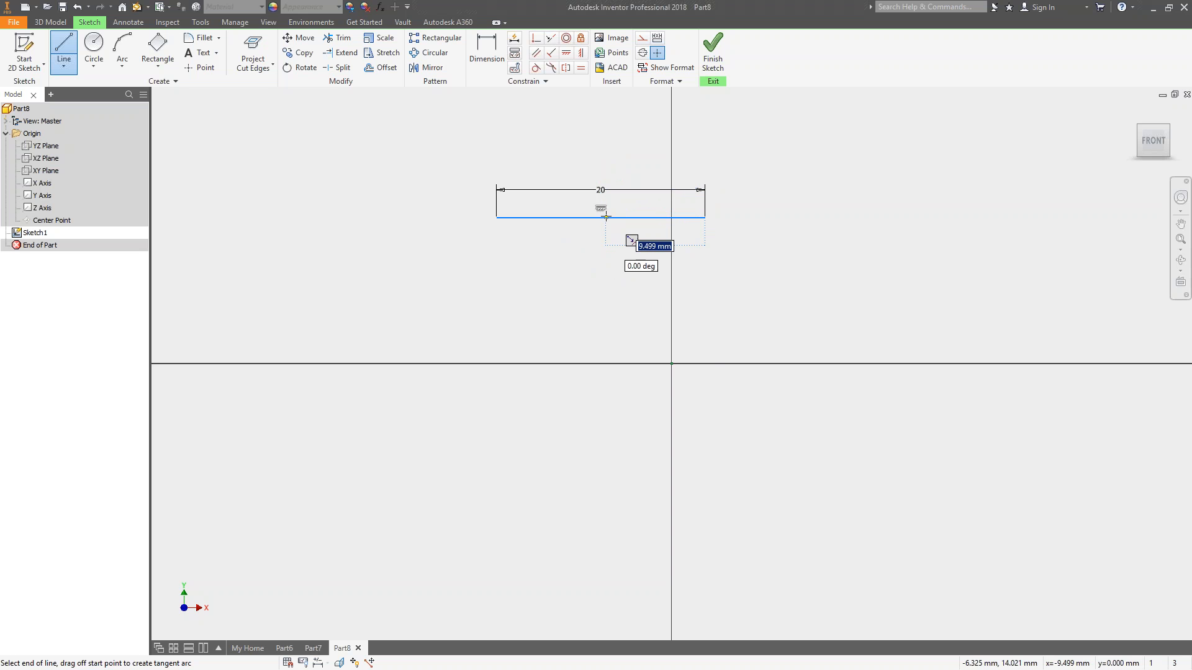
left_click(704, 170)
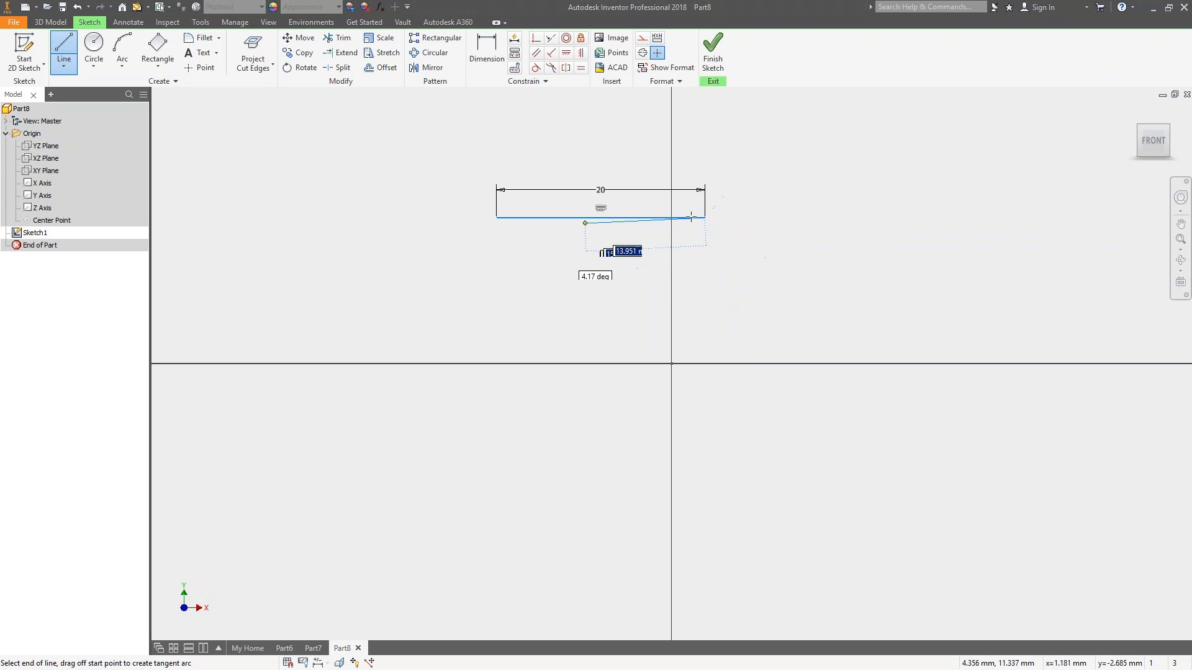
Step: Continue the horizontal line with a tangent quarter arc of about 9.5 mm radius, followed by a 20 mm vertical line downward
mouse_move(705, 217)
left_mouse_down()
mouse_move(790, 248)
mouse_move(774, 229)
mouse_move(705, 219)
left_mouse_up()
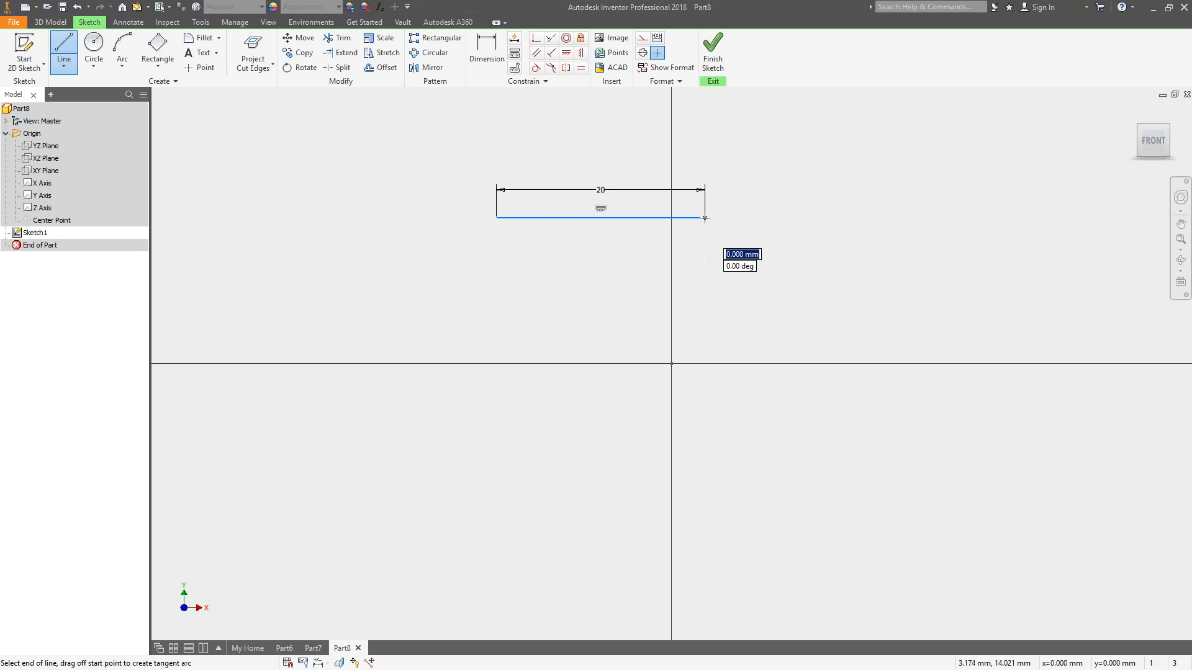
mouse_move(705, 217)
left_mouse_down()
mouse_move(833, 266)
mouse_move(873, 255)
mouse_move(701, 231)
mouse_move(705, 218)
left_mouse_up()
mouse_move(710, 218)
left_mouse_down()
mouse_move(789, 224)
mouse_move(824, 204)
mouse_move(798, 141)
mouse_move(769, 120)
mouse_move(821, 165)
mouse_move(826, 260)
mouse_move(763, 338)
mouse_move(796, 298)
mouse_move(789, 186)
mouse_move(758, 171)
mouse_move(706, 215)
left_mouse_up()
left_click_drag(634, 181, 707, 211)
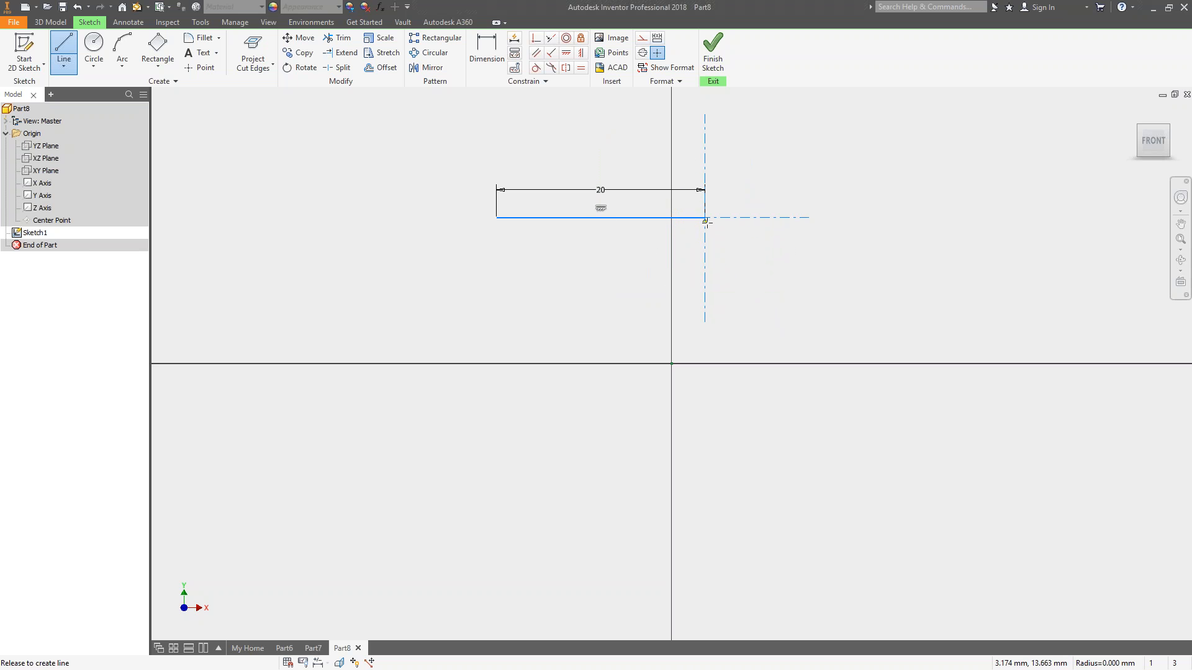
left_click_drag(718, 217, 804, 316)
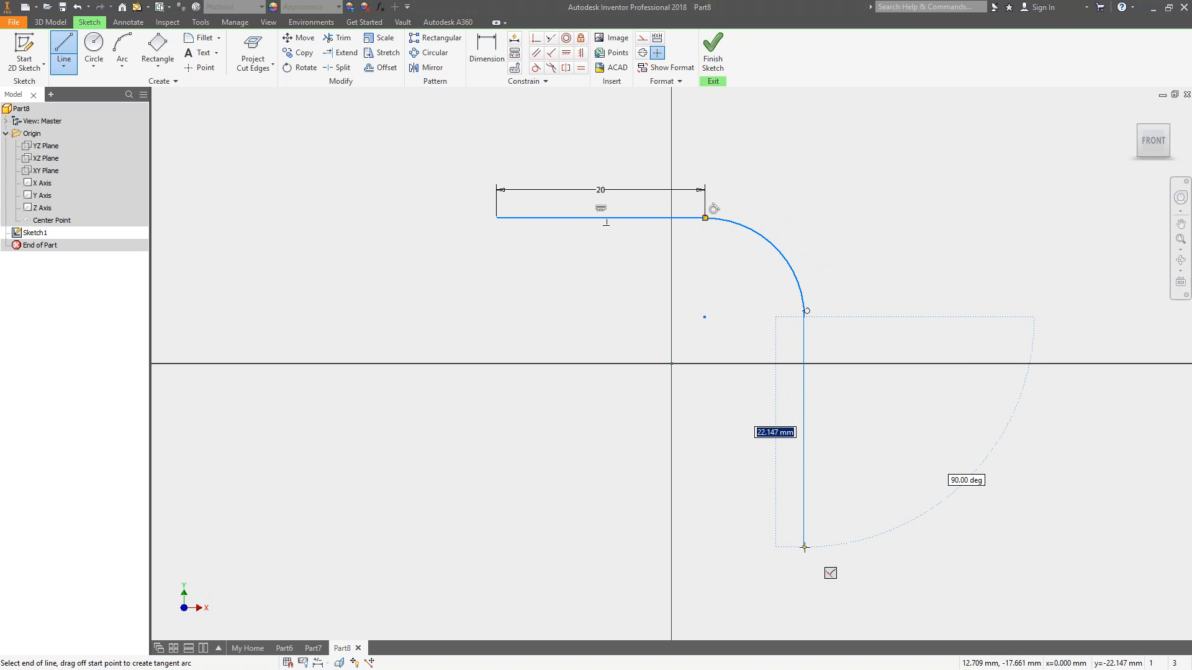
type("20")
key("Return")
Step: Add a tangent arc of about 14 mm radius below the vertical line, ending in a 20 mm horizontal line
scroll(751, 360, "down", 2)
left_click_drag(783, 456, 871, 542)
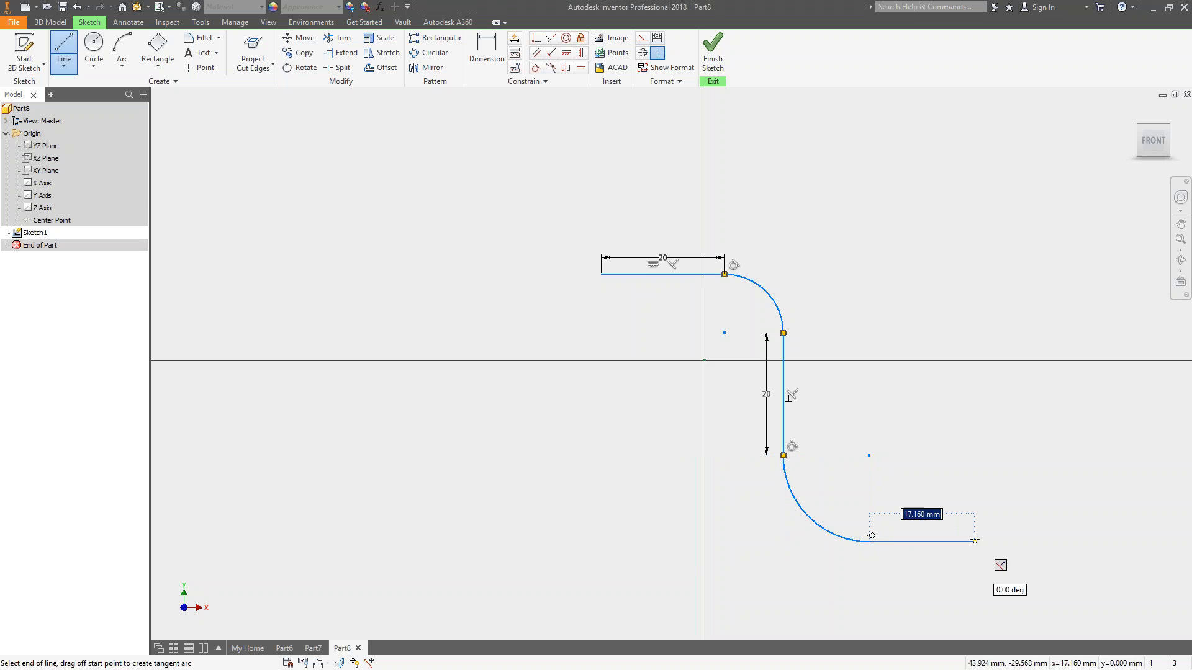
type("20")
key("Return")
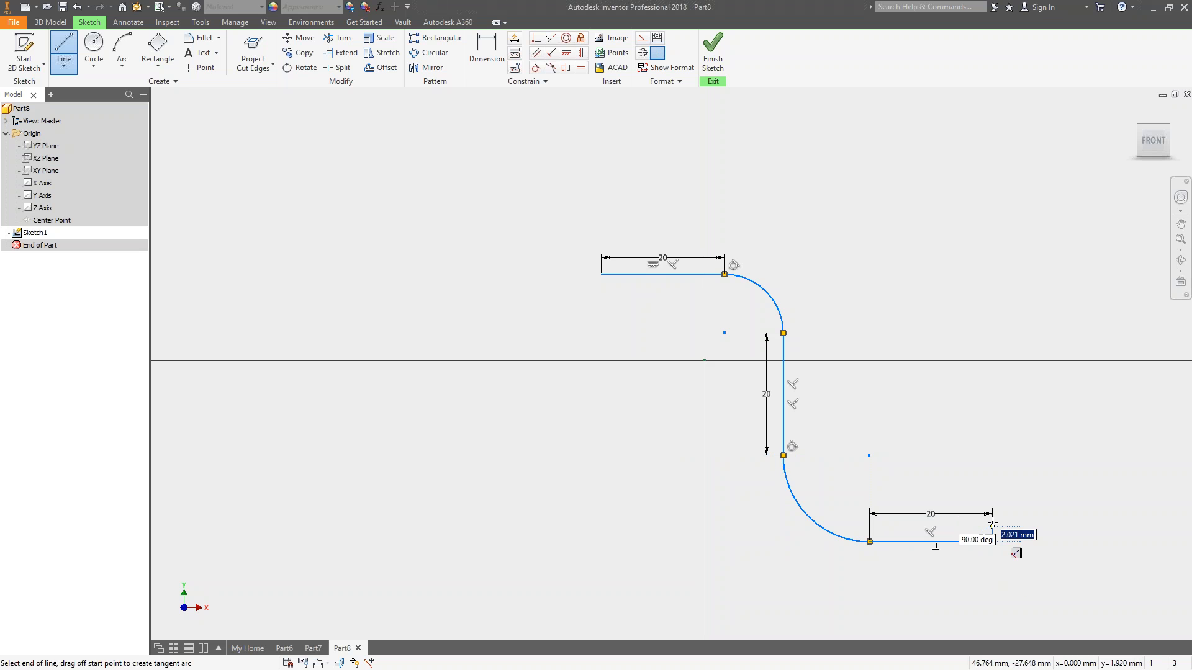
key("Escape")
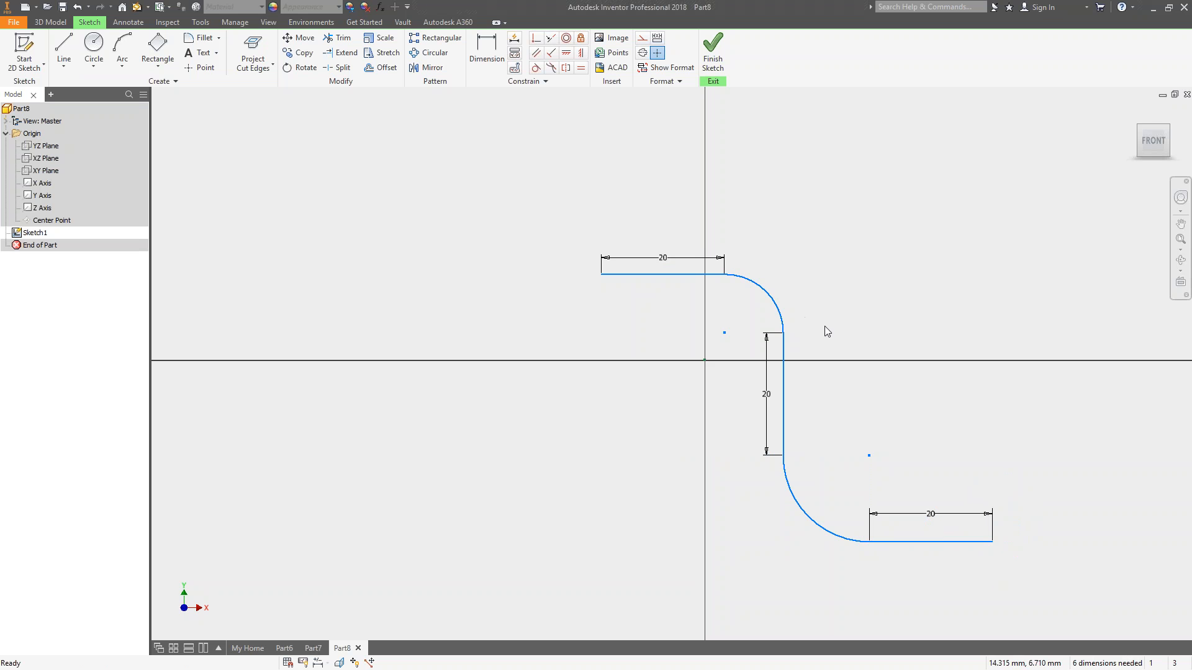
Step: Dimension the radius of both the upper and the lower arc as 10 mm
key("d")
left_click(781, 317)
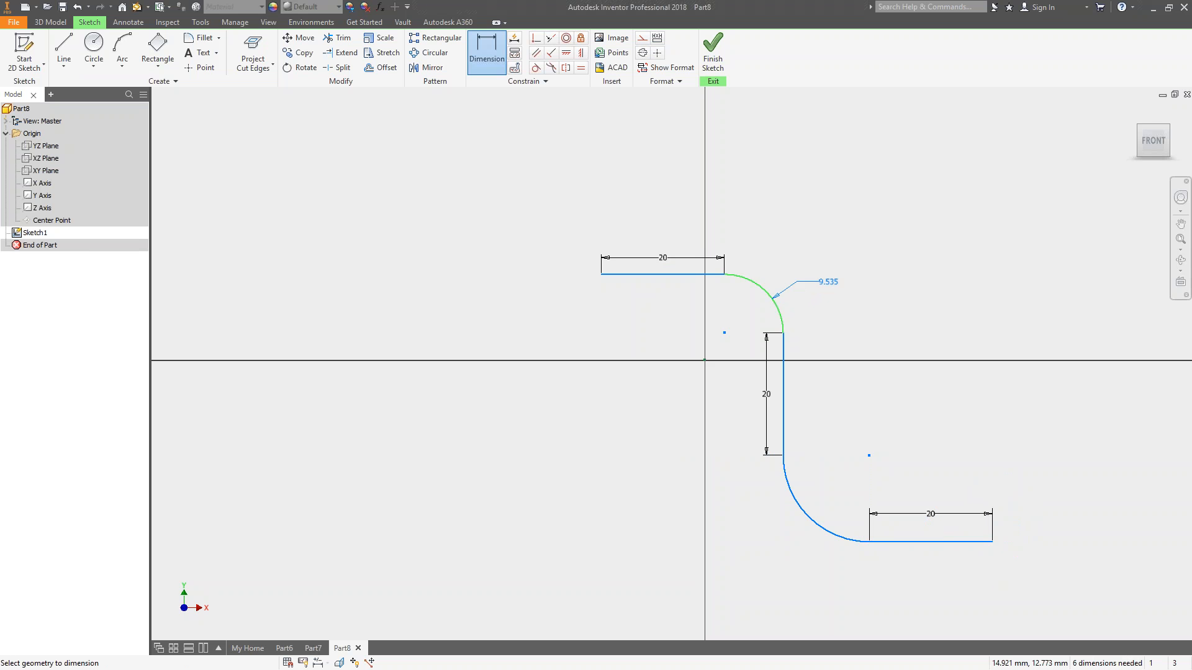
left_click(817, 279)
type("10")
key("Return")
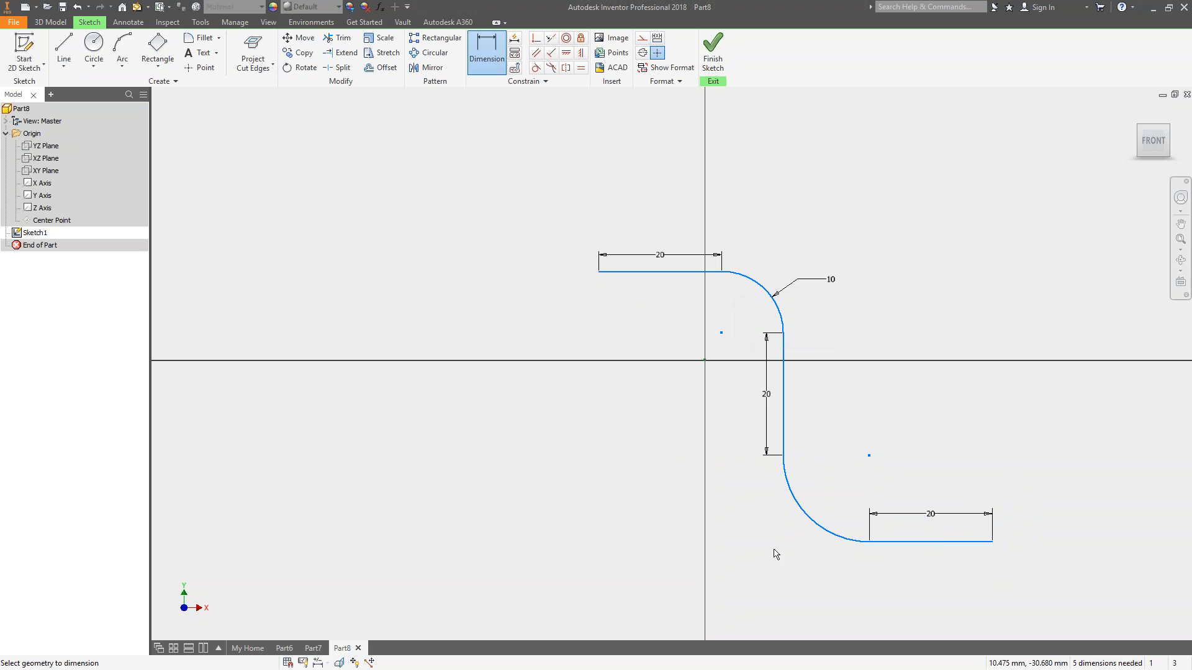
left_click(802, 520)
left_click(755, 535)
type("1")
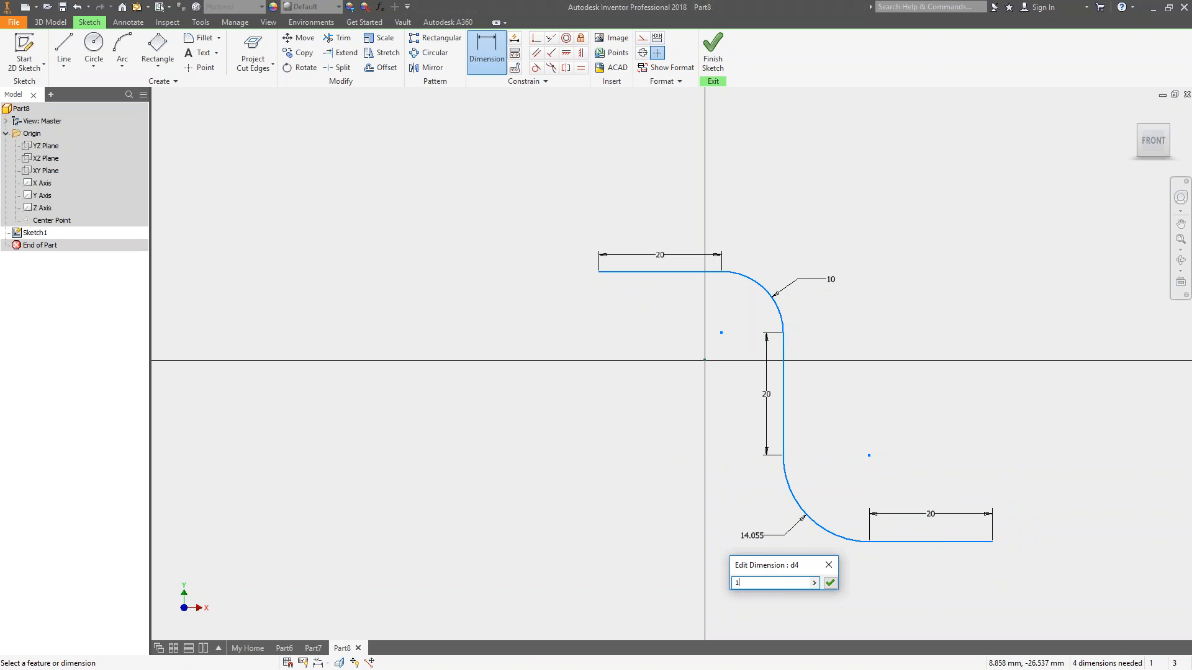
type("0")
key("Return")
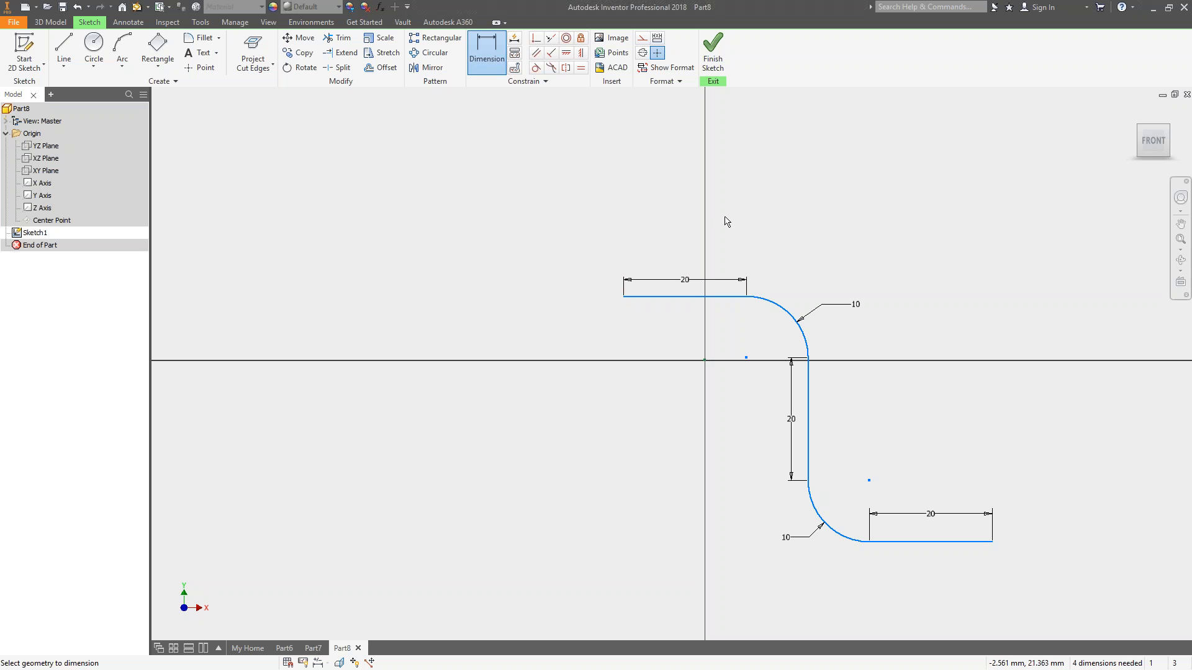
Step: Make the free end of the upper horizontal line coincident with the sketch origin
left_click(535, 41)
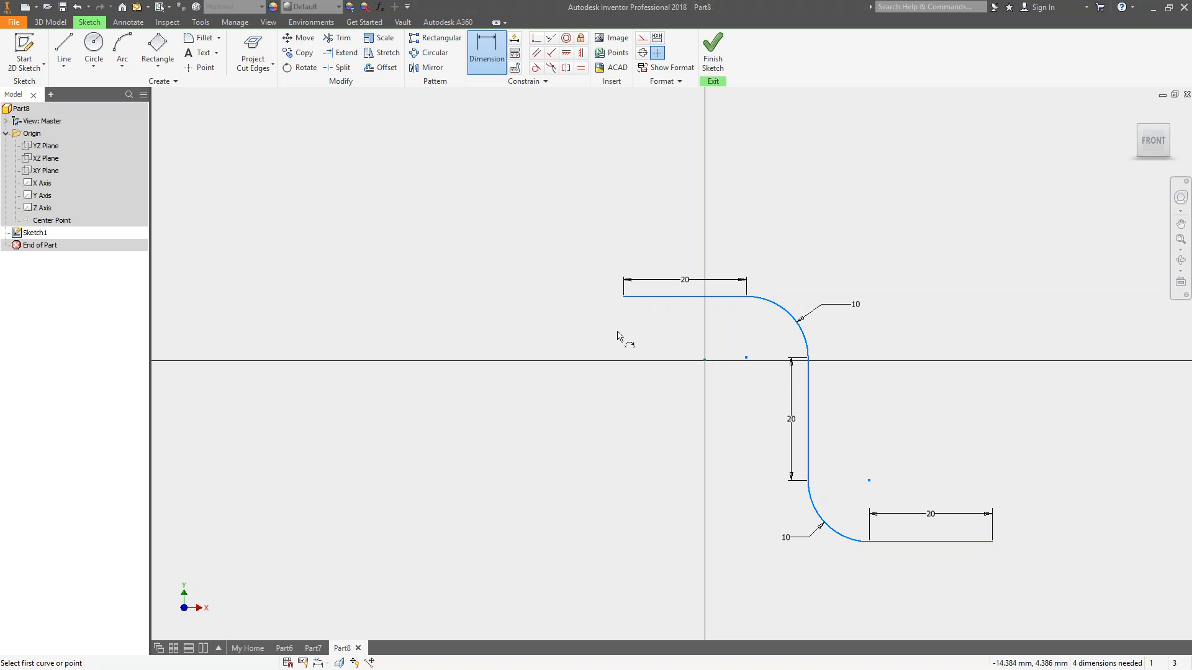
left_click(624, 297)
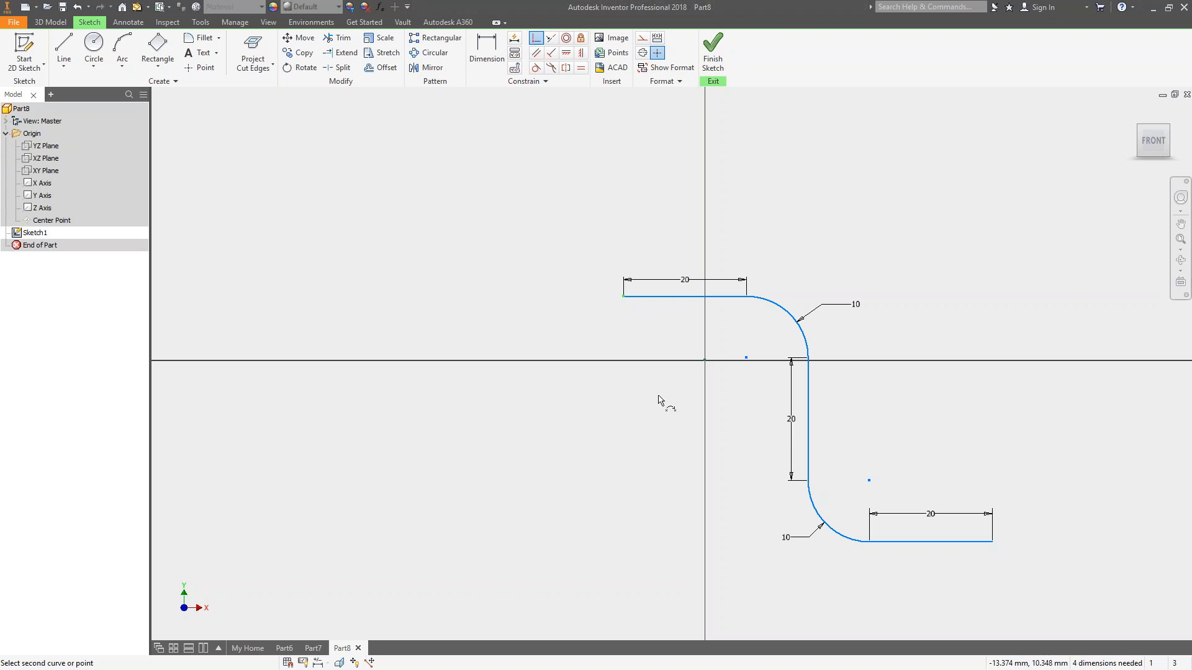
left_click(704, 360)
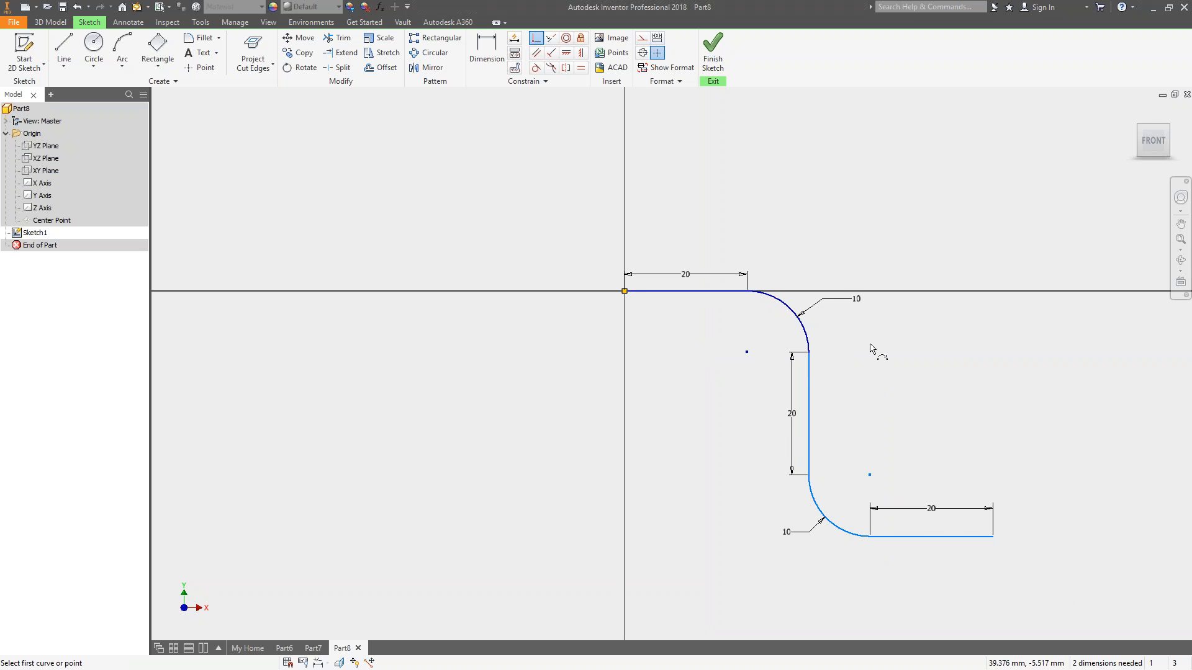
key("Escape")
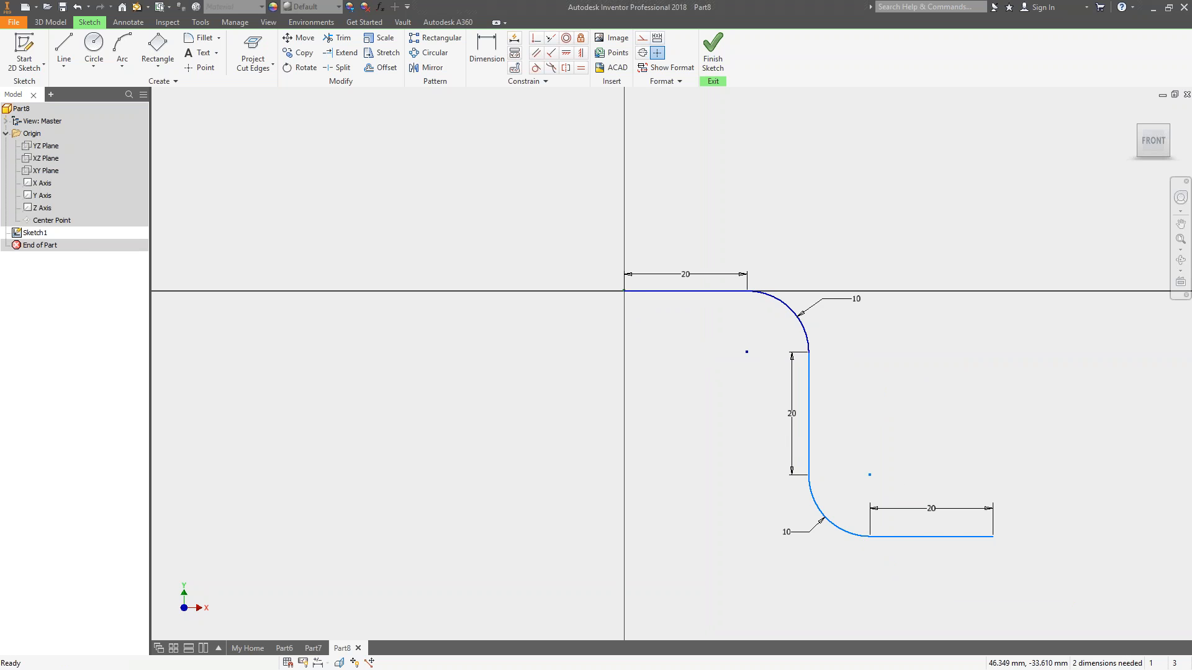
Step: Pull the lower horizontal line upward to test how the path can still move
mouse_move(903, 537)
left_mouse_down()
mouse_move(900, 500)
mouse_move(900, 560)
mouse_move(915, 506)
left_mouse_up()
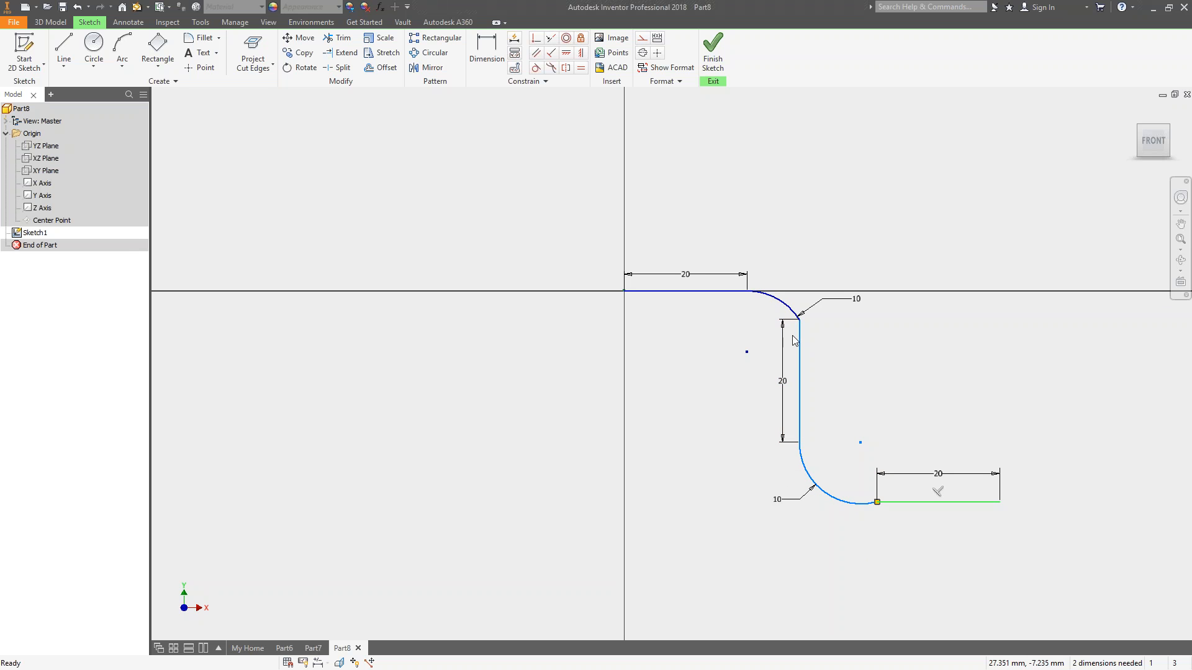
left_click(895, 428)
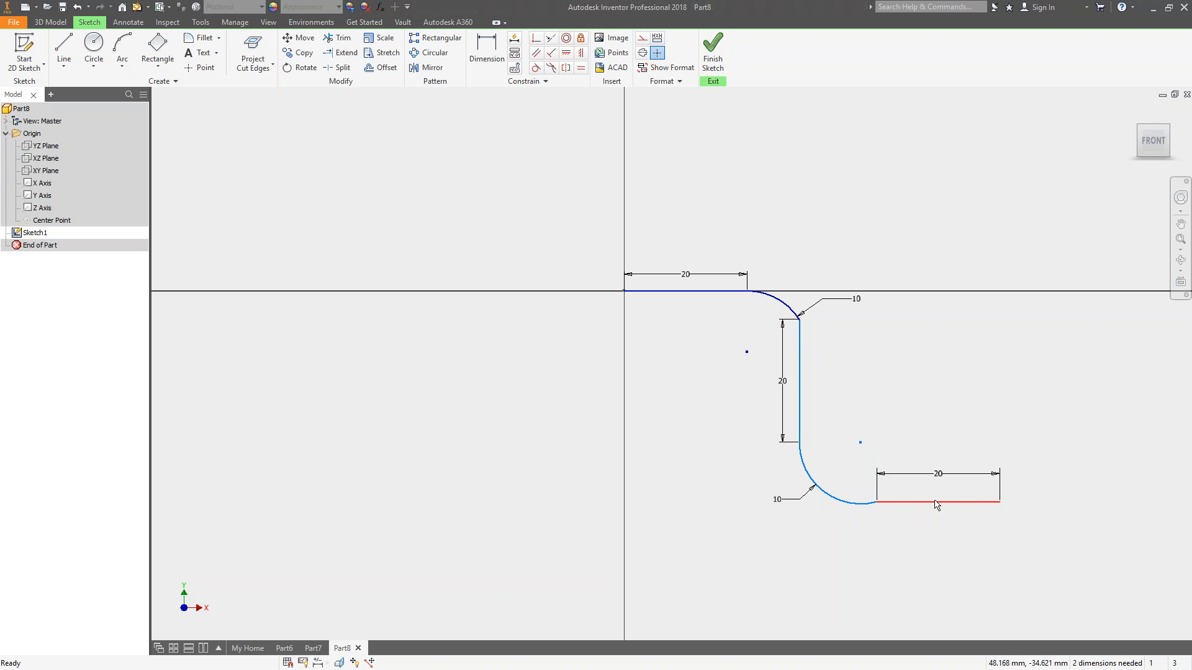
left_click_drag(988, 512, 968, 497)
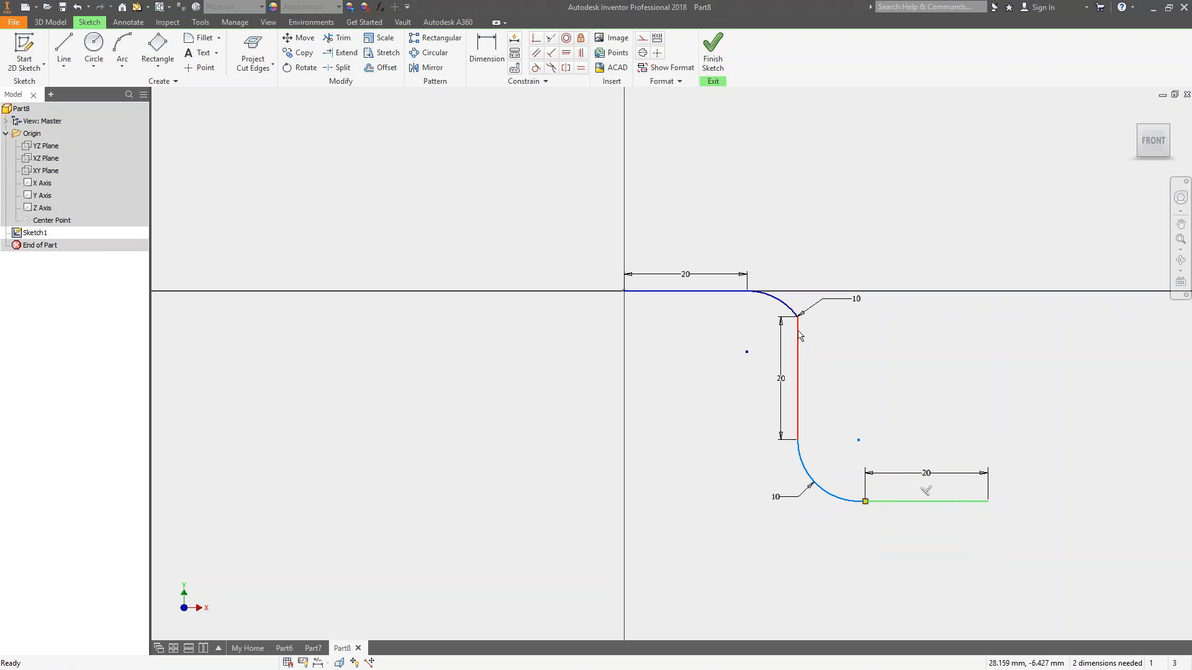
Step: Apply a tangent constraint between the upper arc and the vertical line
left_click(536, 68)
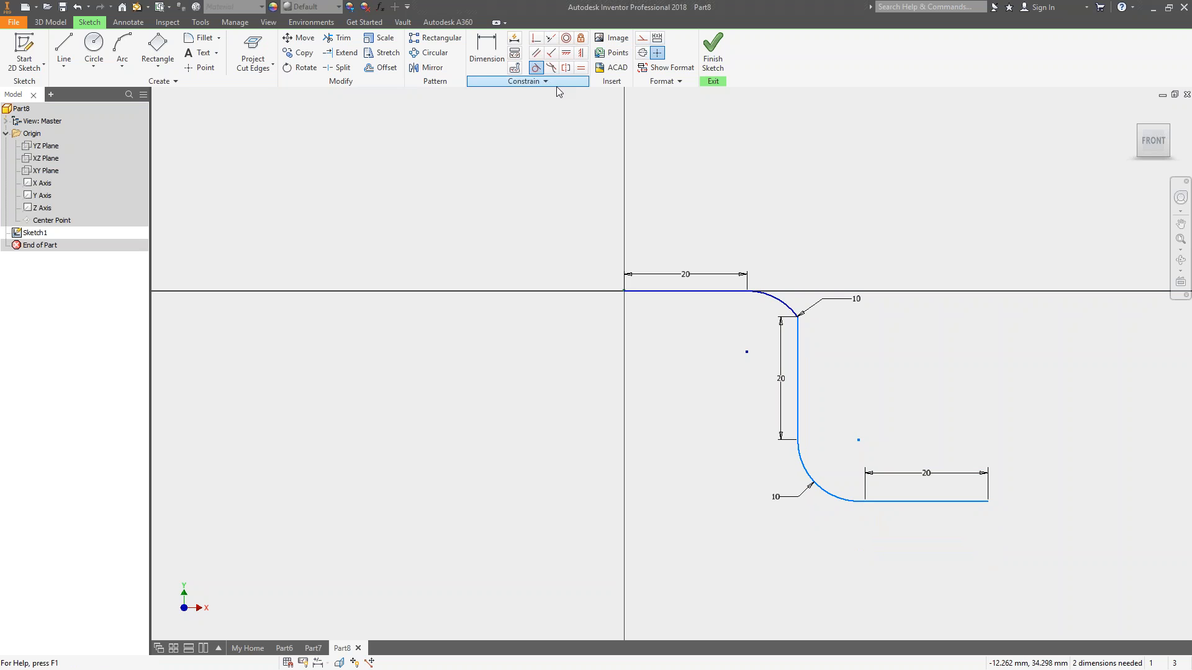
left_click(784, 302)
left_click(798, 348)
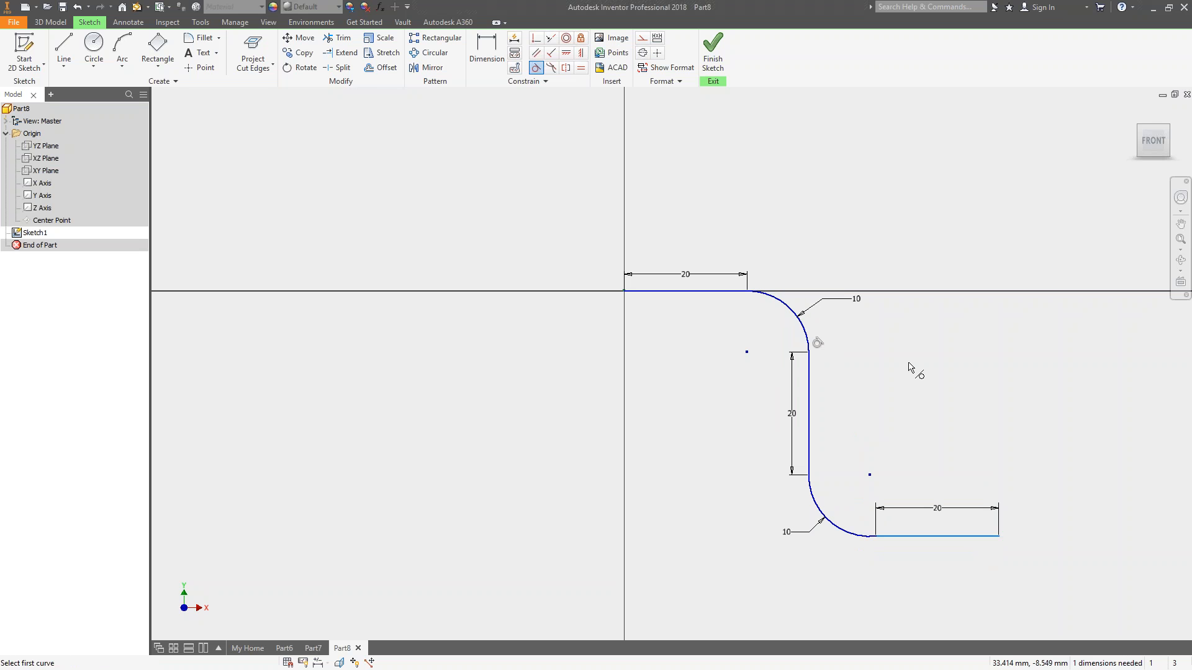
key("Escape")
Step: Test the movement of the lower horizontal line, make it tangent to the lower arc, and finish the sketch
left_click_drag(918, 537, 948, 504)
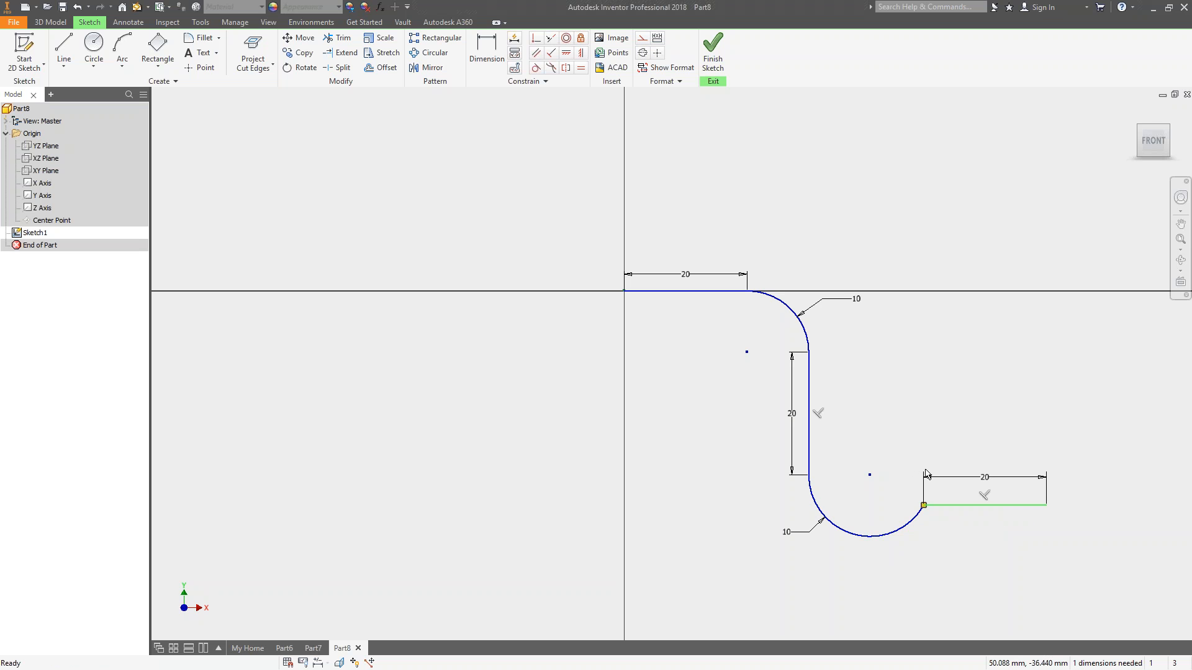
left_click(933, 455)
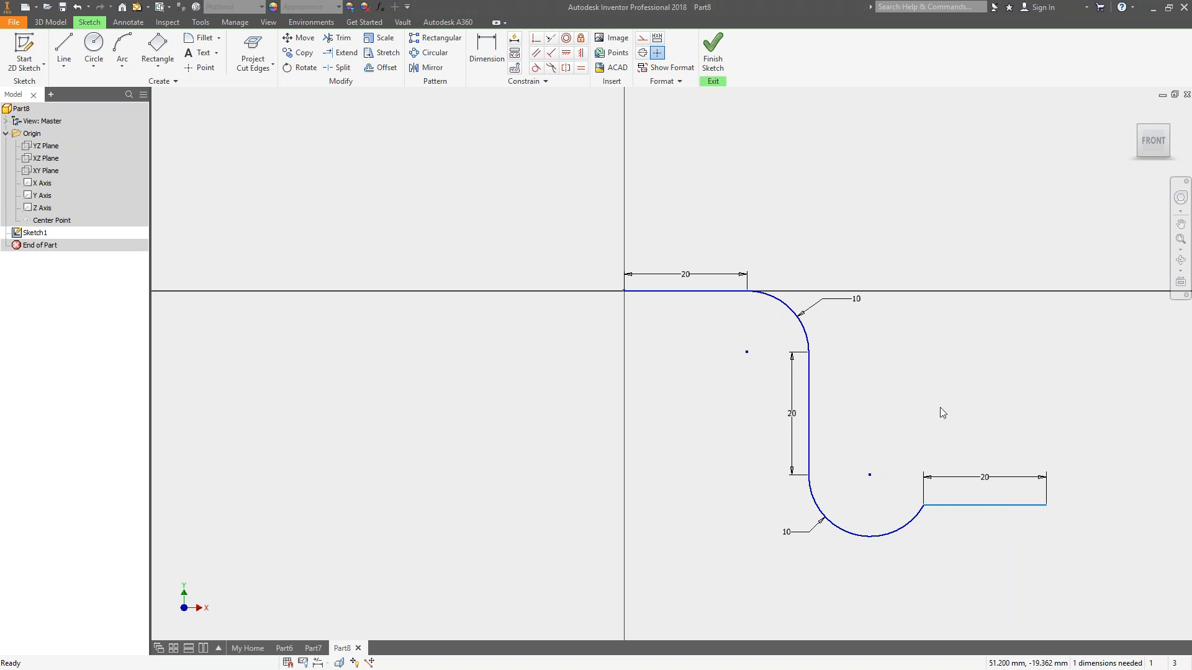
left_click(904, 529)
left_click(950, 506)
left_click(941, 505)
left_click(913, 528)
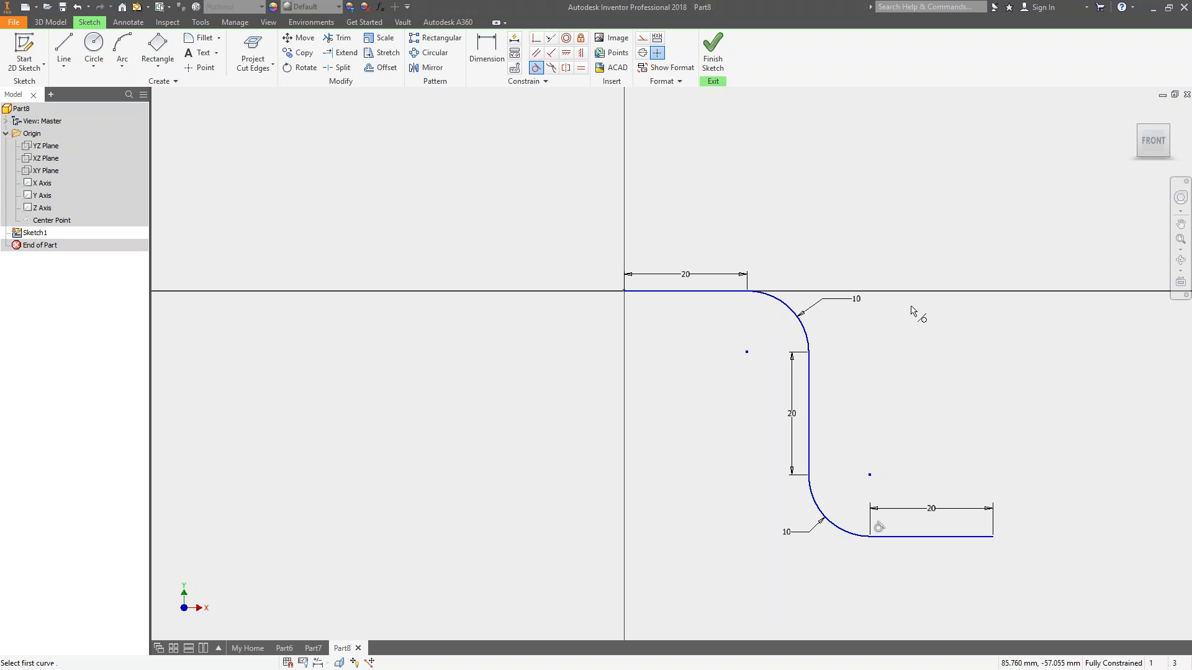
right_click(533, 339)
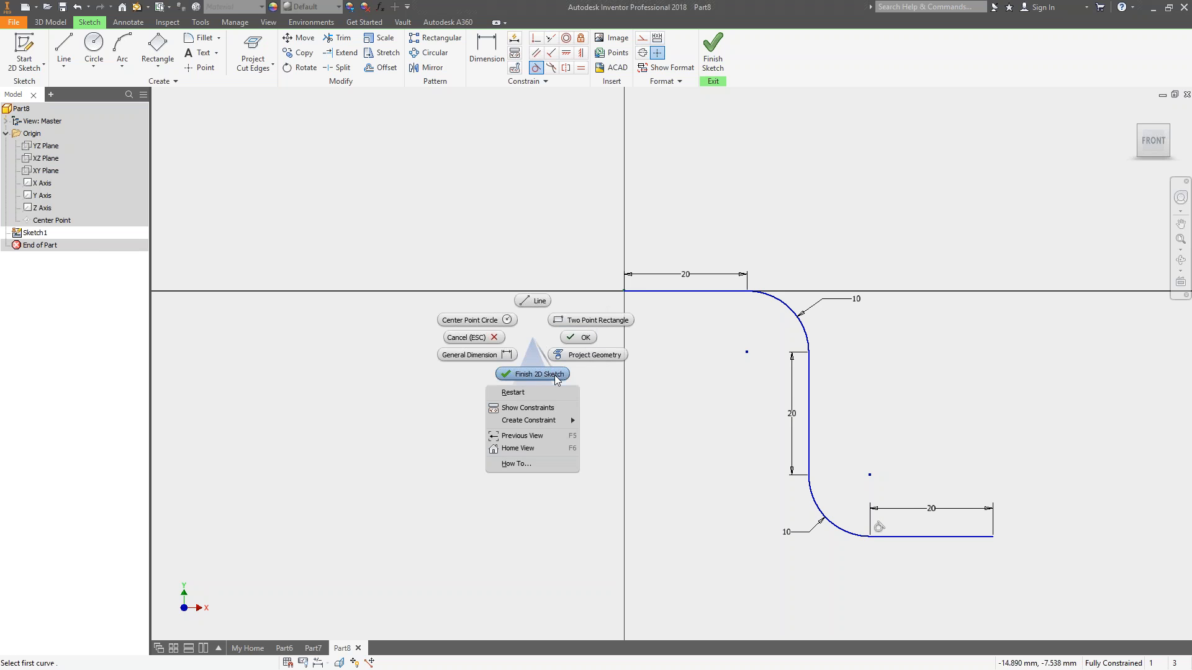
left_click(539, 374)
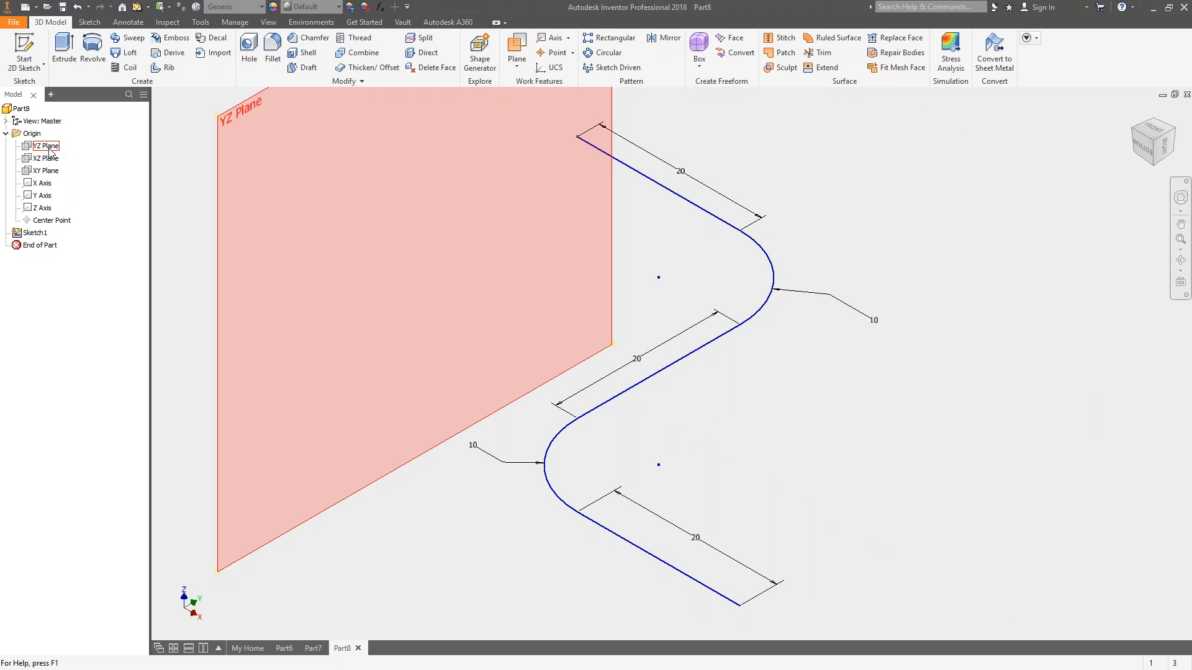
Step: Start a new sketch on the YZ plane, at the start of the path
left_click(50, 151)
middle_click_drag(609, 225, 553, 352, "shift")
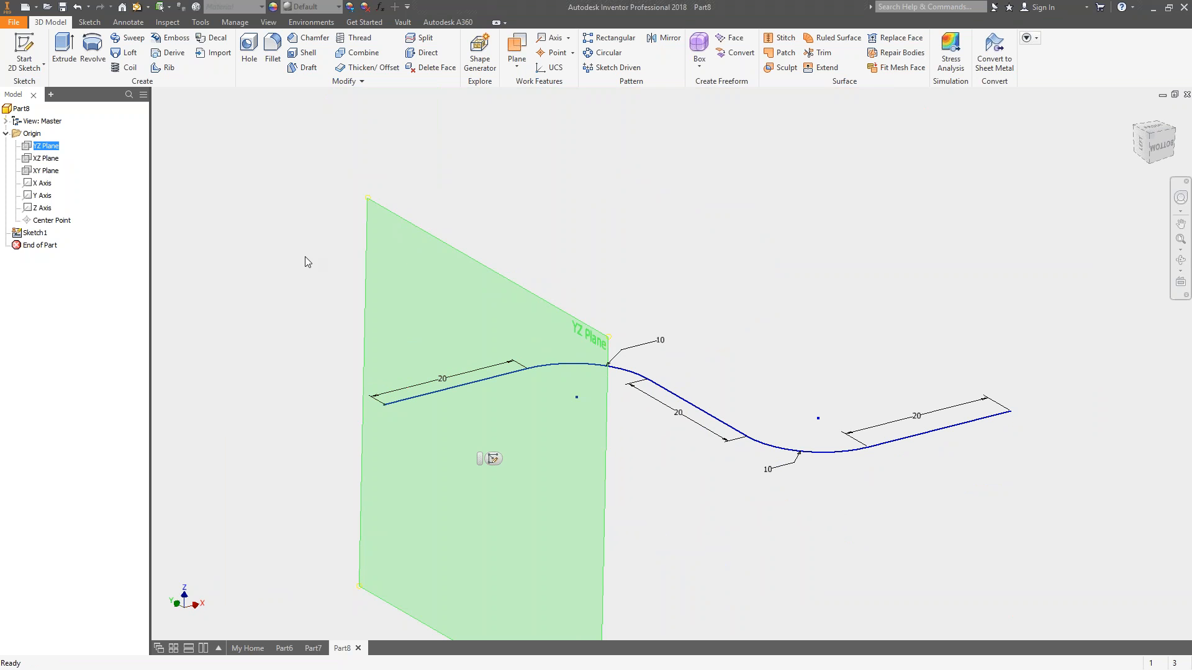
key("s")
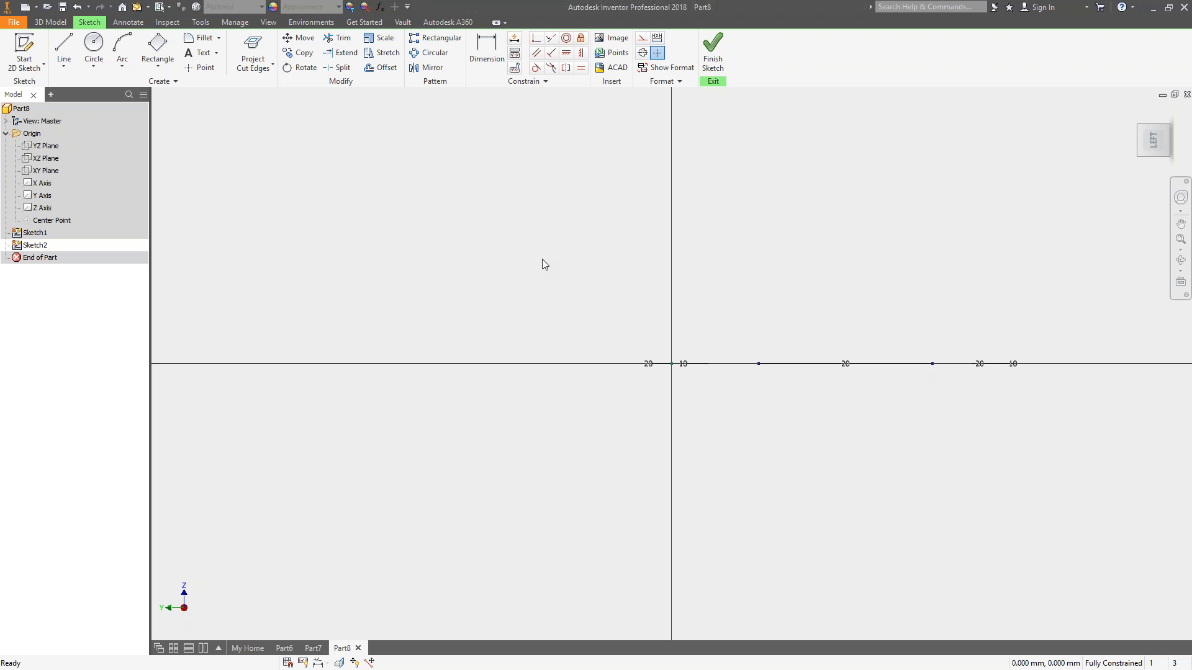
Step: Draw a 6 mm diameter circle centred on the origin at the start of the path
middle_click_drag(542, 259, 484, 258, "shift")
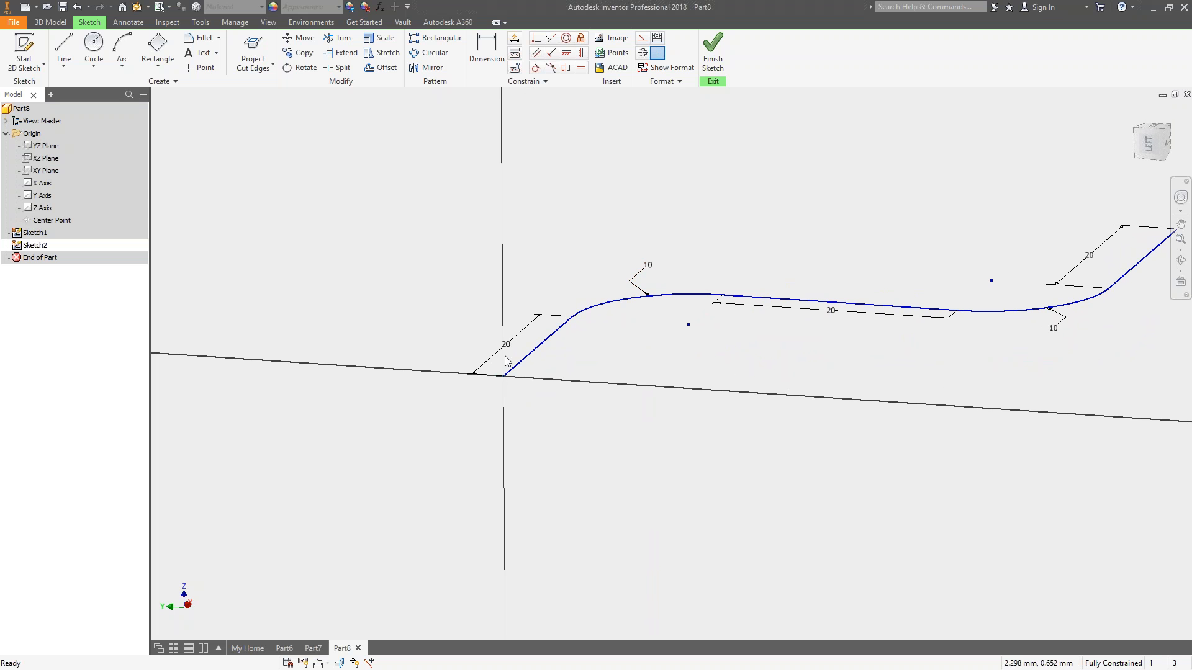
left_click(93, 44)
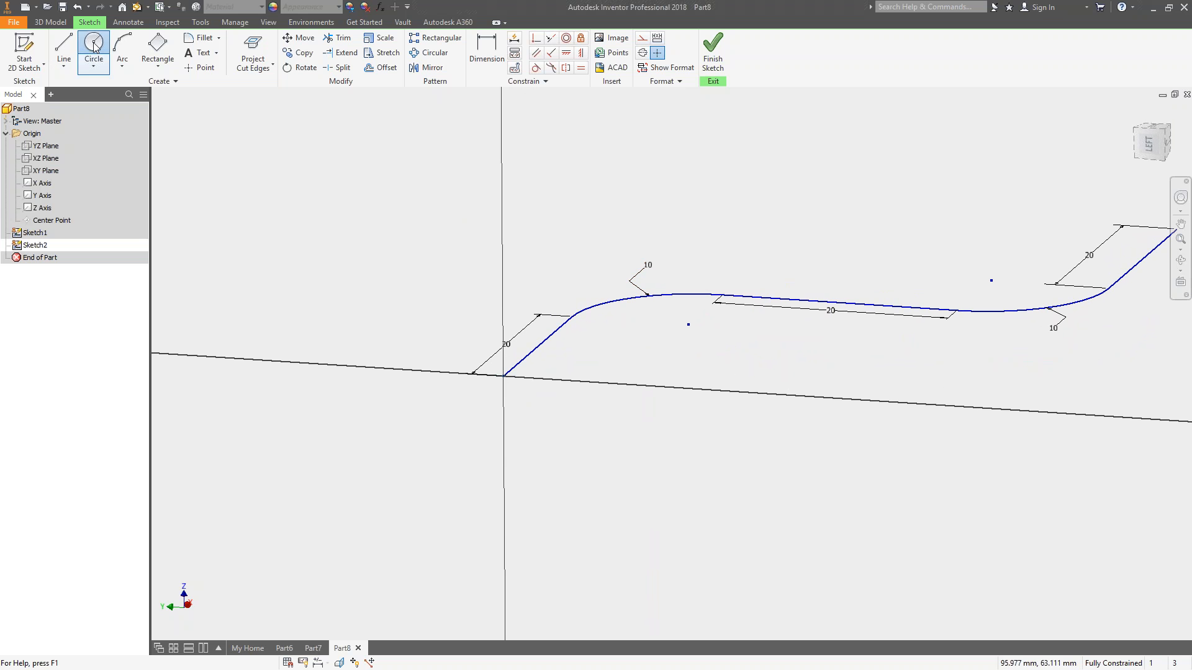
left_click(502, 377)
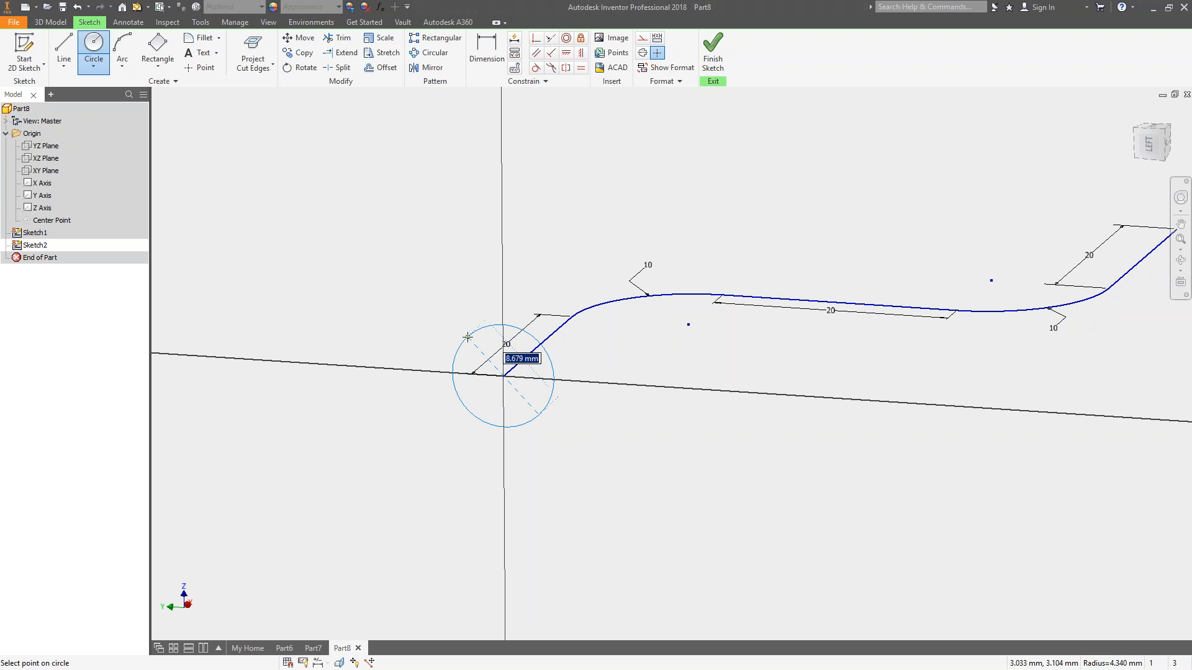
type("6")
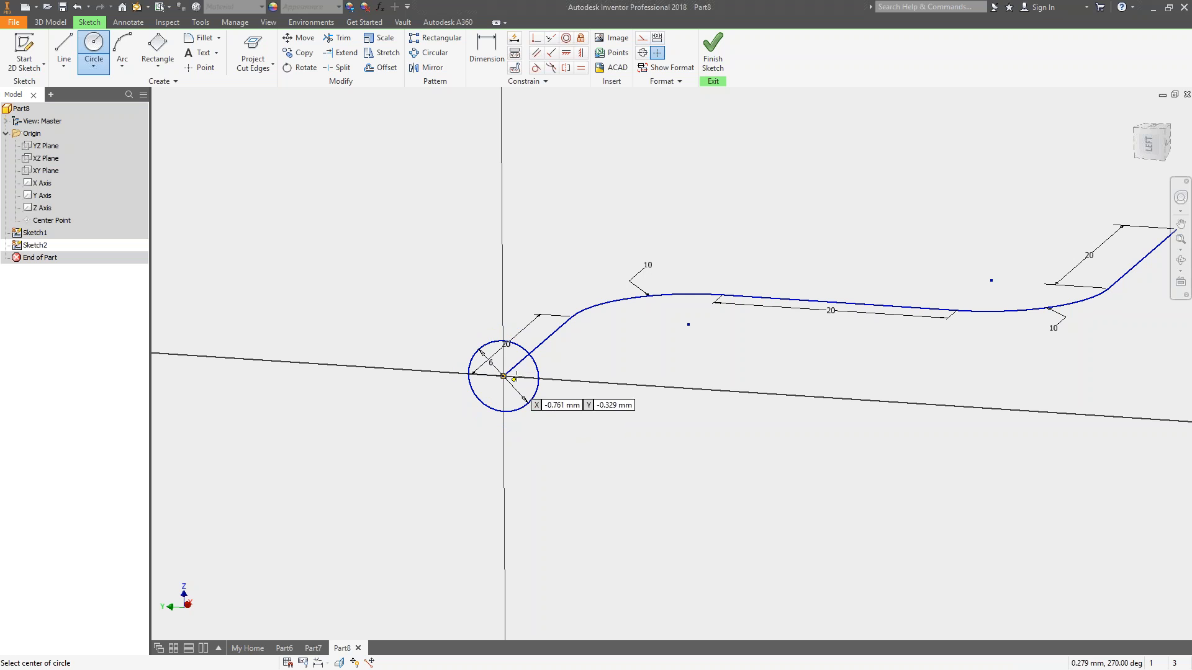
Step: Sweep the 6 mm circle along the S-shaped path as a solid, using the Path type and Path orientation
mouse_move(571, 273)
middle_mouse_down("shift")
mouse_move(606, 261)
mouse_move(503, 245)
mouse_move(479, 217)
middle_mouse_up("shift")
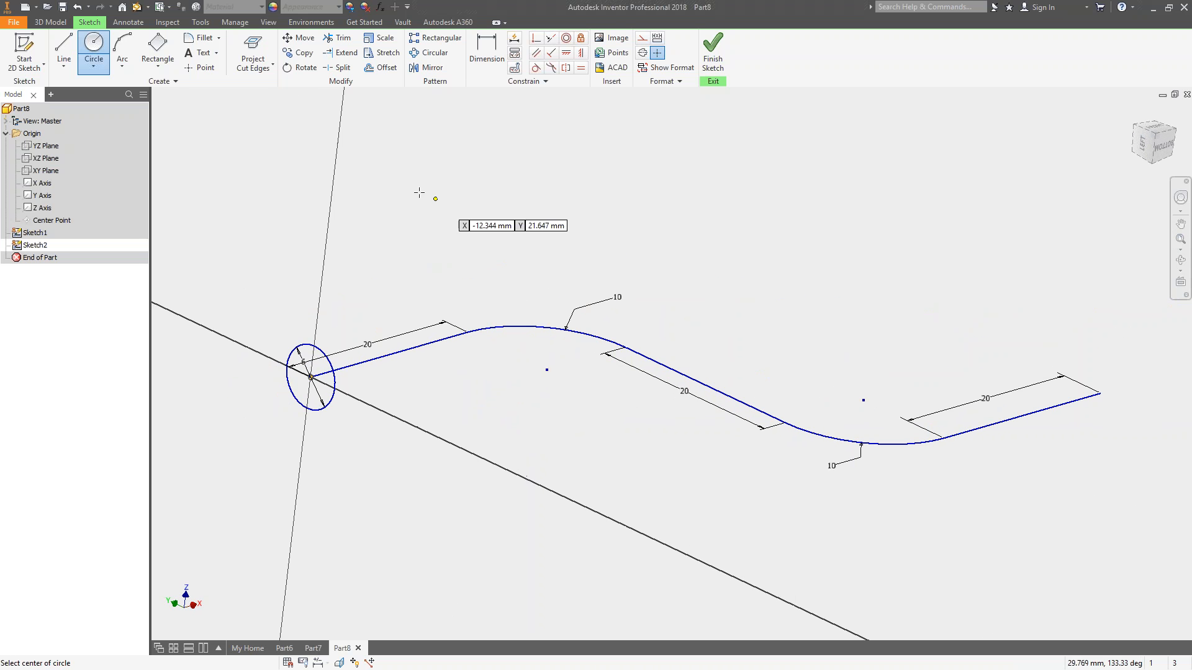
left_click(47, 23)
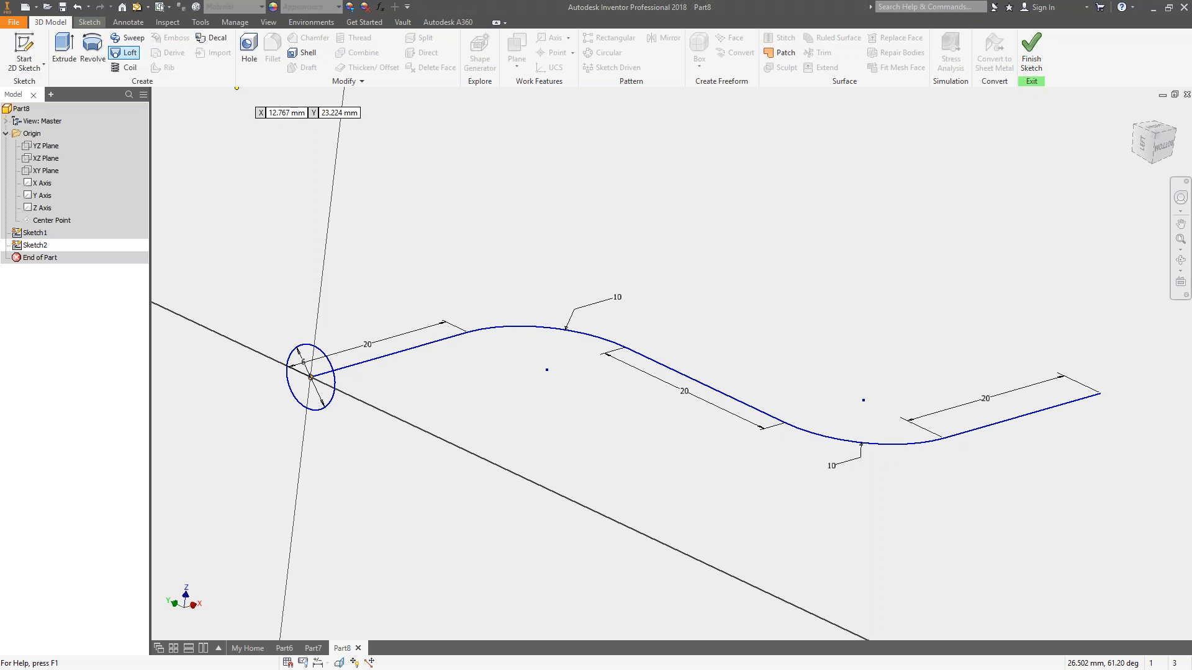
left_click(130, 38)
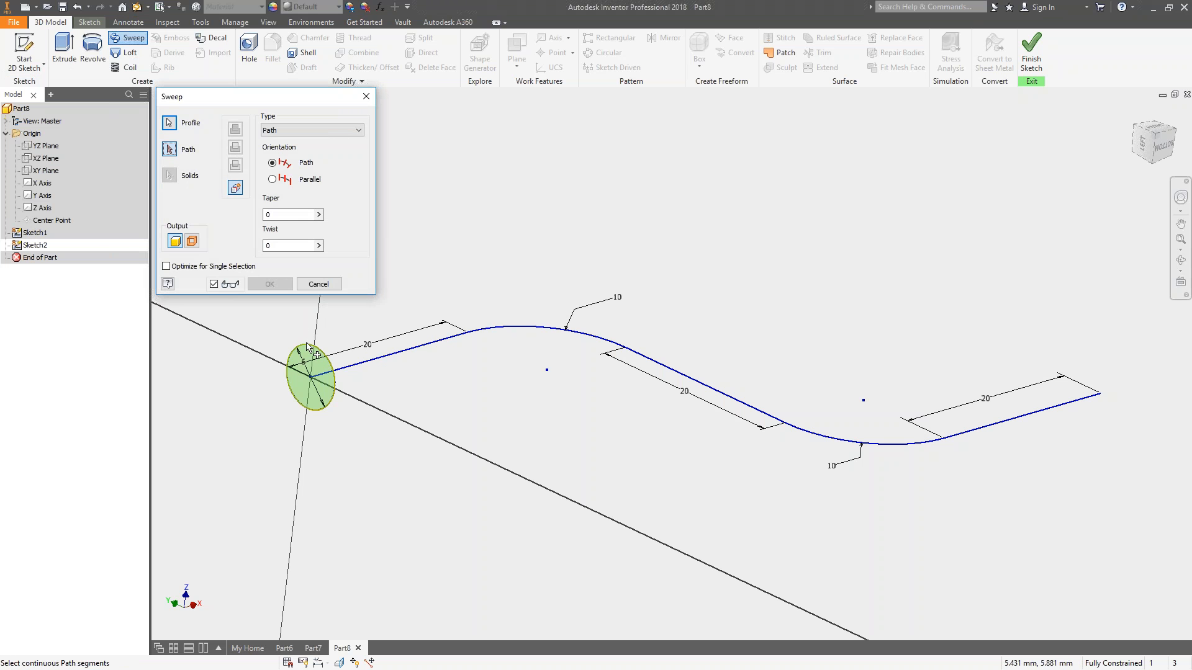
left_click(416, 347)
left_click(269, 283)
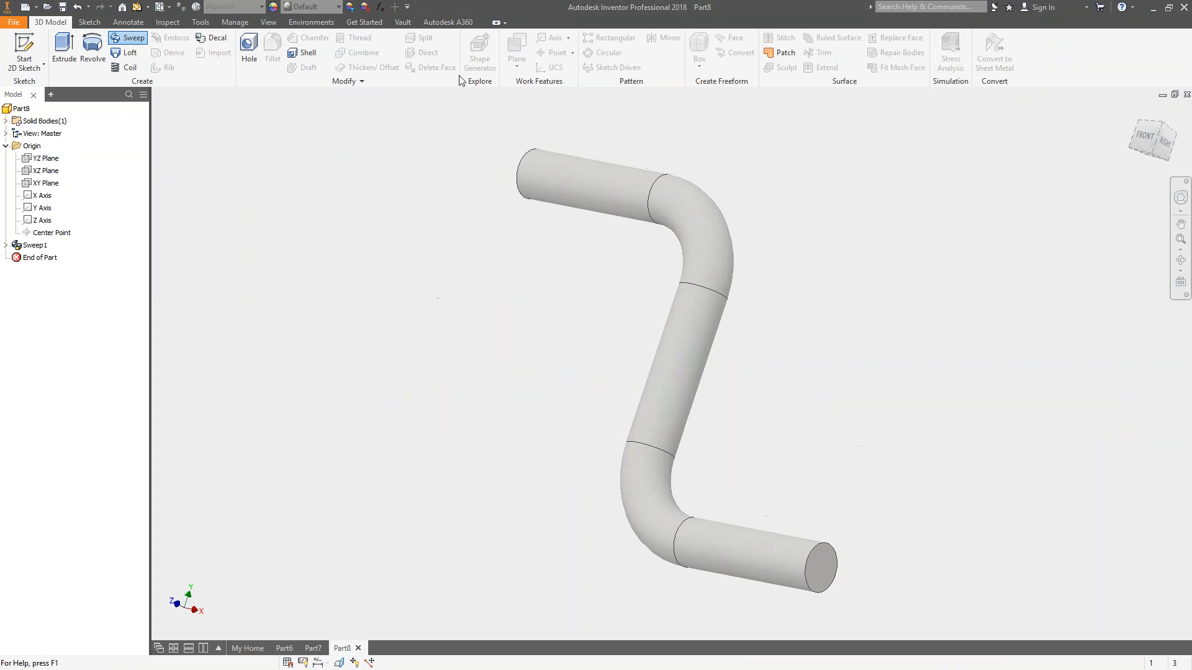
Step: Apply the Gold appearance to the swept rod
left_click(310, 7)
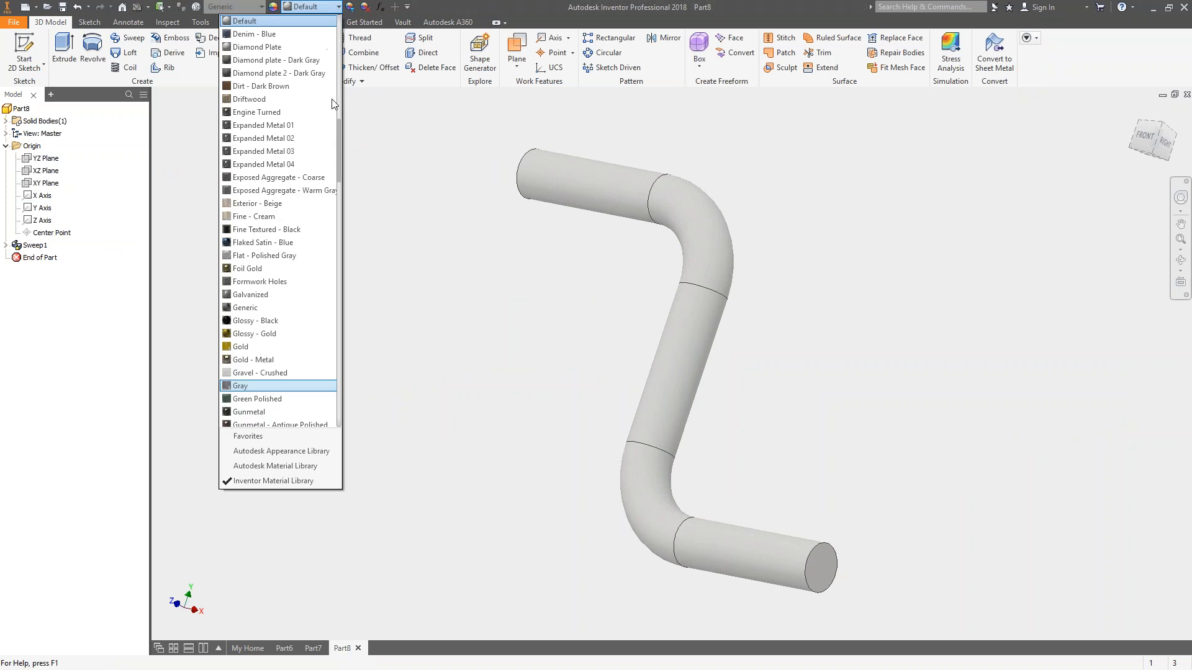
left_click(273, 348)
middle_click_drag(445, 302, 435, 278, "shift")
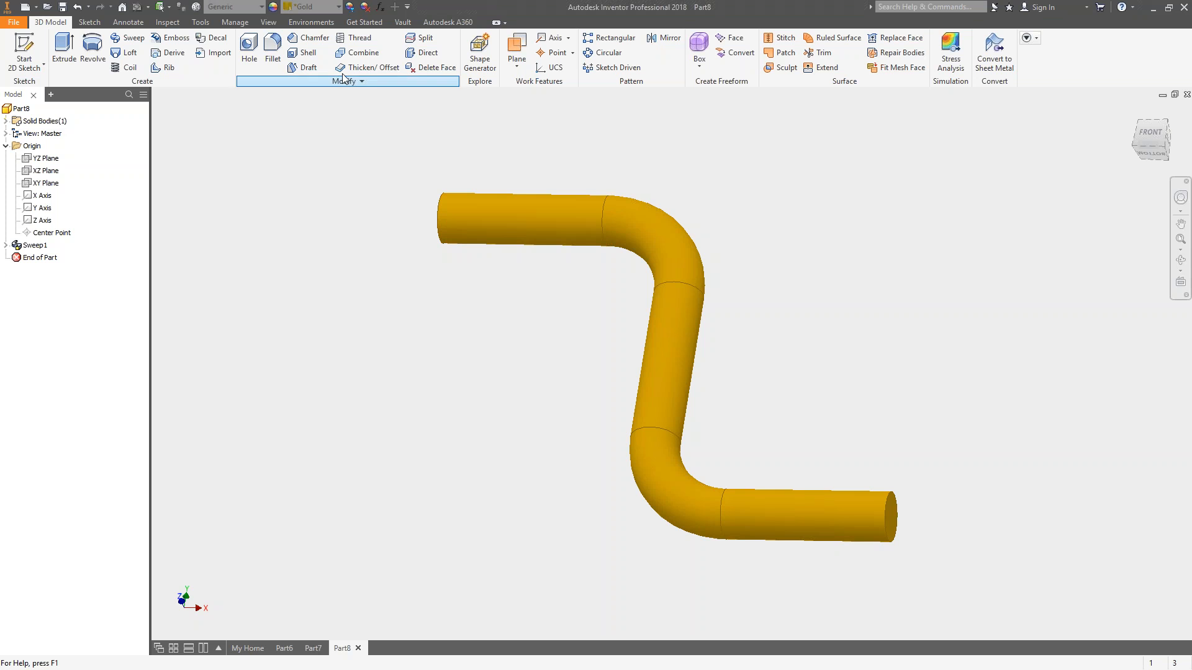
Step: Open the interface customization settings and examine the ribbon, marking menu and keyboard shortcut options
left_click(200, 23)
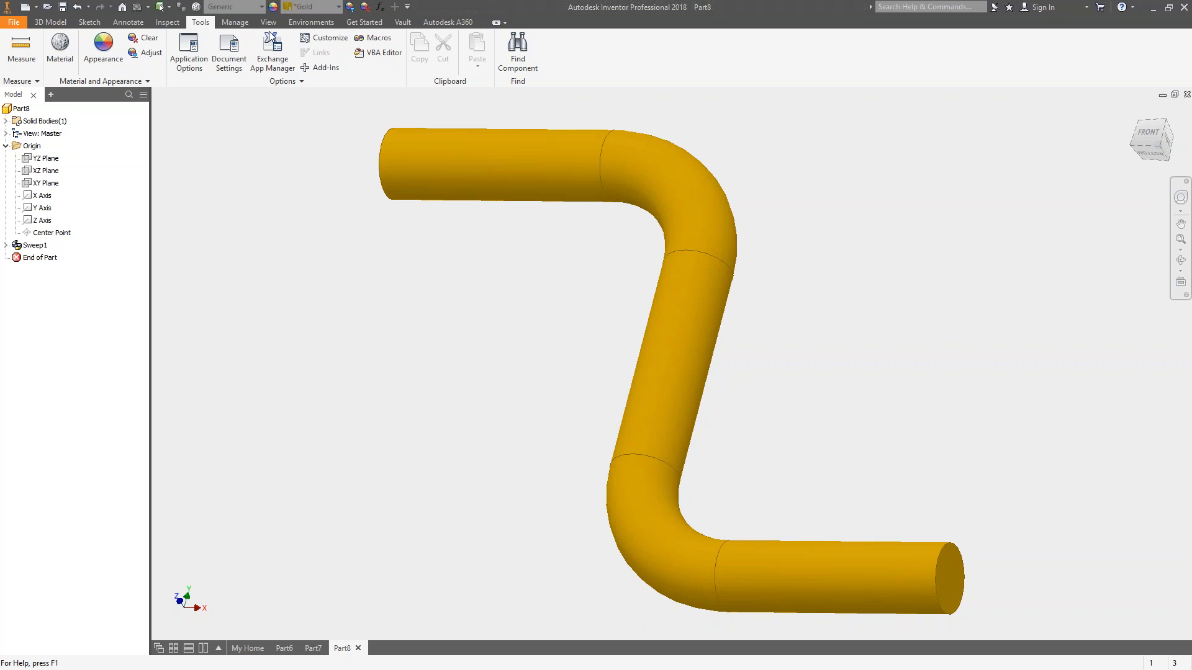
left_click(324, 38)
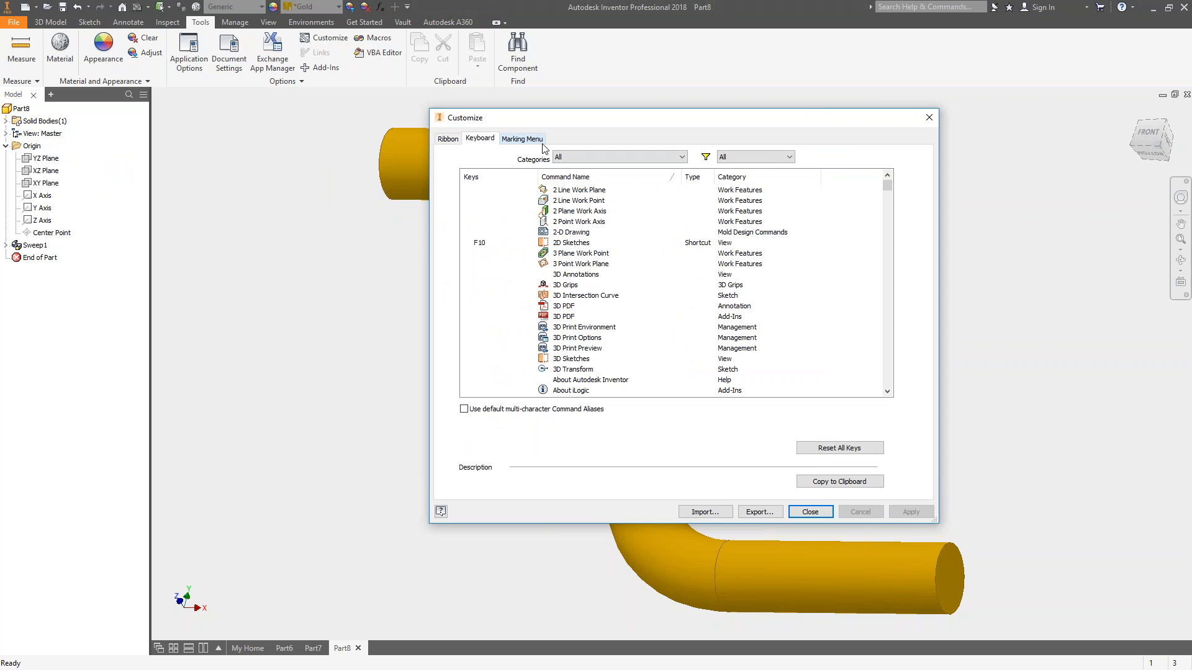
left_click(442, 139)
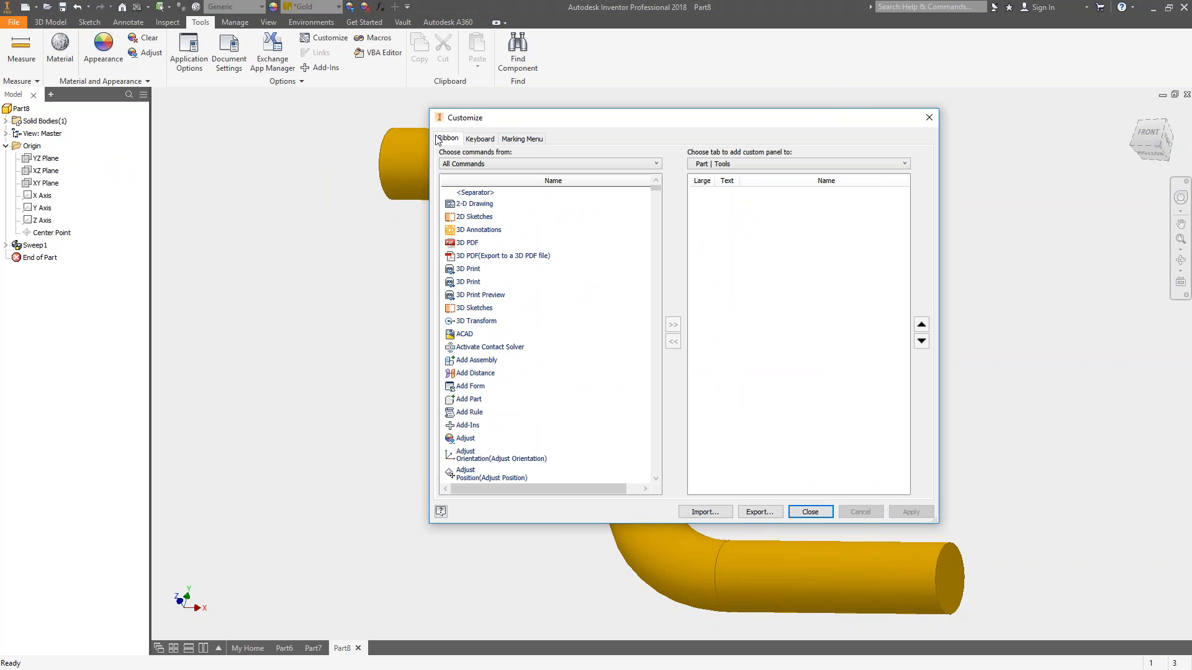
left_click(528, 139)
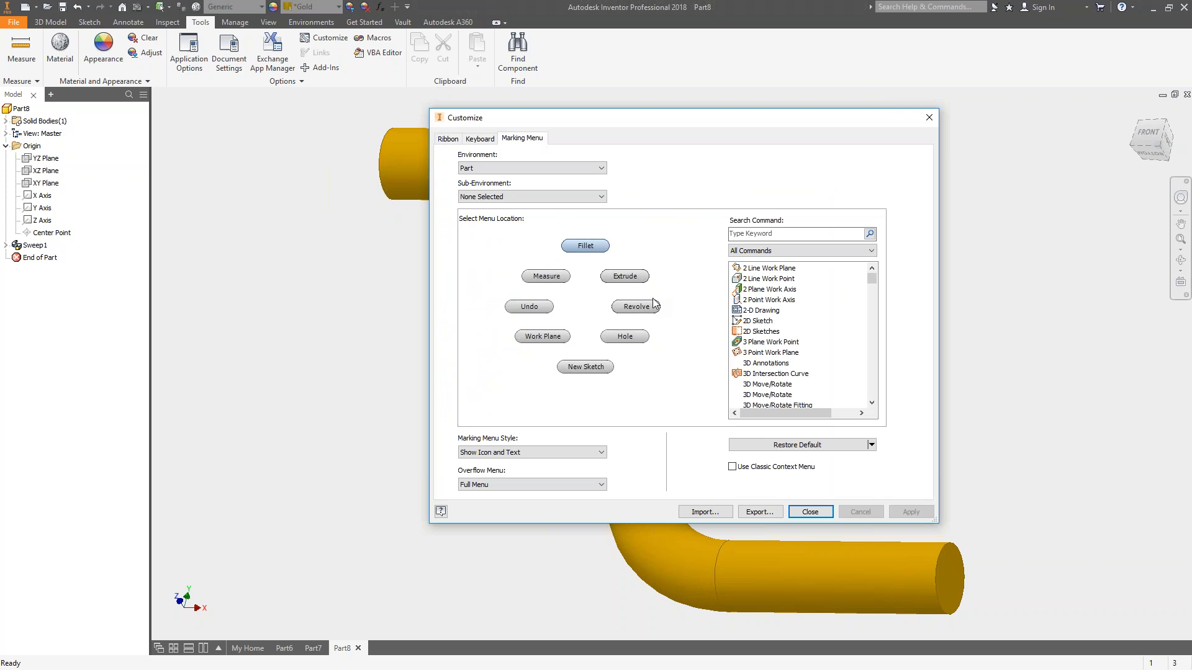
left_click(482, 139)
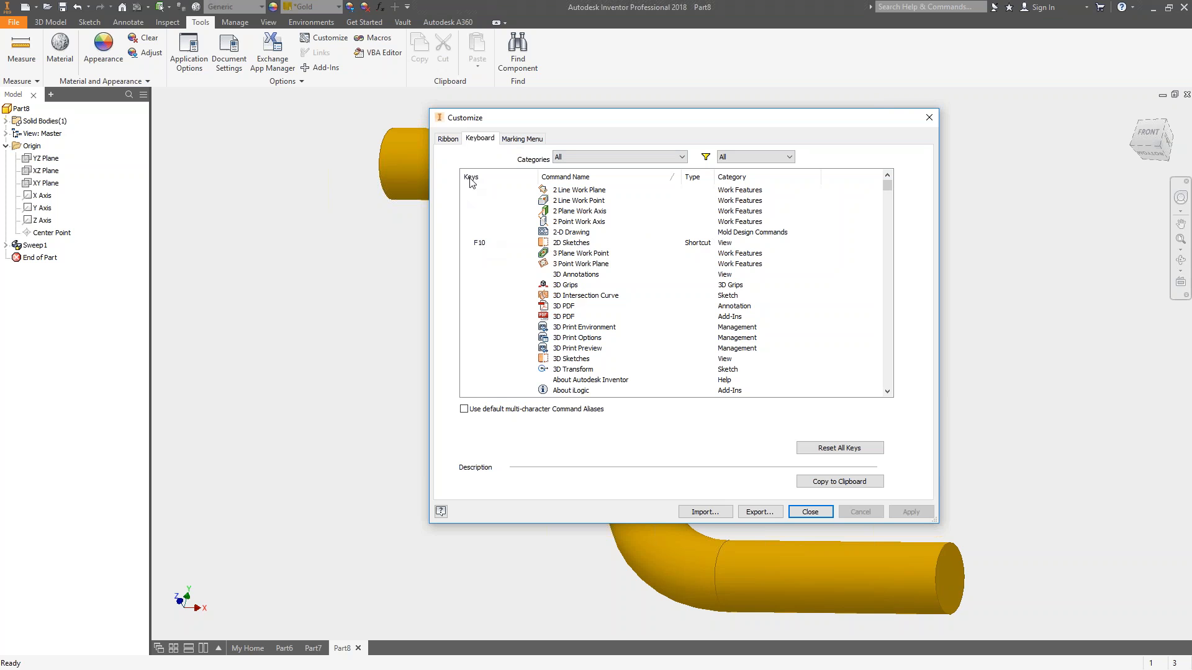
scroll(524, 248, "down", 10)
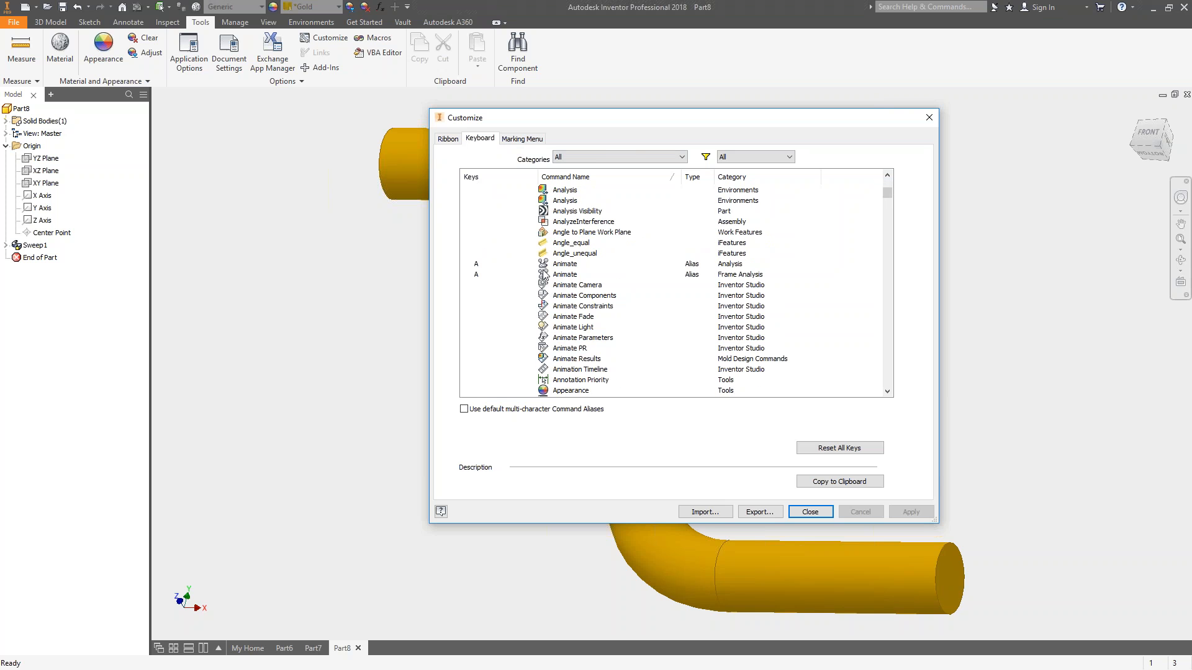
scroll(504, 287, "down", 10)
scroll(528, 292, "down", 8)
scroll(554, 285, "down", 4)
Step: Filter the keyboard commands to the Sketch category and review the keys assigned to them
left_click(583, 159)
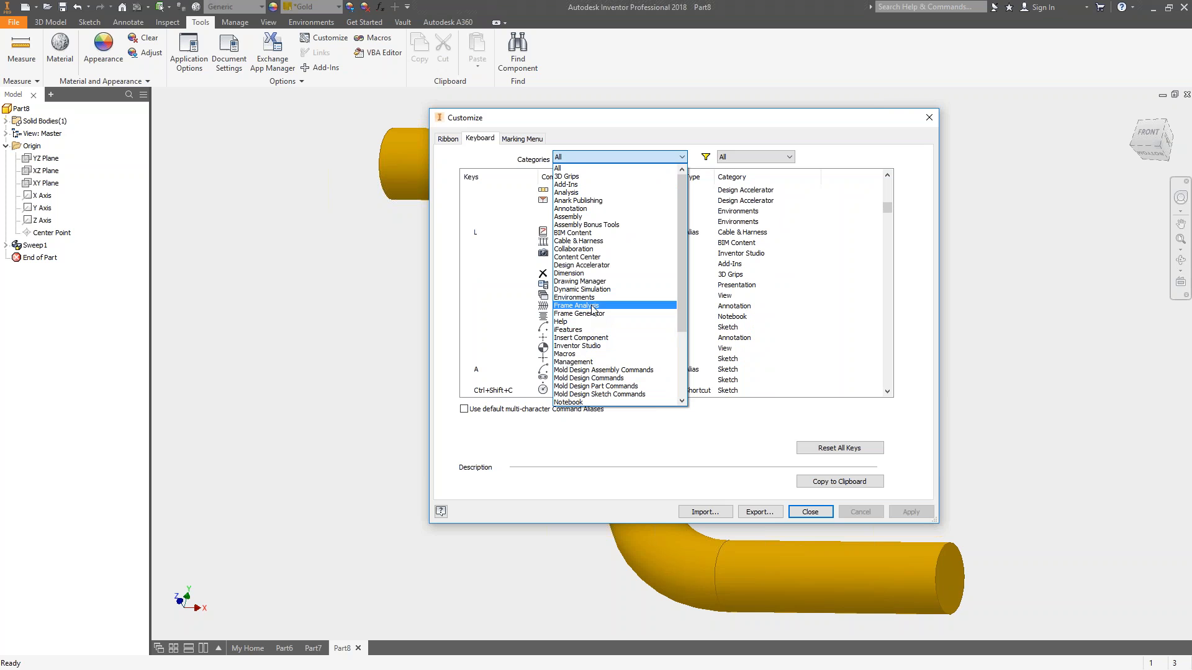
scroll(588, 307, "down", 4)
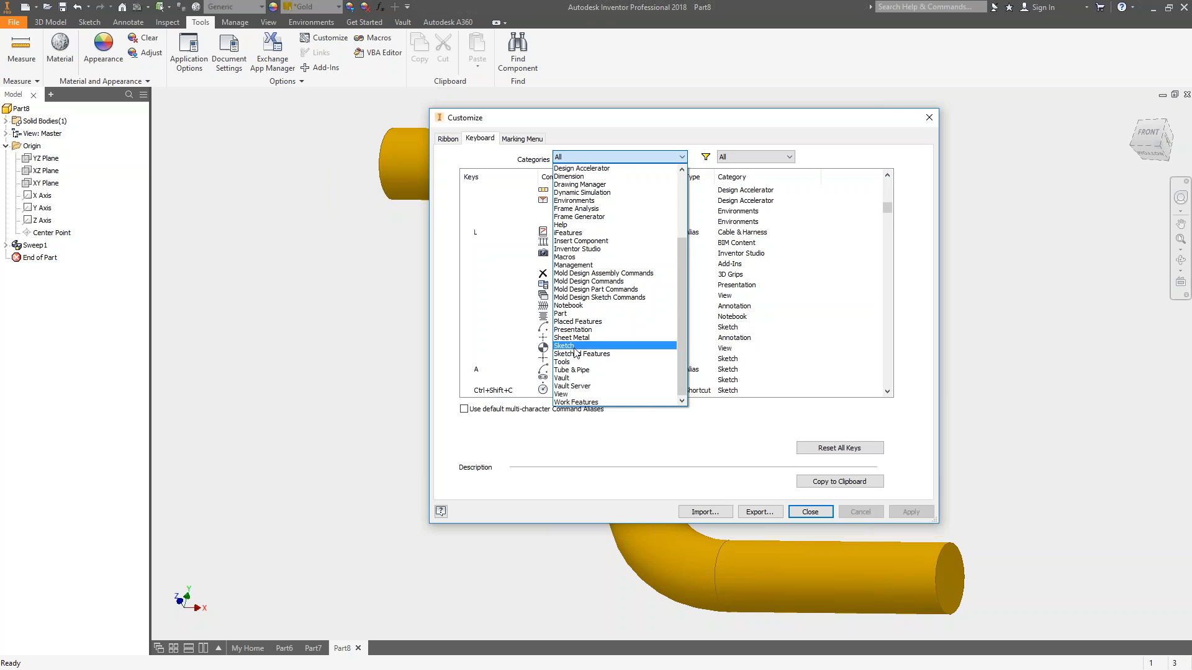
left_click(575, 348)
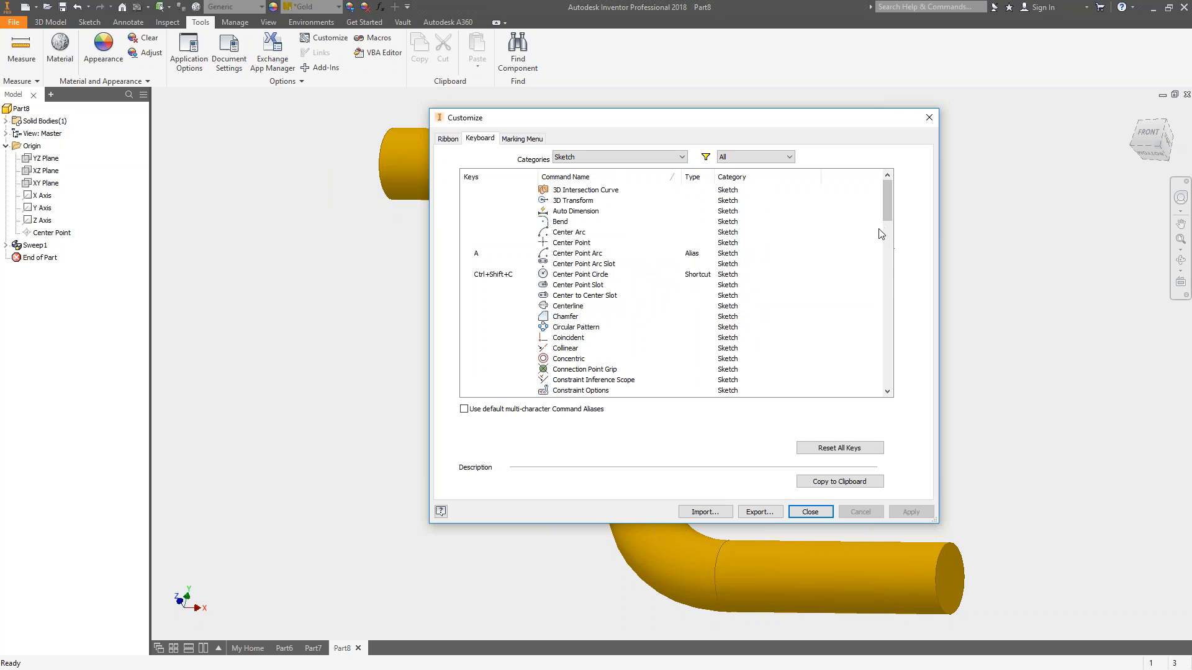
left_click_drag(889, 202, 885, 259)
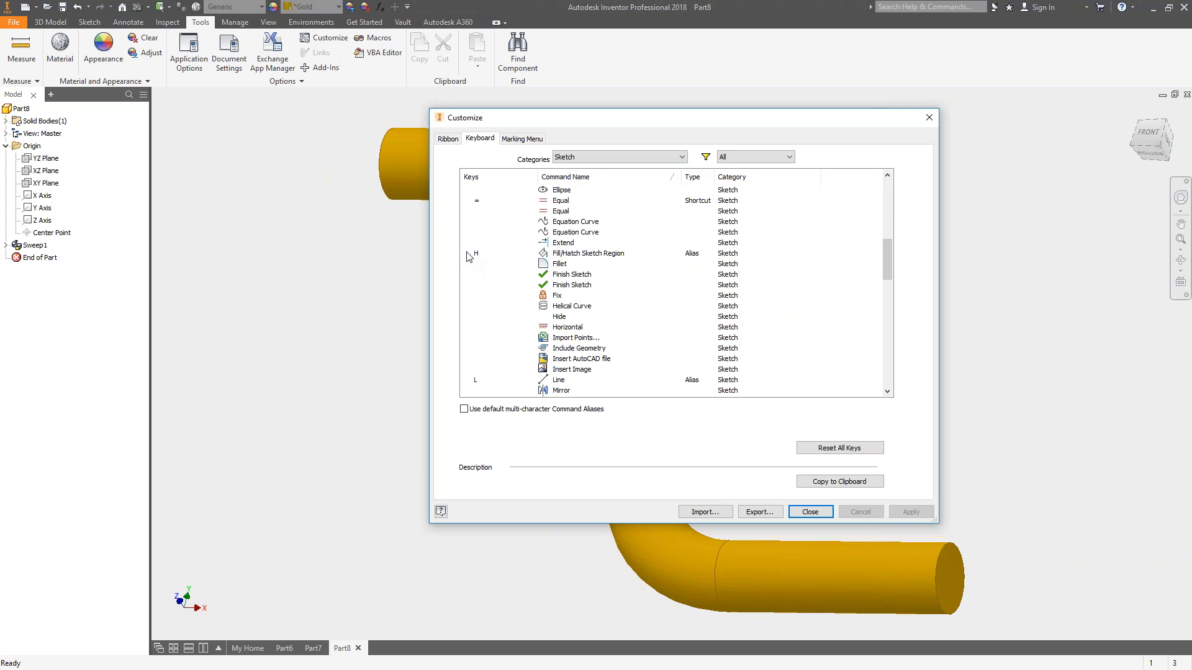
scroll(499, 390, "down", 2)
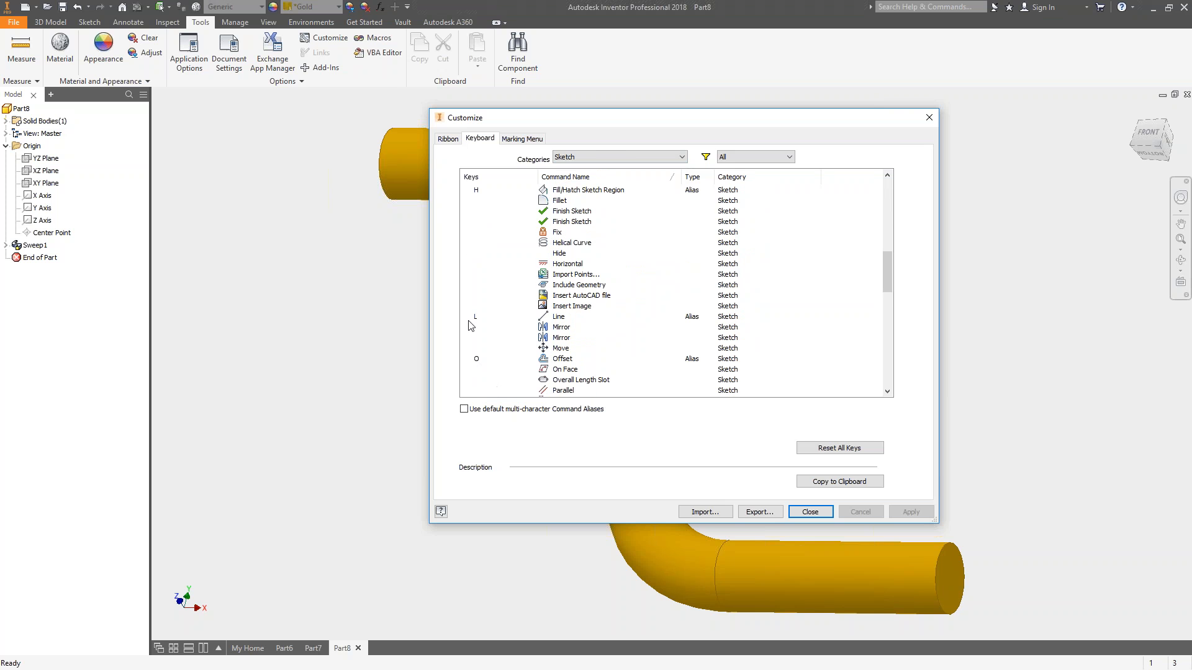
scroll(484, 329, "down", 10)
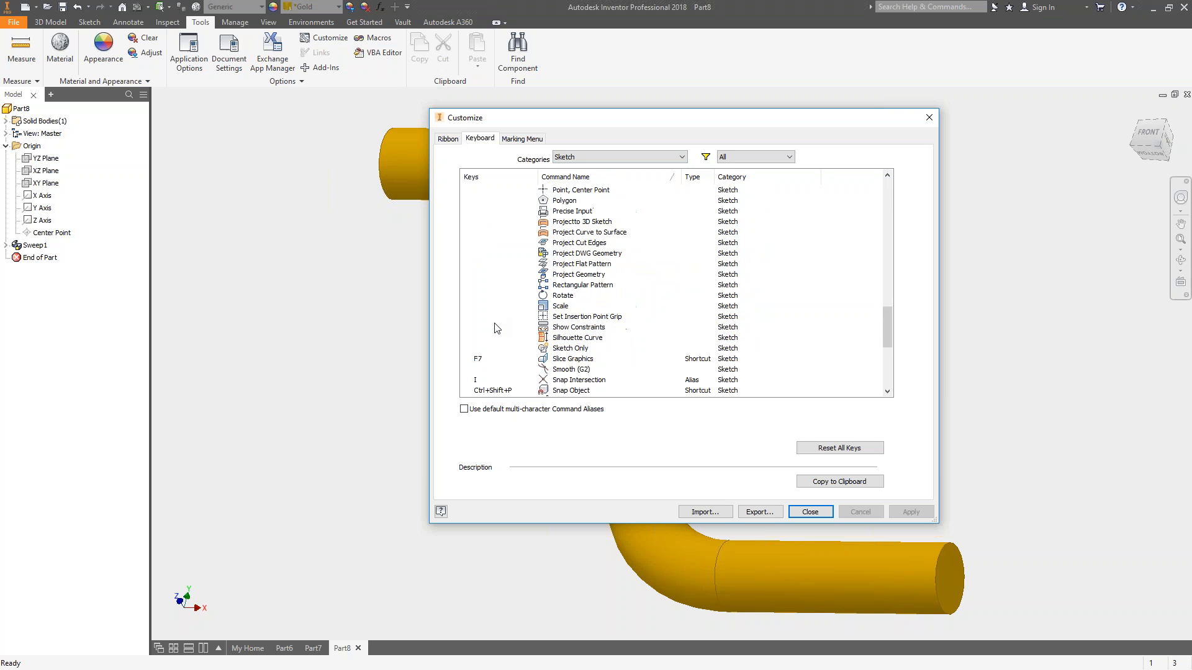
scroll(498, 329, "up", 5)
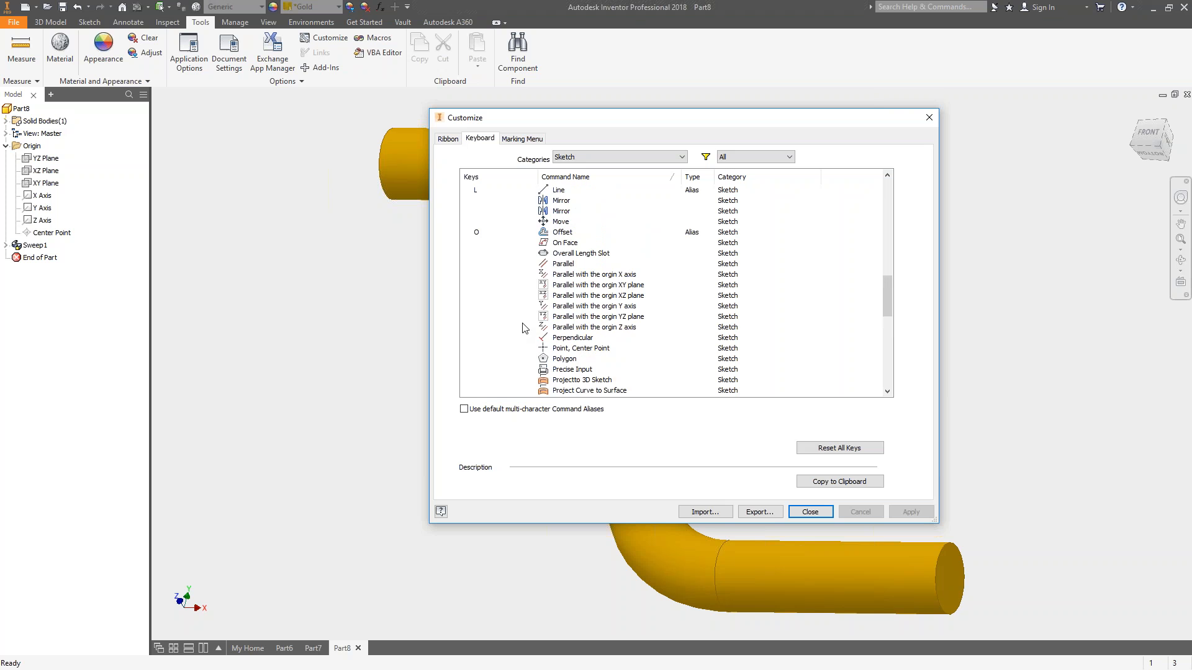
scroll(526, 320, "up", 1)
scroll(551, 313, "down", 5)
scroll(661, 309, "down", 4)
scroll(889, 349, "down", 3)
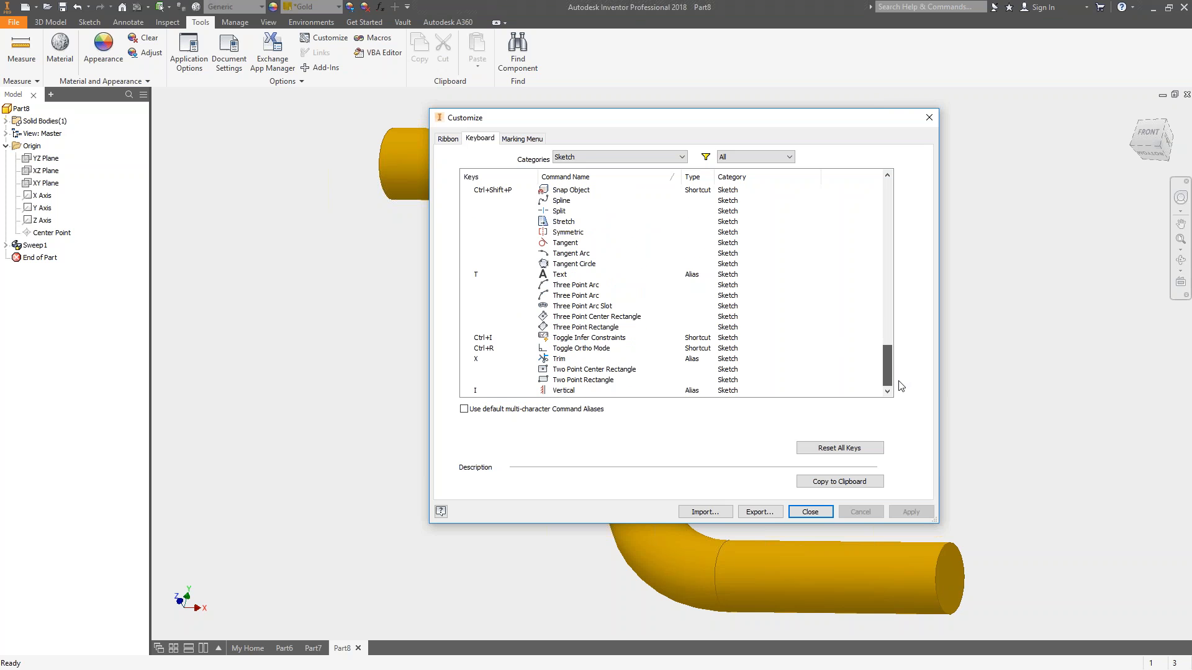
Step: Assign the alias 2P to the Two Point Center Rectangle command and apply the customization
left_click(476, 372)
type("2P")
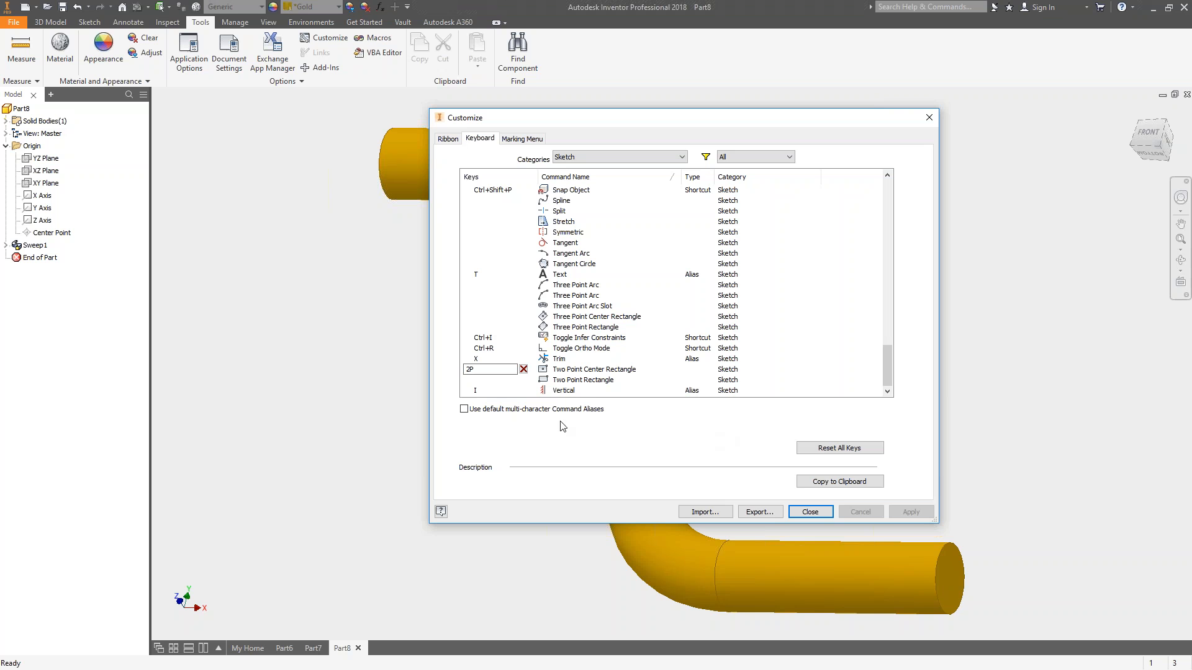
key("Return")
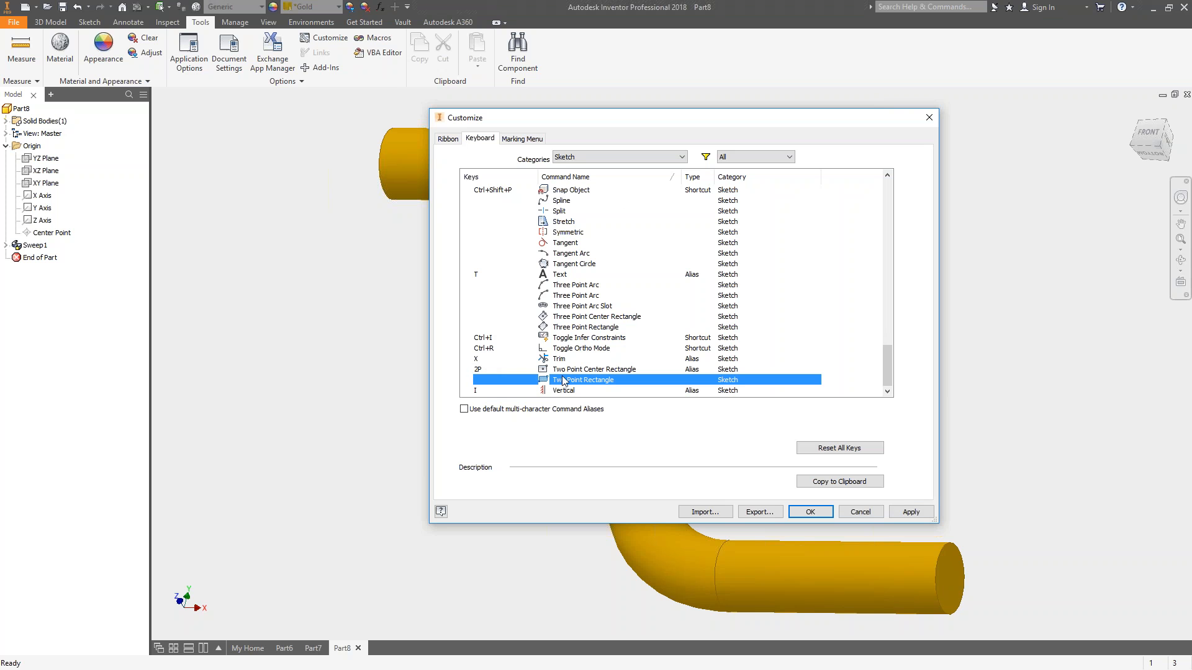
left_click(911, 512)
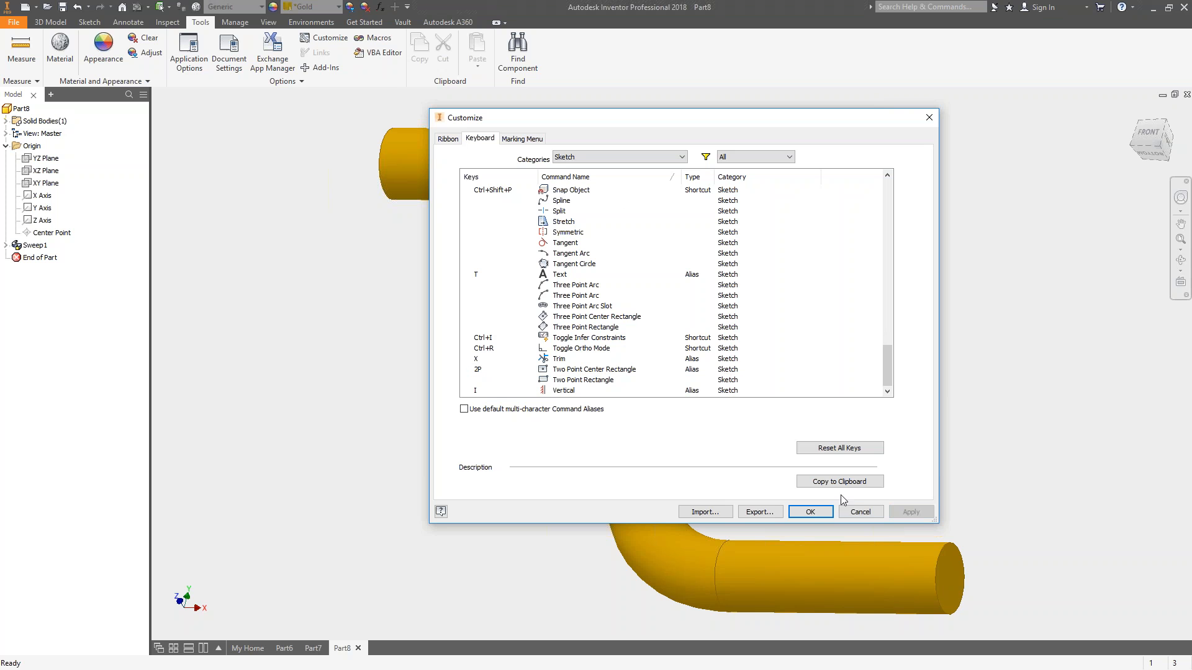
left_click(810, 511)
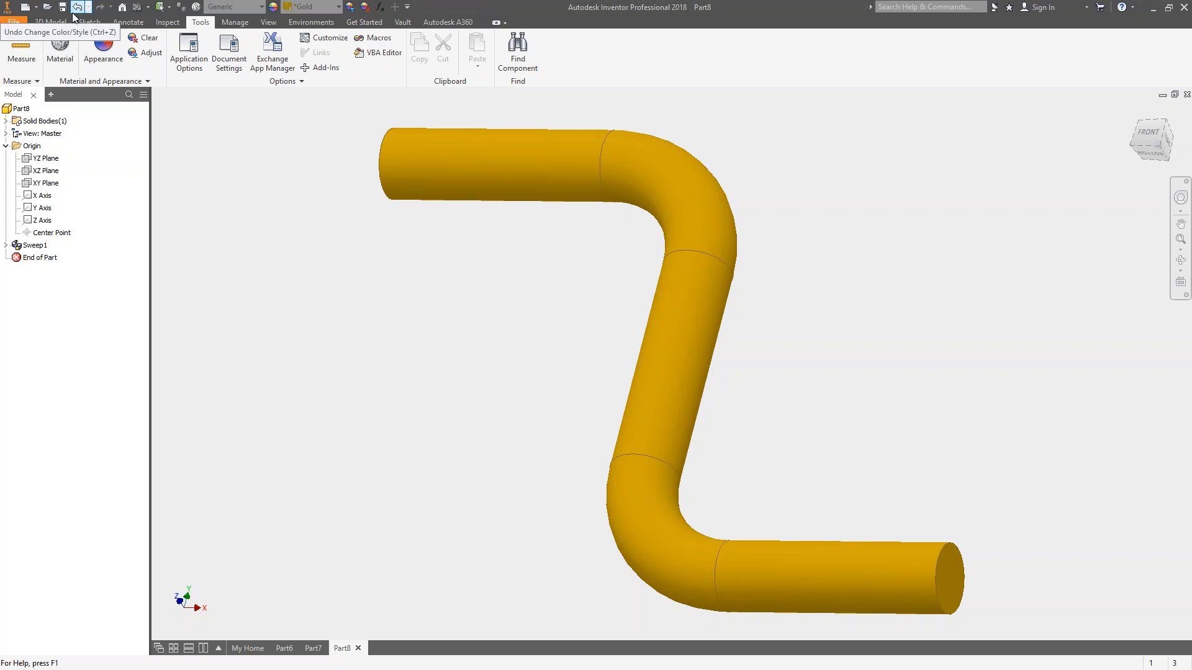
Step: Create a new part from the metric Standard (mm).ipt template and start a 2D sketch on the XZ plane
left_click(35, 11)
left_click(25, 7)
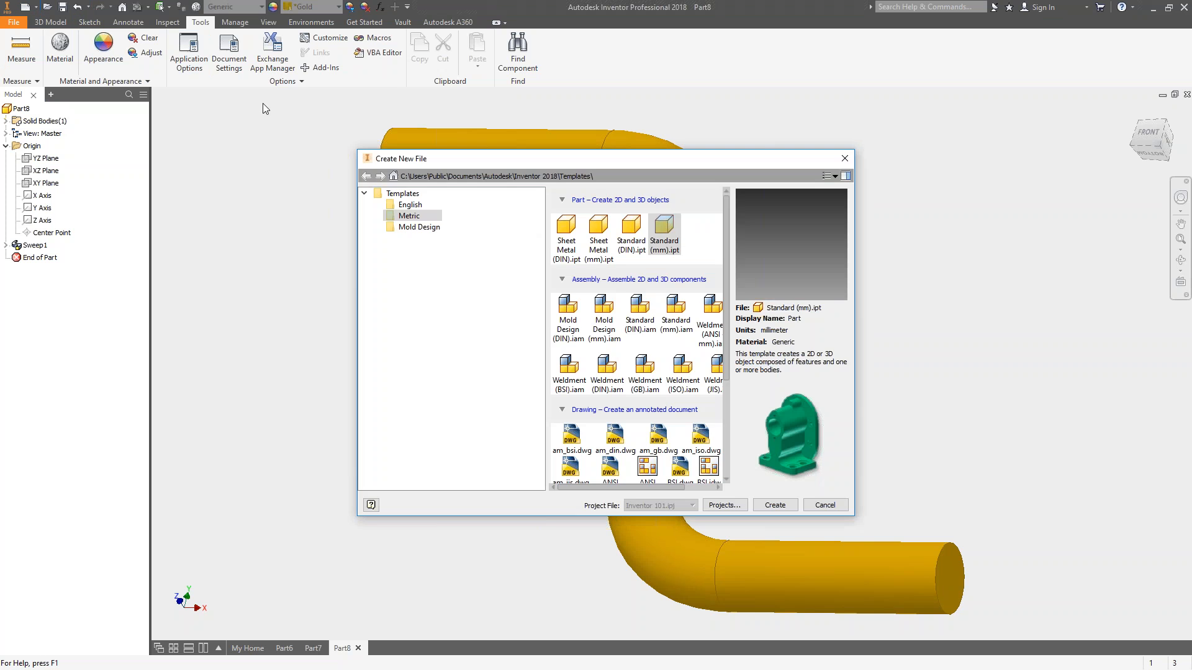
left_click(775, 505)
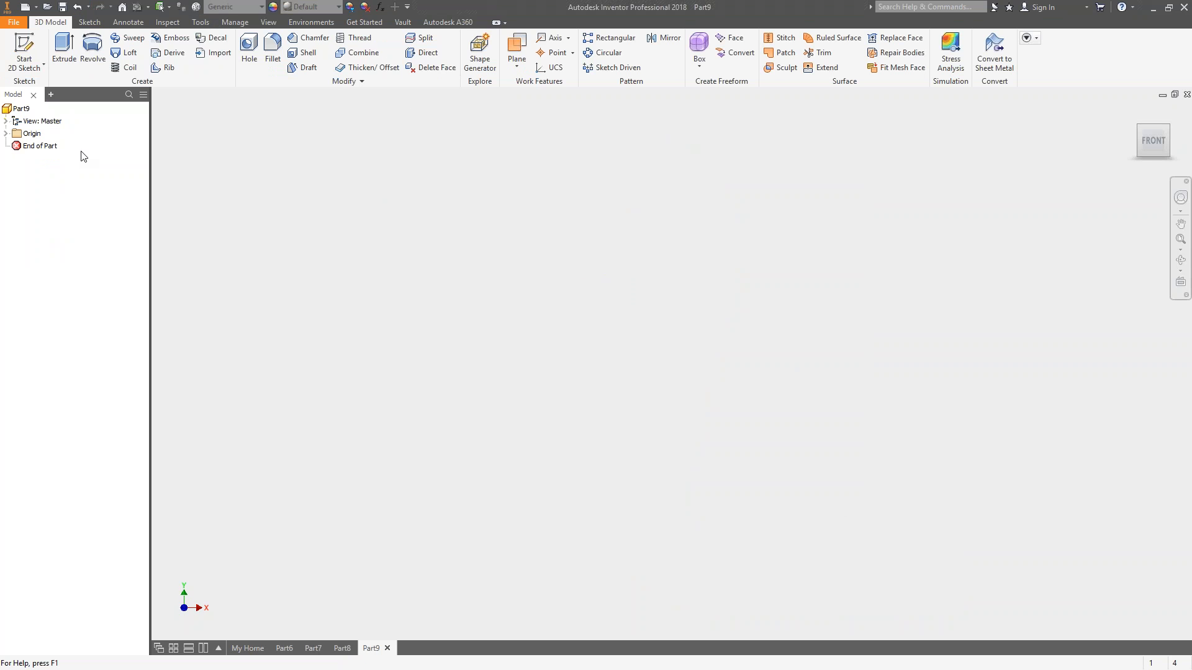
key("s")
left_click(468, 370)
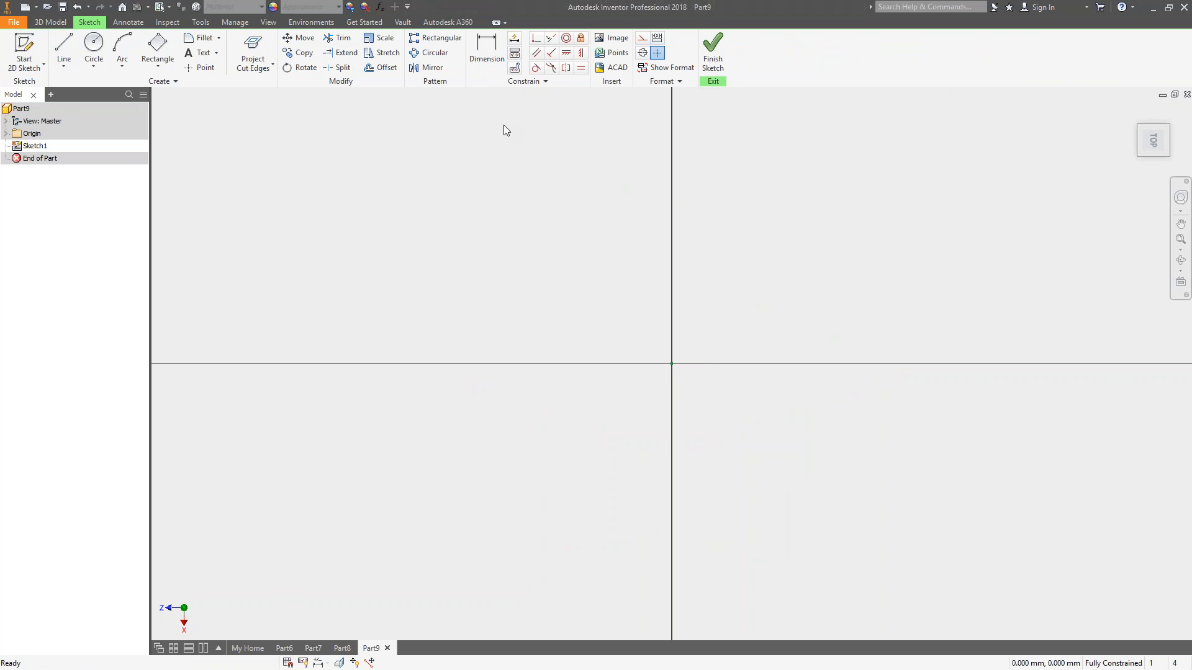
Step: Draw a two point center rectangle about 16 mm wide, above and to the left of the origin
key("c")
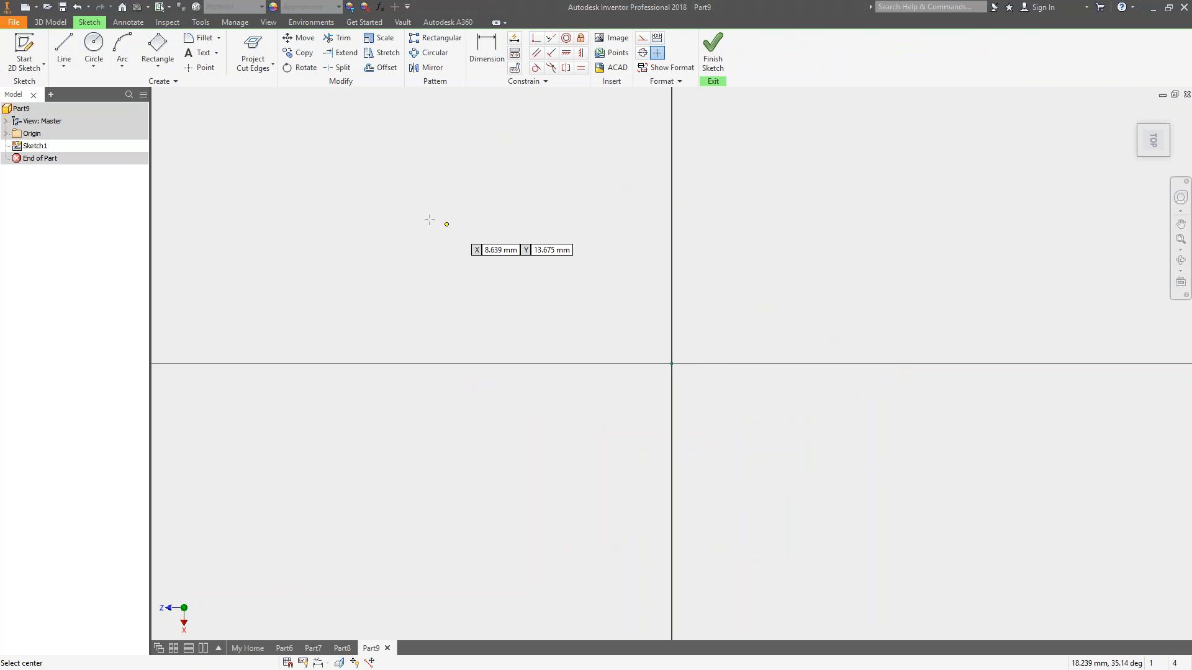
left_click(403, 207)
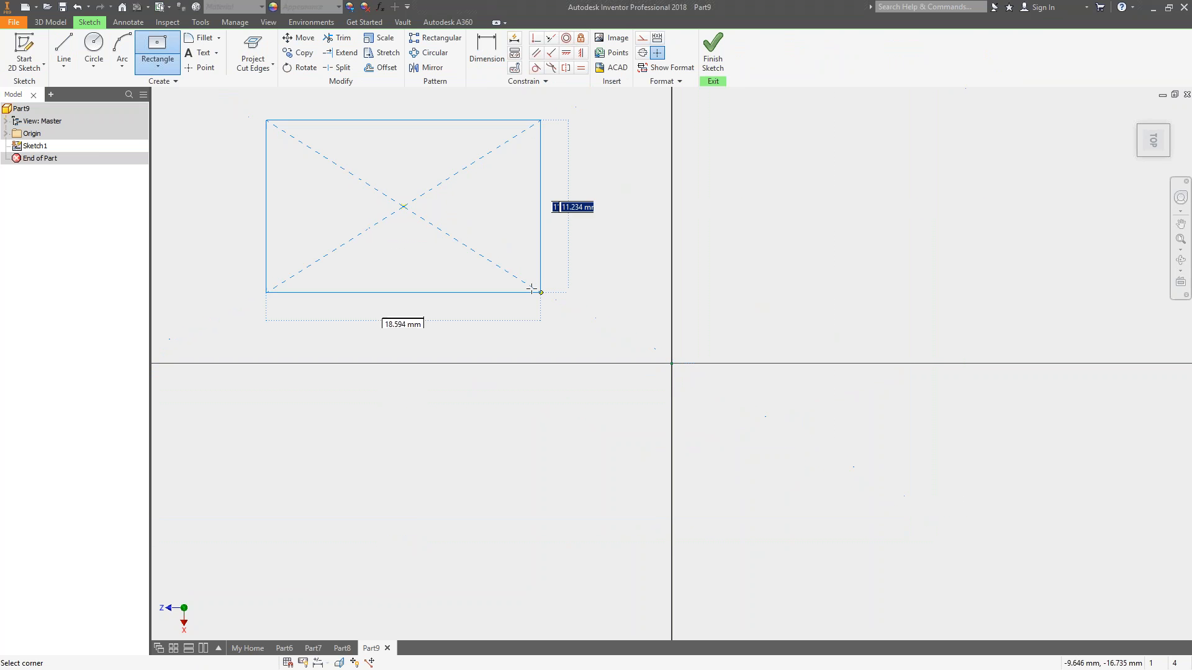
left_click(531, 282)
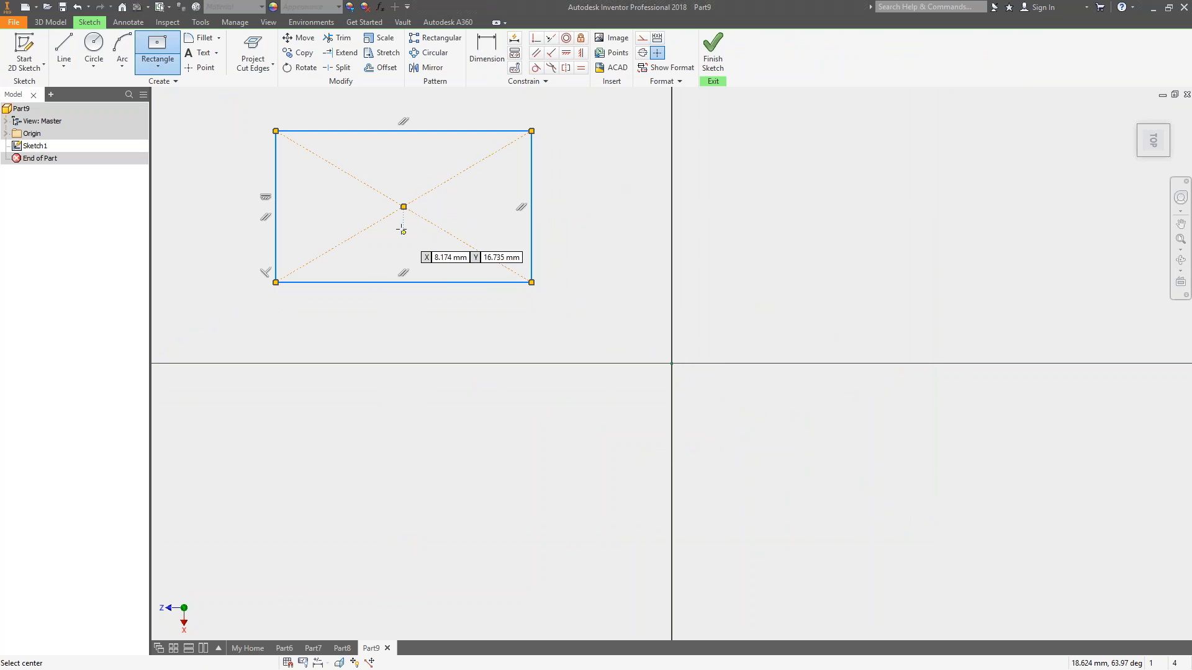
Step: Dimension the rectangle to 15 mm wide and 6 mm high
key("d")
left_click(413, 131)
left_click(440, 118)
type("1")
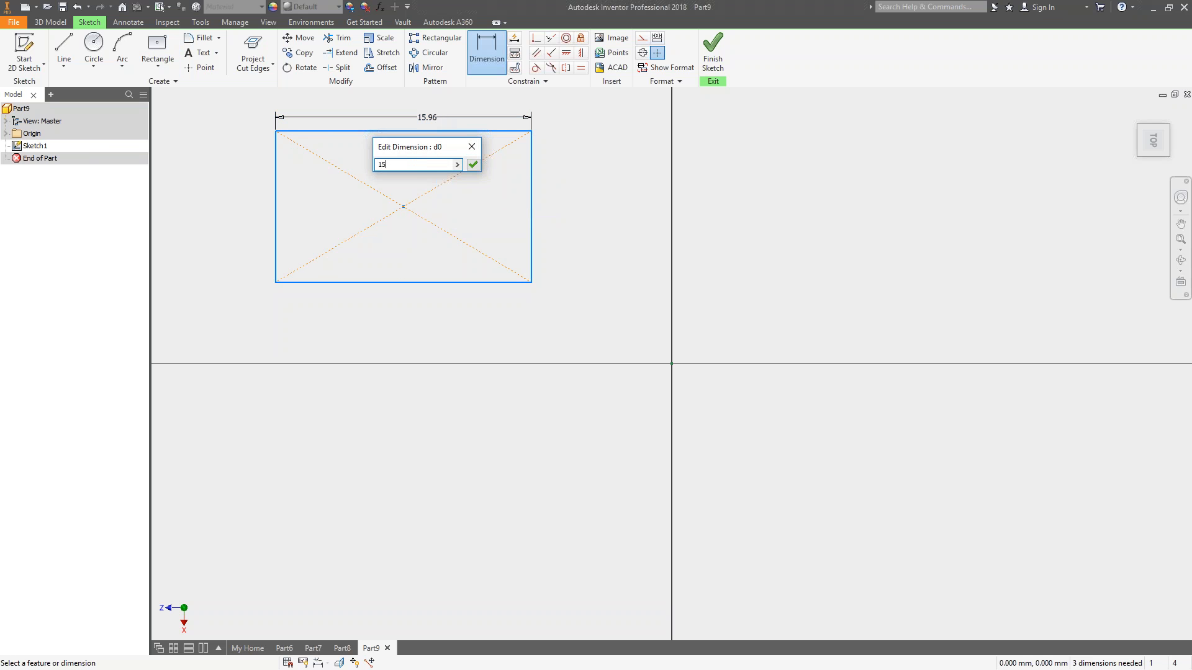
type("5")
key("Return")
left_click(542, 213)
left_click(565, 204)
type("6")
key("Return")
Step: Make the rectangle's center point coincident with the sketch origin
left_click(535, 37)
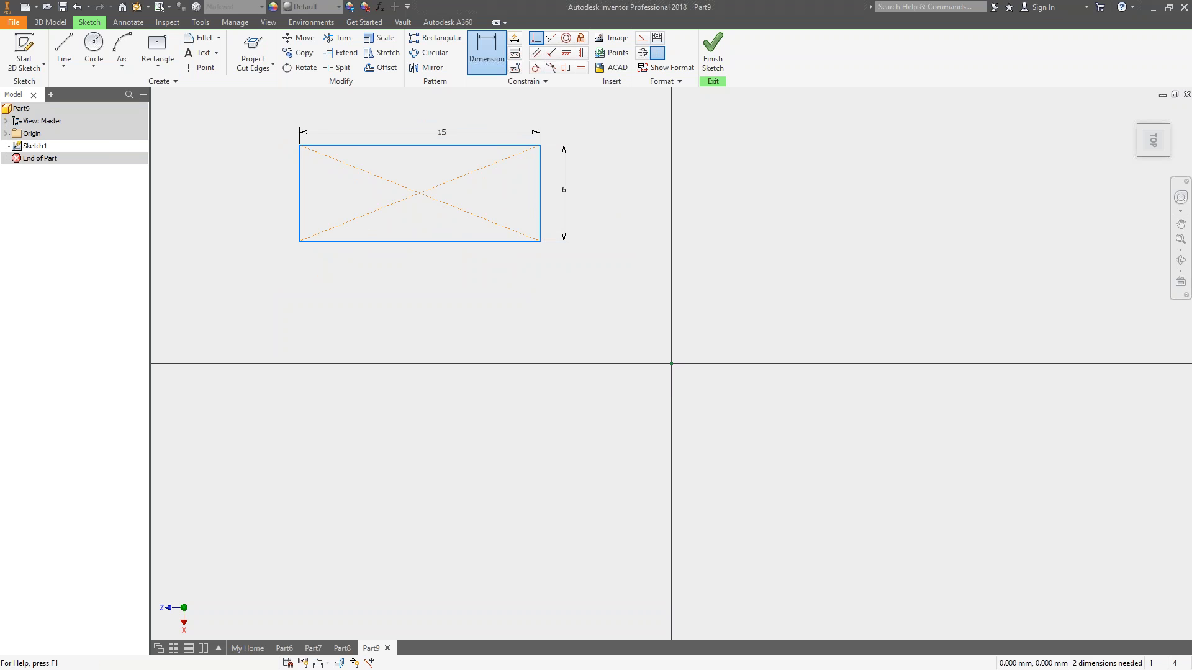
left_click(421, 193)
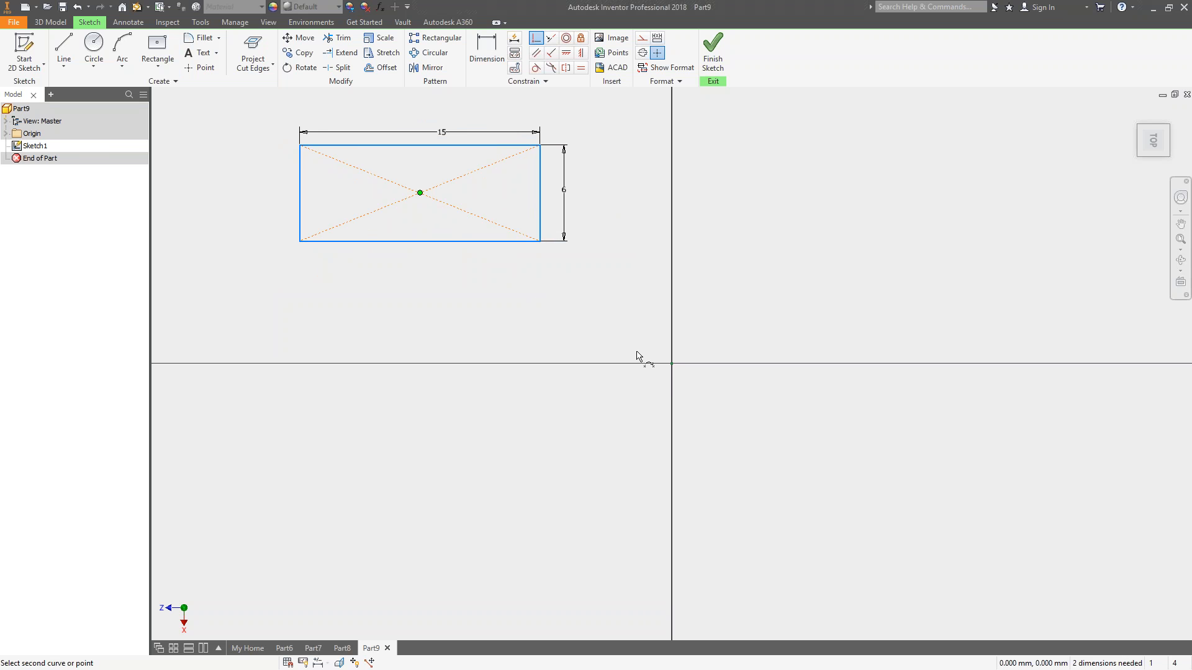
left_click(671, 363)
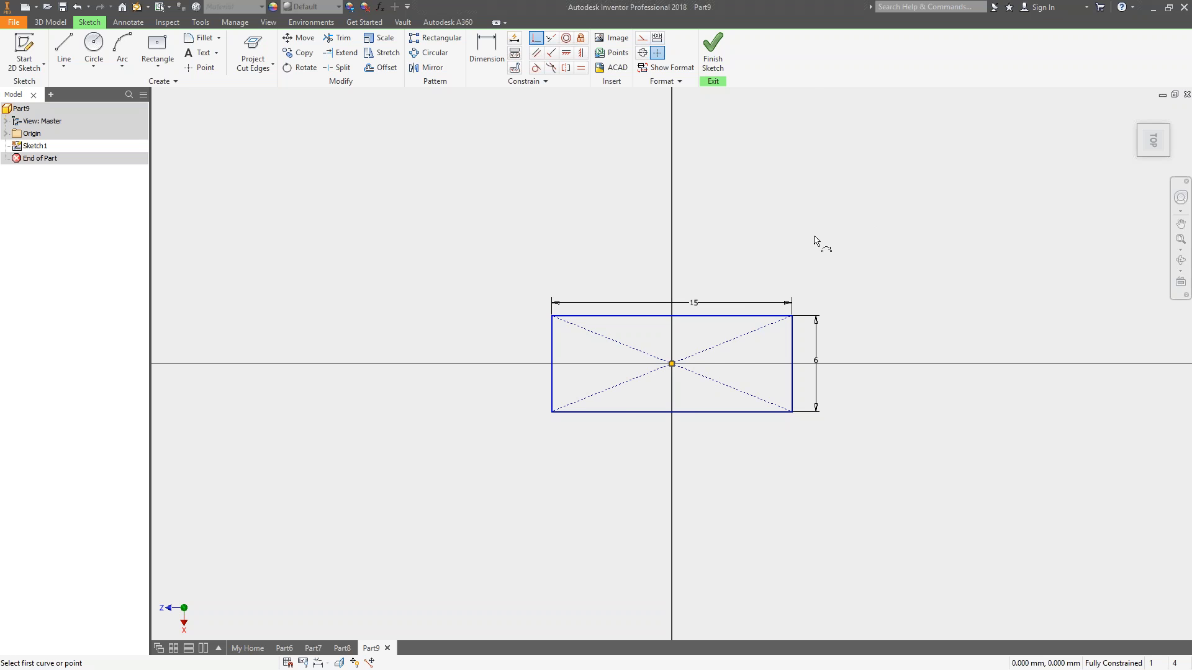
Step: Start extruding the 15 by 6 mm rectangle and set the extrusion direction to asymmetric
key("e")
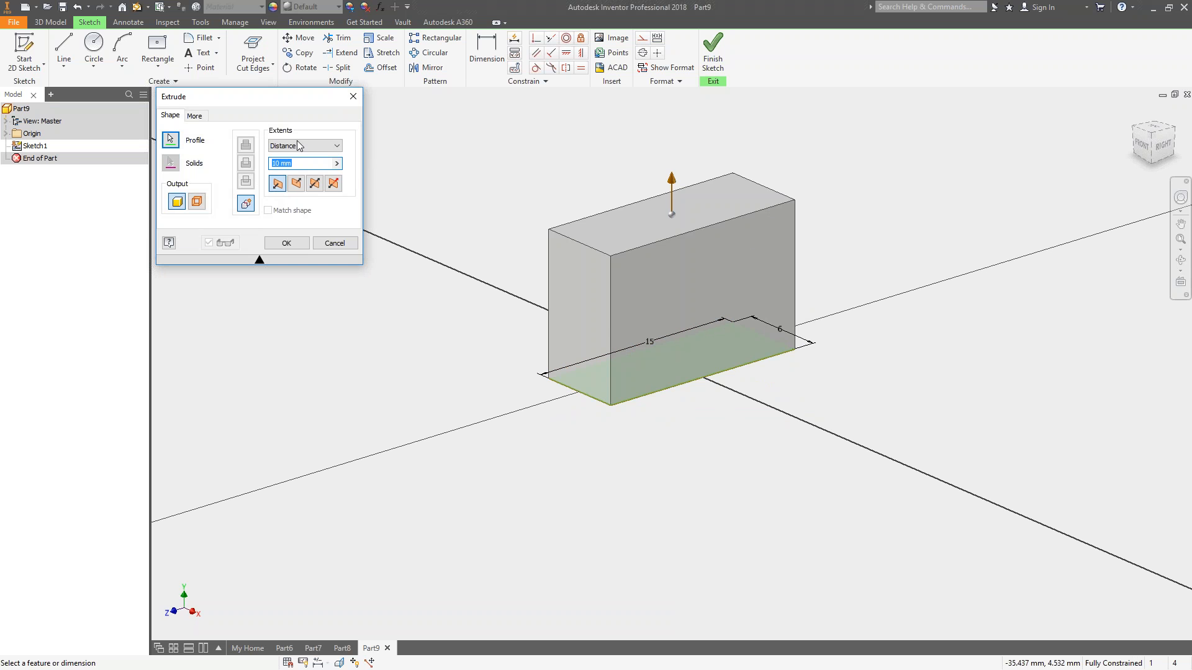
left_click(316, 183)
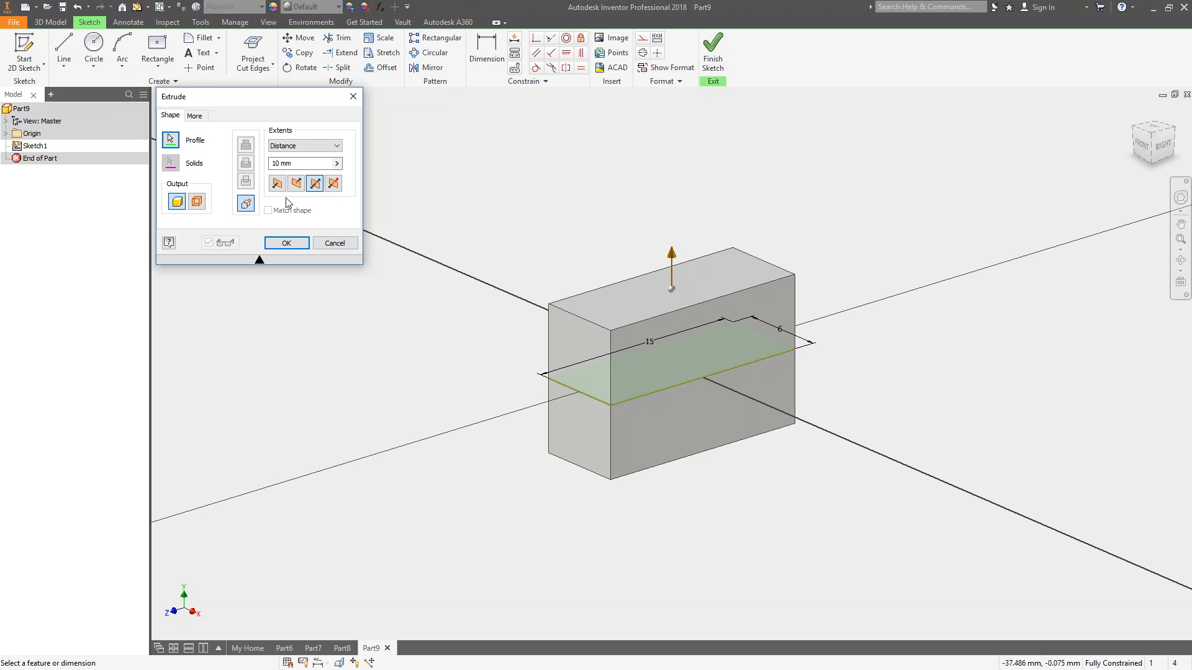
left_click(334, 184)
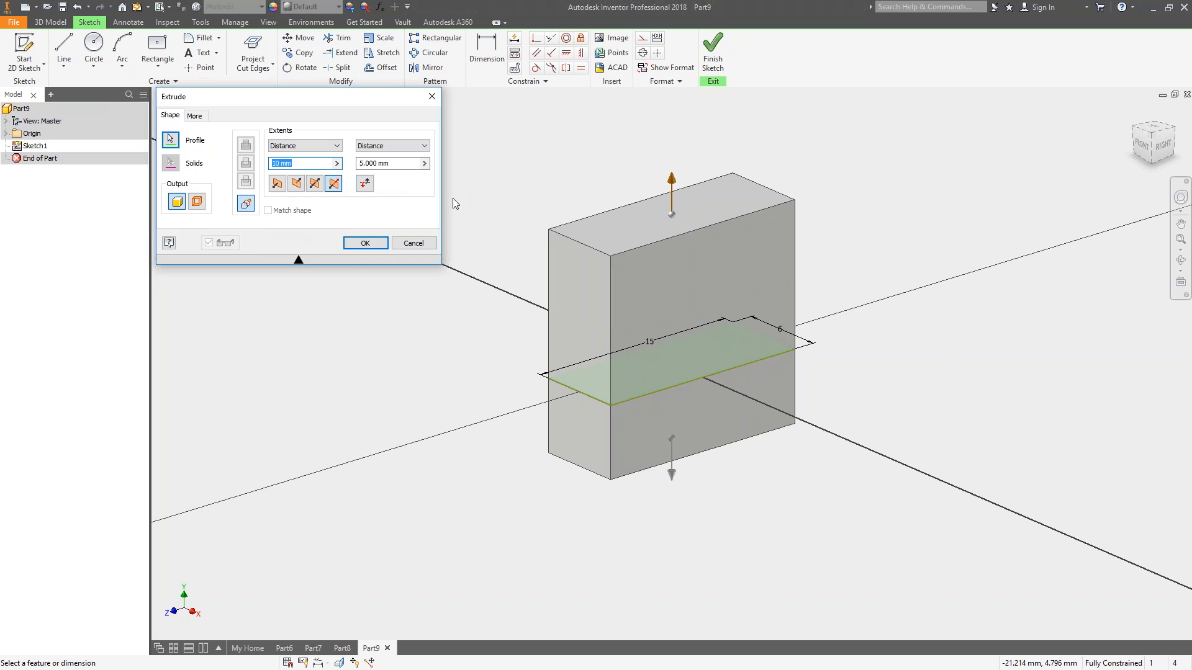
left_click(314, 183)
left_click(296, 185)
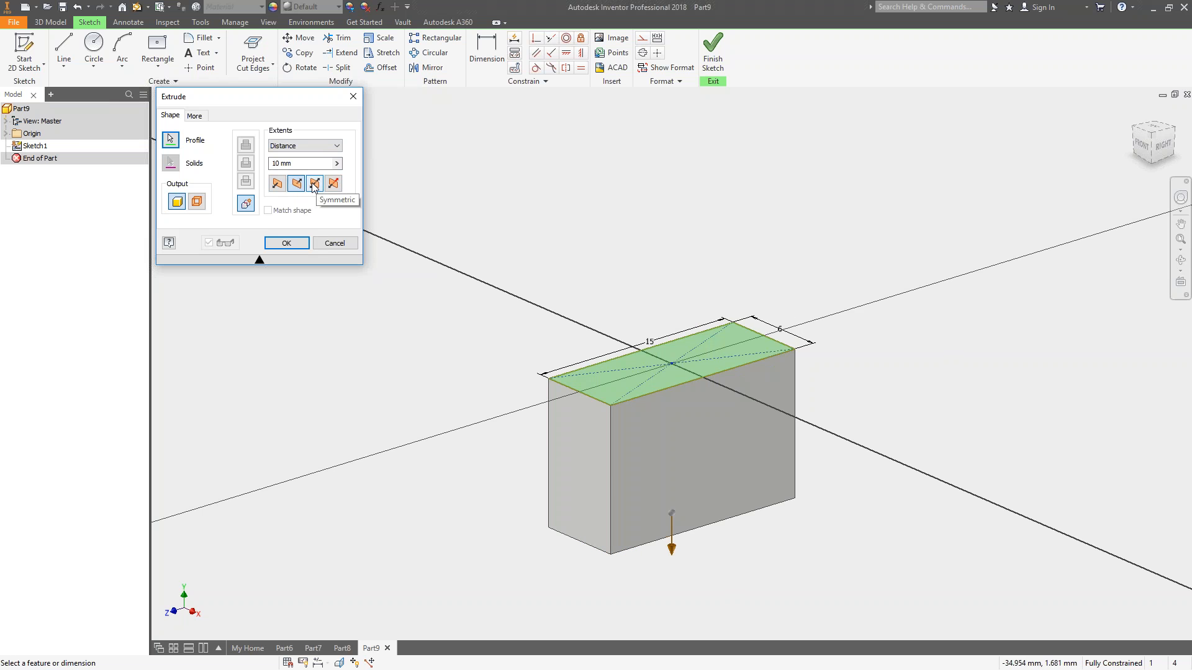
left_click(315, 185)
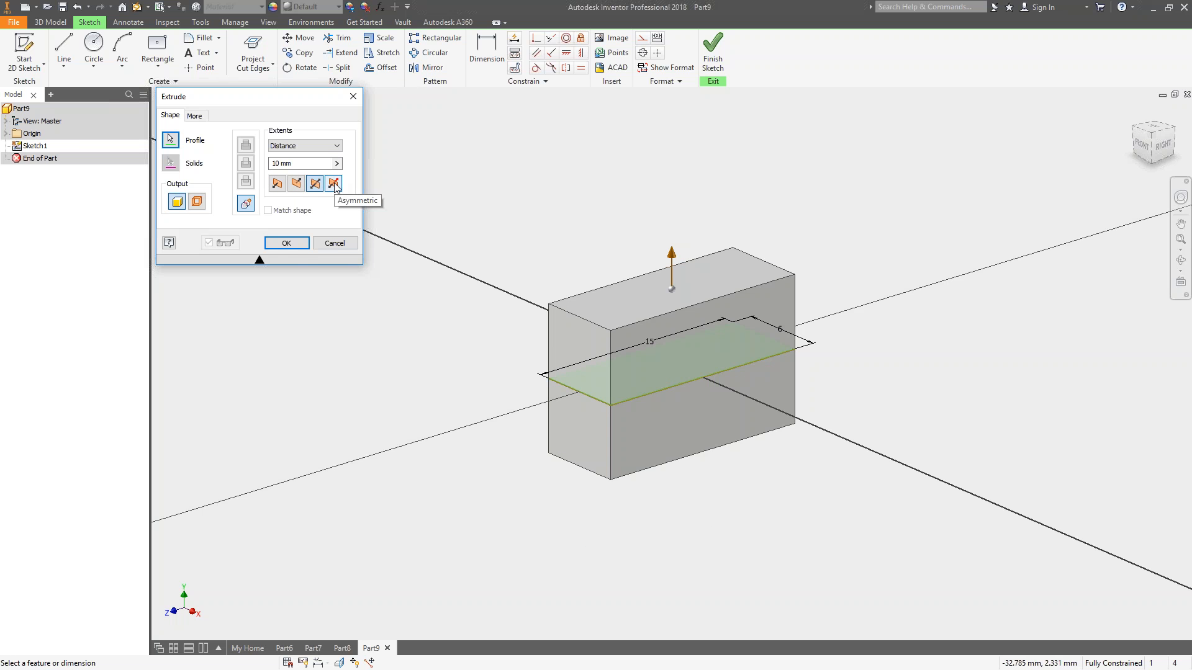
left_click(333, 185)
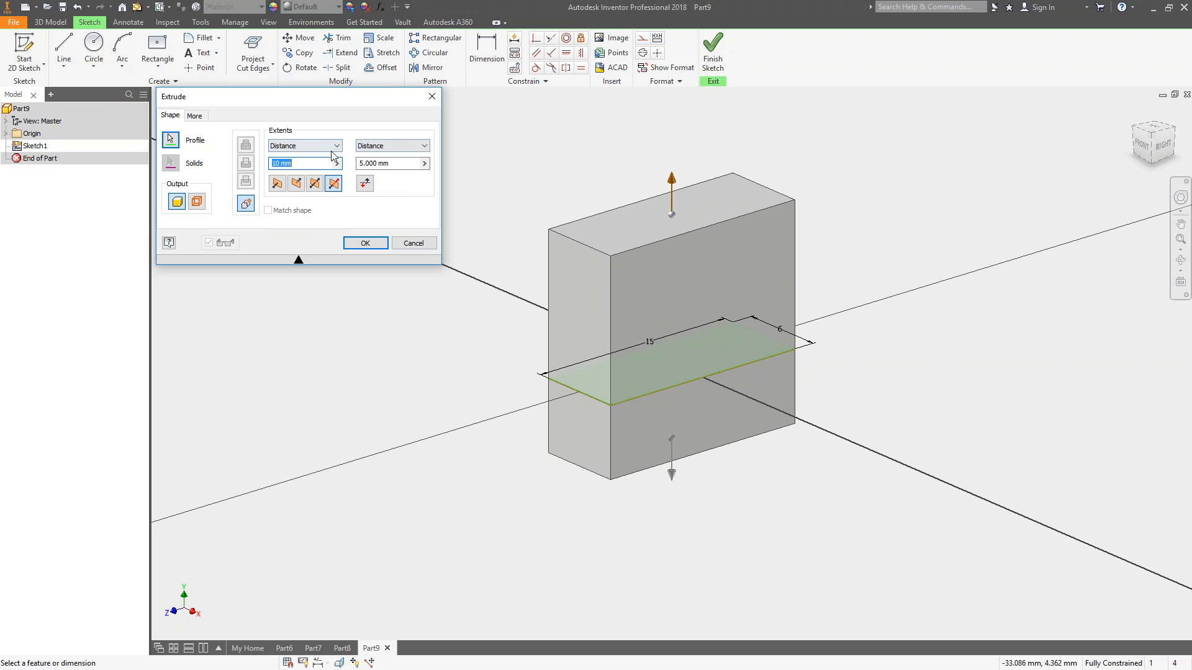
Step: Set the asymmetric extrusion's distances to 5.5 mm above and 8.25 mm below the sketch plane
left_click_drag(671, 193, 657, 292)
left_click(171, 116)
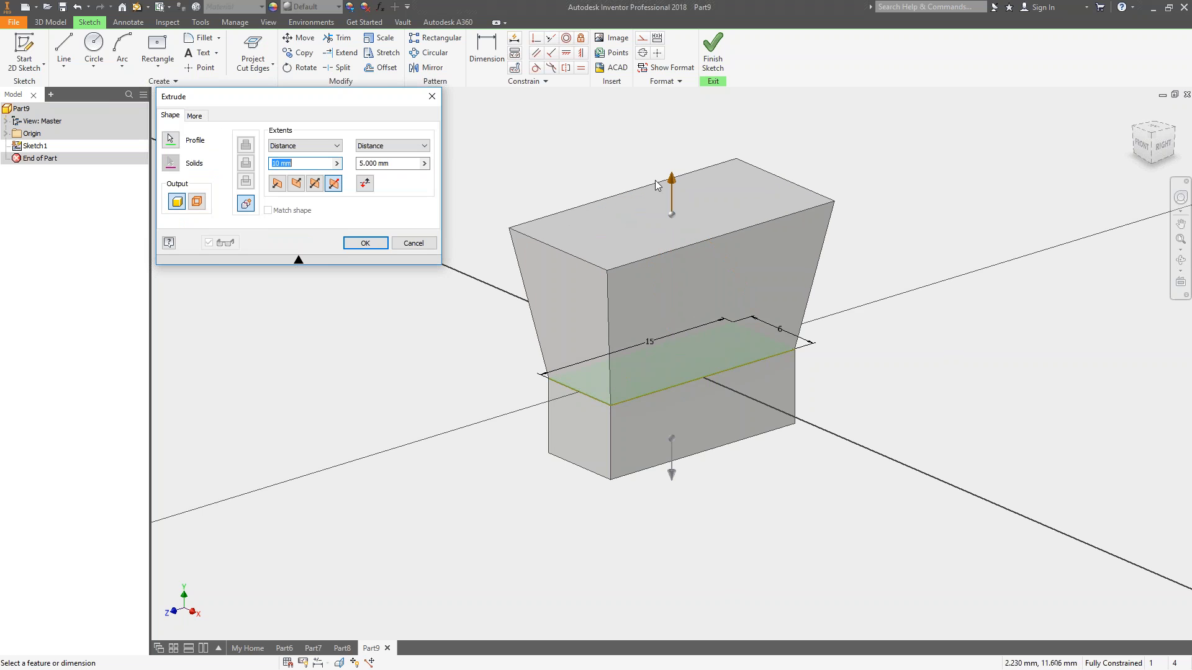
left_click_drag(671, 184, 671, 282)
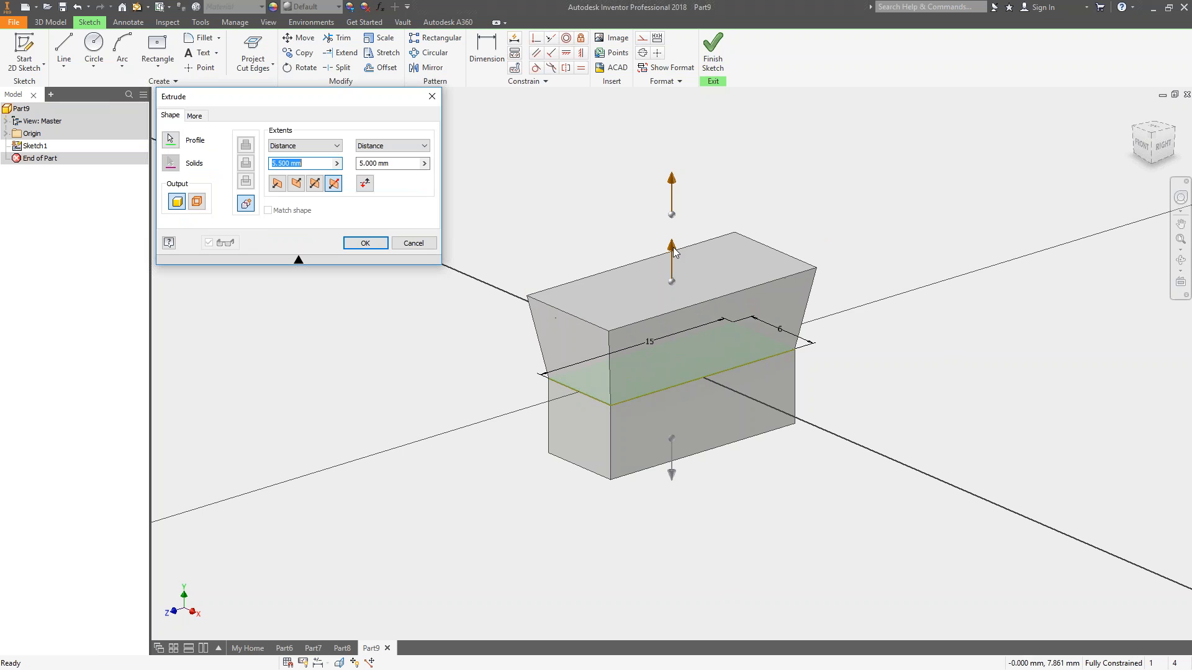
left_click(672, 471)
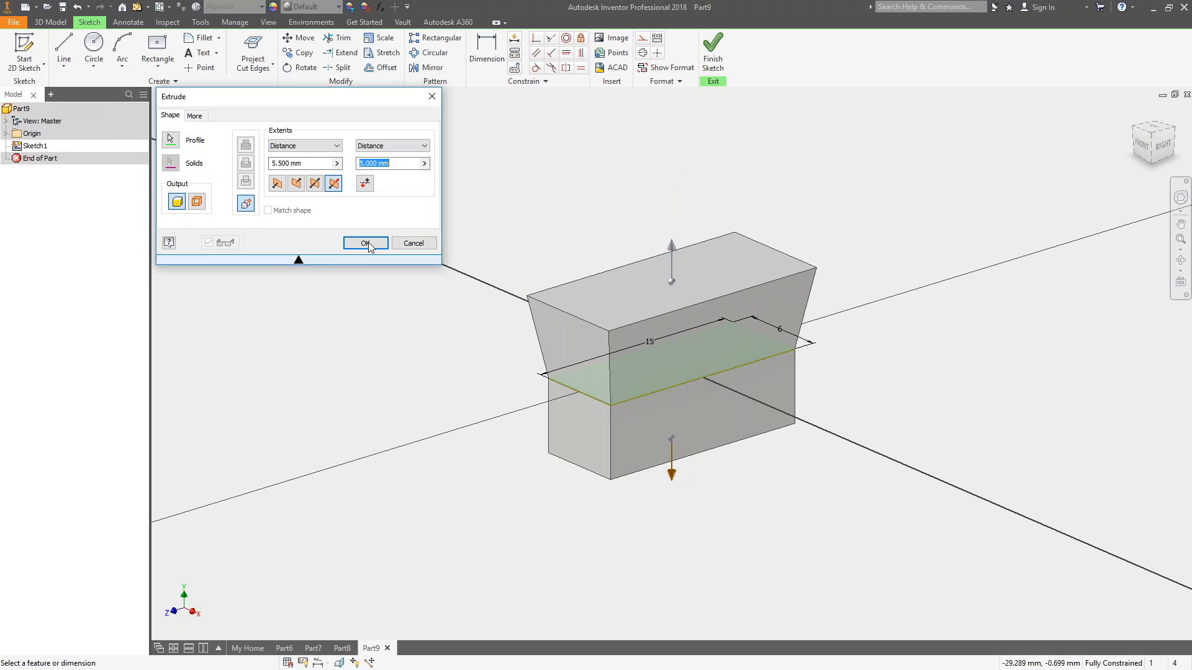
left_click_drag(674, 473, 672, 524)
left_click(310, 163)
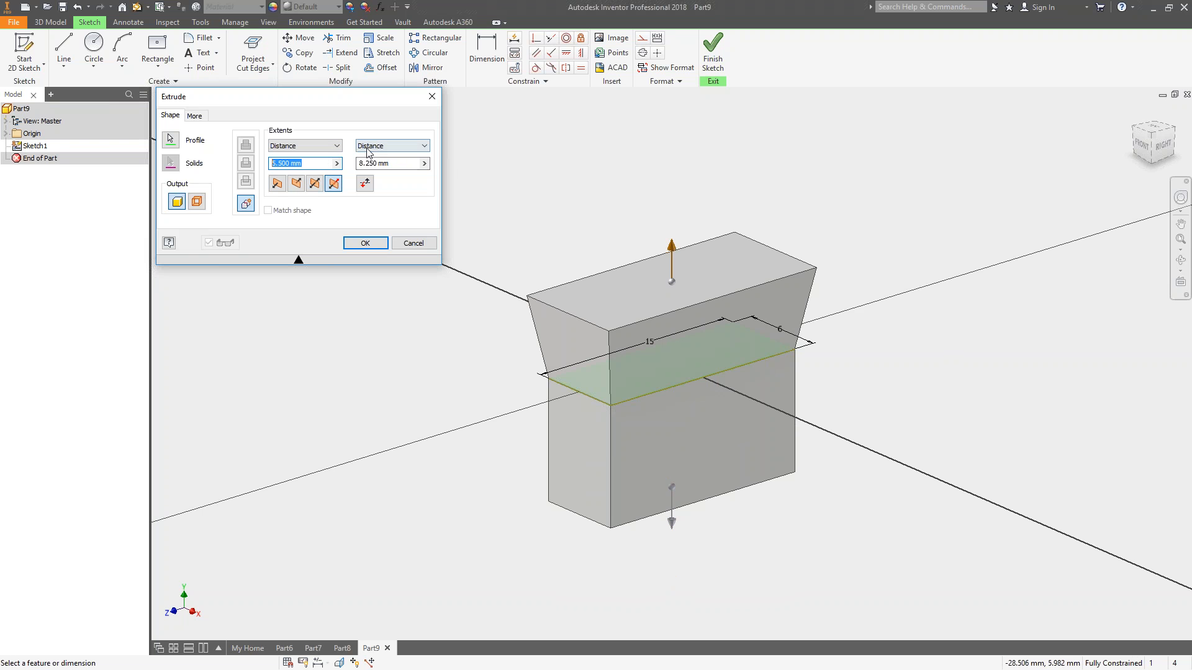
Step: Set the extrusion's first taper angle to 0 and its lower distance to 2.5 mm, and finish the extrusion
left_click(195, 117)
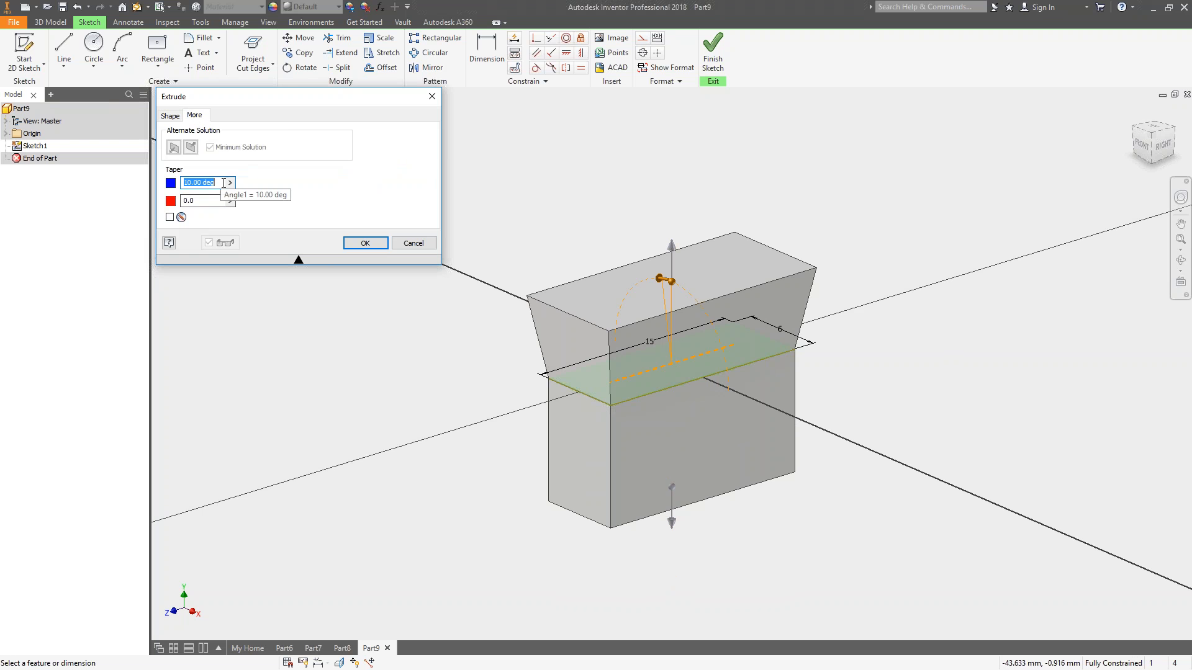
type("0")
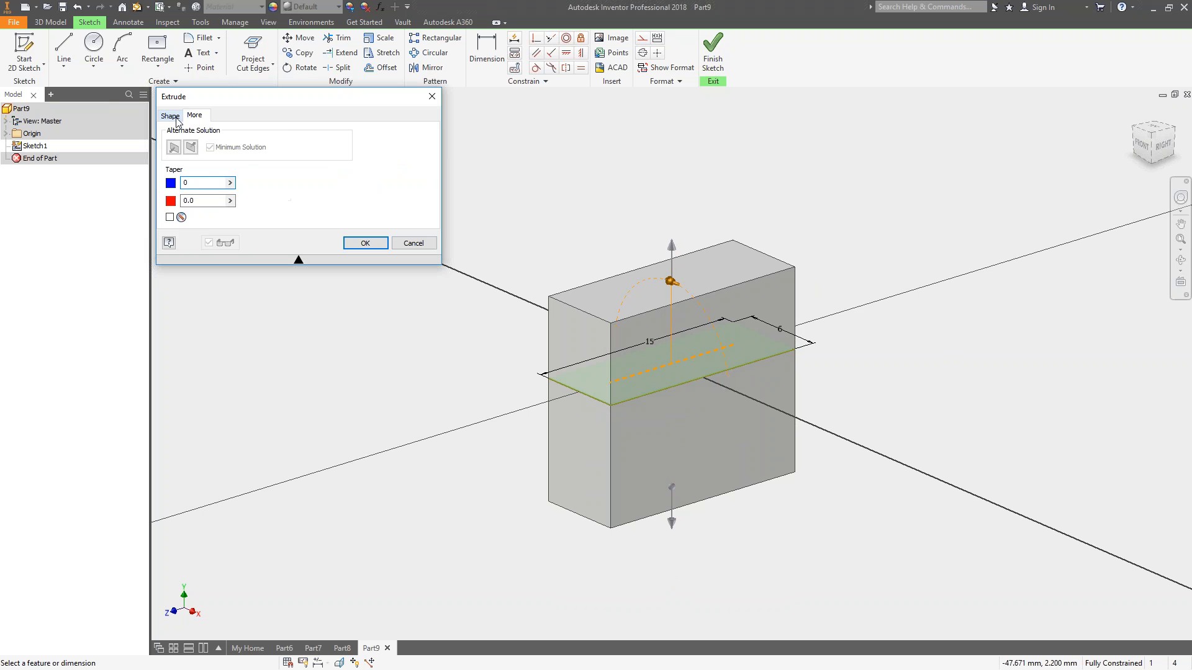
left_click(170, 116)
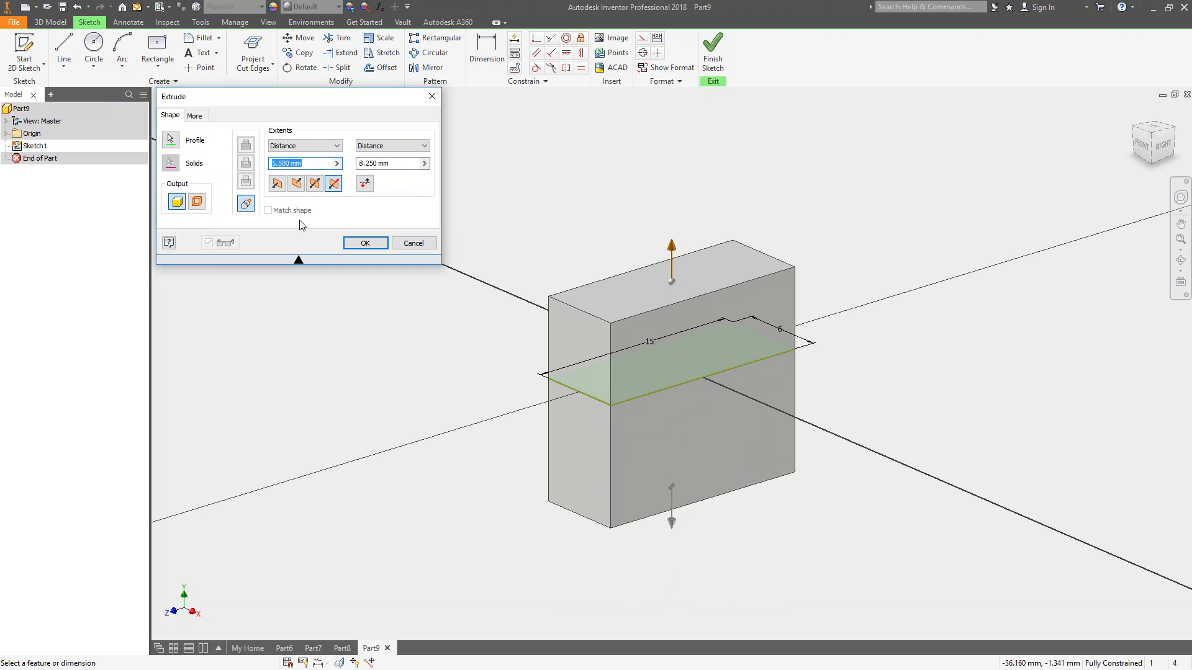
left_click(672, 518)
left_click_drag(671, 518, 651, 468)
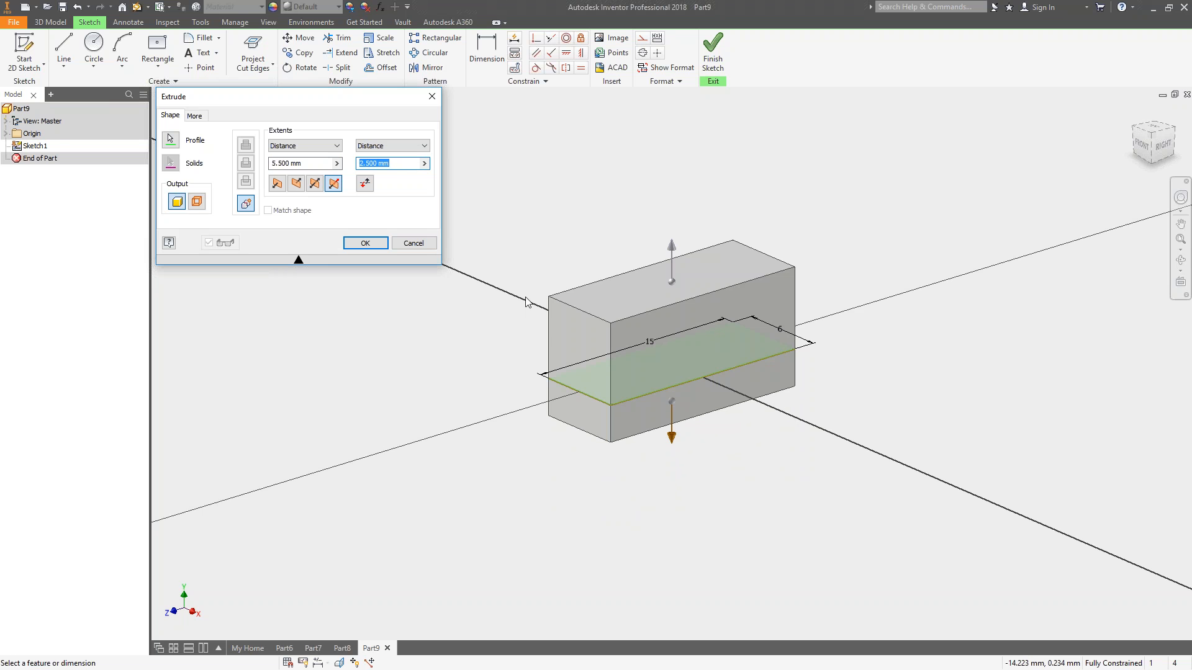
left_click(364, 243)
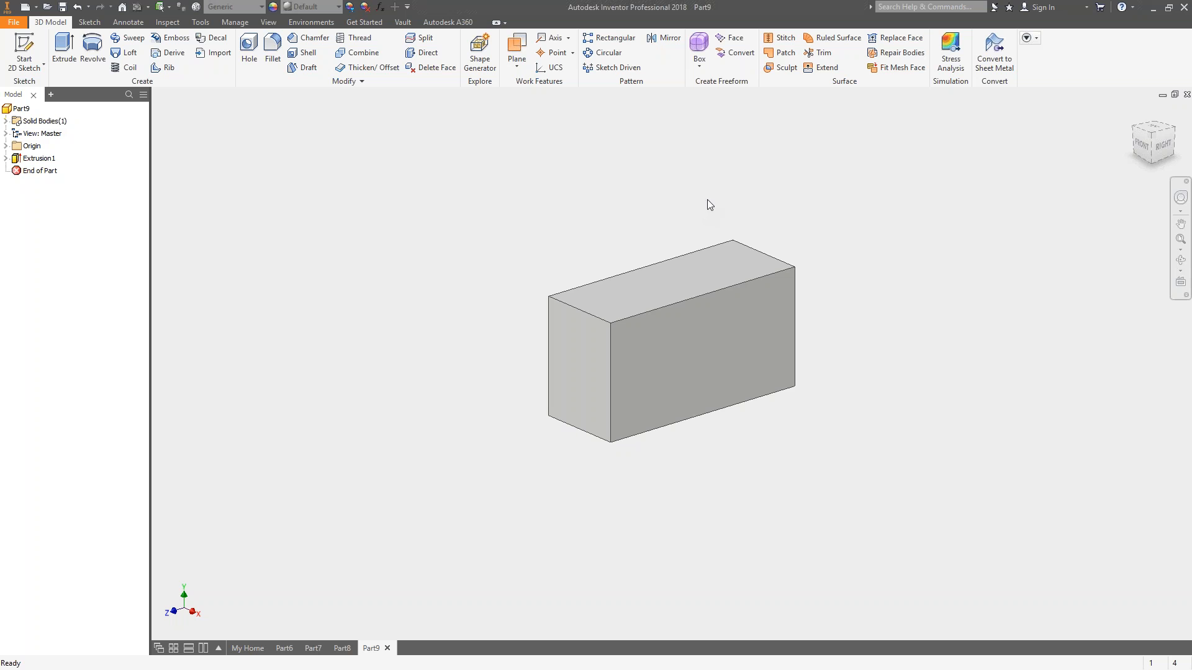
Step: Switch to the Part6 document and delete the Hole1 feature from the block
left_click(284, 648)
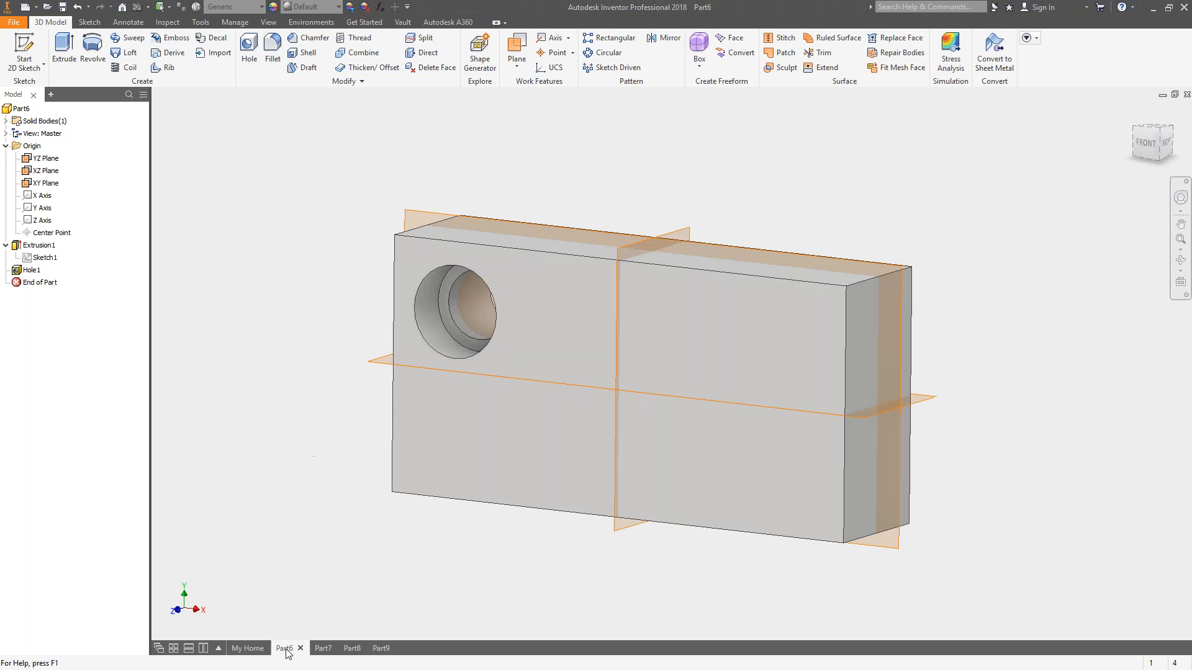
left_click(28, 270)
right_click(26, 271)
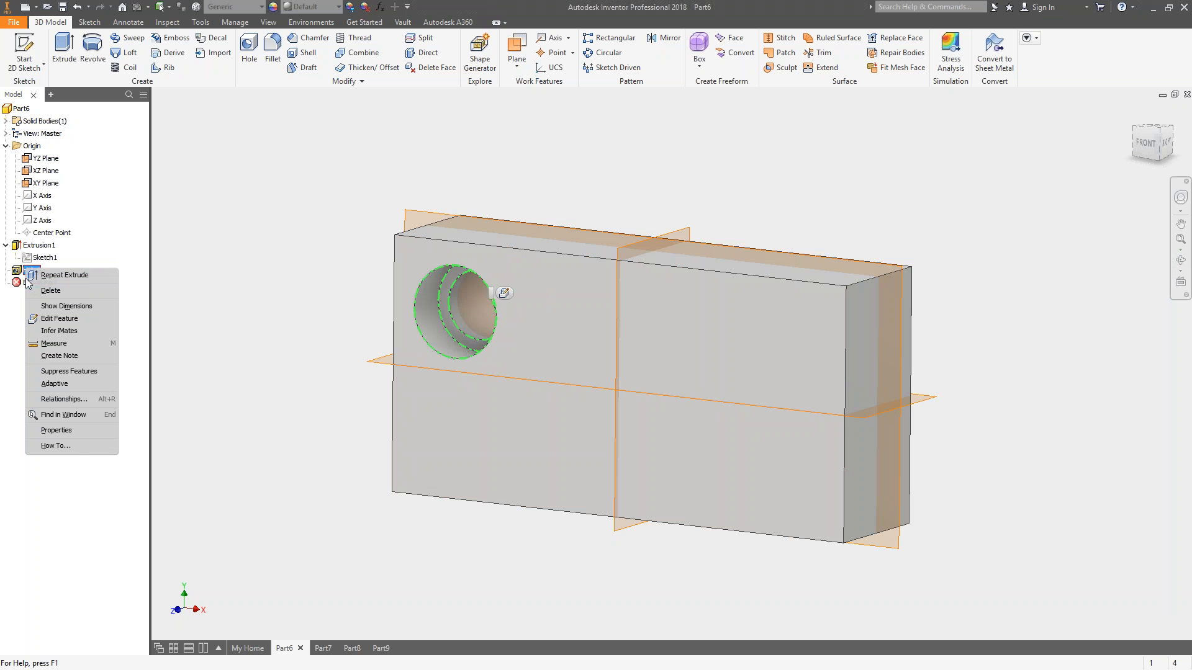
left_click(61, 291)
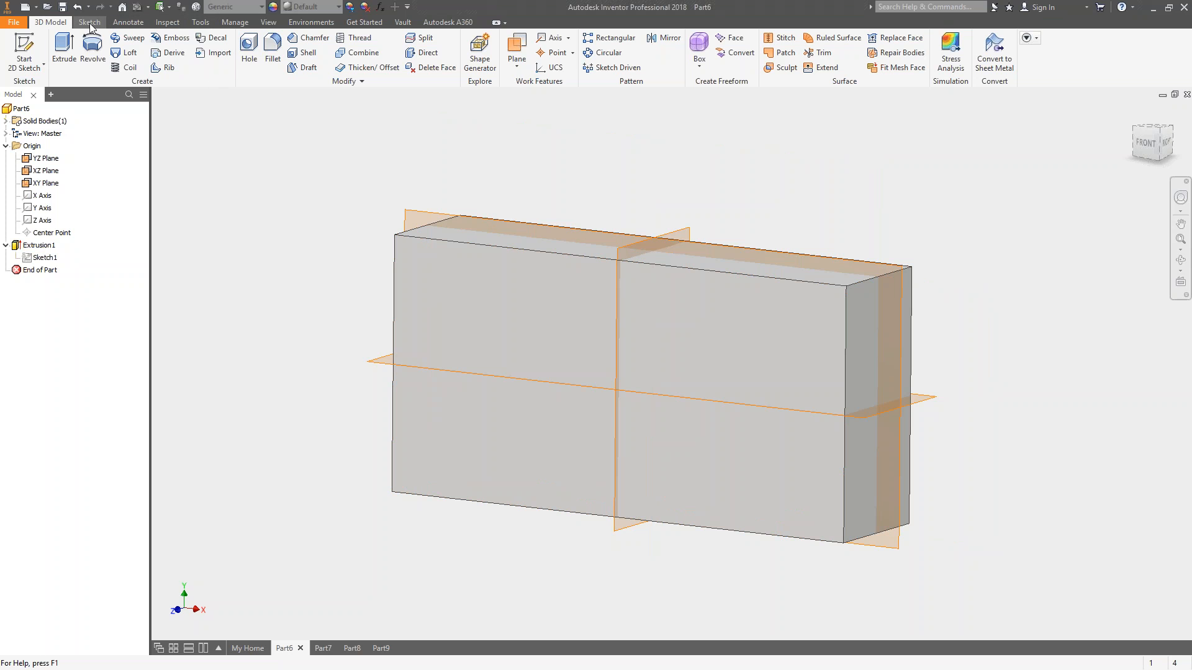
Step: Add a numeric user parameter named top with a value of 22 mm to the part's parameters
left_click(235, 23)
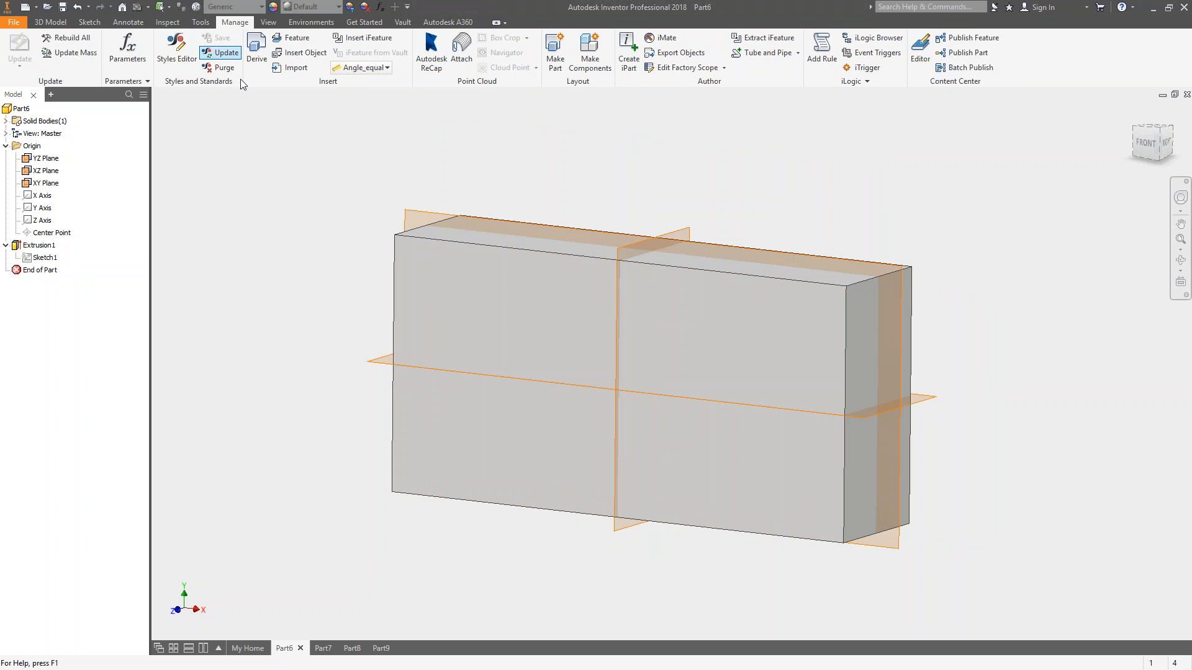
left_click(127, 48)
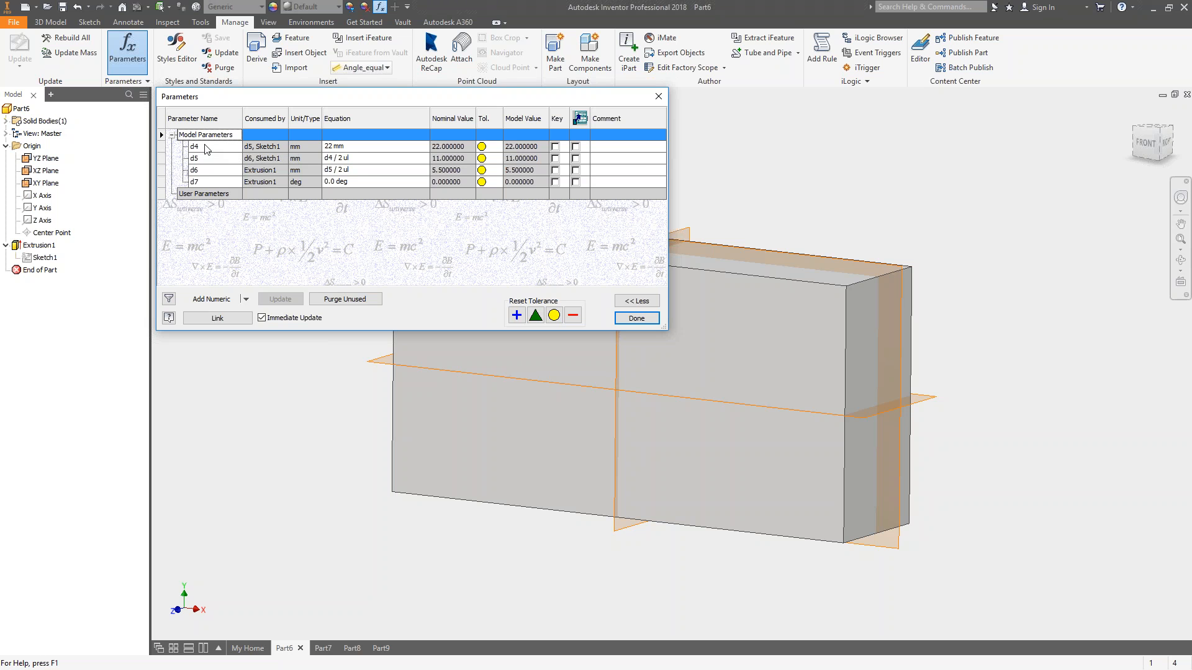
left_click(196, 158)
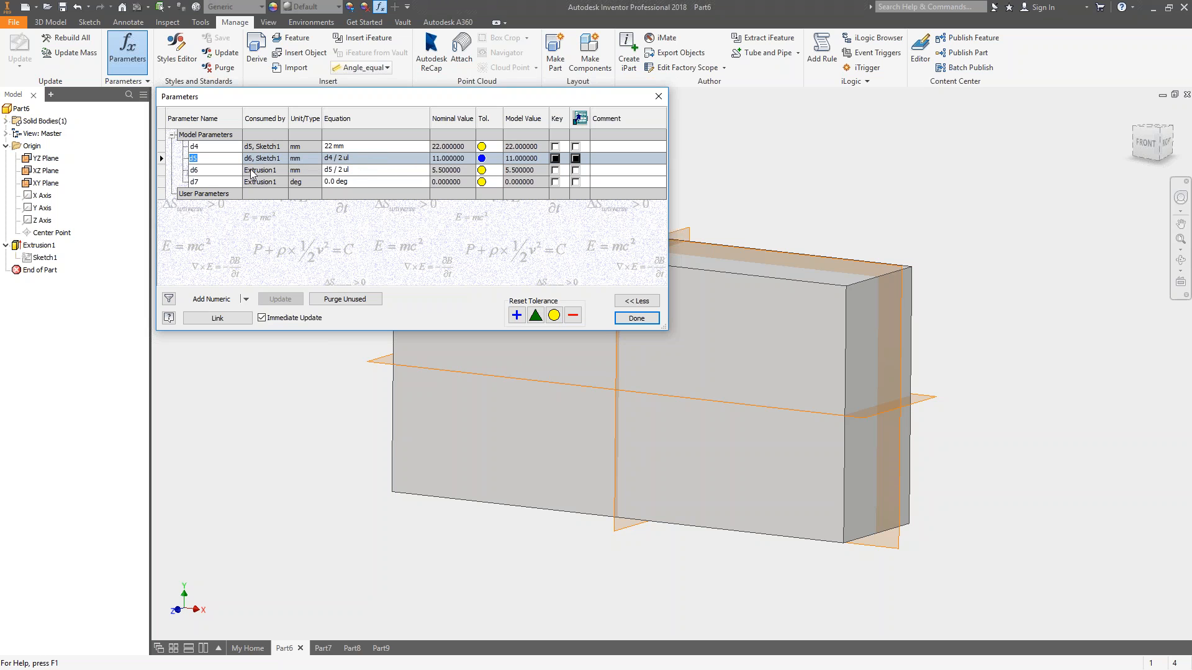
left_click(373, 159)
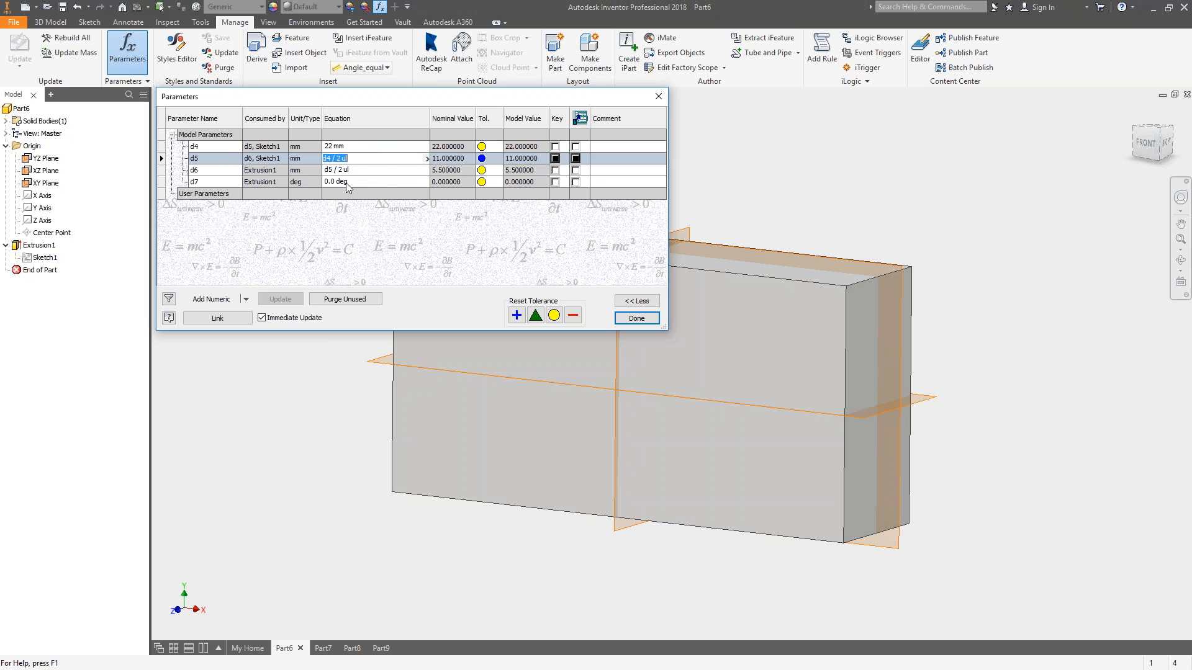
left_click(297, 223)
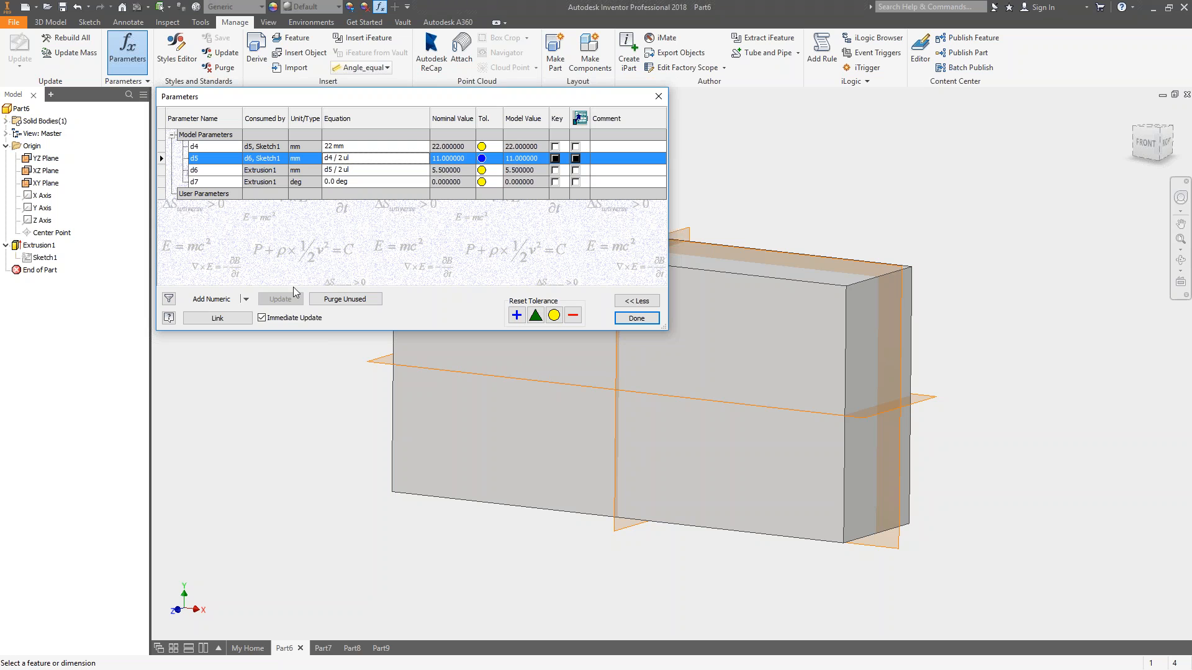
left_click(207, 301)
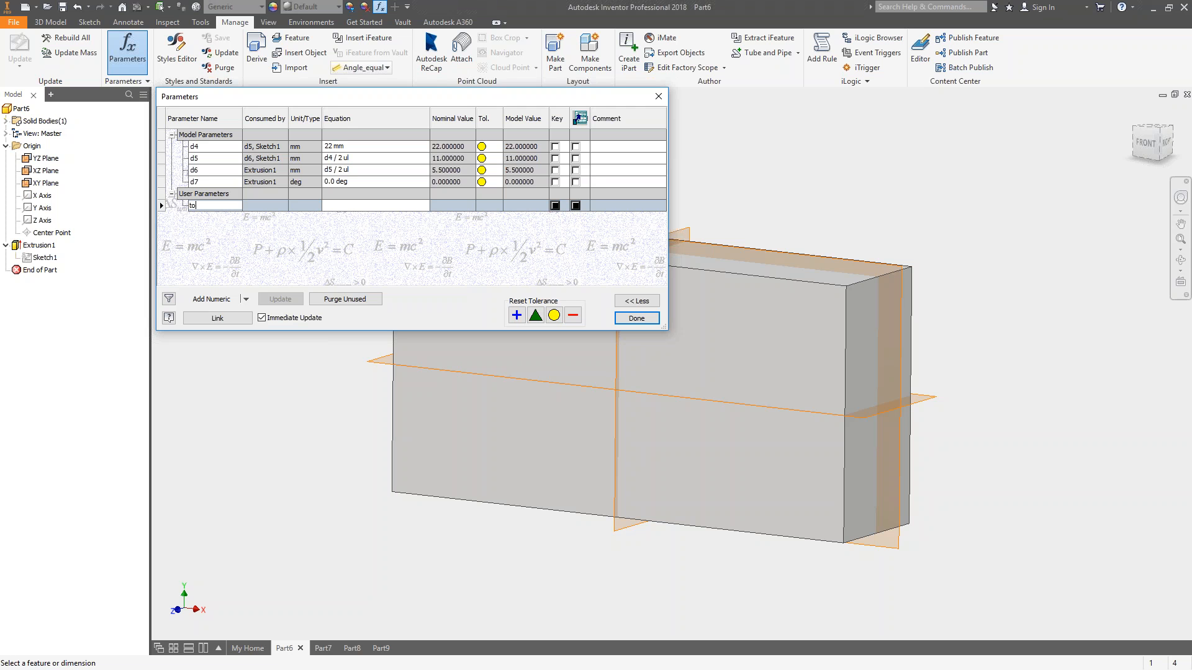
left_click(351, 207)
type("22mm")
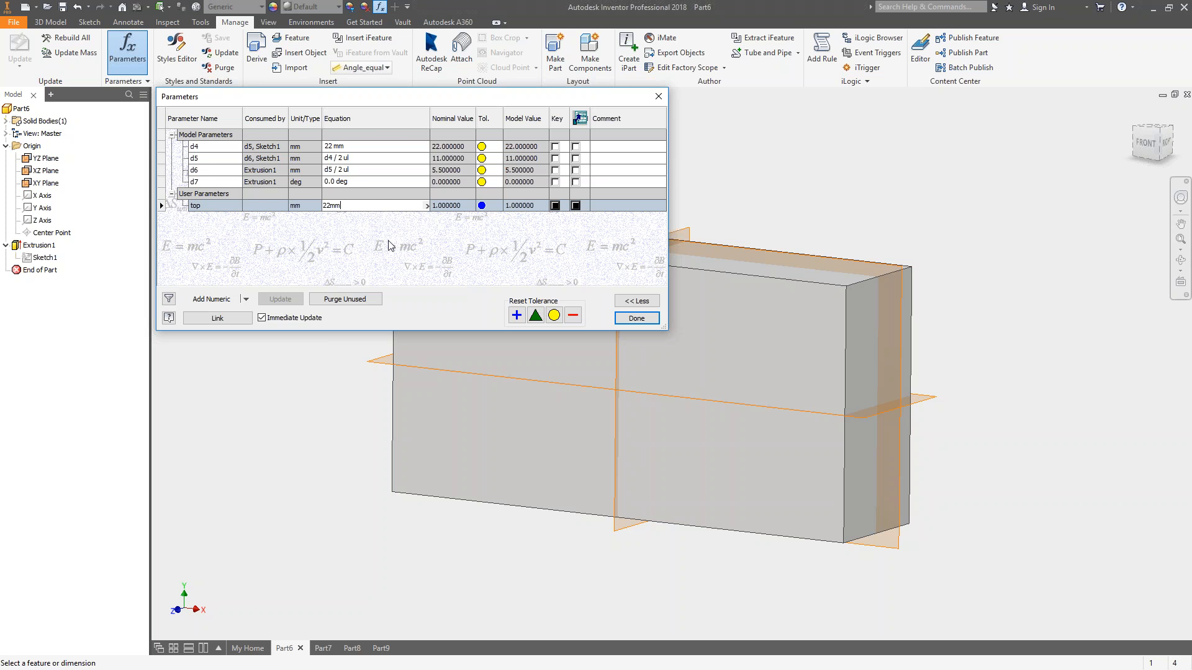
key("Return")
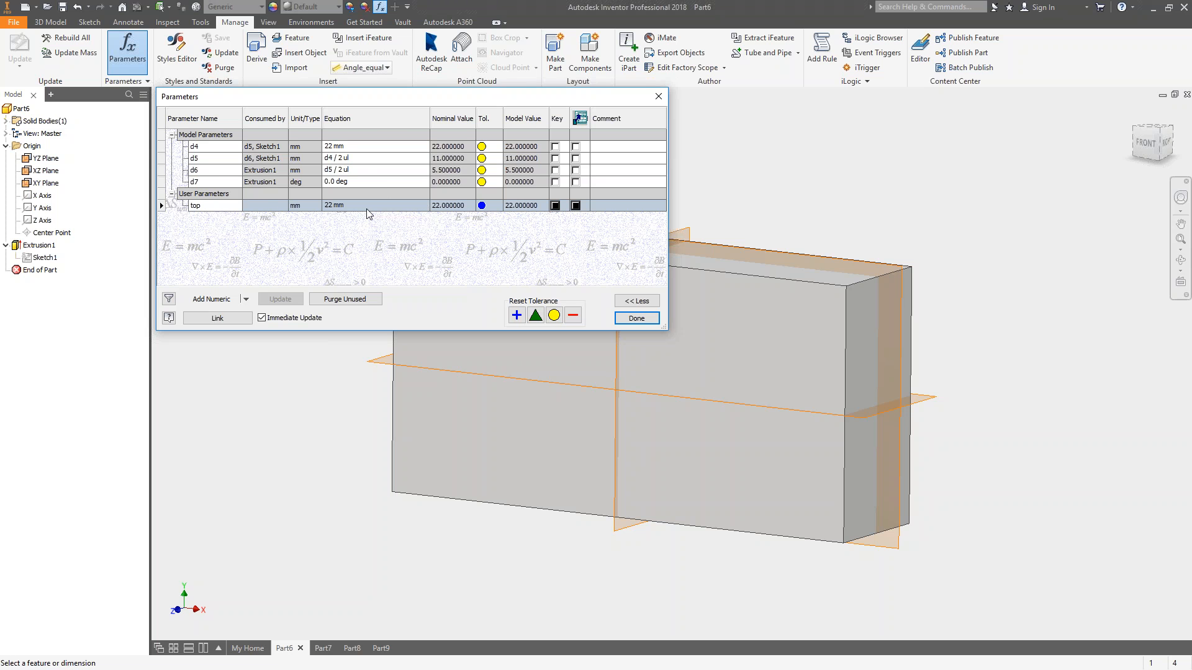
Step: Add a numeric user parameter named side and try to give it the equation top/2
left_click(205, 300)
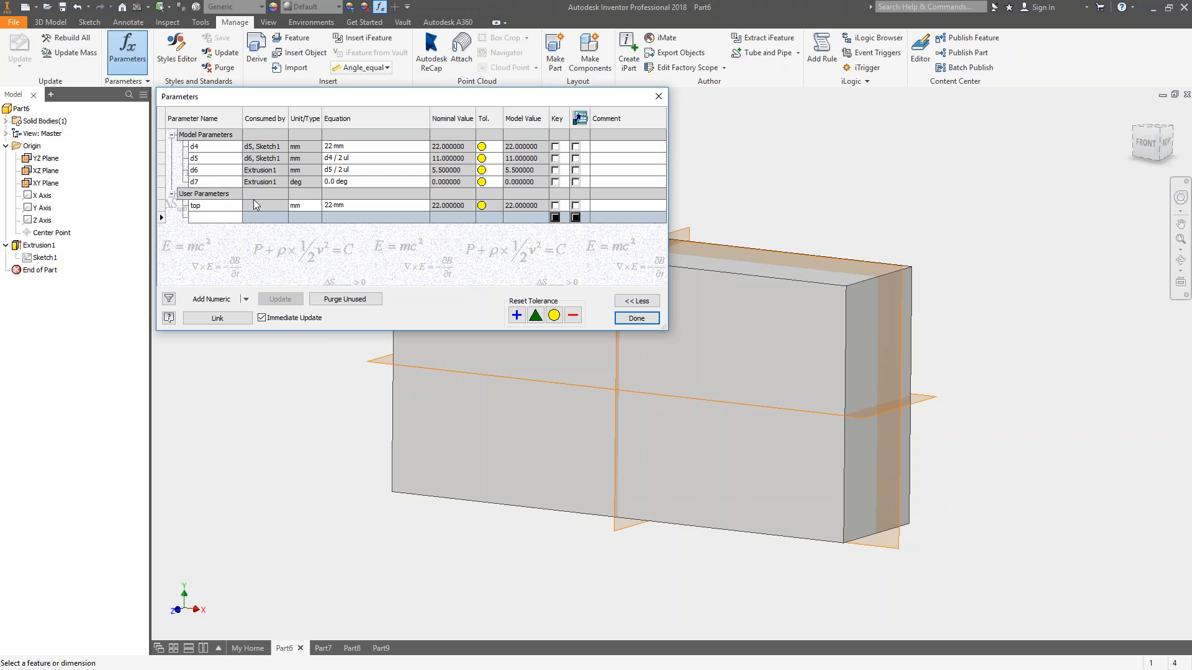
type("side")
left_click(345, 217)
type("top/2")
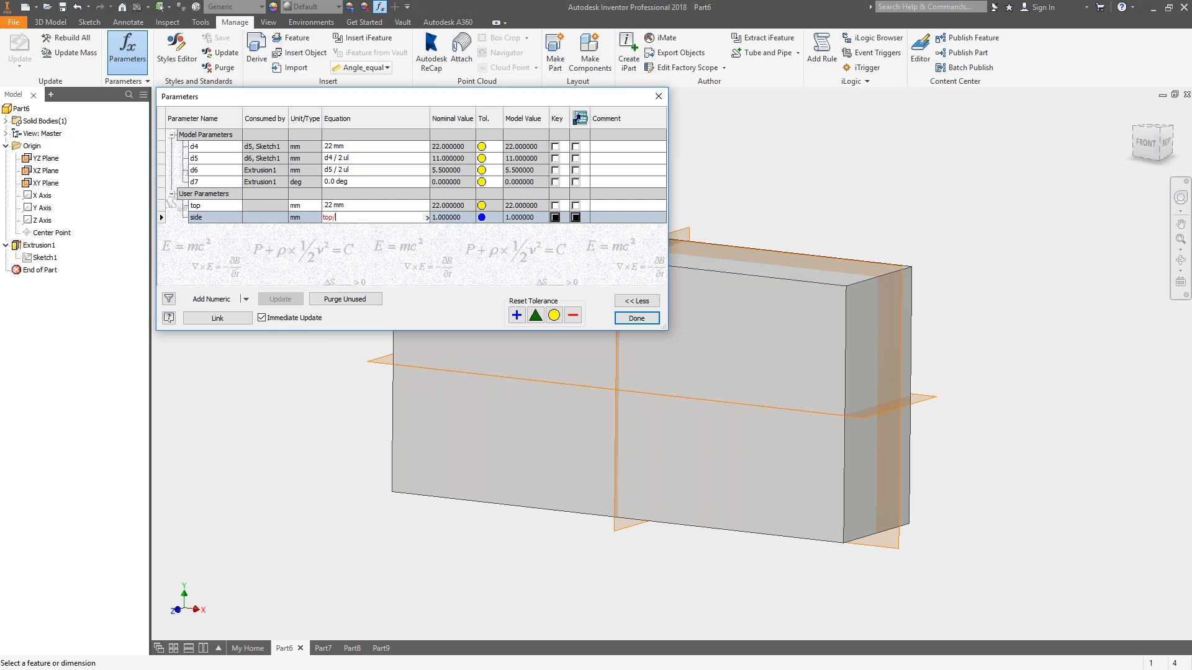
Step: Add a numeric user parameter named back with the equation side / 2 and close the parameters
left_click(213, 299)
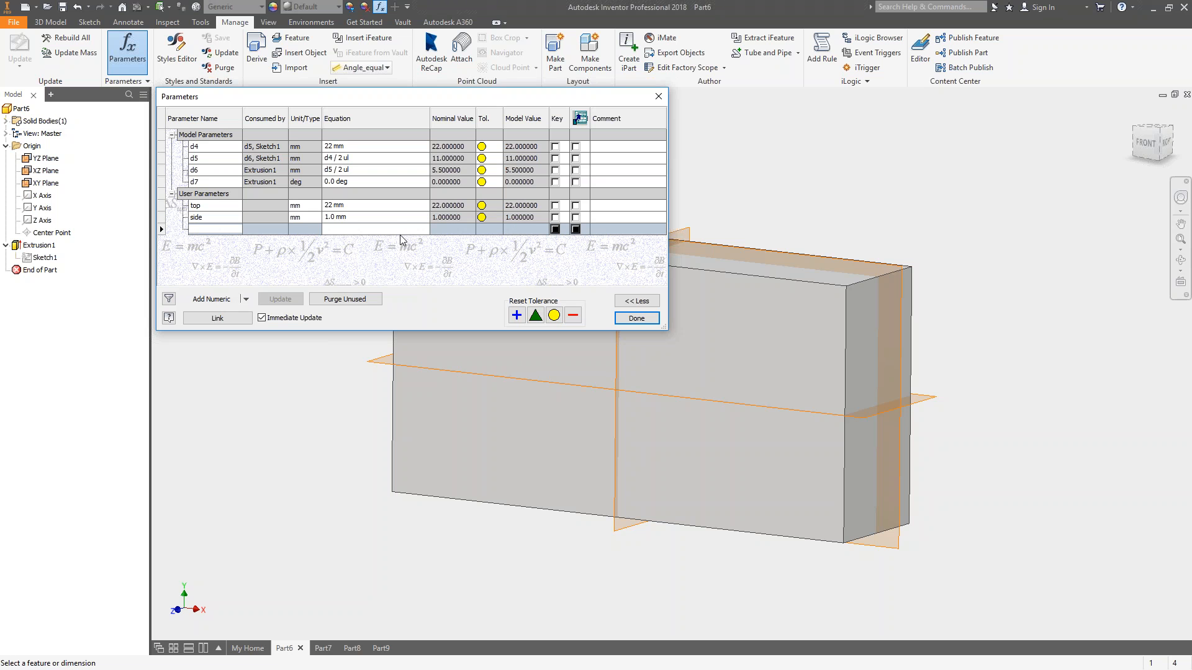
type("back")
key("Return")
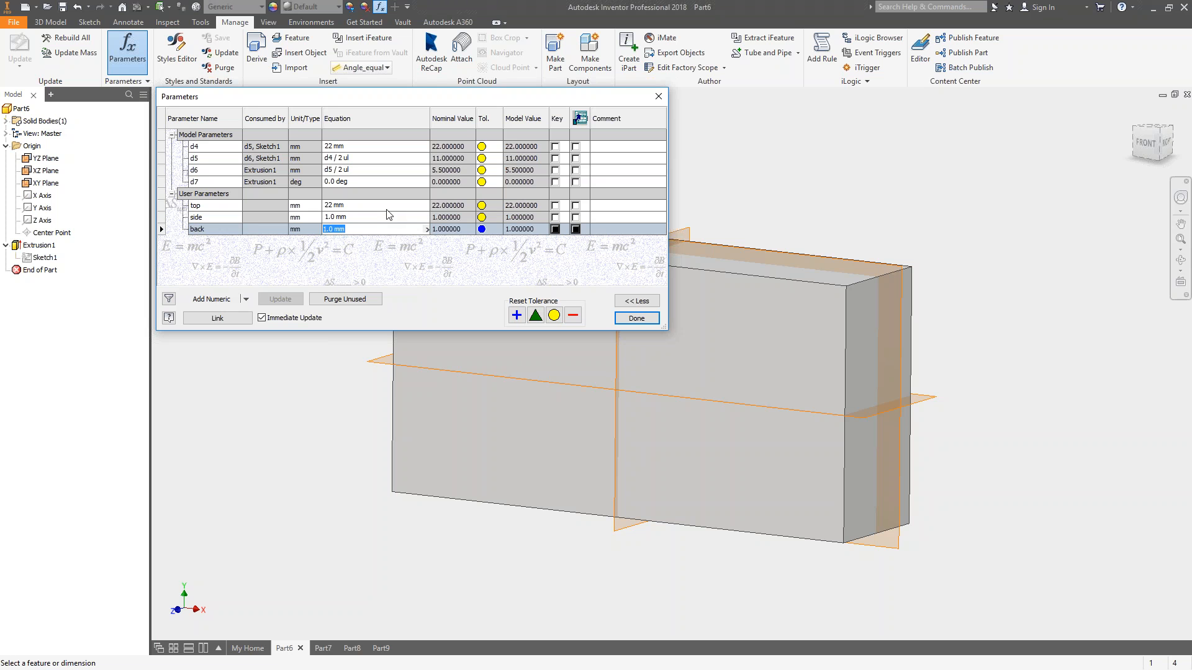
type("side /2")
key("Return")
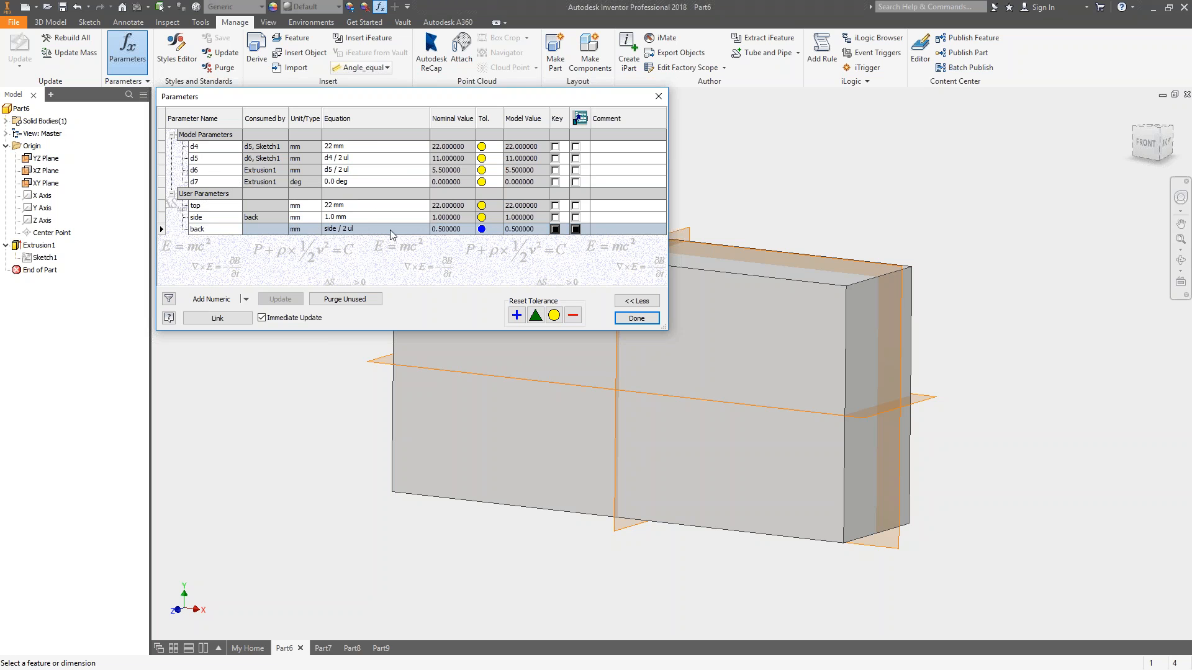
left_click(346, 146)
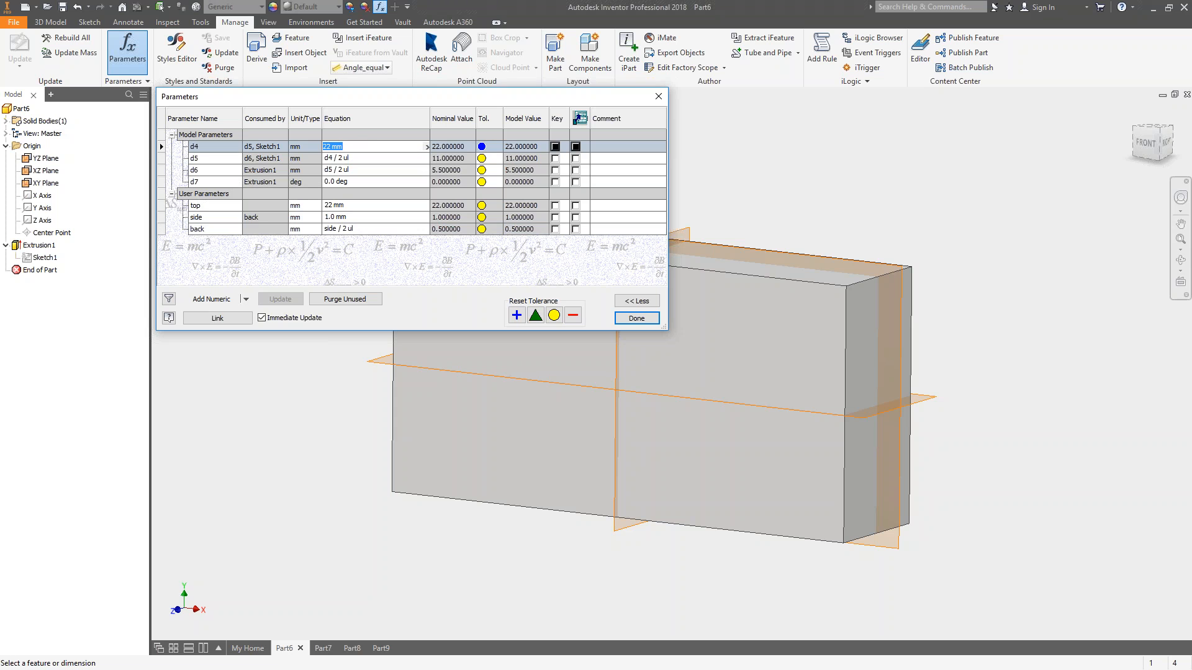
left_click(636, 319)
Step: Open the block's Sketch1 for editing and link the rectangle's width dimension to the user parameter top
left_click(44, 257)
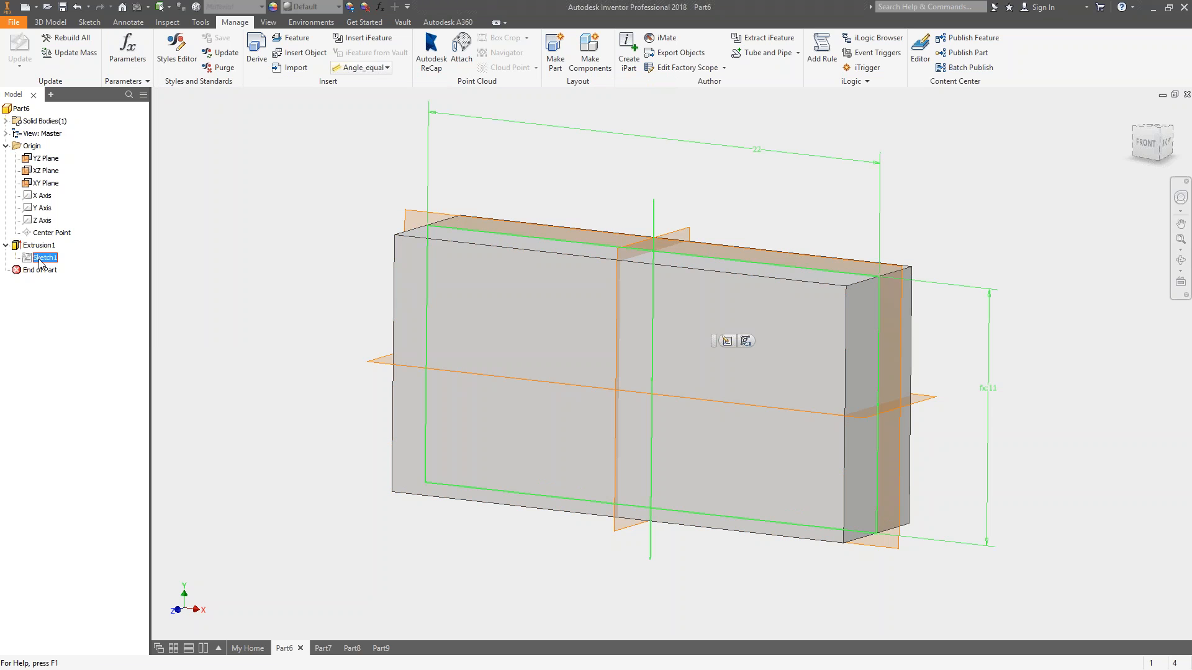
left_click(727, 340)
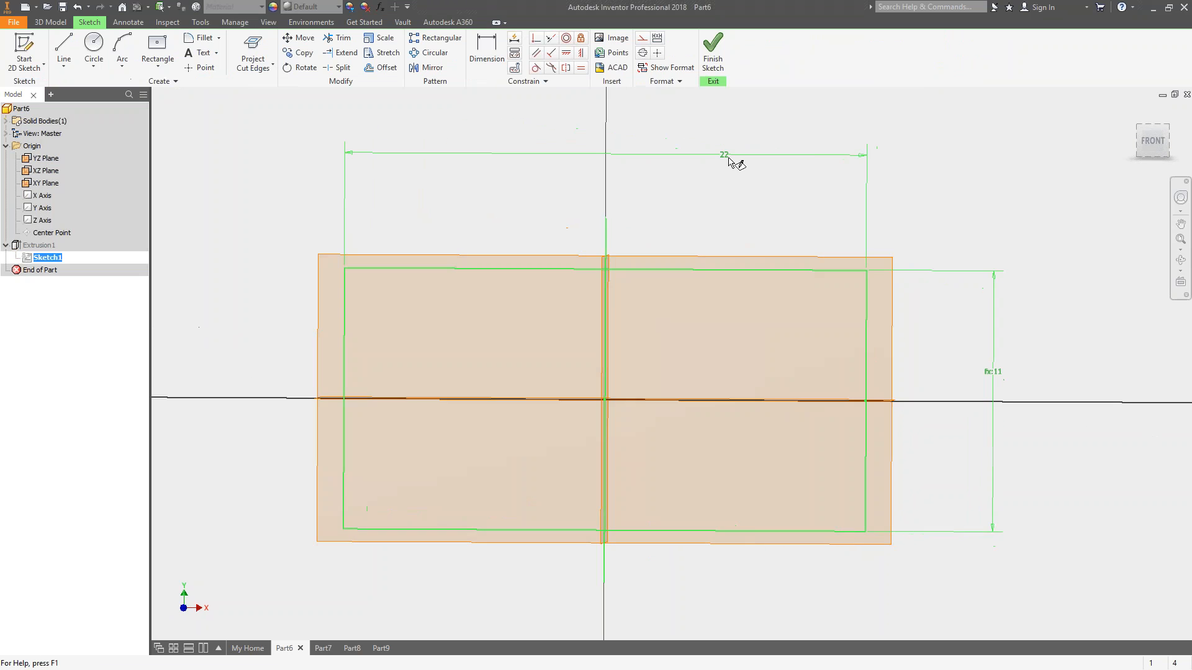
right_click(721, 157)
left_click(721, 157)
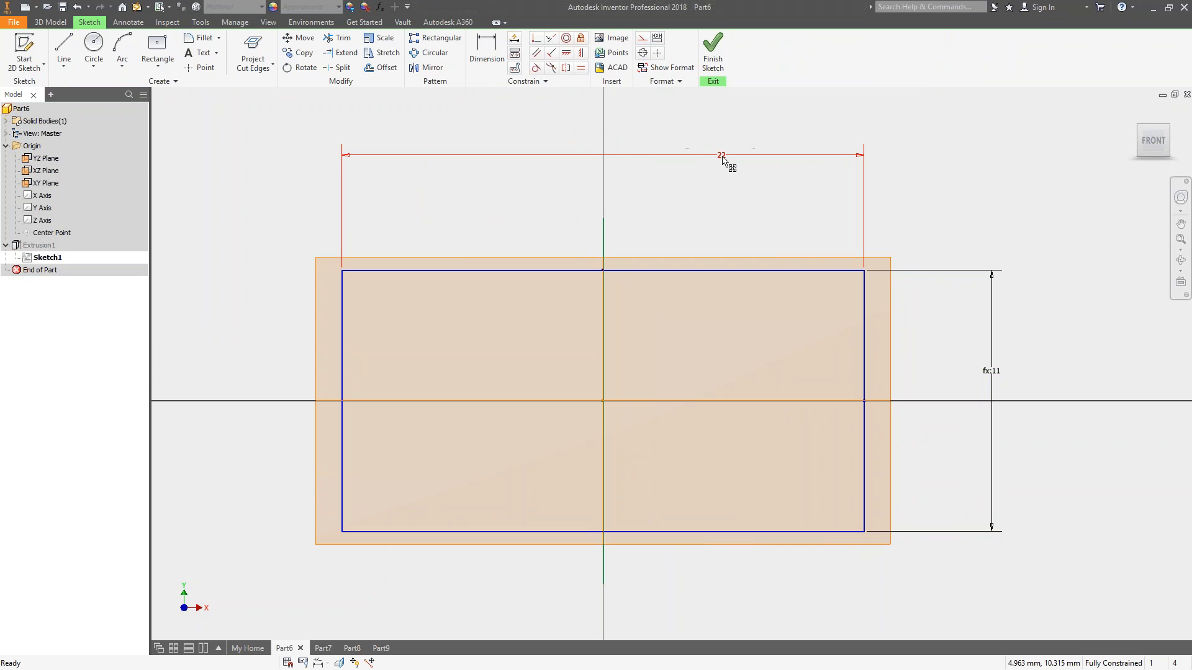
double_click(722, 156)
left_click(751, 205)
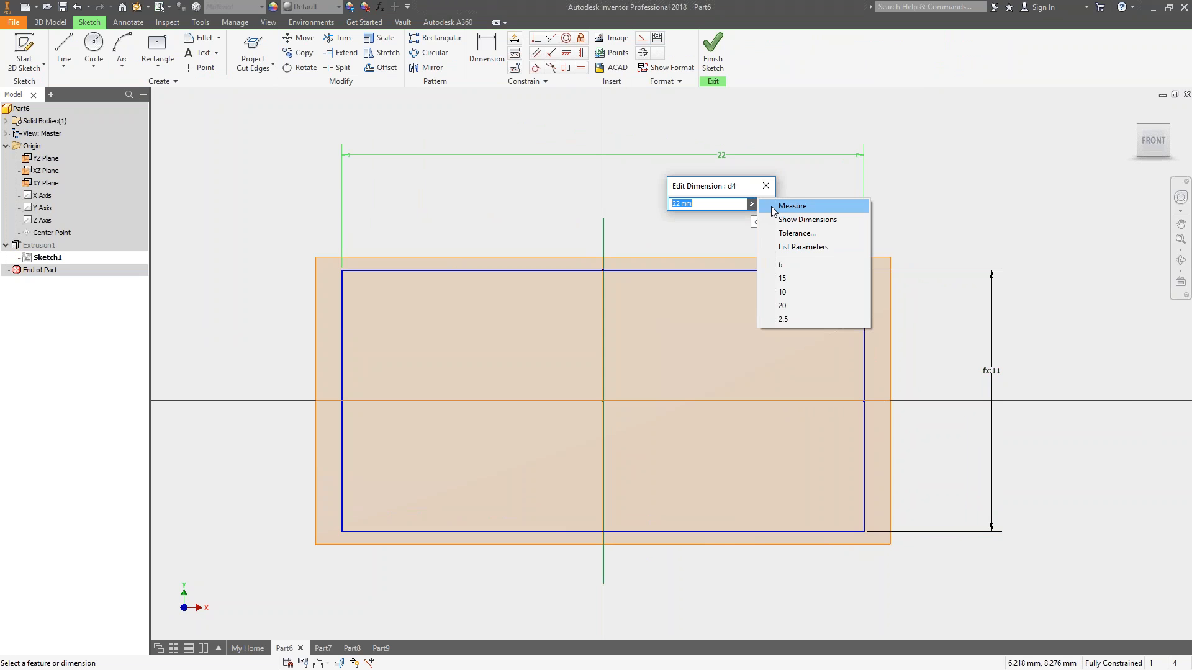
left_click(798, 247)
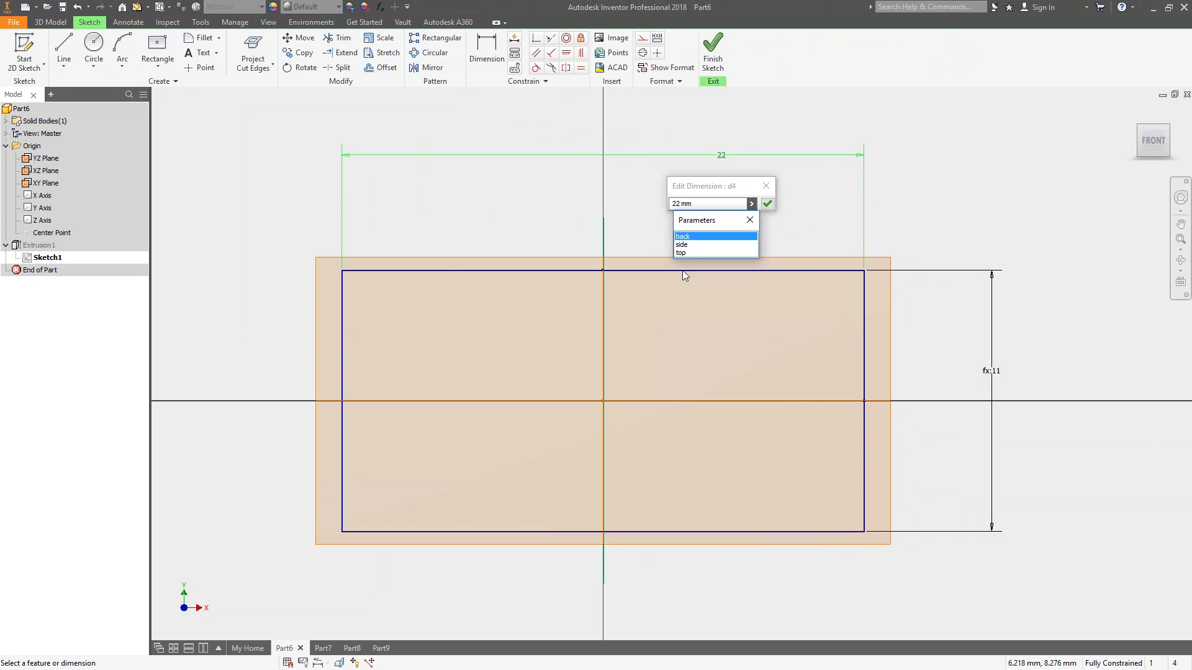
left_click(681, 253)
left_click(767, 204)
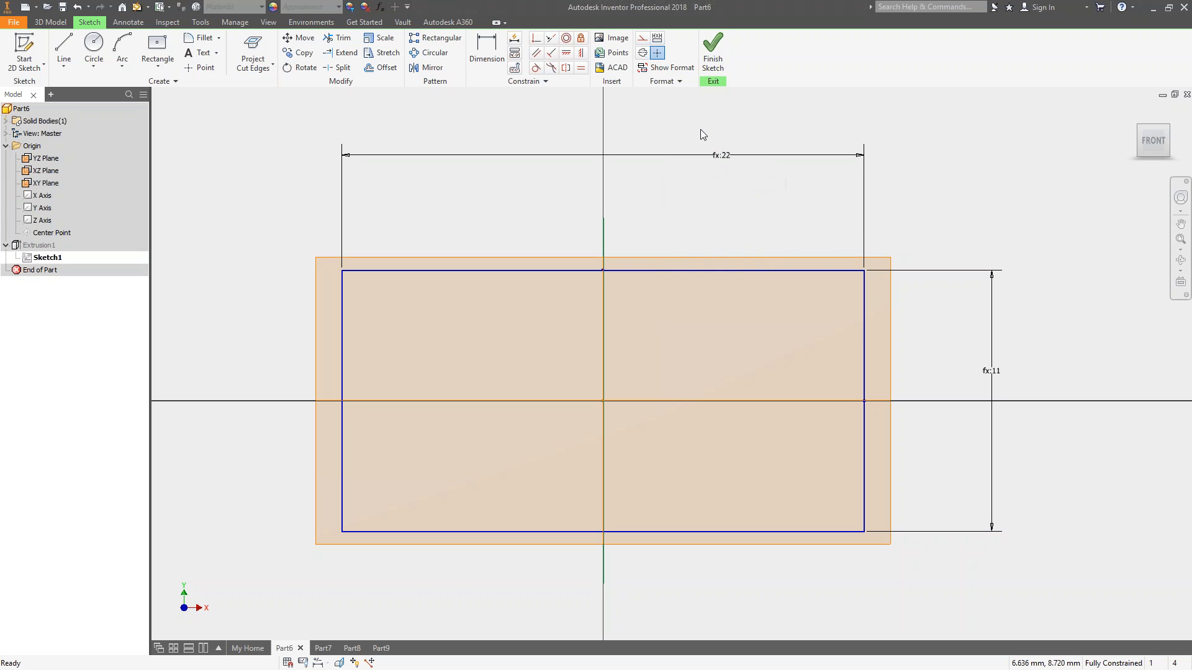
Step: Link the rectangle's height dimension to the user parameter side
double_click(995, 372)
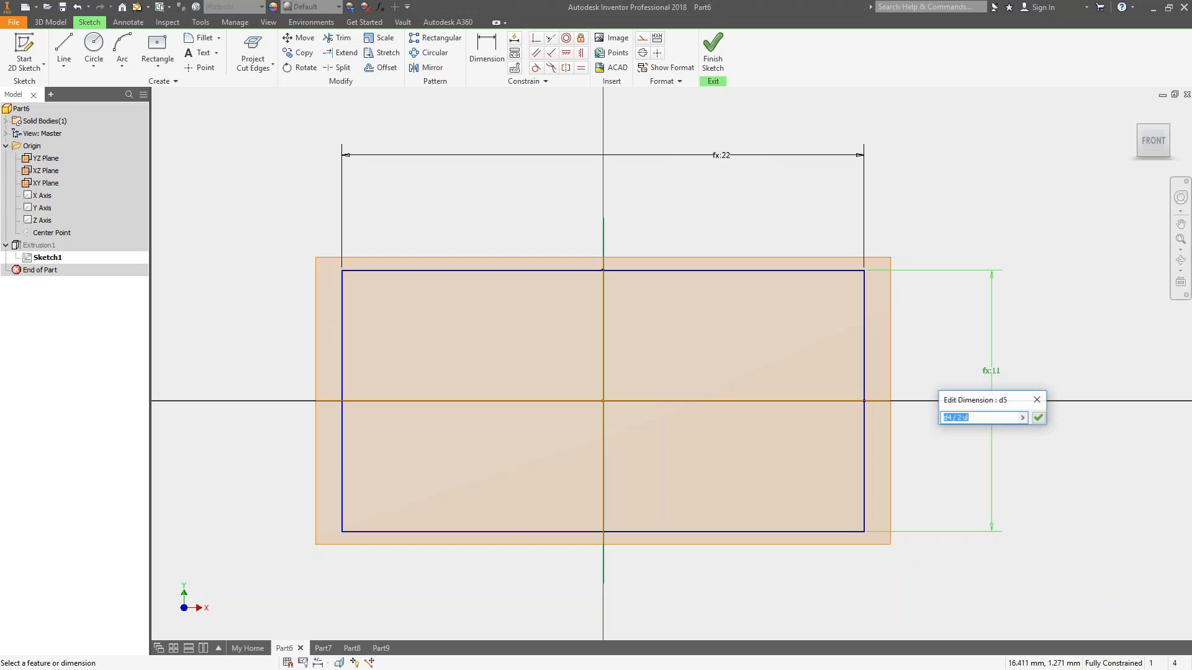
left_click(1023, 417)
left_click(1063, 462)
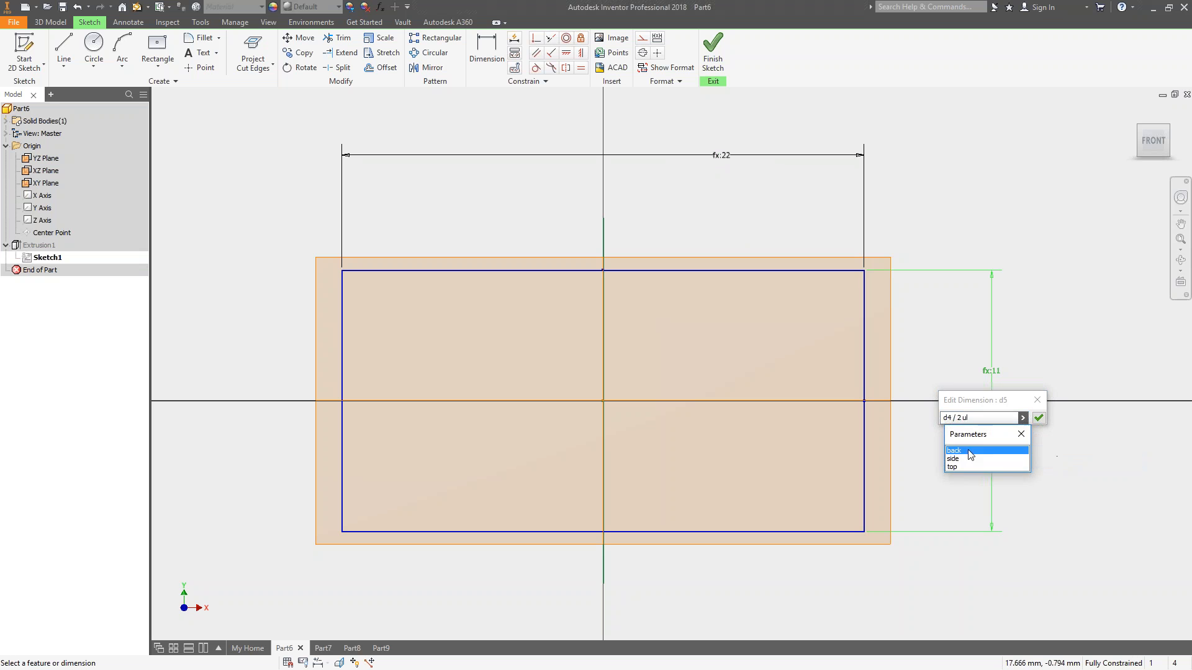
left_click(953, 459)
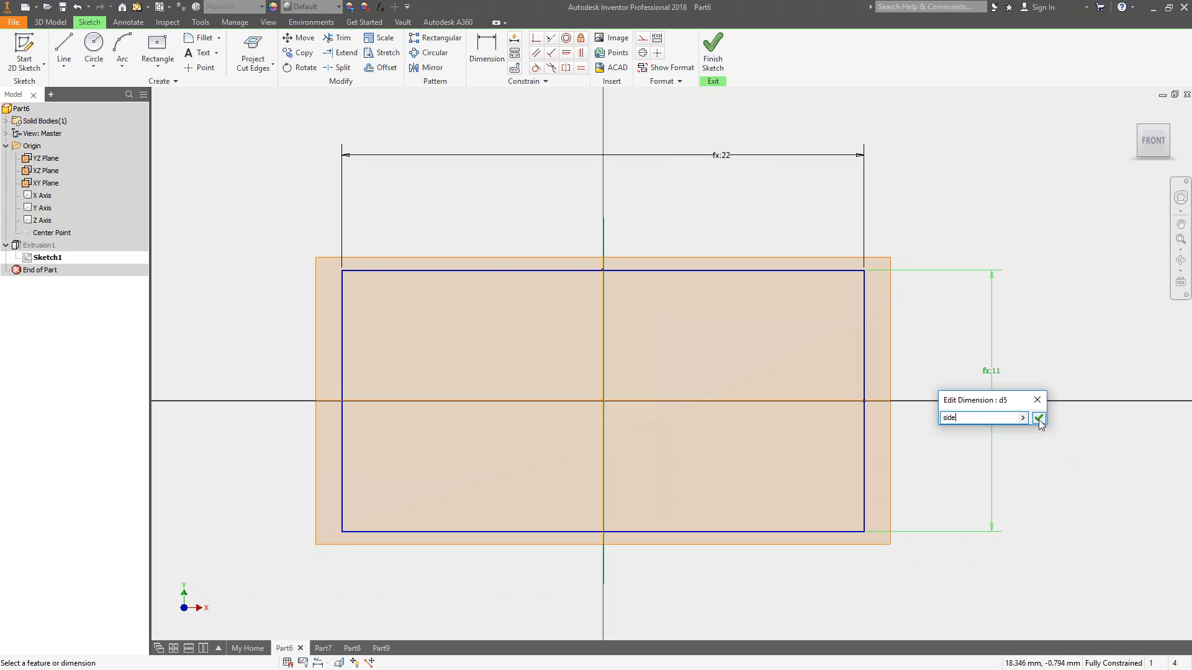
left_click(1039, 419)
Step: Replace the rectangle's height equation with the user parameter back
double_click(876, 401)
left_click(908, 446)
left_click(953, 488)
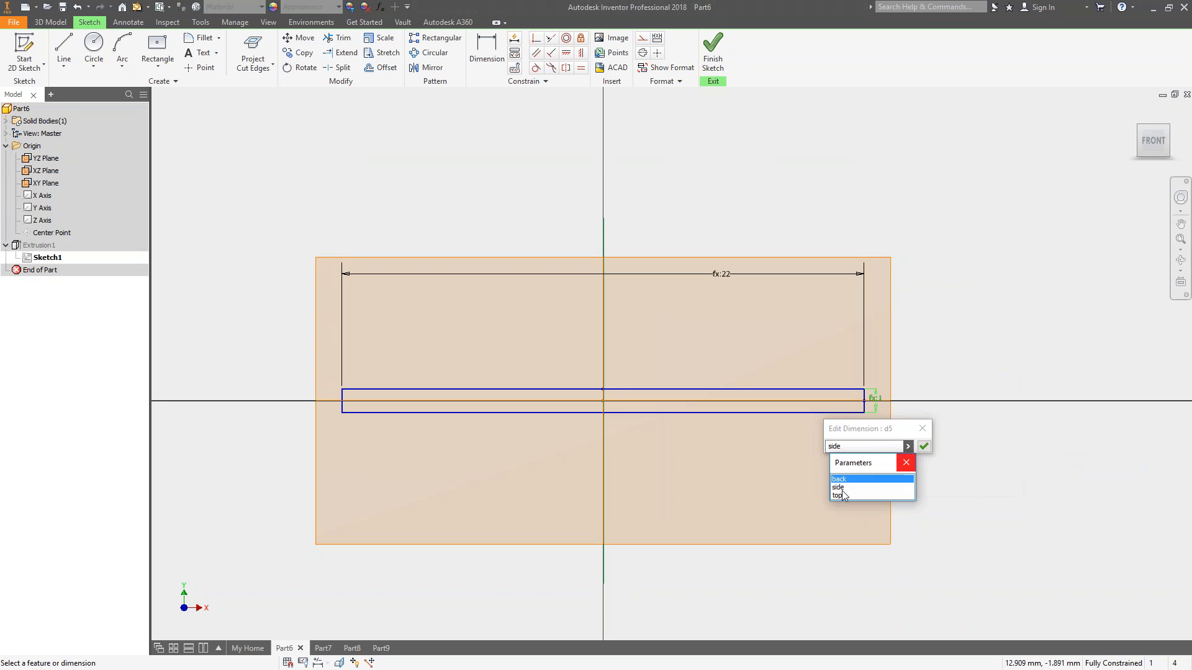
left_click(840, 479)
left_click(924, 446)
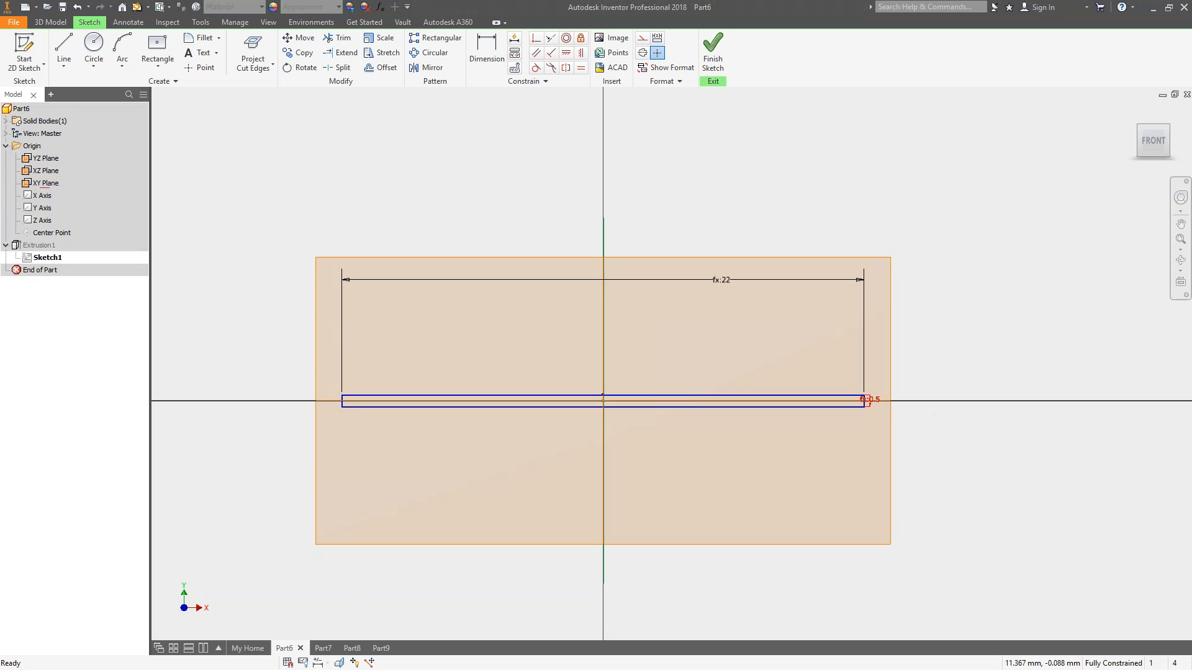
Step: Set the rectangle's height to half of its width dimension with the equation d4/2
double_click(869, 400)
left_click(723, 280)
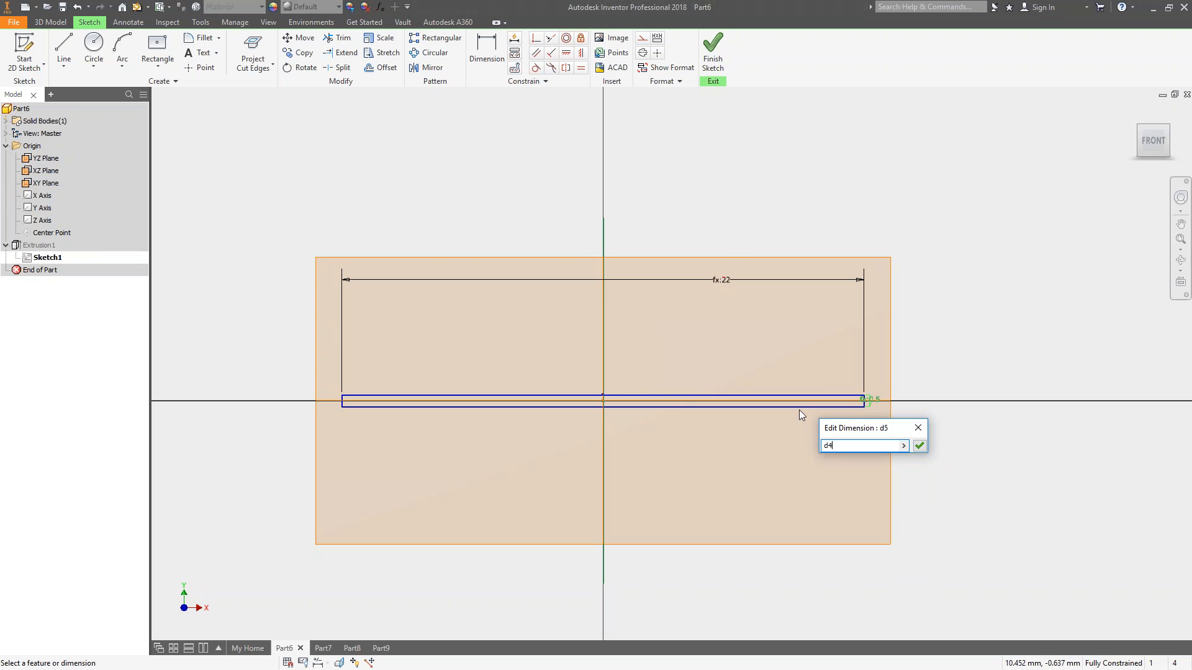
type("/2")
key("Return")
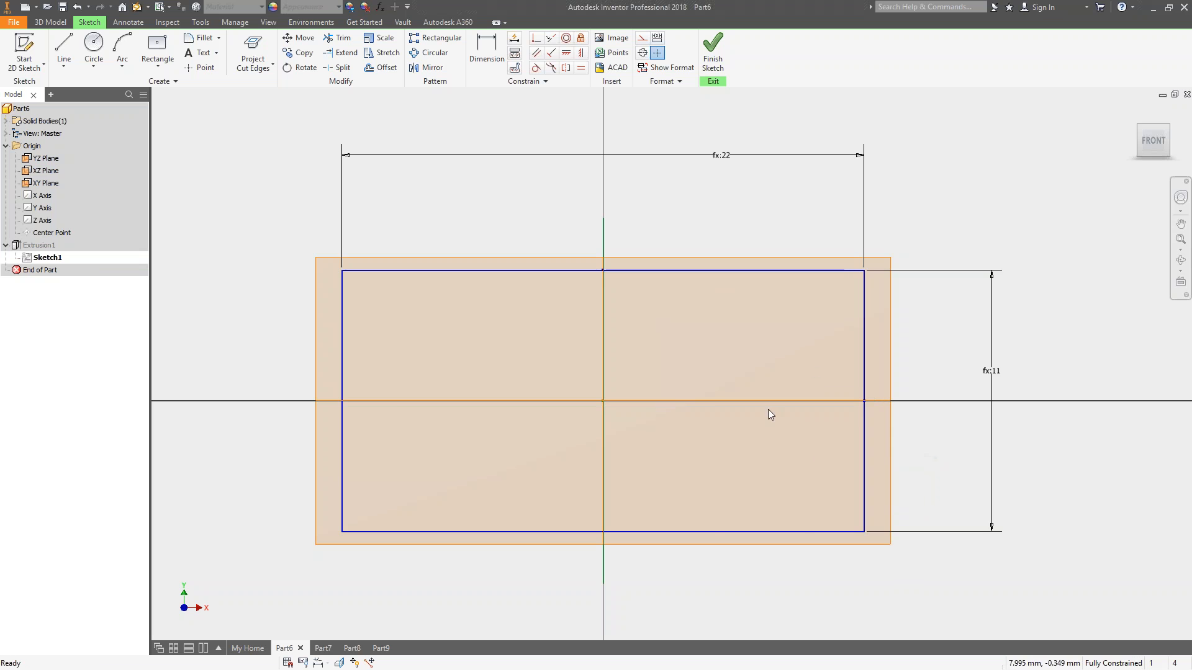
Step: Finish the sketch and open the part's parameters table
right_click(751, 371)
left_click(753, 409)
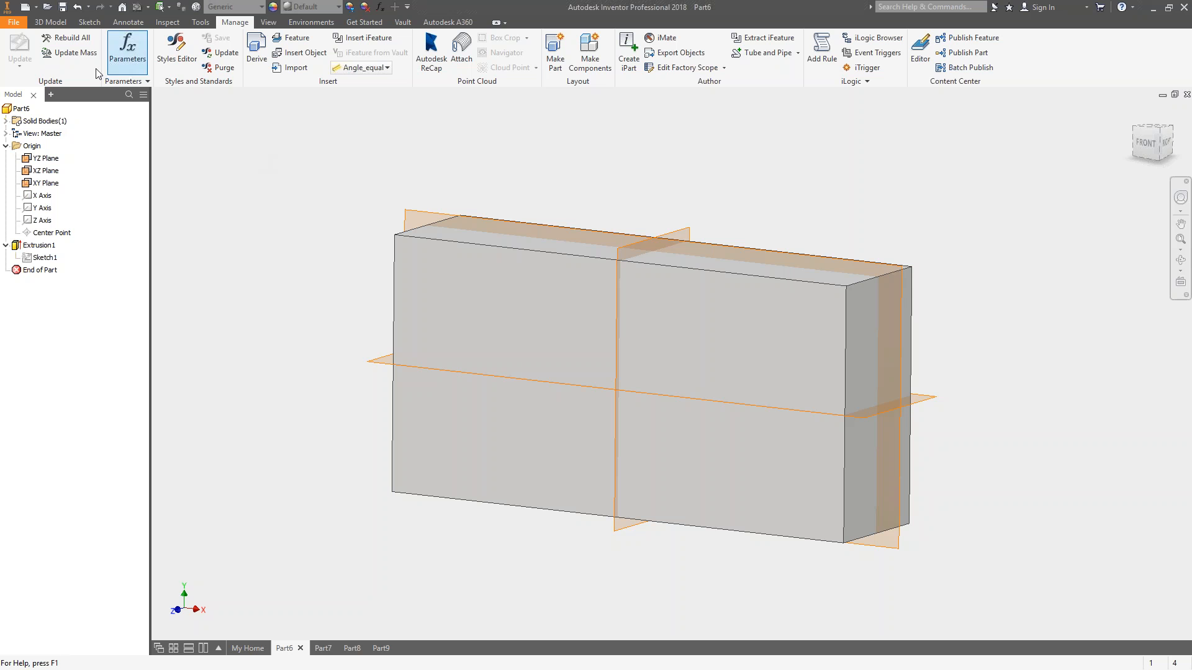
left_click(133, 54)
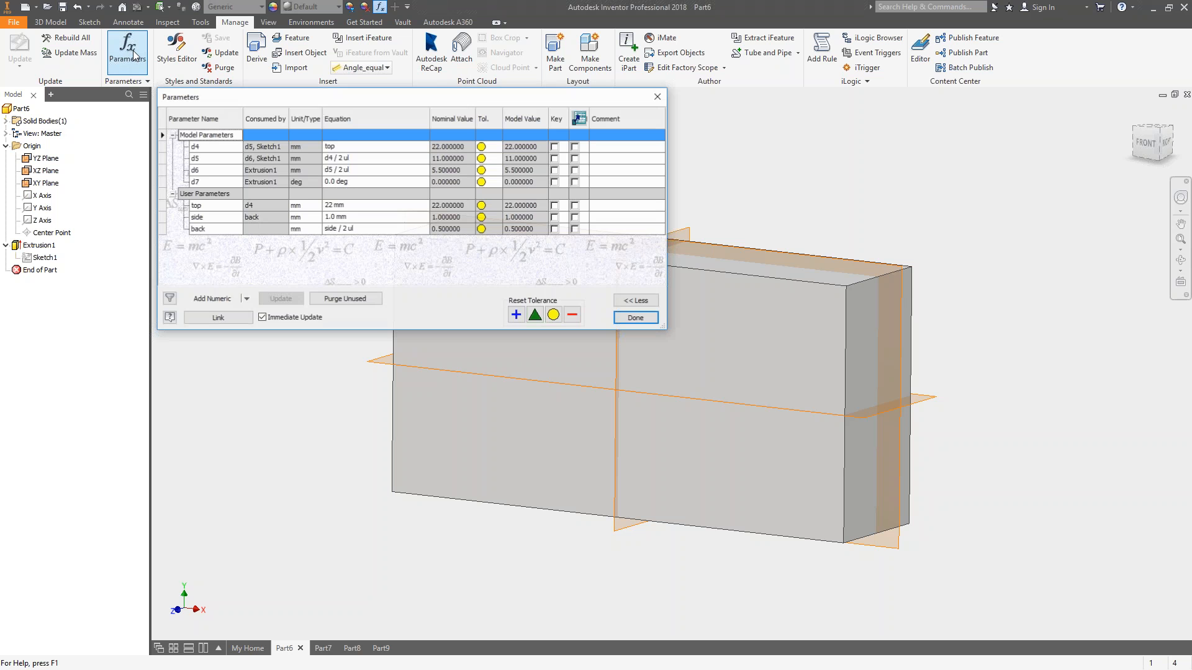